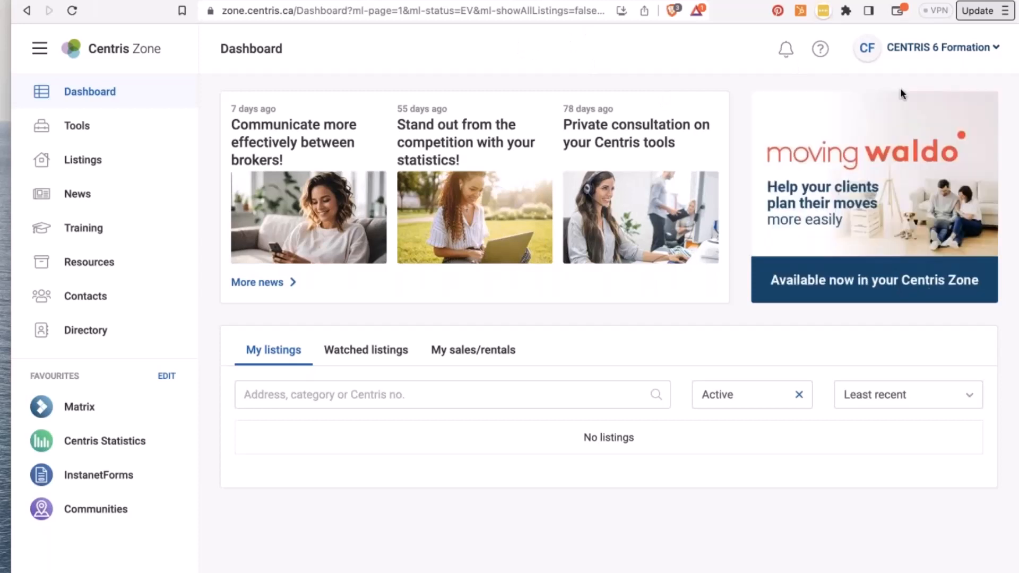
# - Check the help and contact panel, then go to the Training page from the sidebar
pyautogui.click(823, 54)
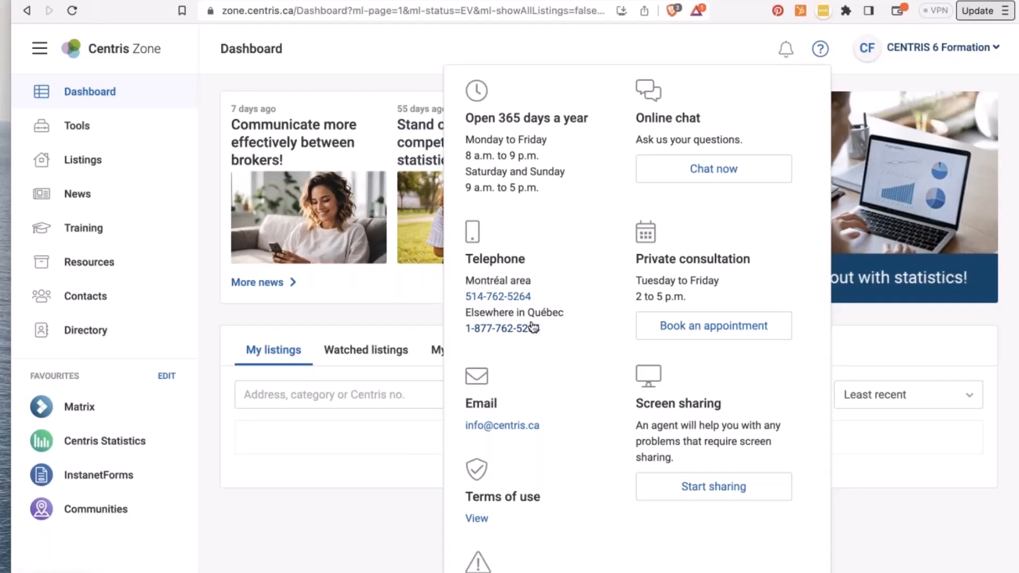
pyautogui.click(373, 48)
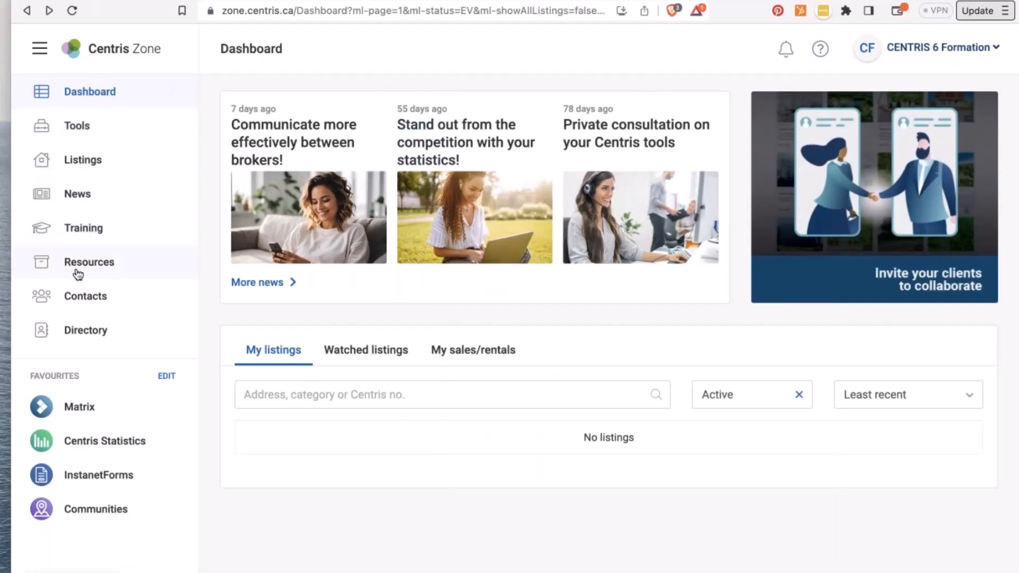
pyautogui.click(77, 229)
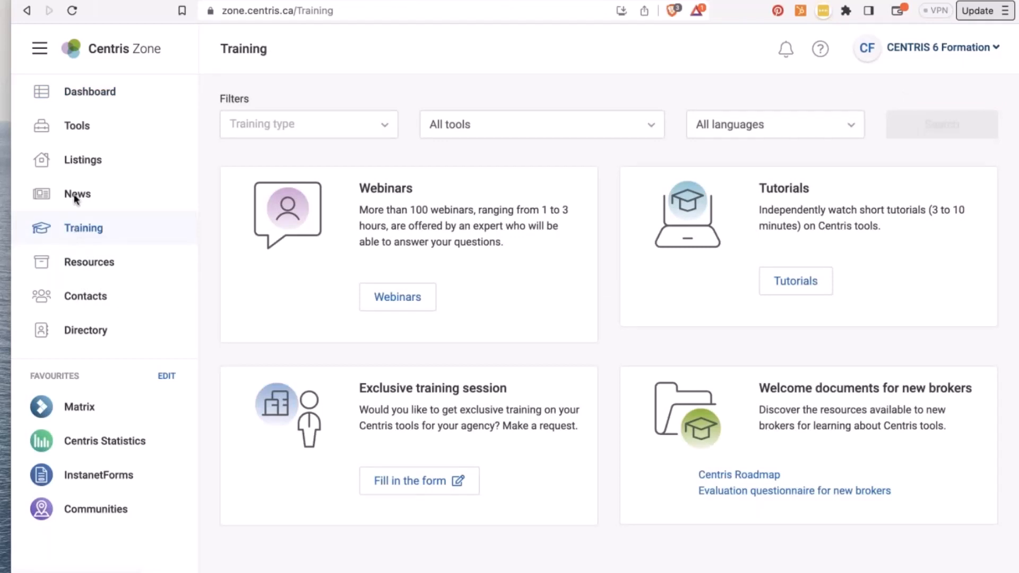
# - Search training filtered to Webinars and the InstanetForms tool
pyautogui.click(284, 123)
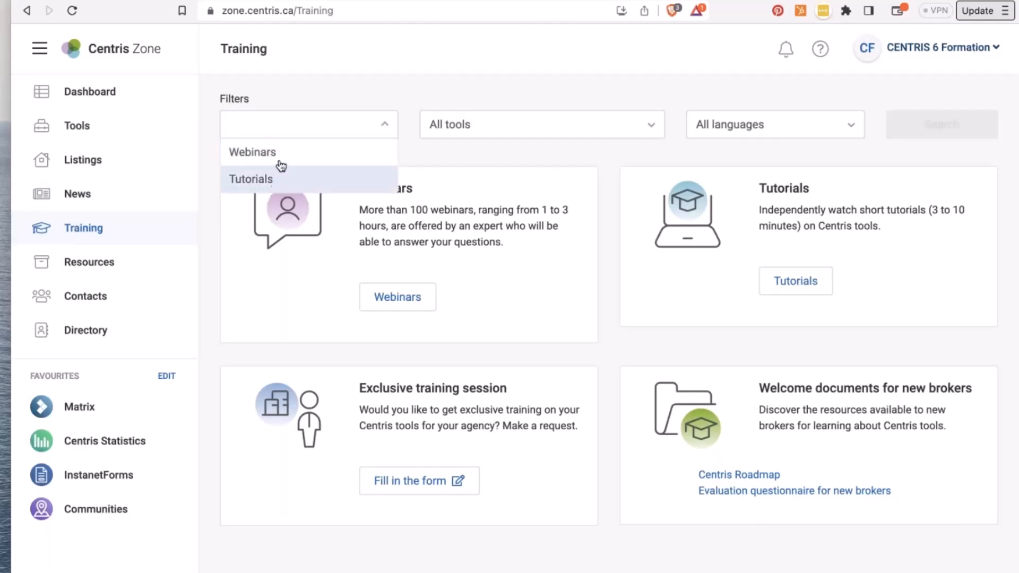
pyautogui.click(276, 160)
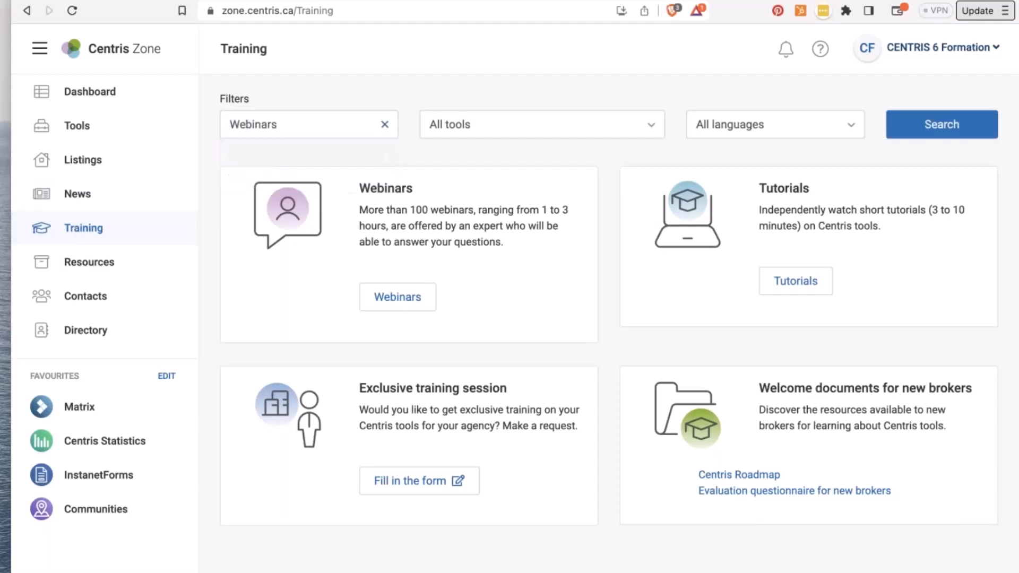
pyautogui.click(446, 125)
pyautogui.scroll(-3, 478, 287)
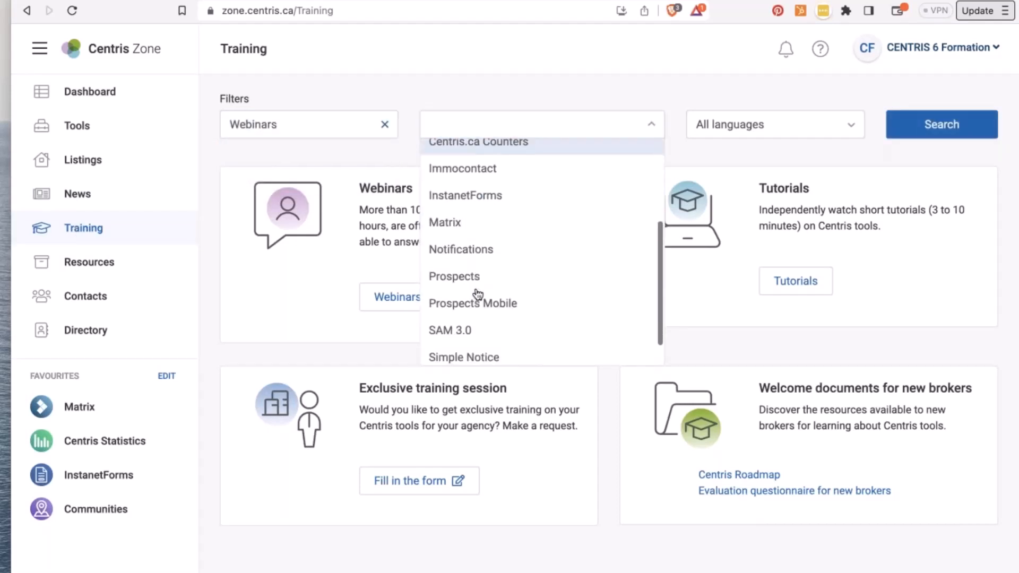
pyautogui.click(477, 196)
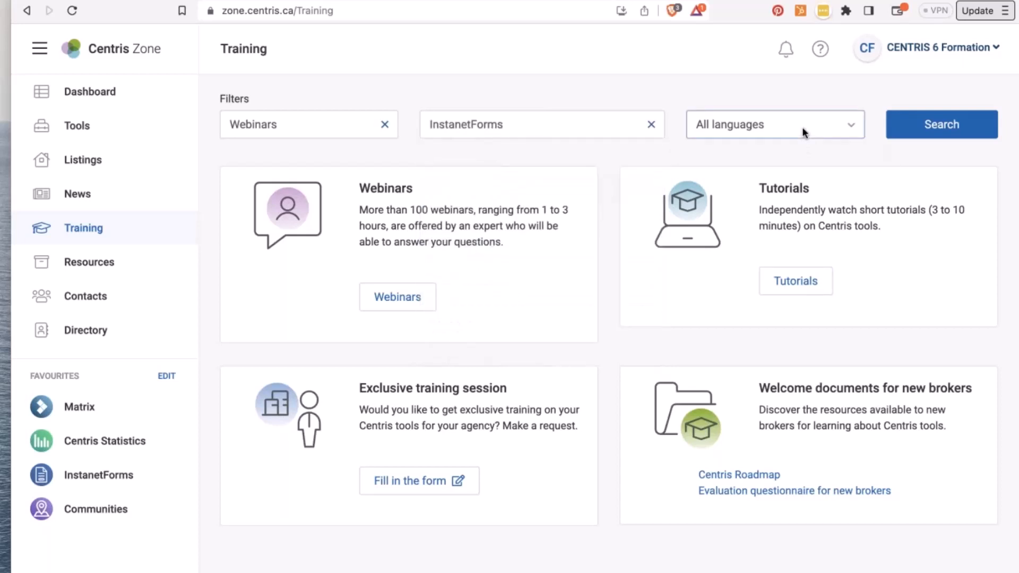
pyautogui.click(918, 129)
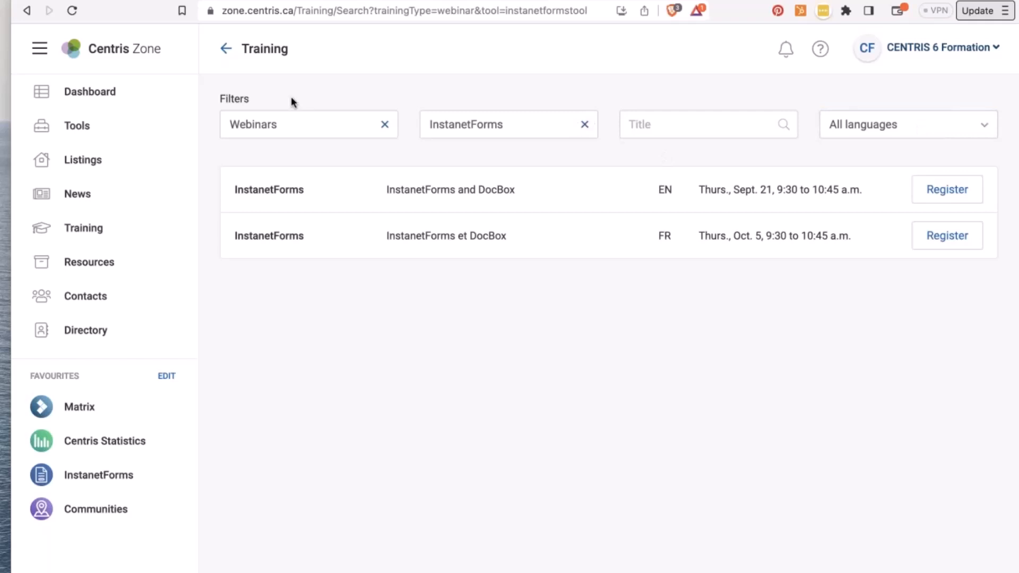
# - Switch the results to Tutorials and load the full list of InstanetForms tutorials
pyautogui.click(300, 126)
pyautogui.click(281, 189)
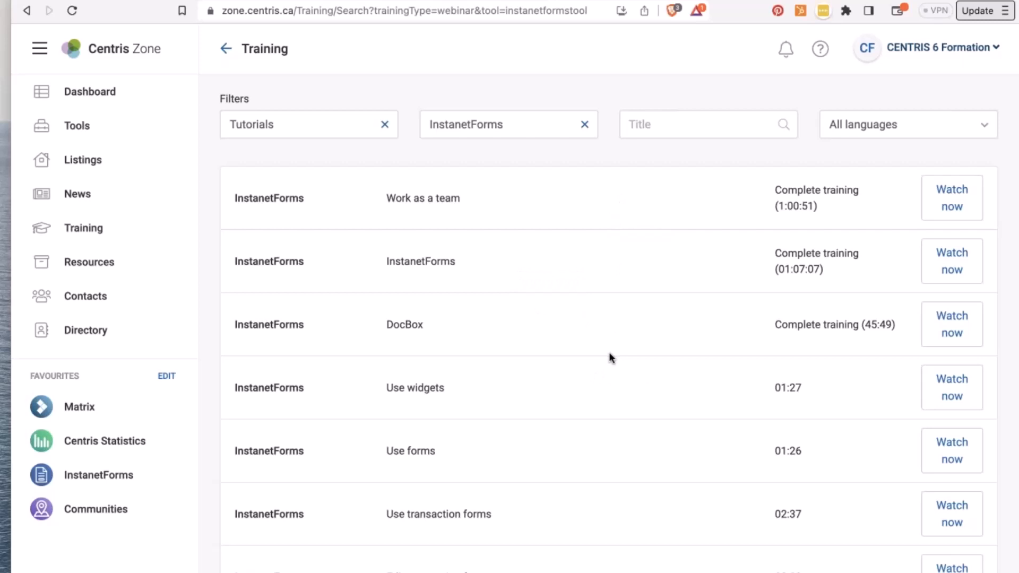
pyautogui.scroll(-3, 610, 352)
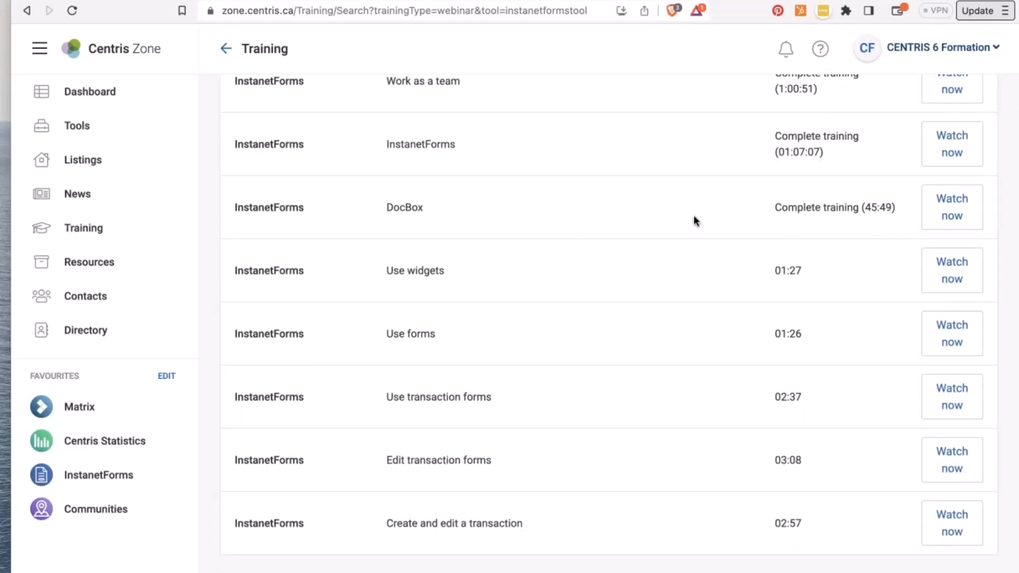
pyautogui.scroll(-2, 695, 217)
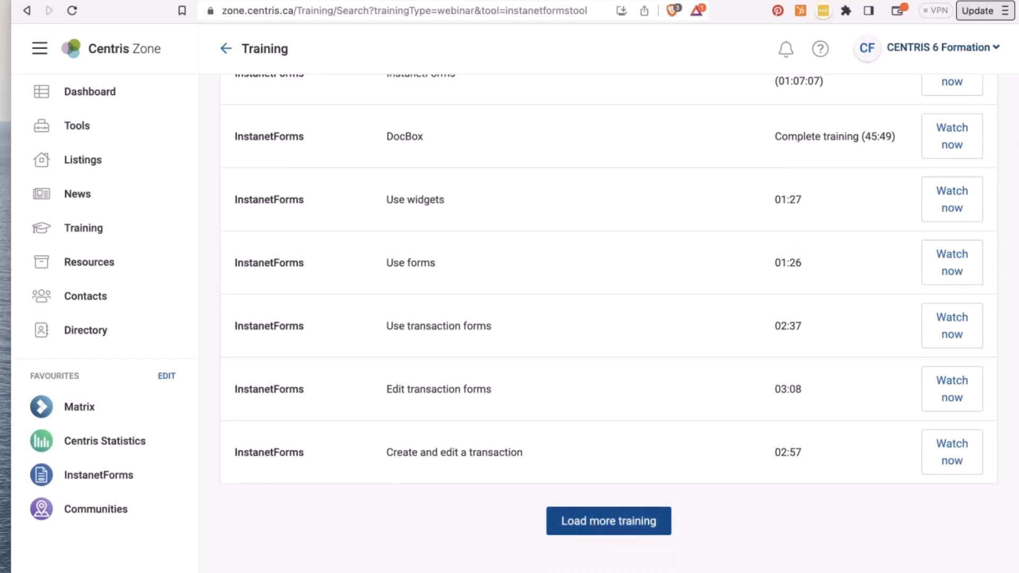
pyautogui.click(595, 523)
pyautogui.scroll(-4, 596, 523)
pyautogui.click(596, 523)
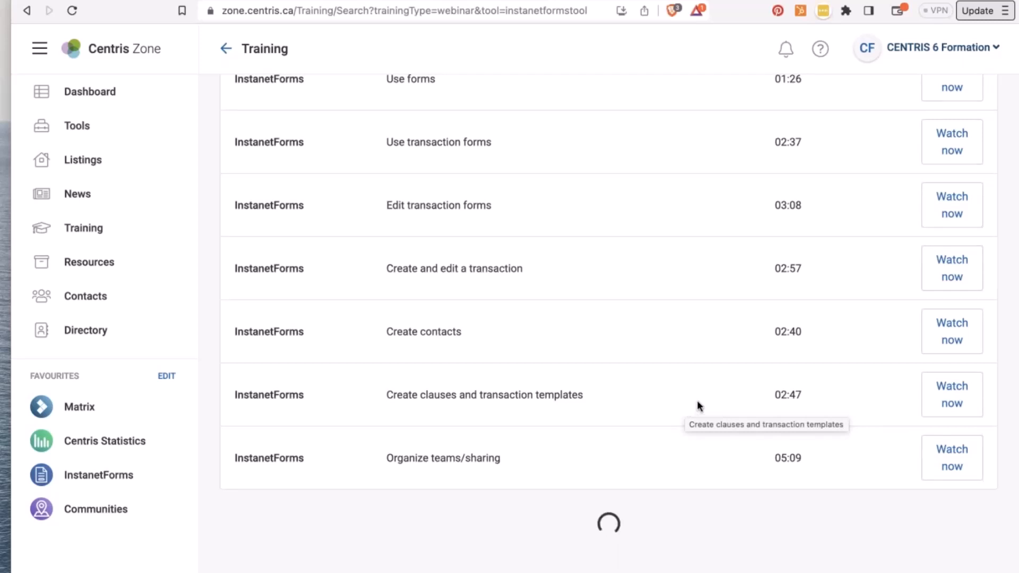
pyautogui.scroll(7, 458, 294)
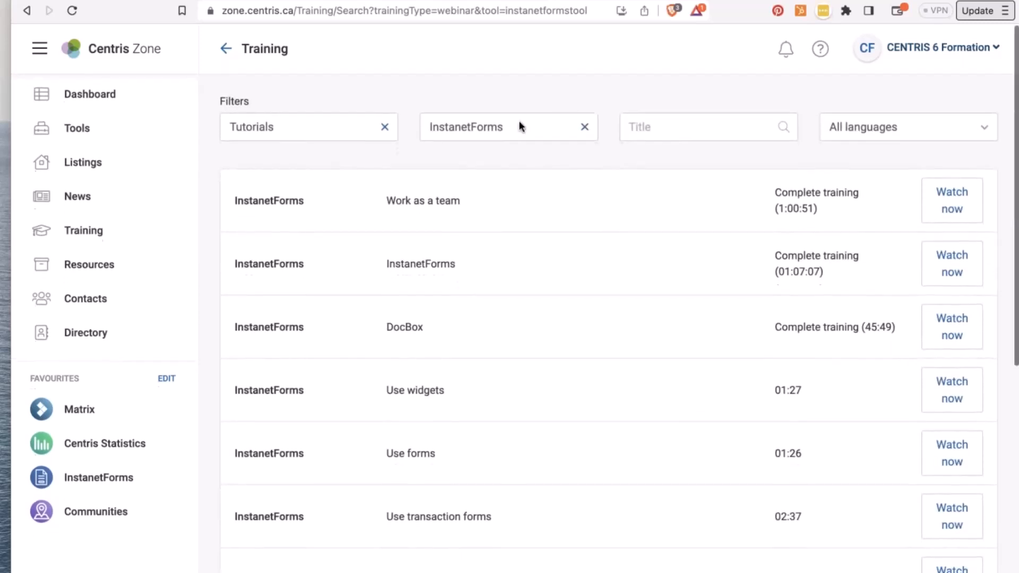
# - Check the tools filter list, then return to the unfiltered Training overview
pyautogui.click(519, 125)
pyautogui.scroll(-5, 493, 274)
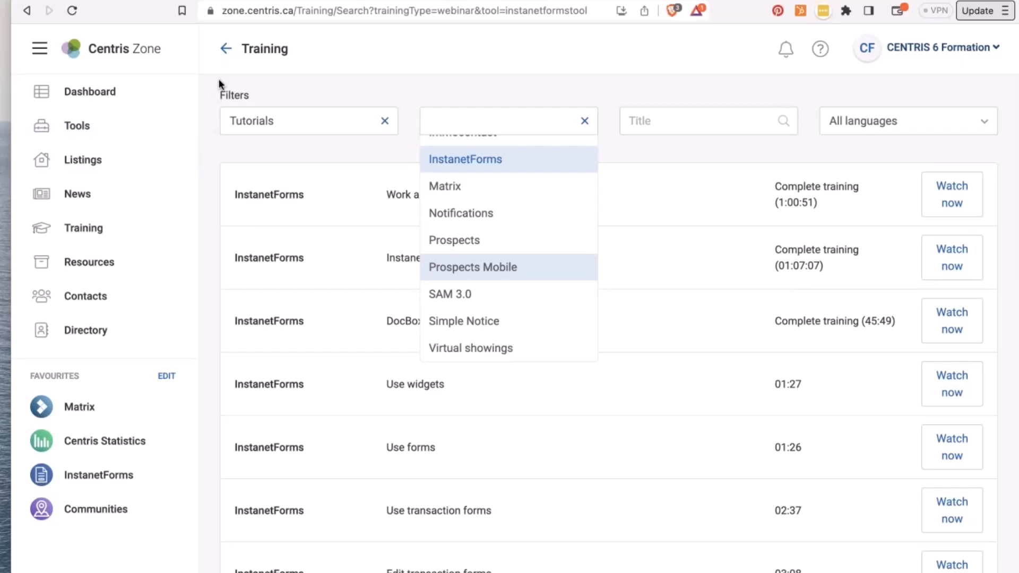
pyautogui.click(226, 48)
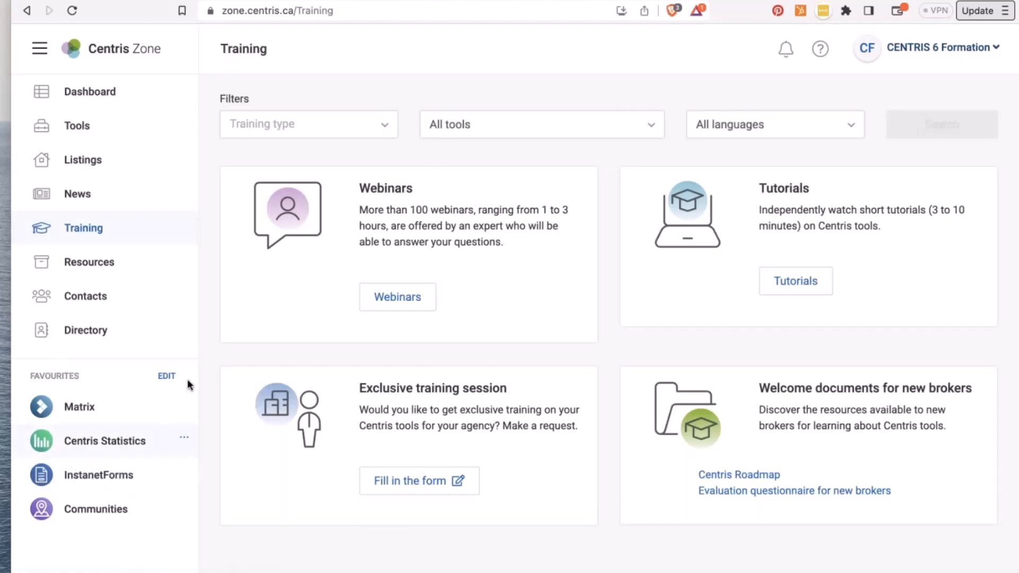
# - Toggle favourites editing off again, then browse the Tools page down to Management and Forms
pyautogui.click(166, 376)
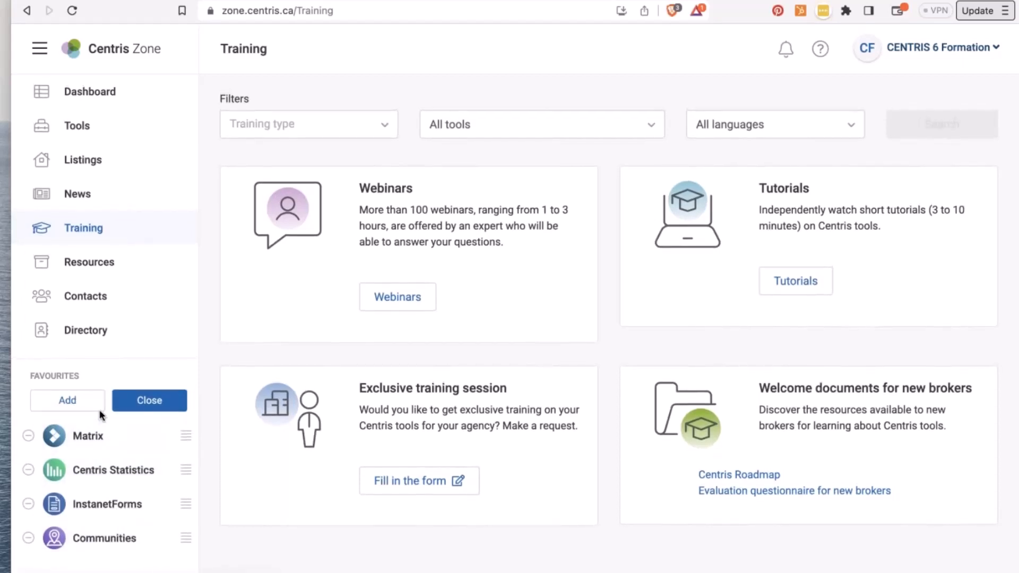
pyautogui.click(146, 400)
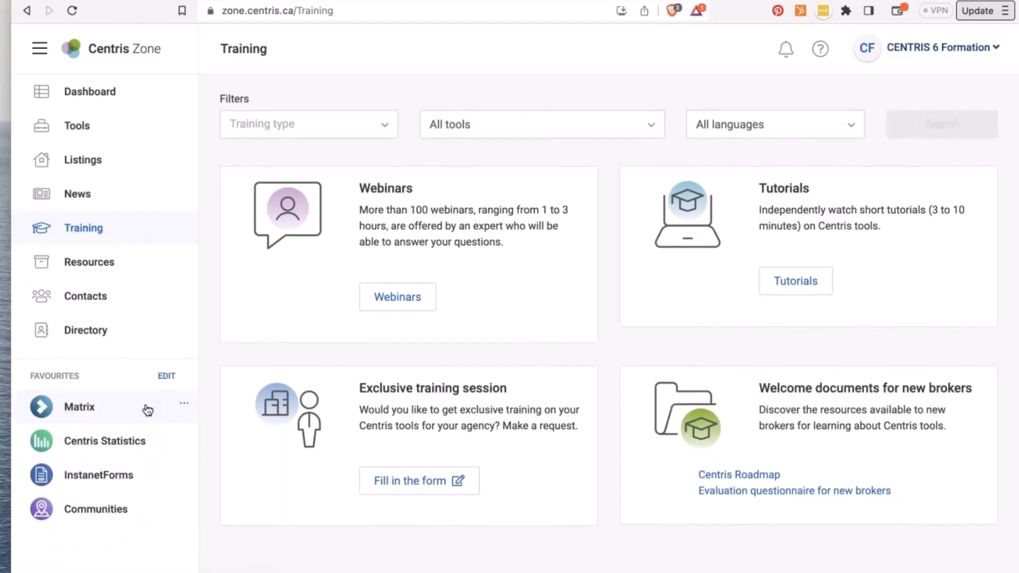
pyautogui.click(91, 133)
pyautogui.scroll(-8, 327, 285)
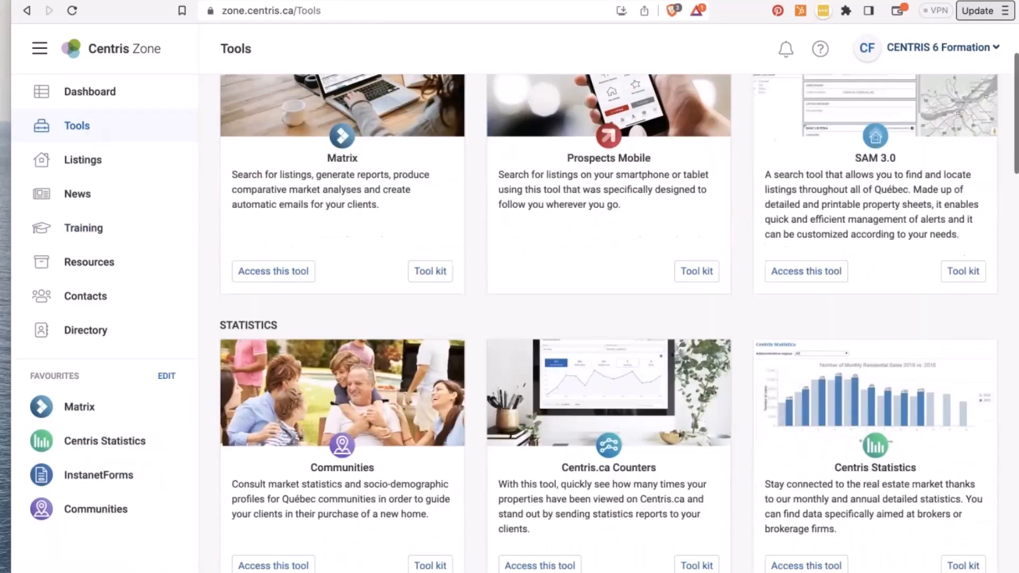
pyautogui.scroll(-13, 327, 285)
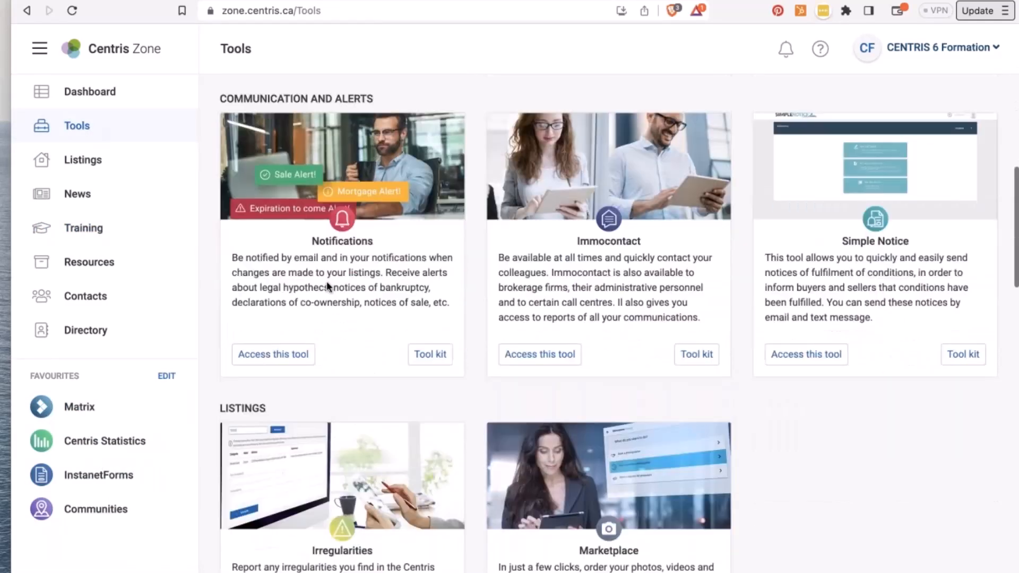
pyautogui.scroll(-7, 327, 285)
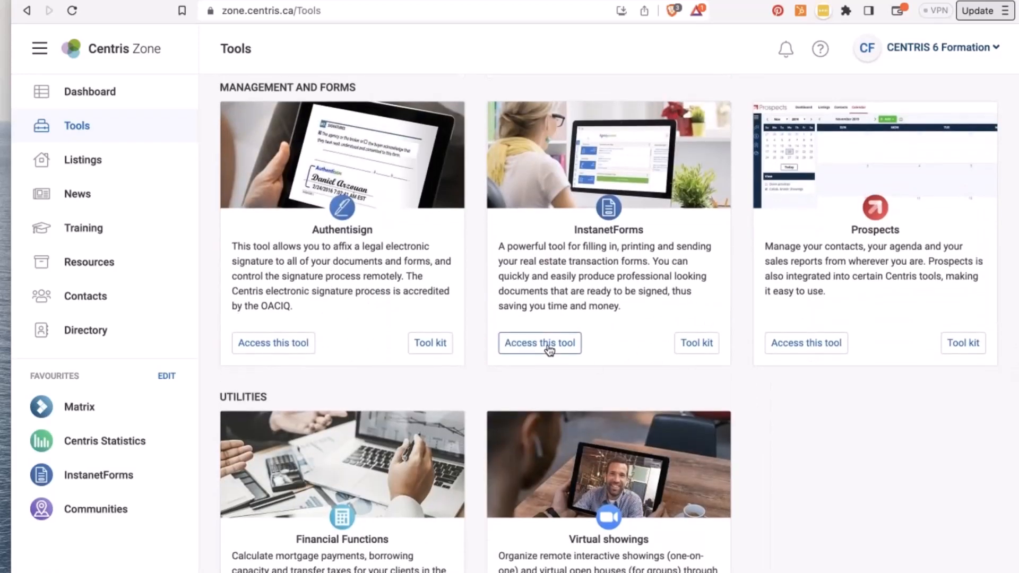
# - Launch InstanetForms and switch over to the TransactionDesk broker dashboard
pyautogui.click(549, 351)
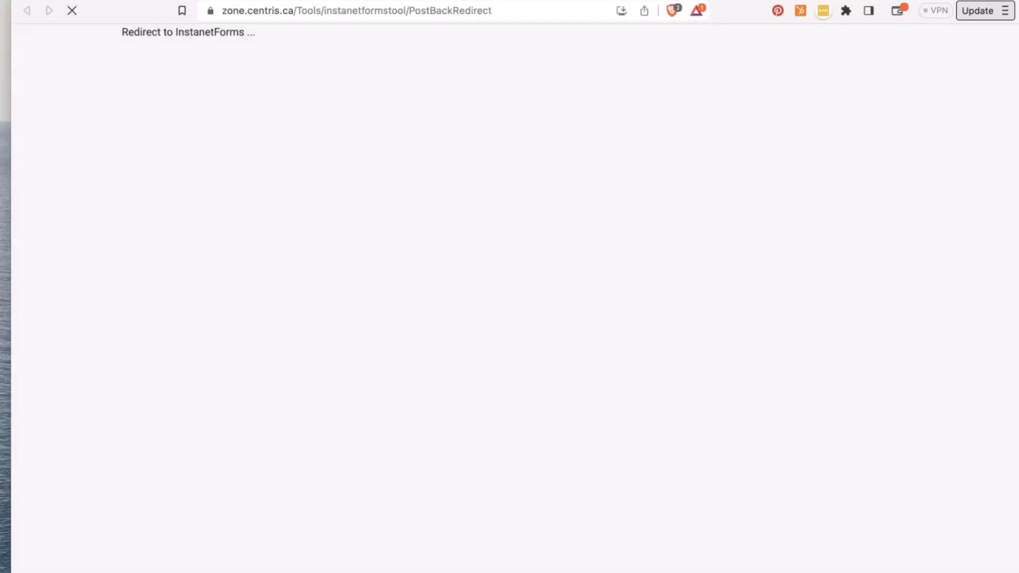
pyautogui.press('super+w')
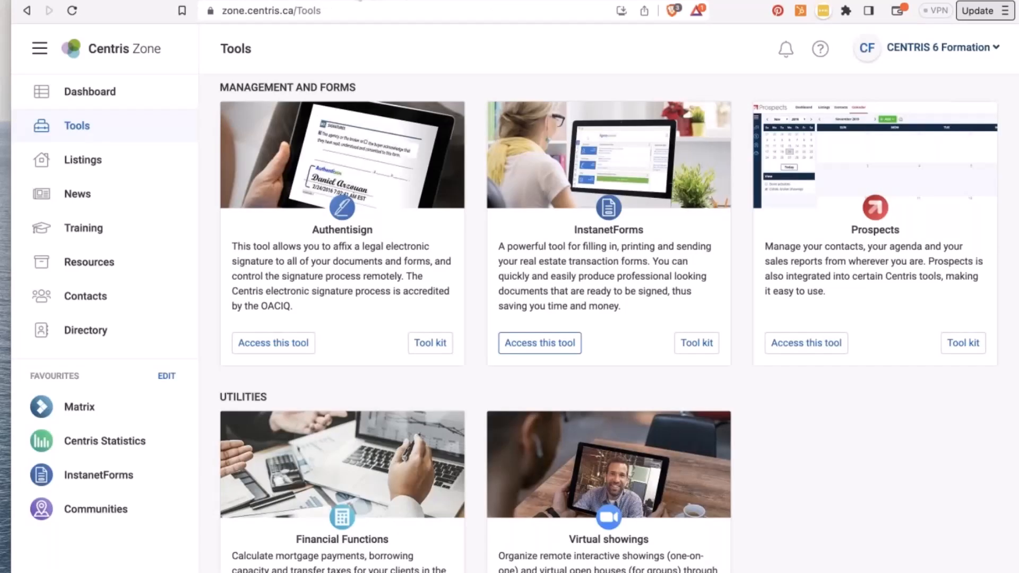
pyautogui.click(359, 0)
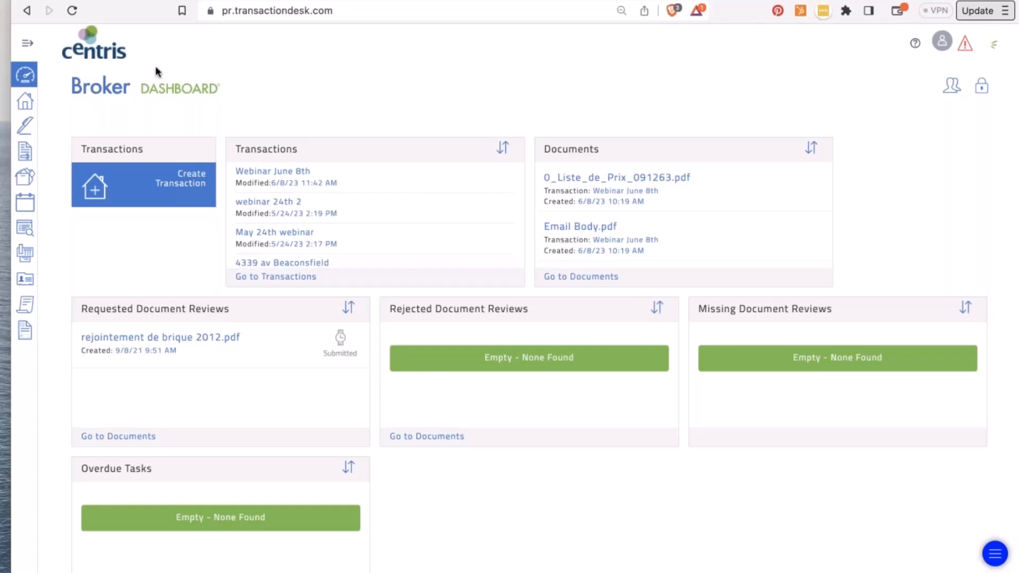
pyautogui.click(28, 43)
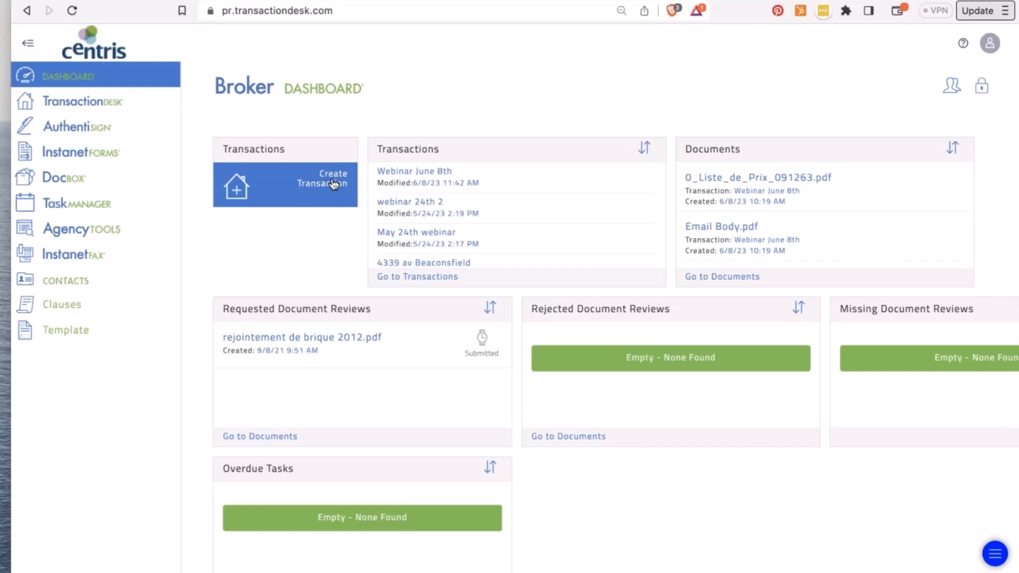
pyautogui.click(28, 42)
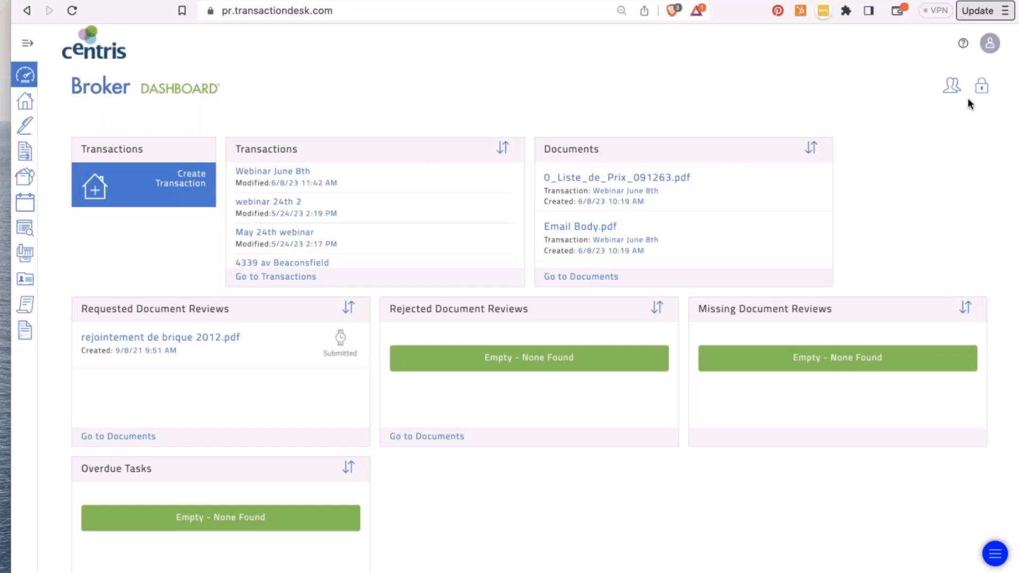
# - Unlock the dashboard: remove Rejected Document Reviews, add Authentisign, widen Documents, re-place Create Transaction
pyautogui.click(981, 84)
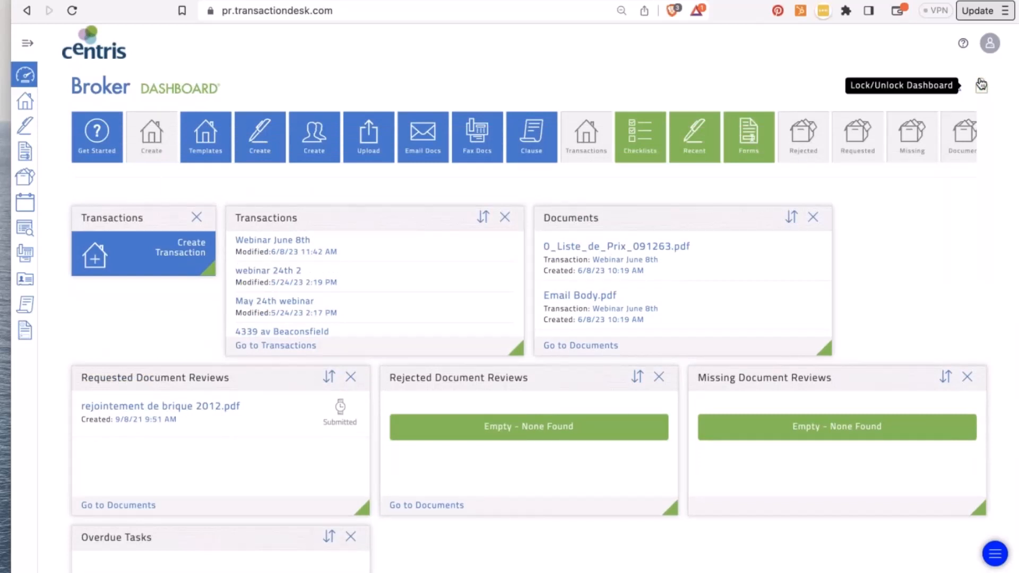
pyautogui.click(659, 376)
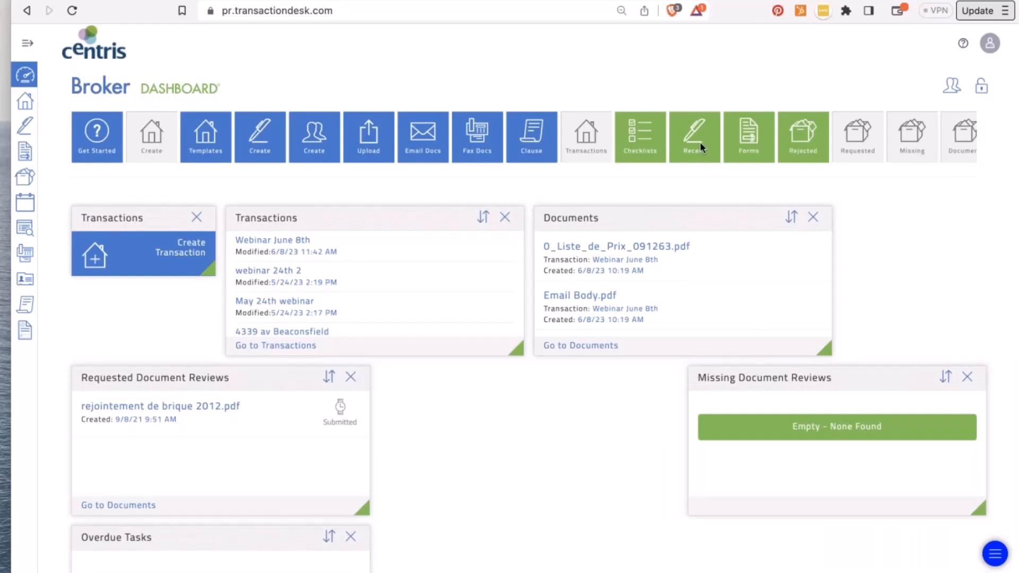
pyautogui.moveTo(699, 139); pyautogui.dragTo(604, 461)
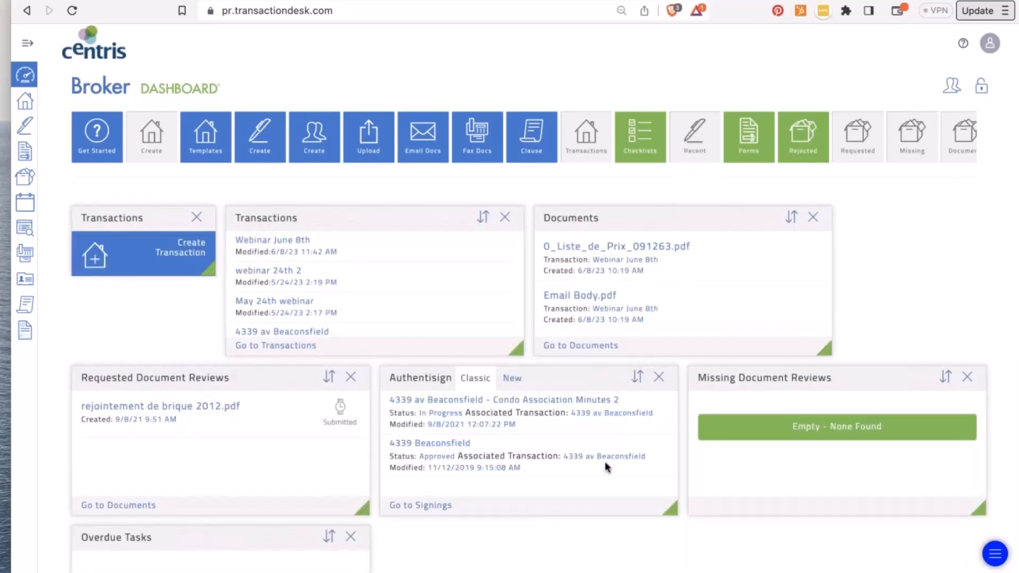
pyautogui.moveTo(829, 353); pyautogui.dragTo(1014, 361)
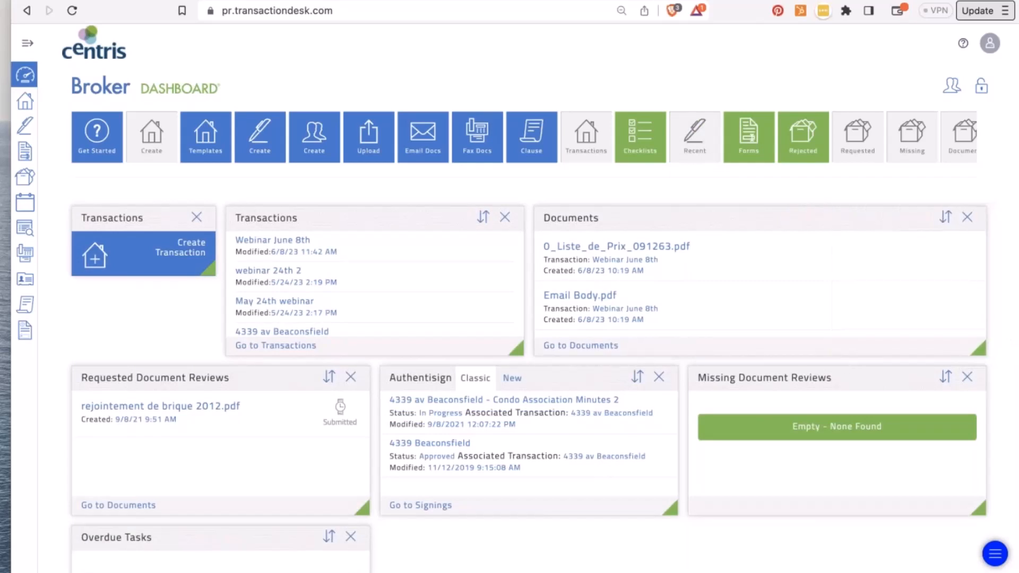
pyautogui.click(196, 218)
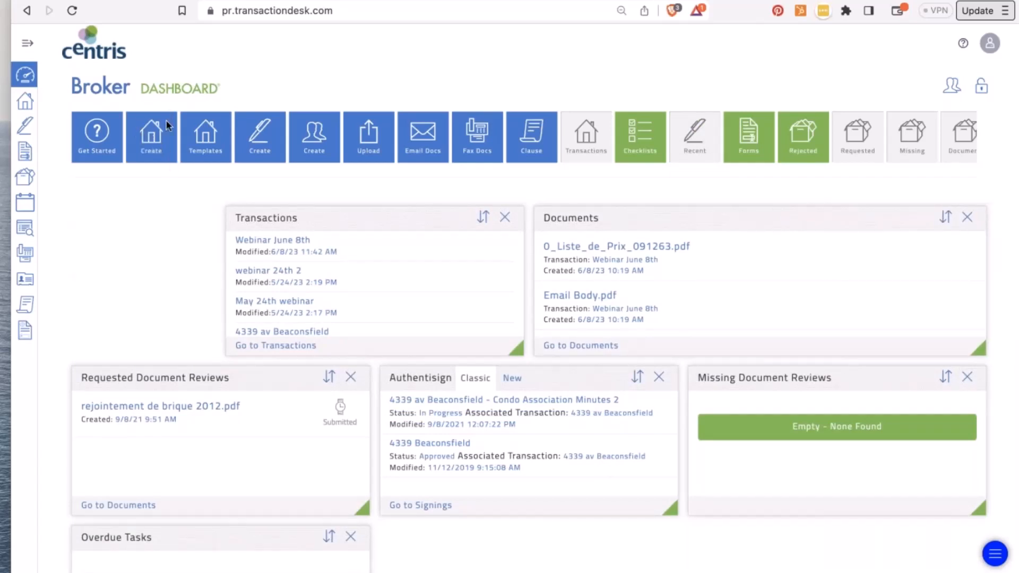
pyautogui.moveTo(151, 127); pyautogui.dragTo(127, 266)
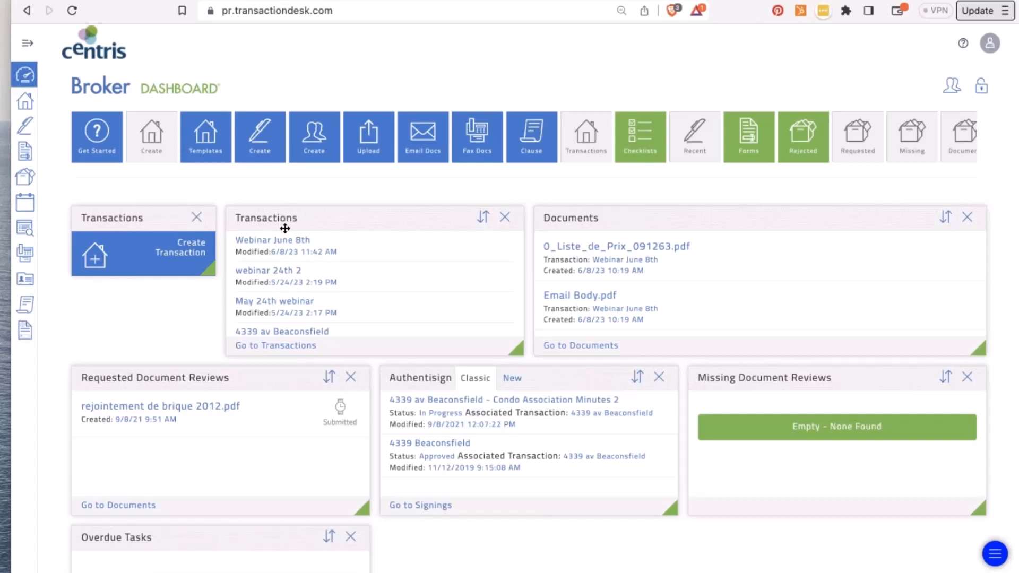
# - Review the Transactions widget and dashboard, then lock the layout with the padlock icon
pyautogui.scroll(-3, 291, 293)
pyautogui.scroll(-5, 291, 293)
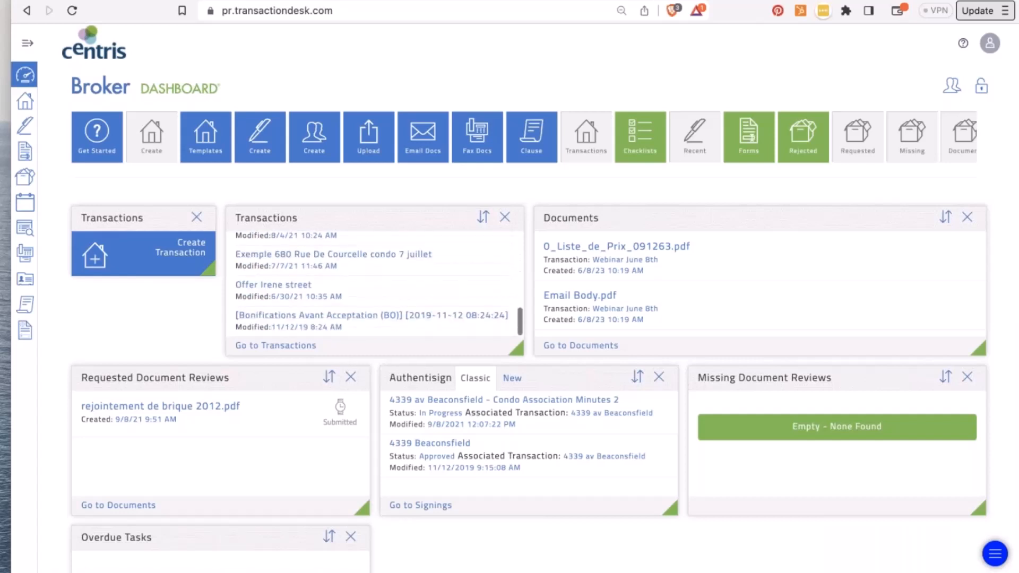
pyautogui.scroll(8, 291, 293)
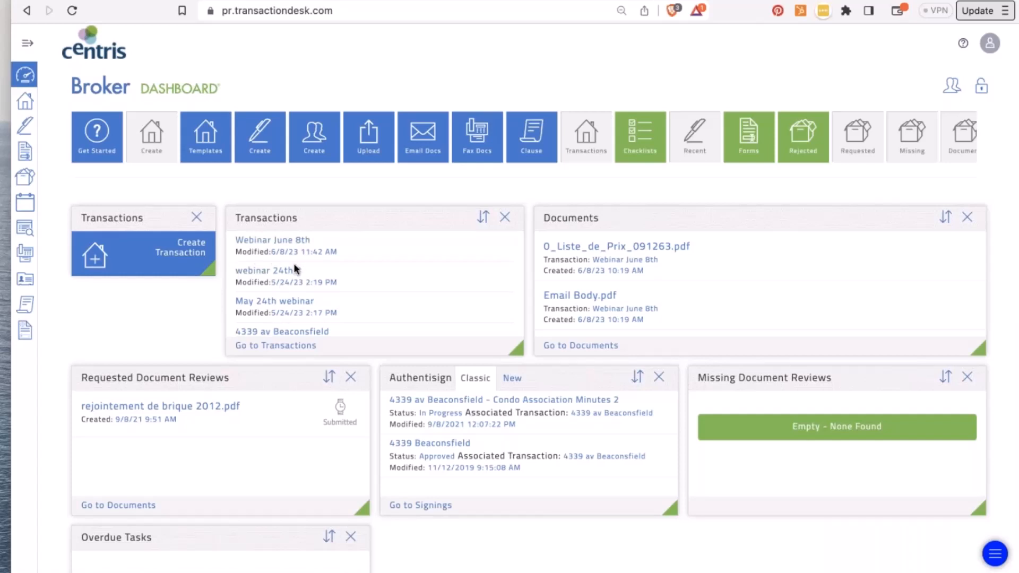
pyautogui.scroll(-3, 349, 436)
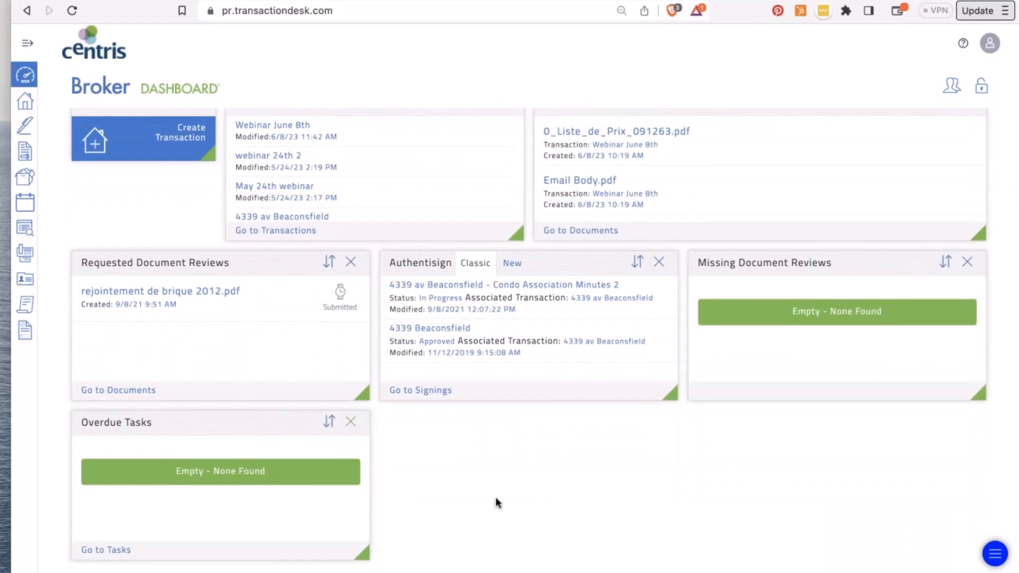
pyautogui.scroll(3, 629, 222)
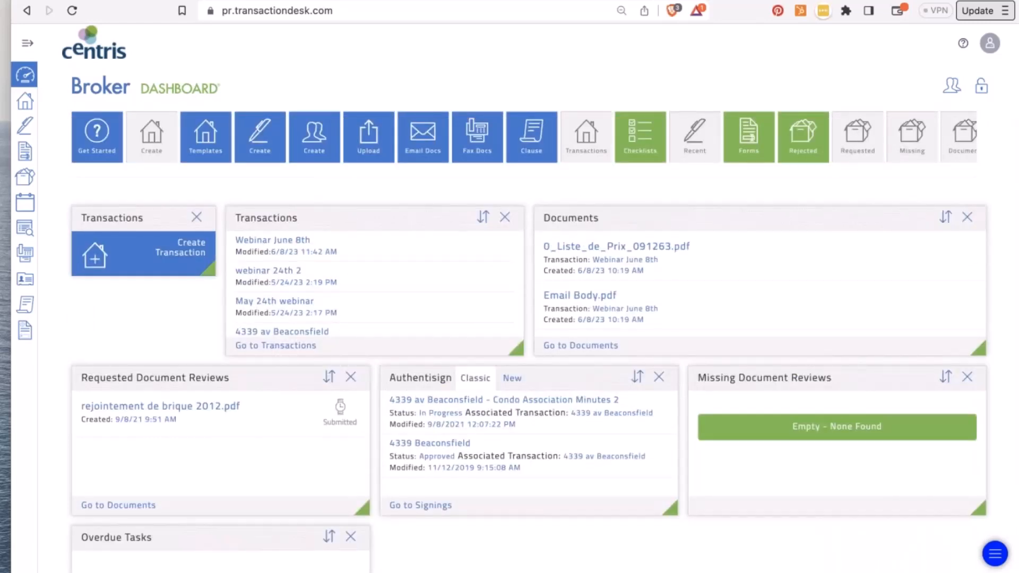
pyautogui.click(981, 92)
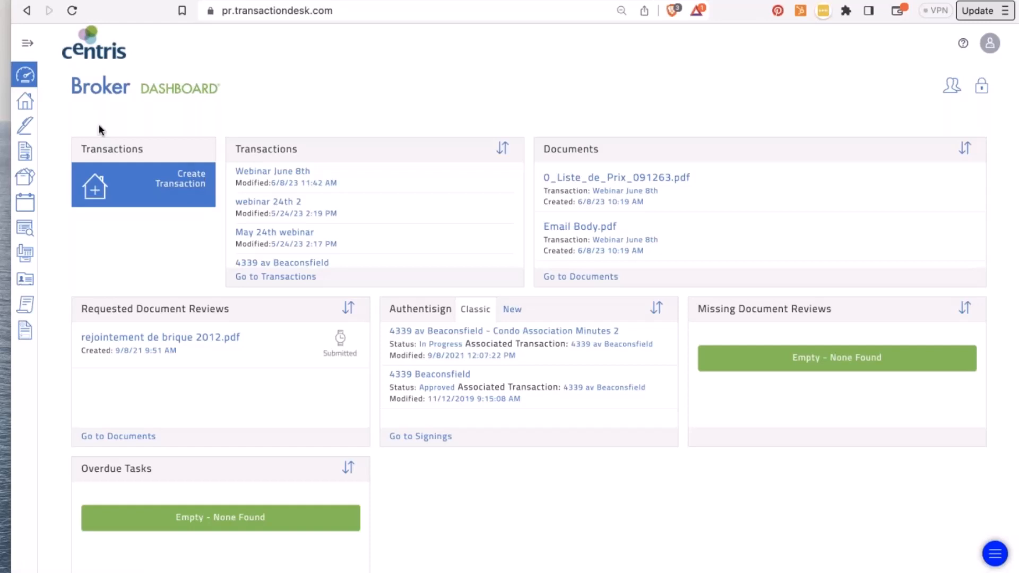
# - Open the InstanetForms module, return to the forms home, and enter the Individual Forms folder
pyautogui.click(28, 47)
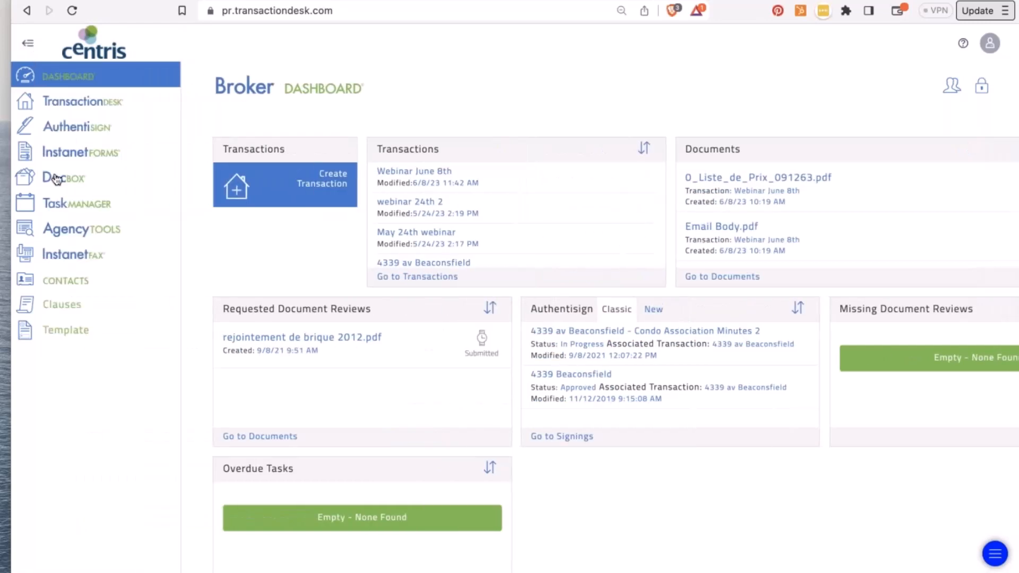
pyautogui.click(96, 158)
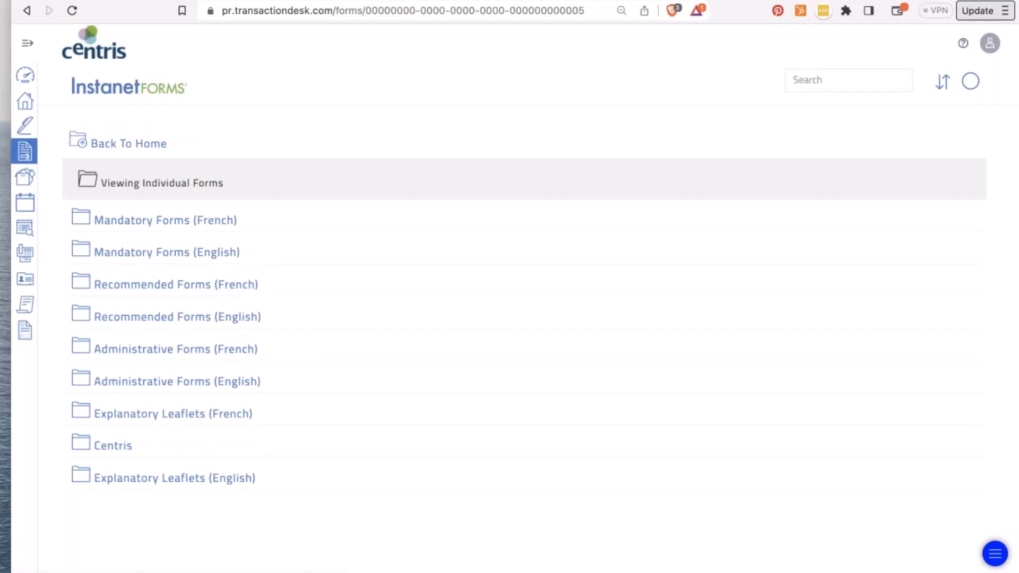
pyautogui.click(84, 141)
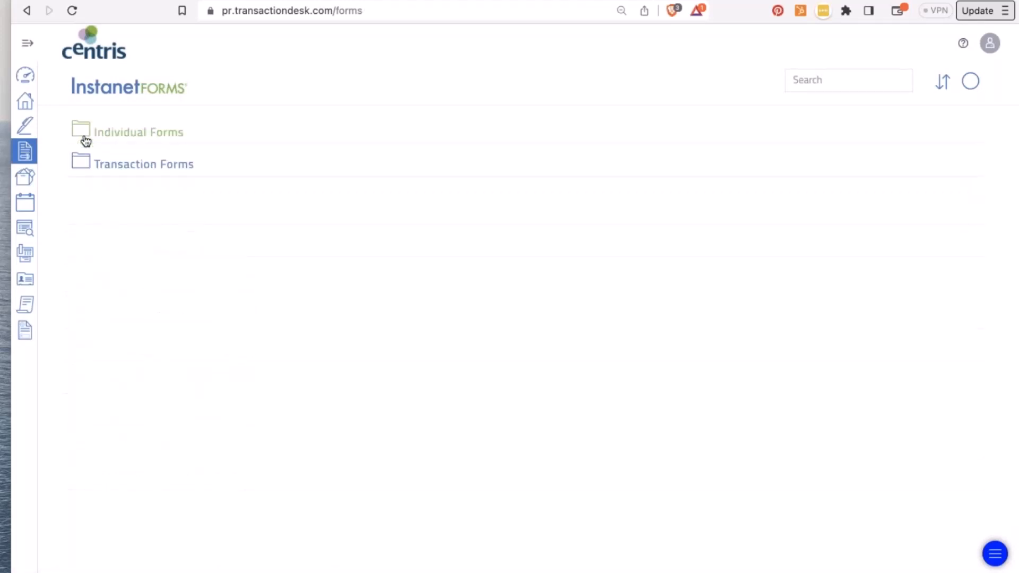
pyautogui.click(118, 140)
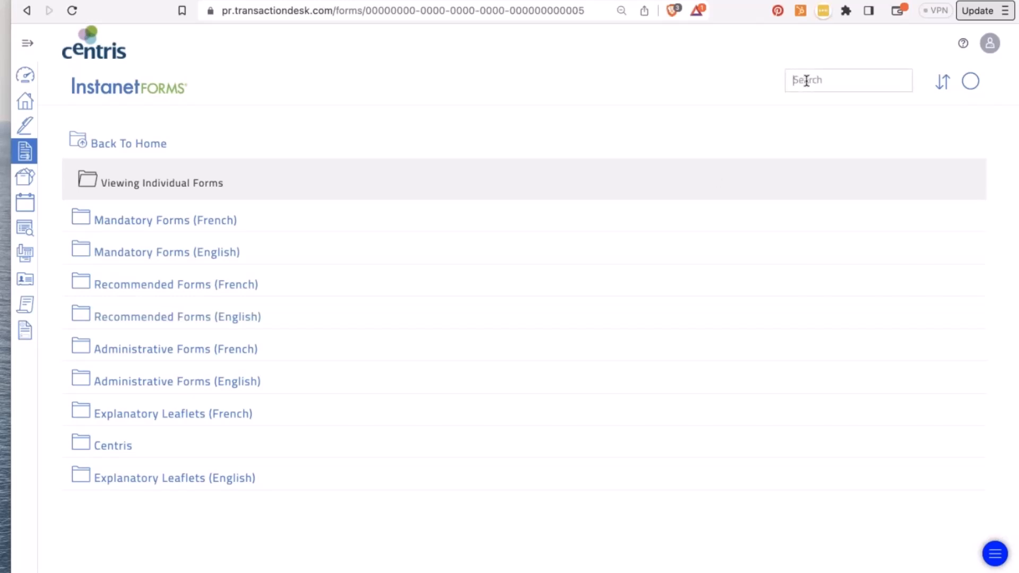
# - Search the form library for 'ppd' and start a new form from the PPD result
pyautogui.write('ppd')
pyautogui.press('Return')
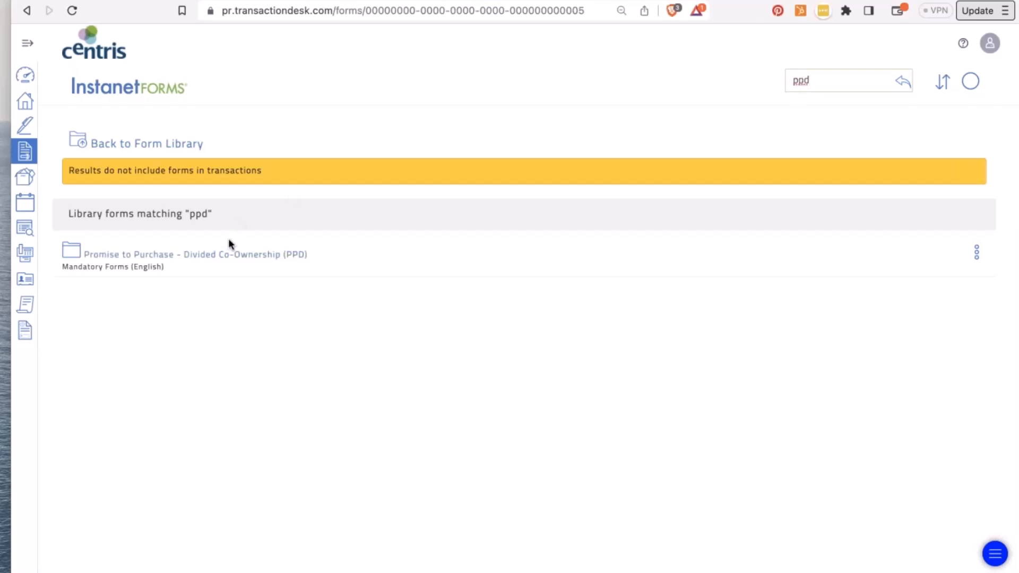
pyautogui.click(207, 257)
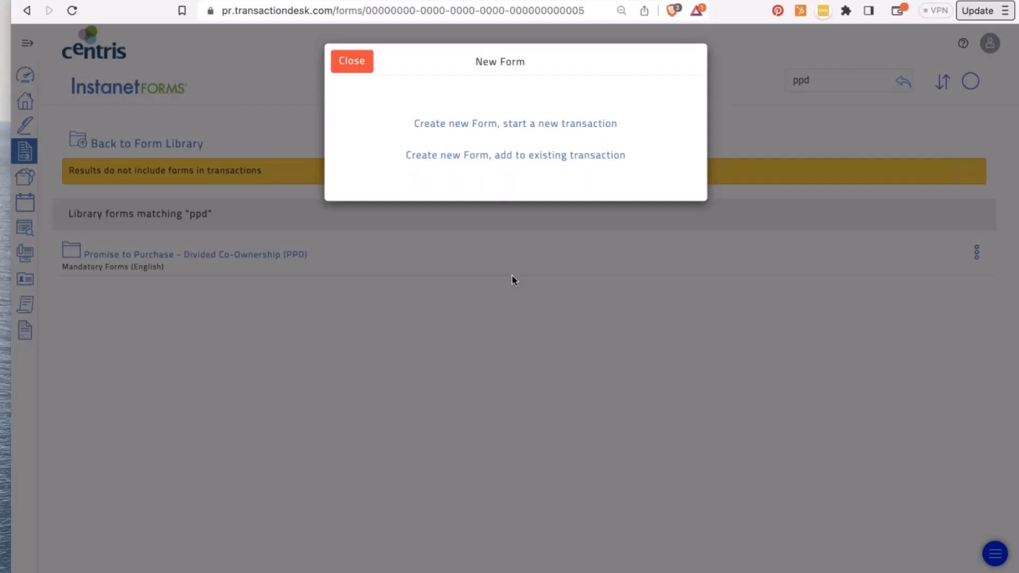
# - Put the form in a new transaction with me as Selling Broker and the wizard enabled
pyautogui.click(448, 124)
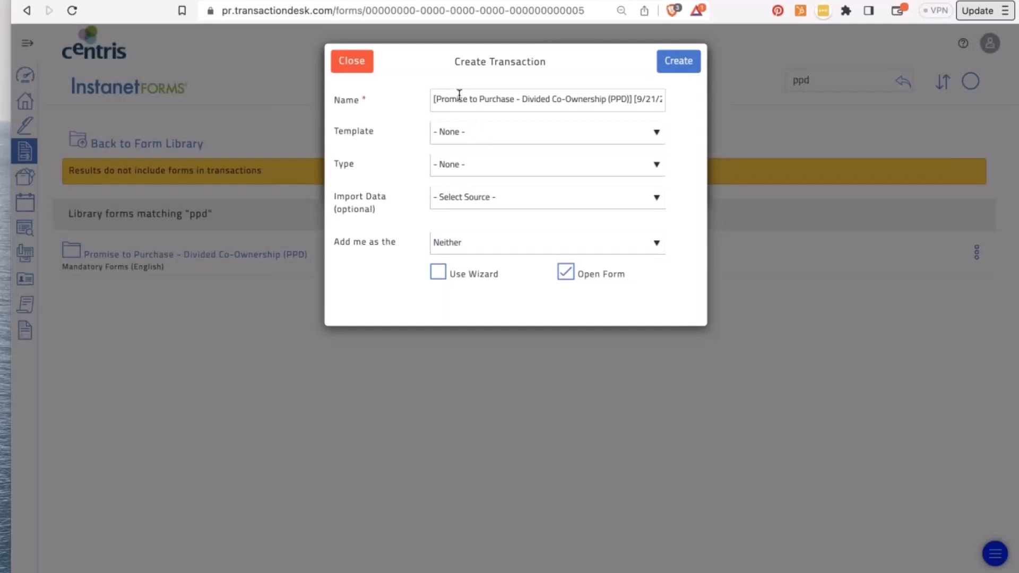
pyautogui.click(460, 99)
pyautogui.click(469, 246)
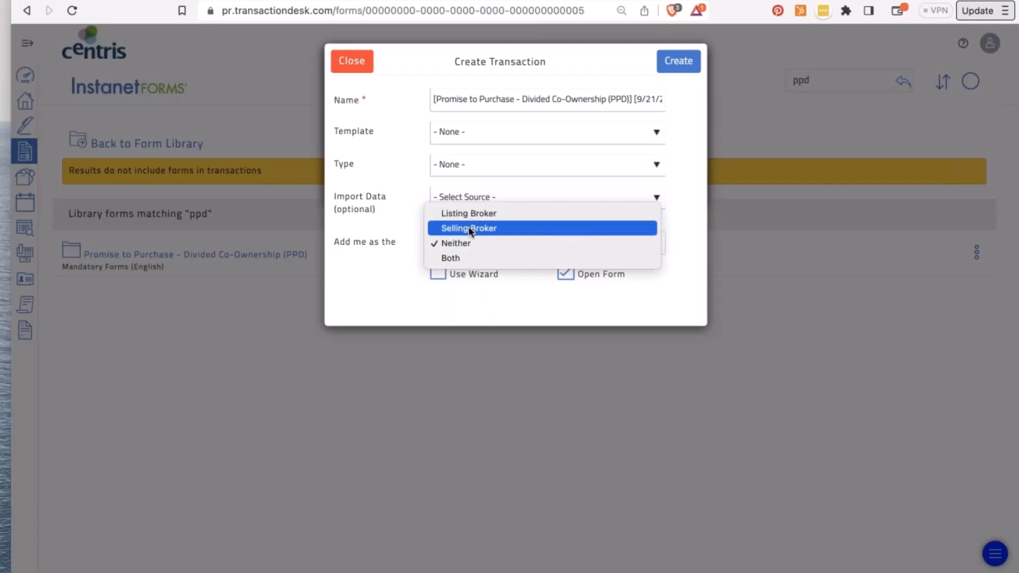
pyautogui.click(468, 228)
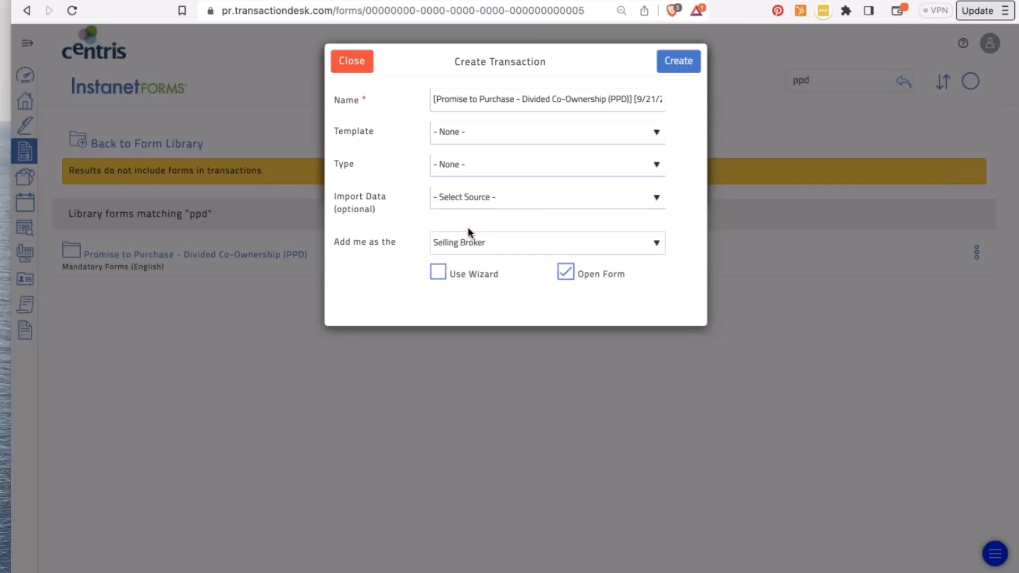
pyautogui.click(438, 273)
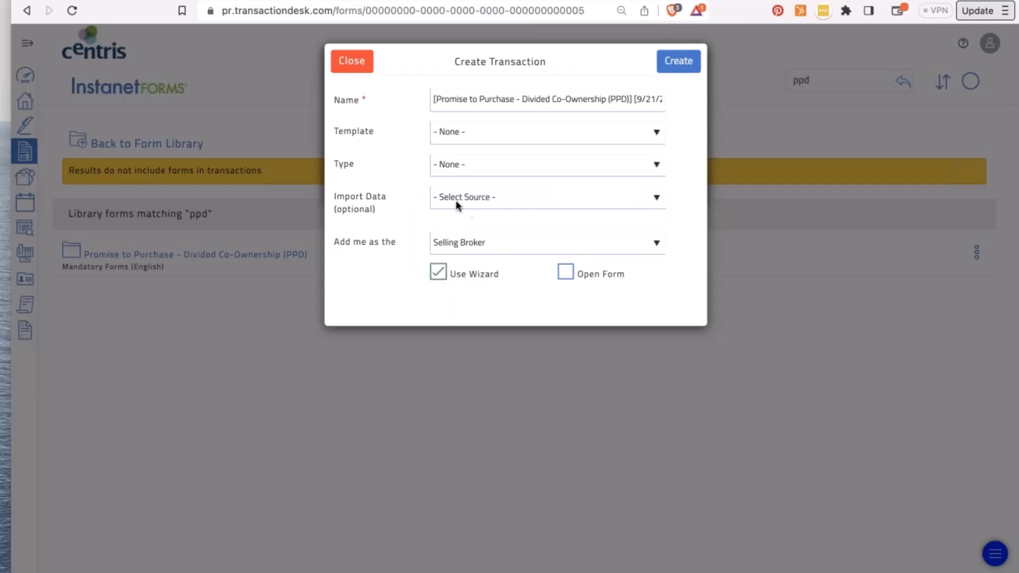
# - Drop the Centris data import after a cancelled property lookup, then create the transaction
pyautogui.click(458, 205)
pyautogui.click(455, 215)
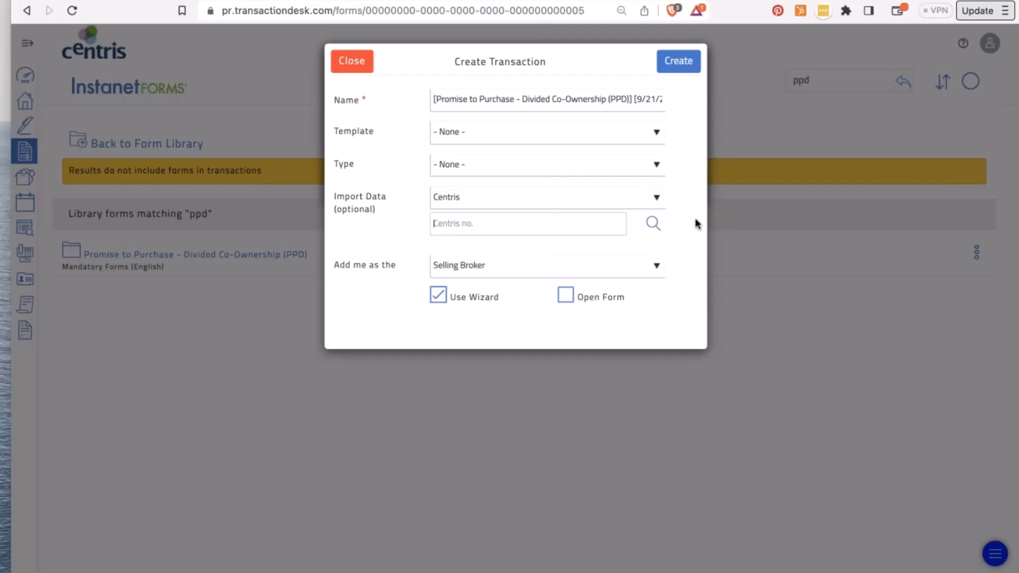
pyautogui.click(653, 223)
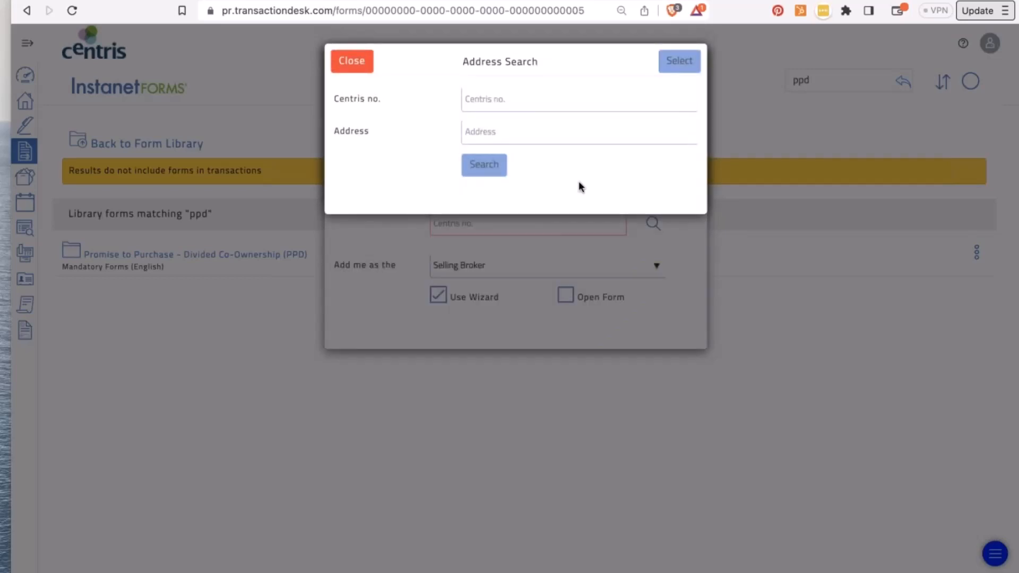
pyautogui.click(348, 59)
pyautogui.click(454, 198)
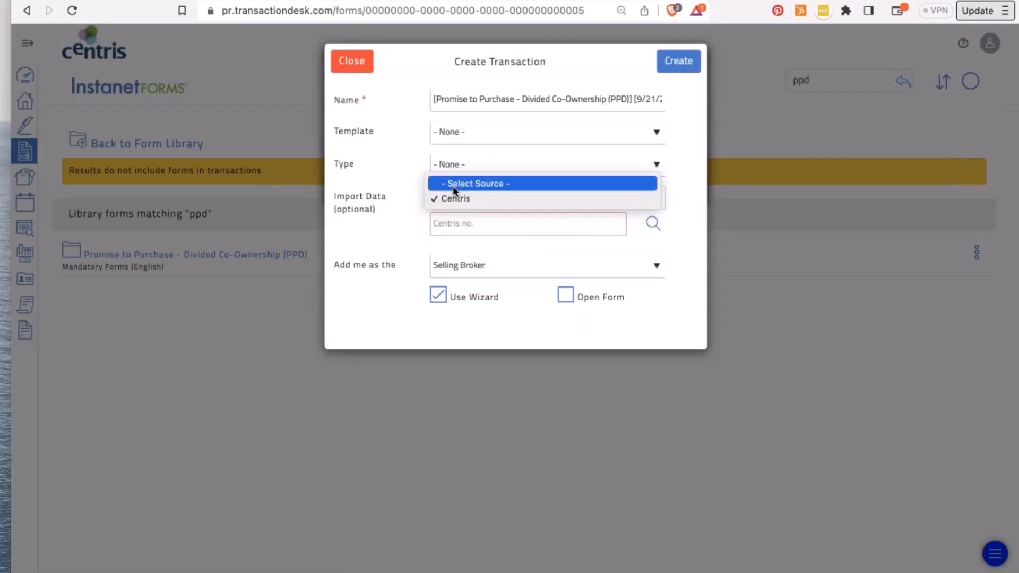
pyautogui.click(453, 184)
pyautogui.click(675, 61)
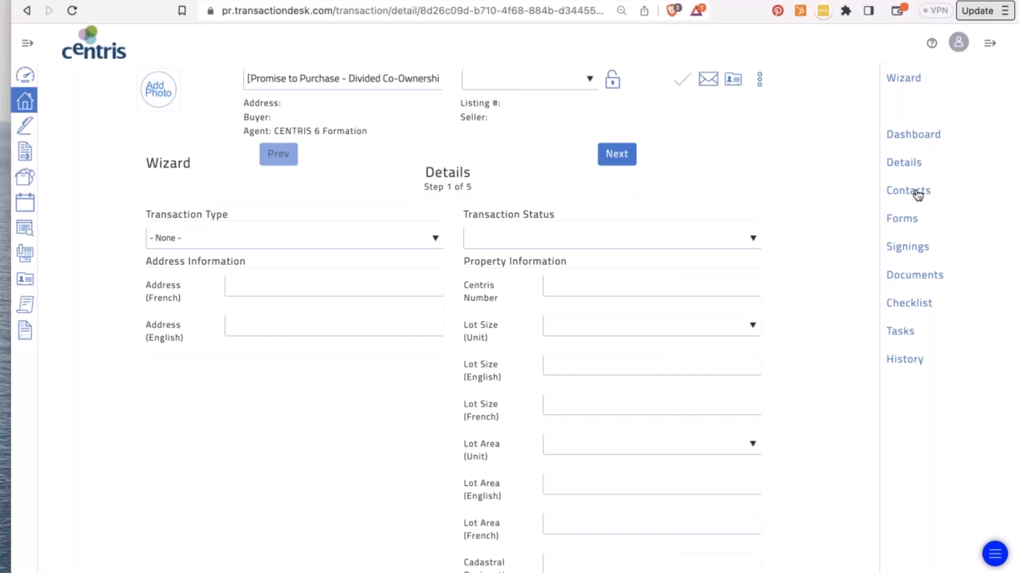
# - Browse the Mandatory Forms (French) folder under Individual Forms, then return to the folder list
pyautogui.click(29, 148)
pyautogui.click(124, 133)
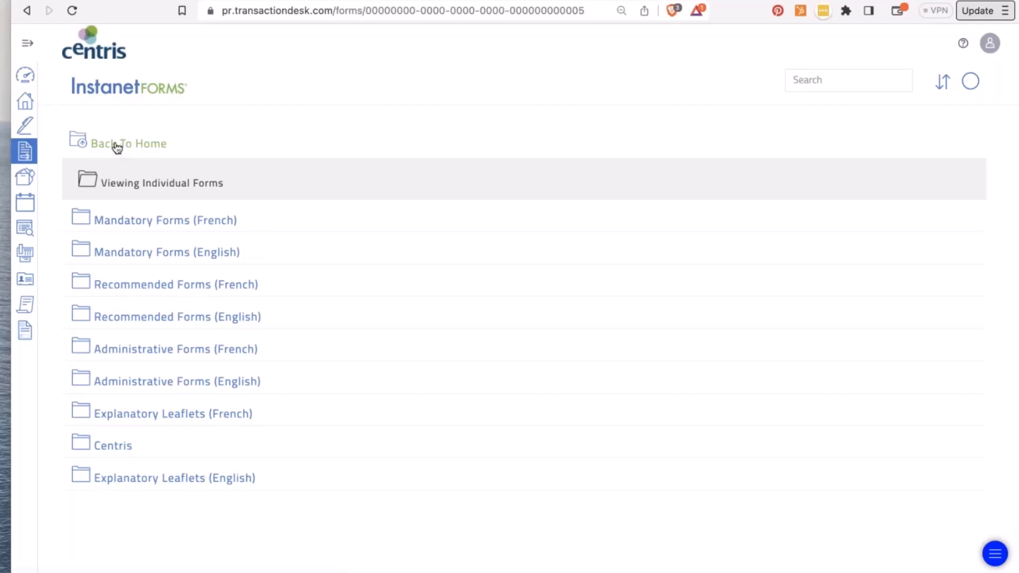
pyautogui.click(29, 44)
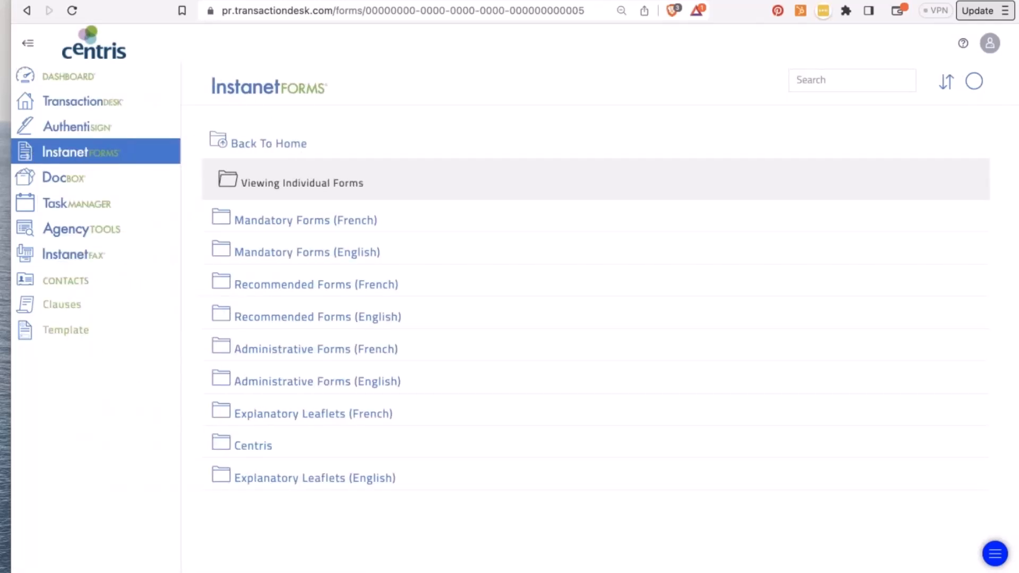
pyautogui.click(306, 226)
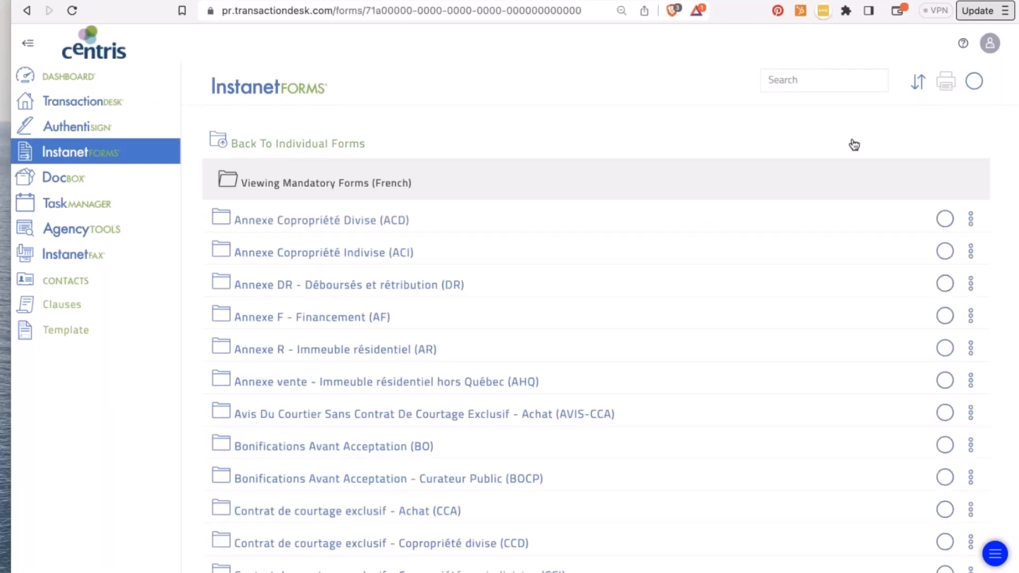
pyautogui.scroll(-1, 345, 297)
pyautogui.scroll(-10, 346, 298)
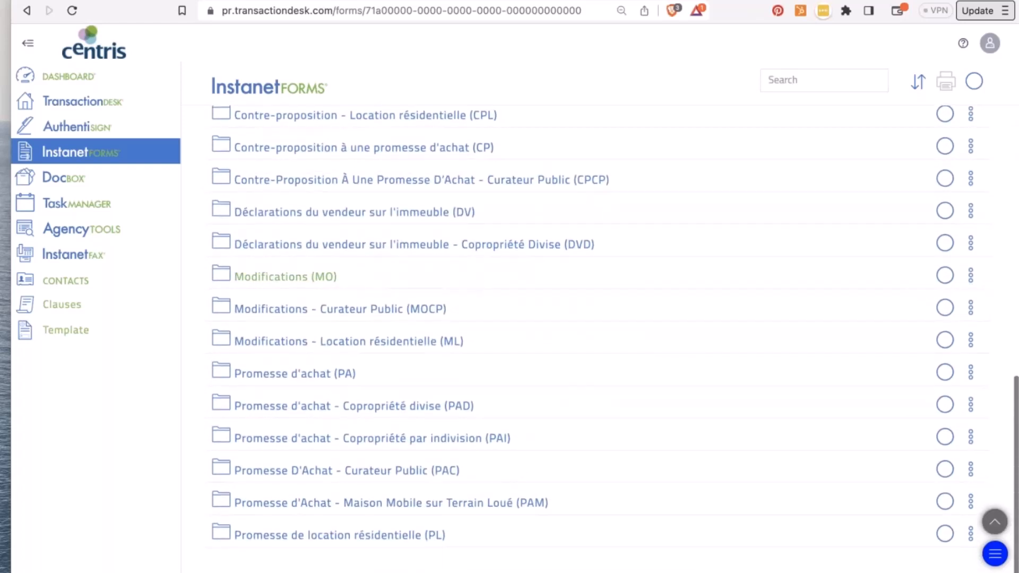
pyautogui.scroll(10, 245, 168)
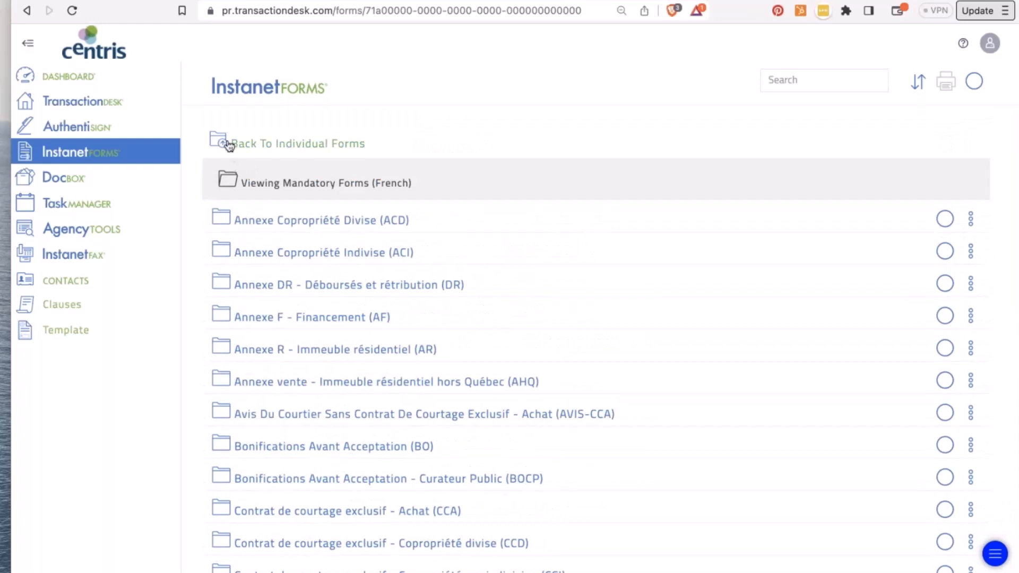
pyautogui.click(230, 144)
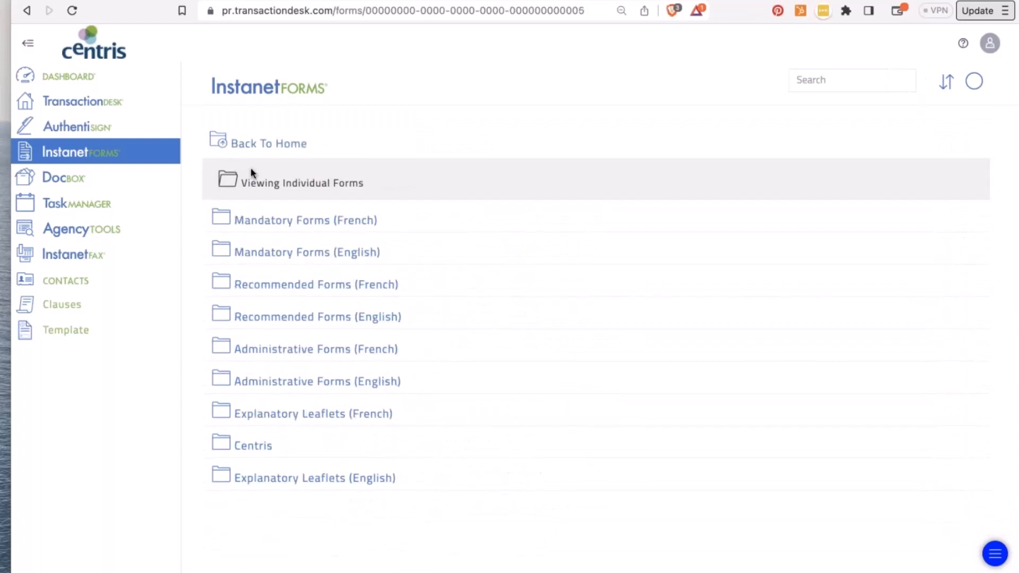
# - Browse Explanatory Leaflets (French), then go back through Individual Forms to the forms home
pyautogui.click(276, 420)
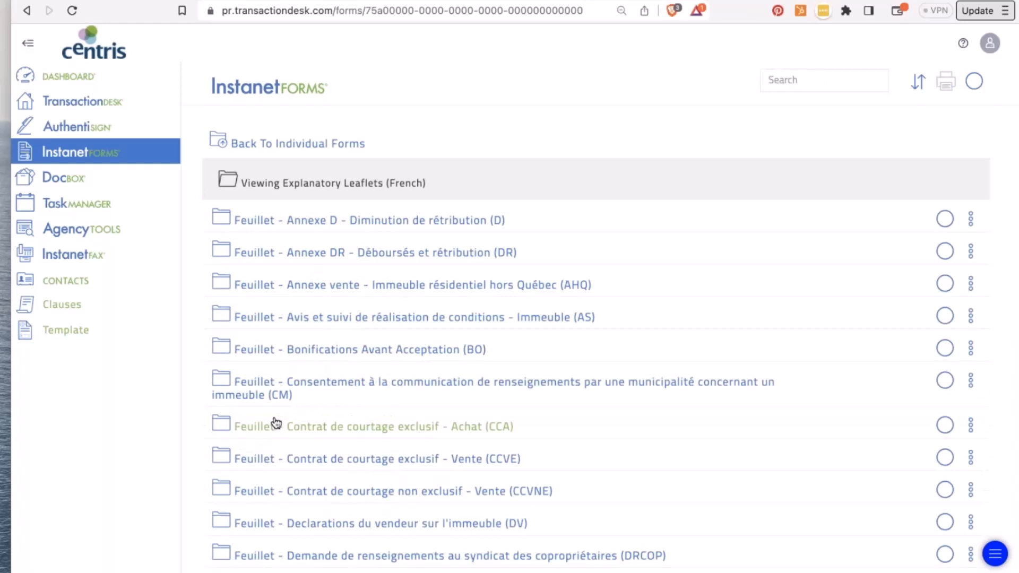
pyautogui.scroll(-3, 276, 423)
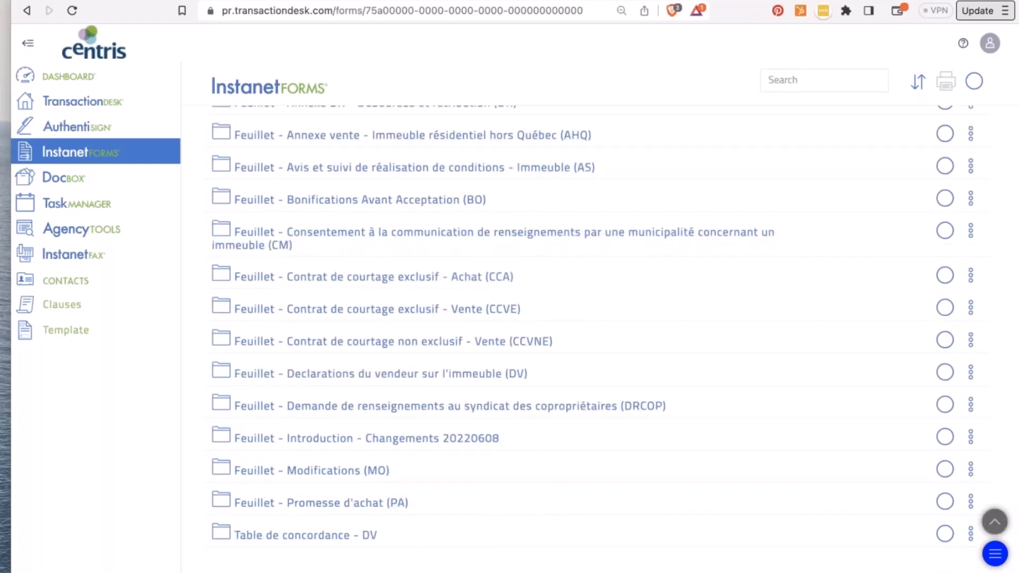
pyautogui.scroll(3, 222, 144)
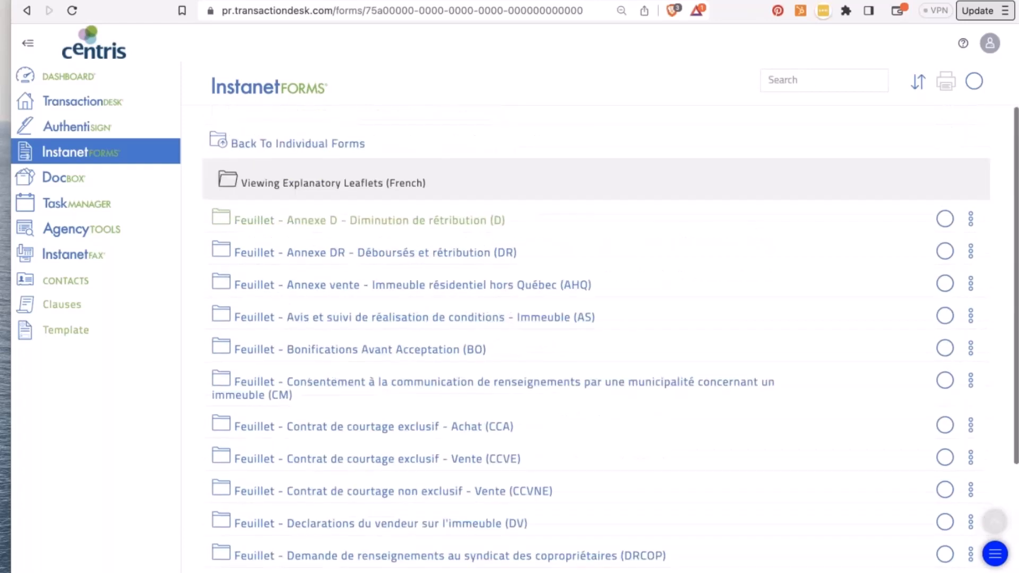
pyautogui.click(221, 144)
pyautogui.click(222, 145)
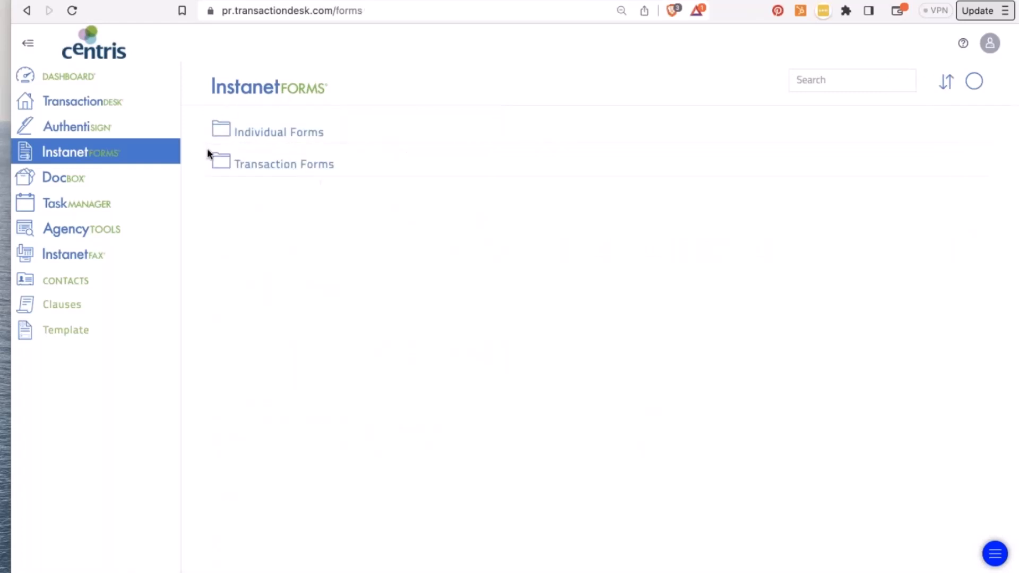
# - Open Transaction Forms and the May 24th webinar folder holding AG, two EBCS and DS forms
pyautogui.click(276, 166)
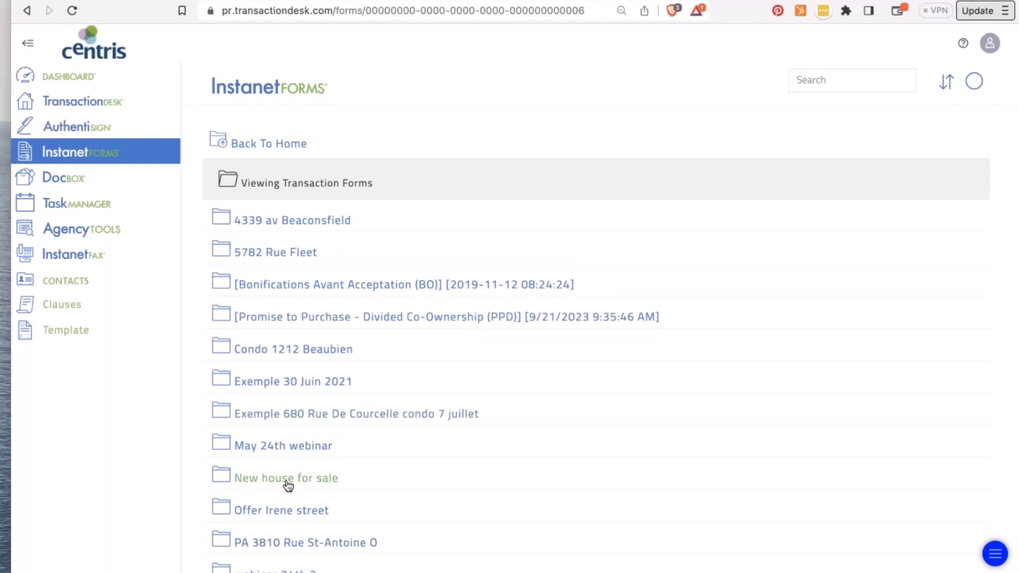
pyautogui.click(287, 446)
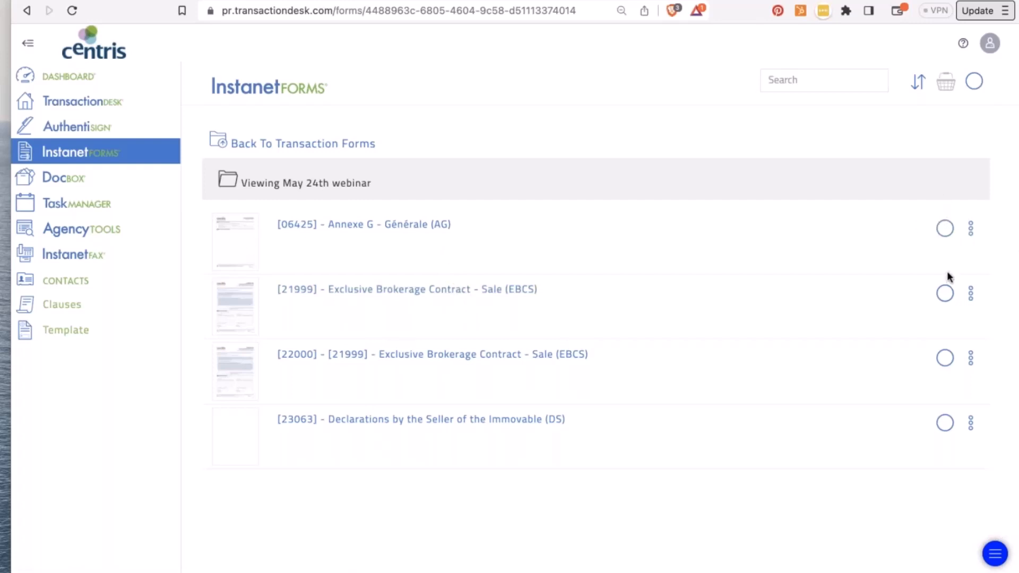
# - Add the Annexe G form to the form basket, review the basket, and return to the Broker Dashboard
pyautogui.click(946, 236)
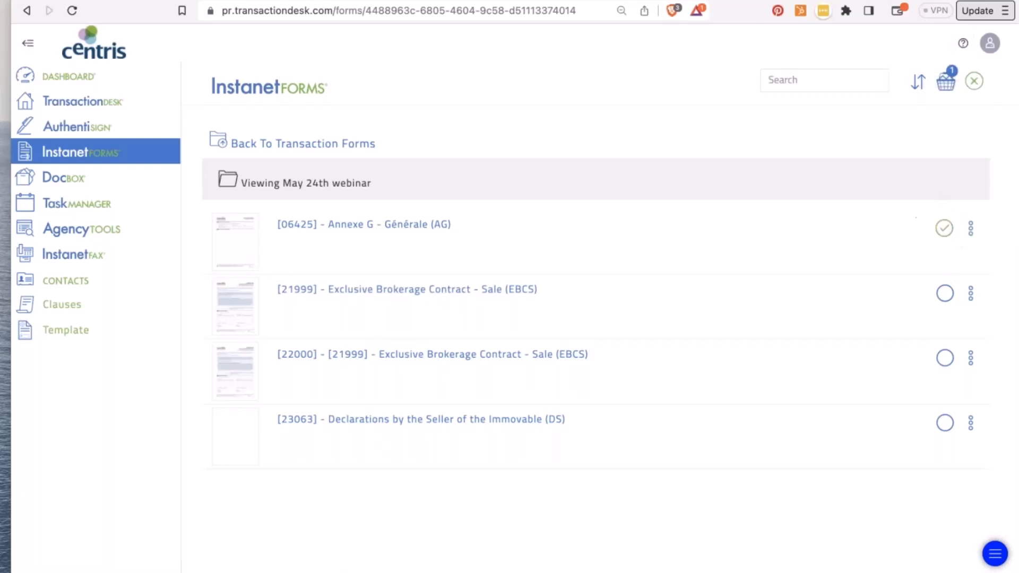
pyautogui.click(948, 84)
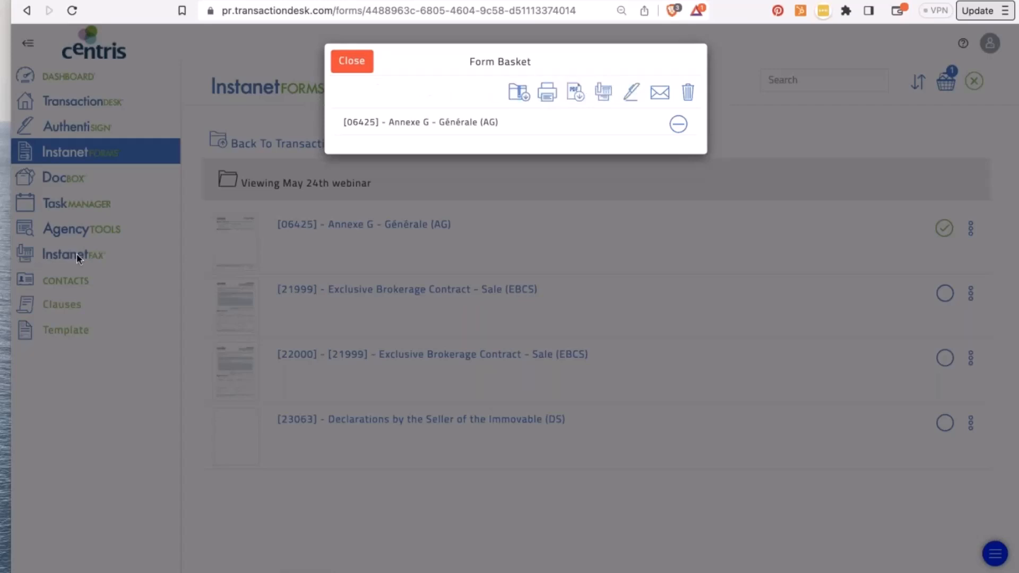
pyautogui.click(348, 62)
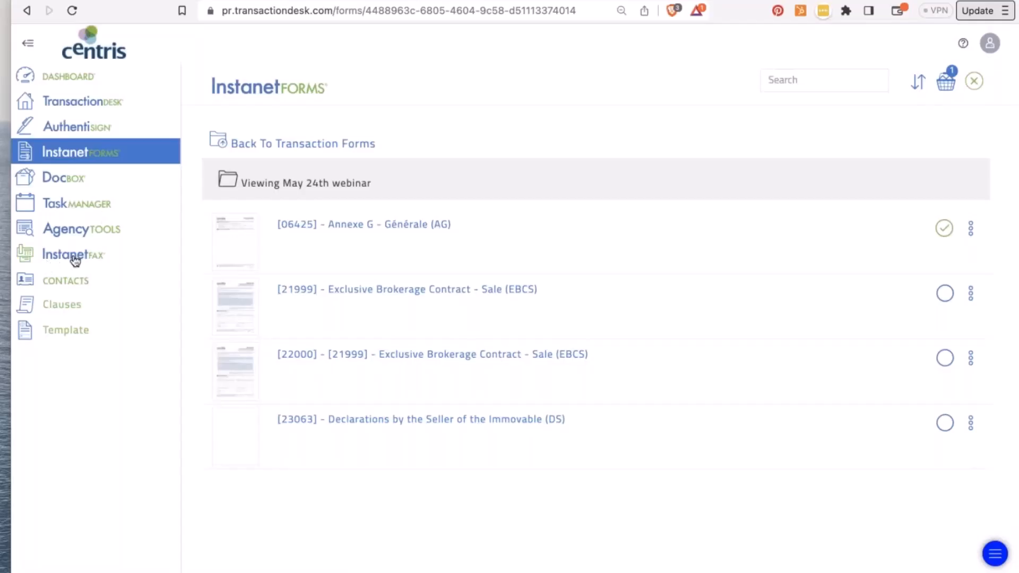
pyautogui.click(421, 215)
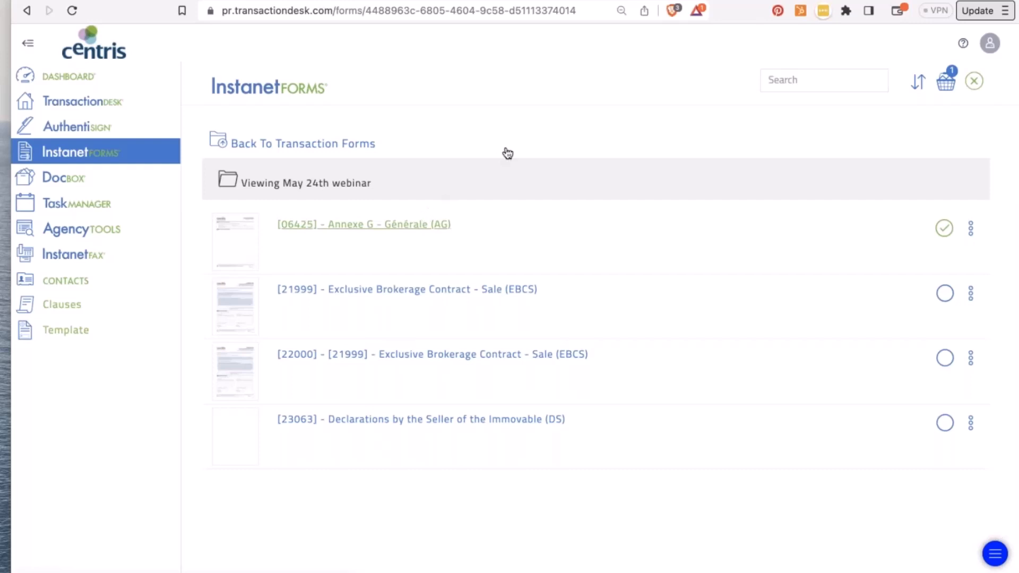
pyautogui.click(72, 79)
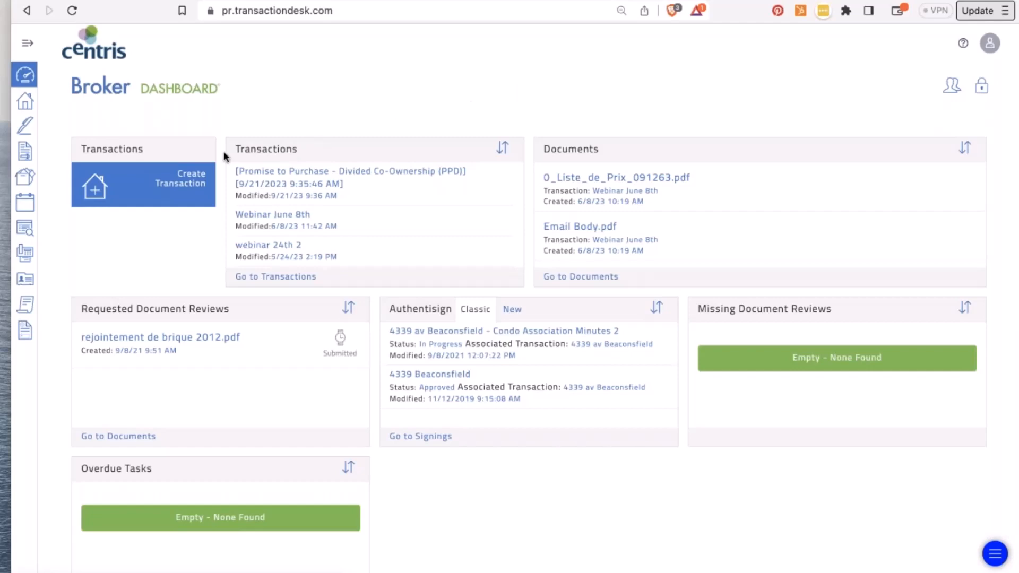
# - Start a new transaction named 'Webinar 21st of Sept.' with the template left at None
pyautogui.click(184, 178)
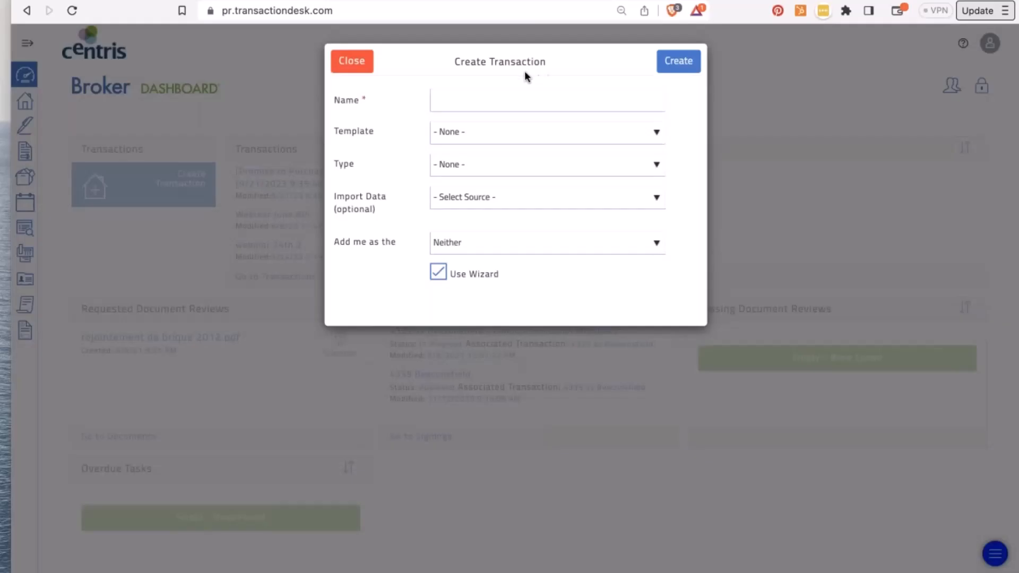
pyautogui.click(493, 100)
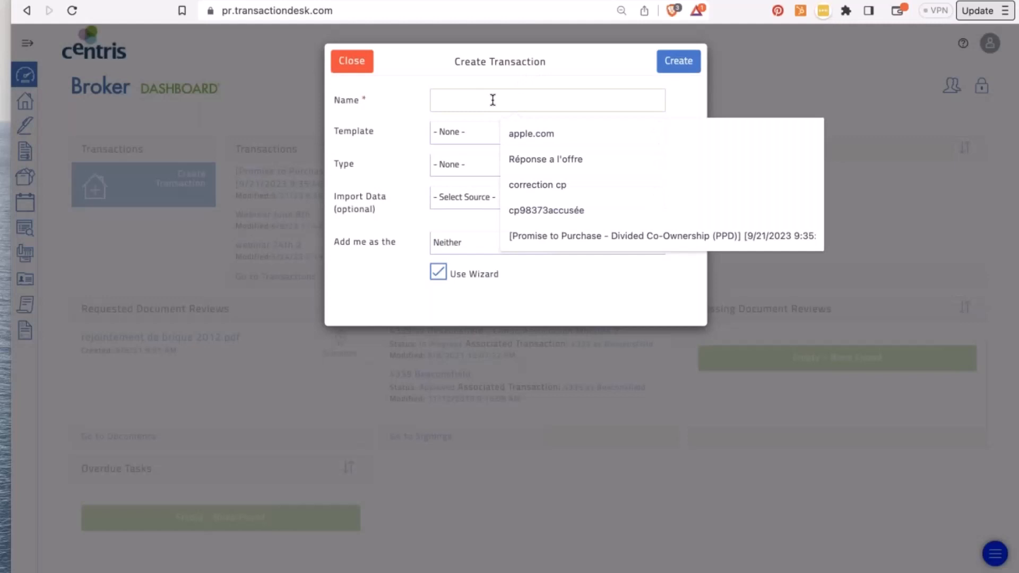
pyautogui.write('We')
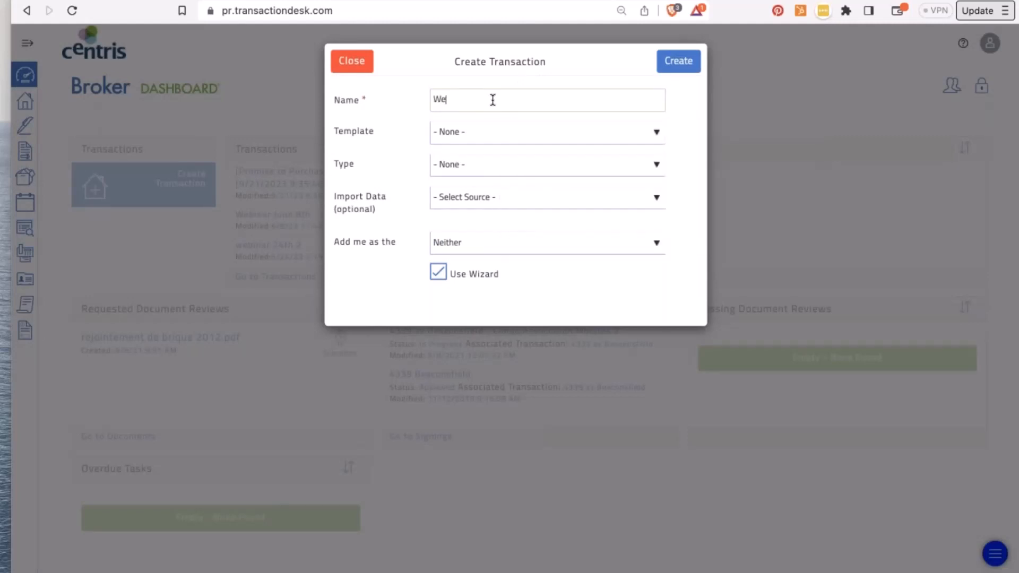
pyautogui.write('binar 21st of Sept.')
pyautogui.click(599, 133)
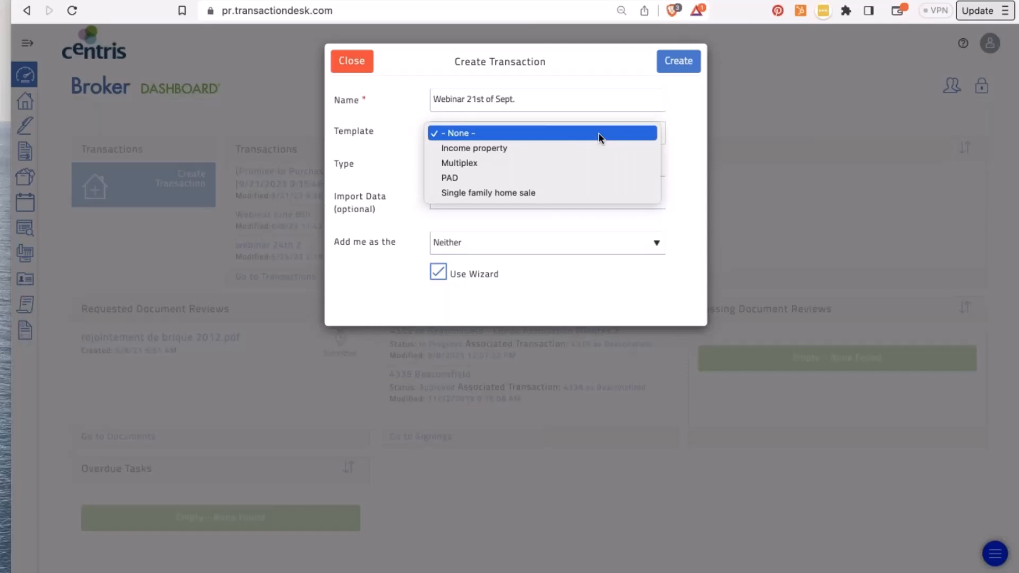
pyautogui.click(599, 133)
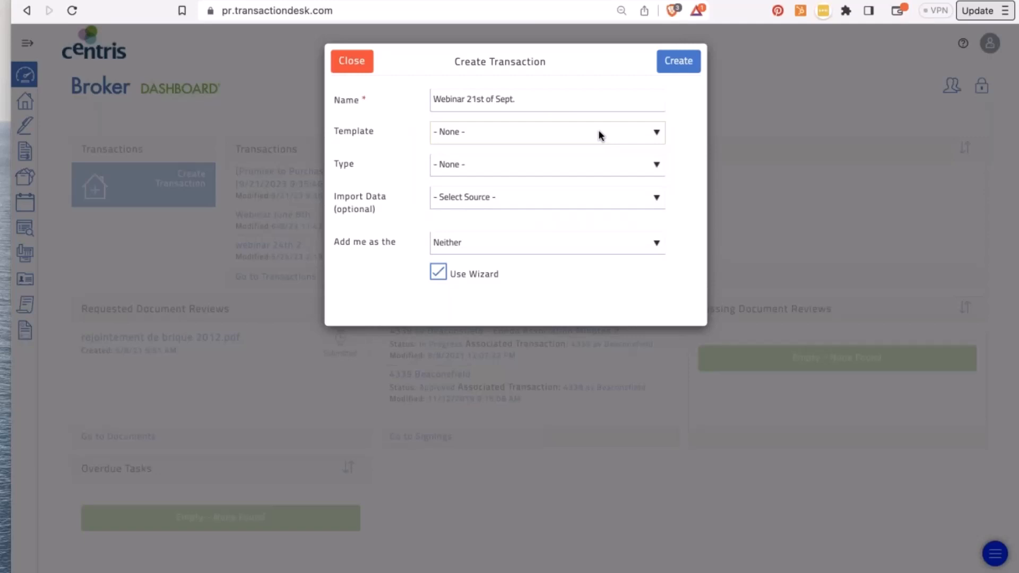
pyautogui.click(599, 134)
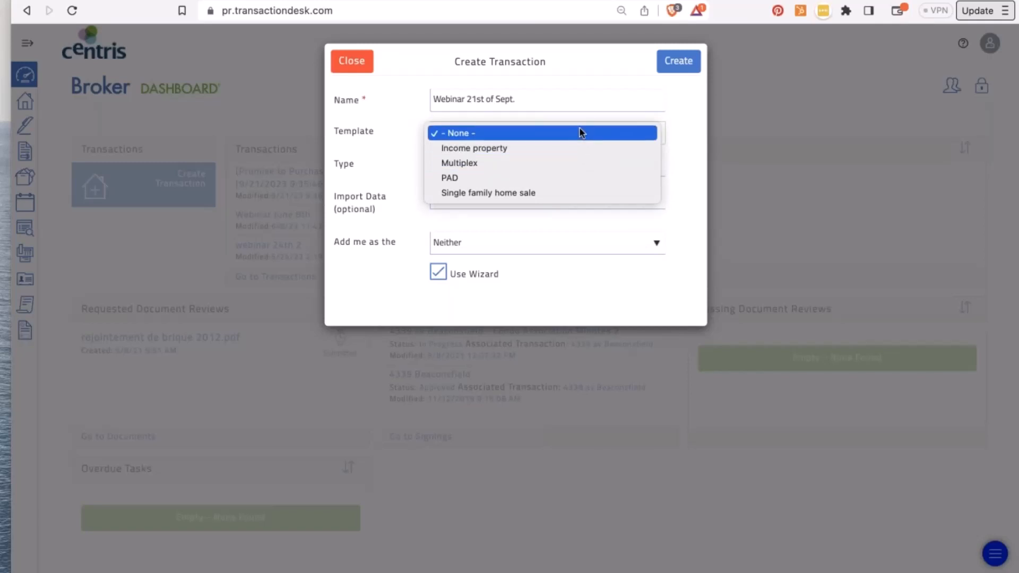
pyautogui.click(581, 133)
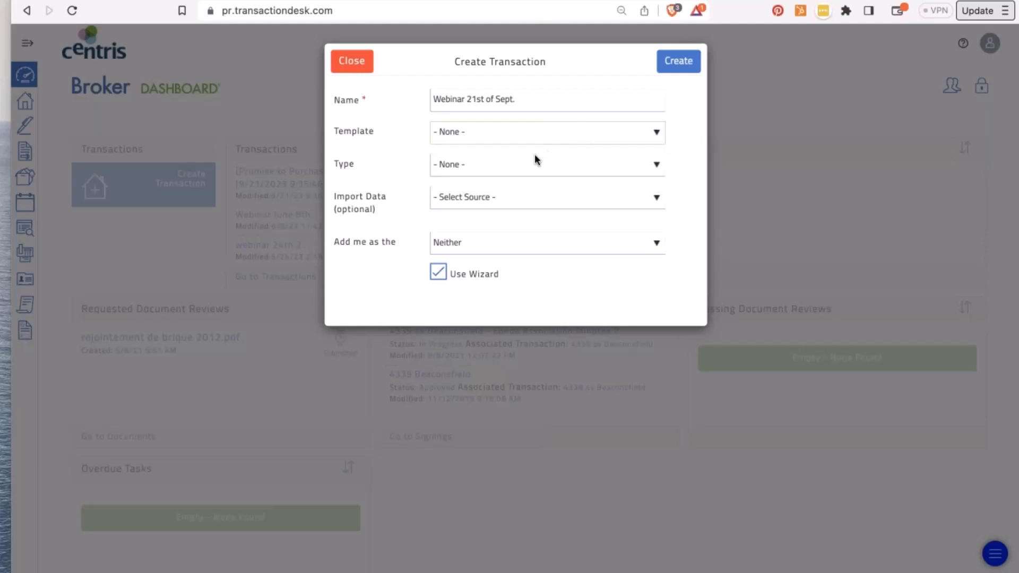
# - Make it a Residential Sale with me as Listing Broker and create it using the wizard
pyautogui.click(530, 172)
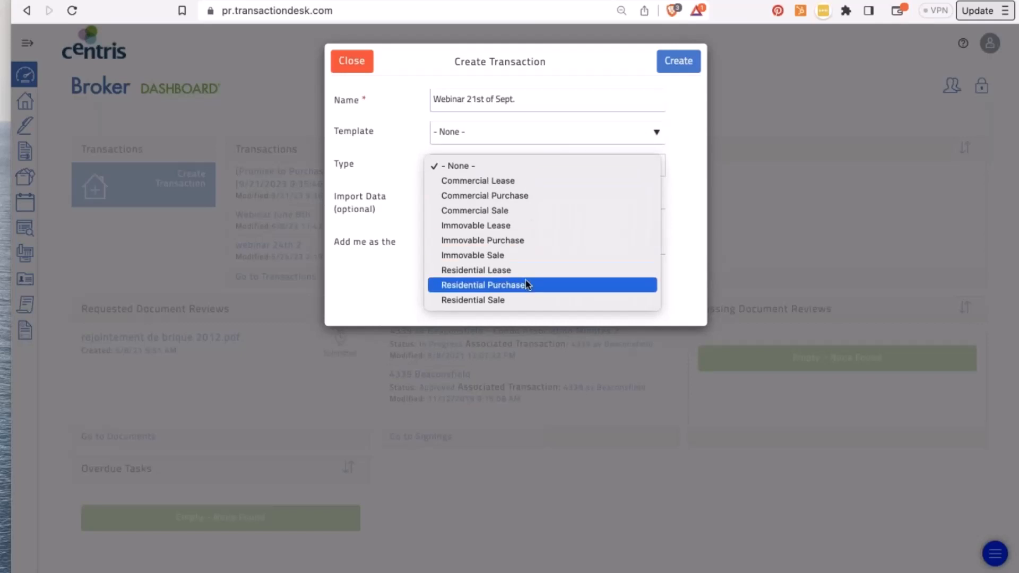
pyautogui.click(521, 301)
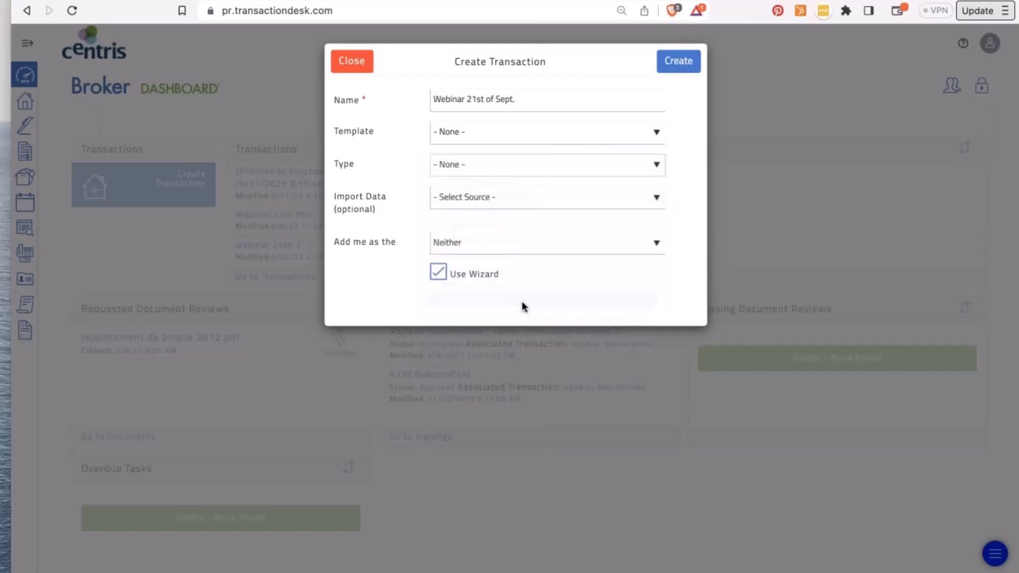
pyautogui.click(534, 197)
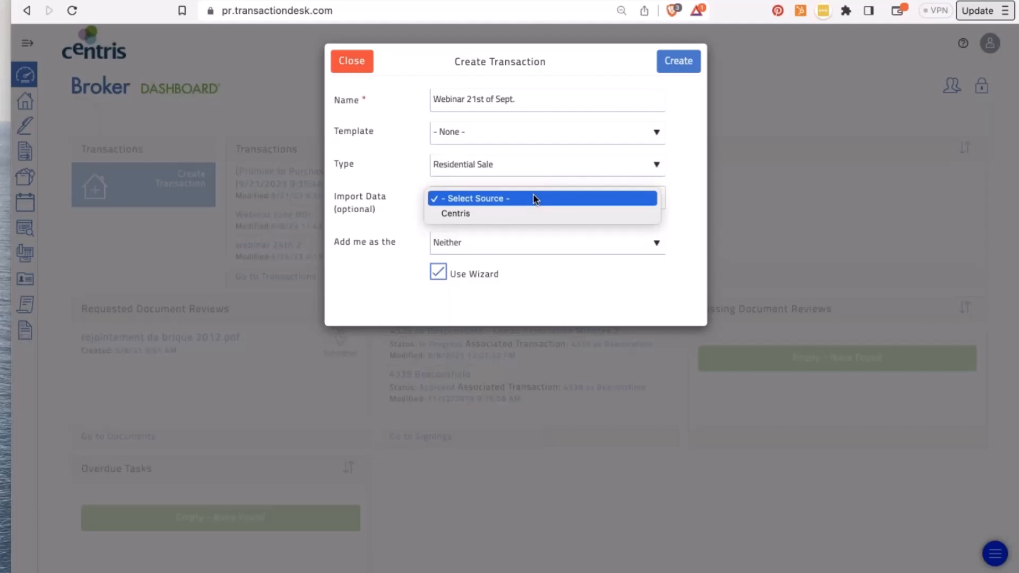
pyautogui.click(534, 196)
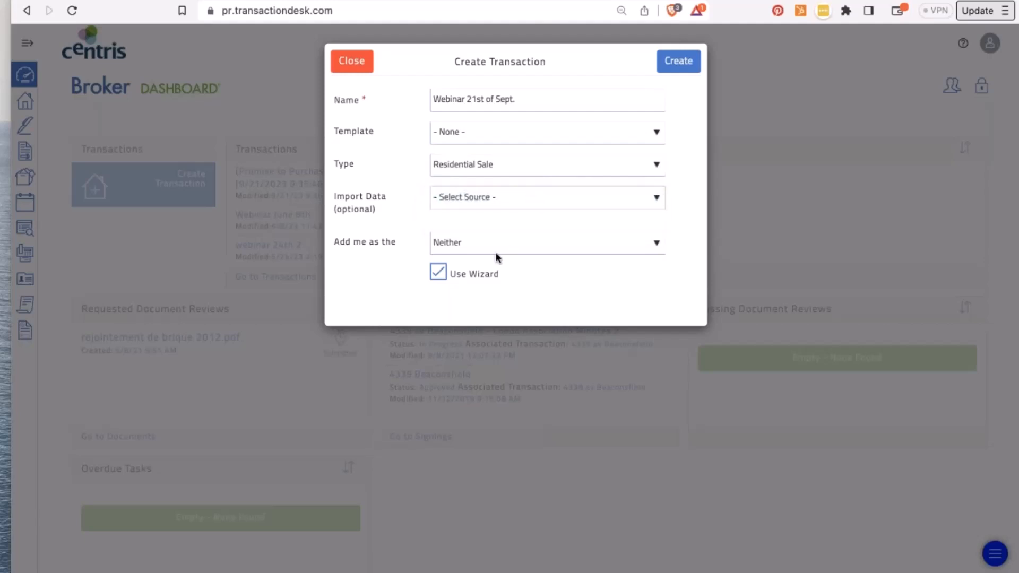
pyautogui.click(482, 245)
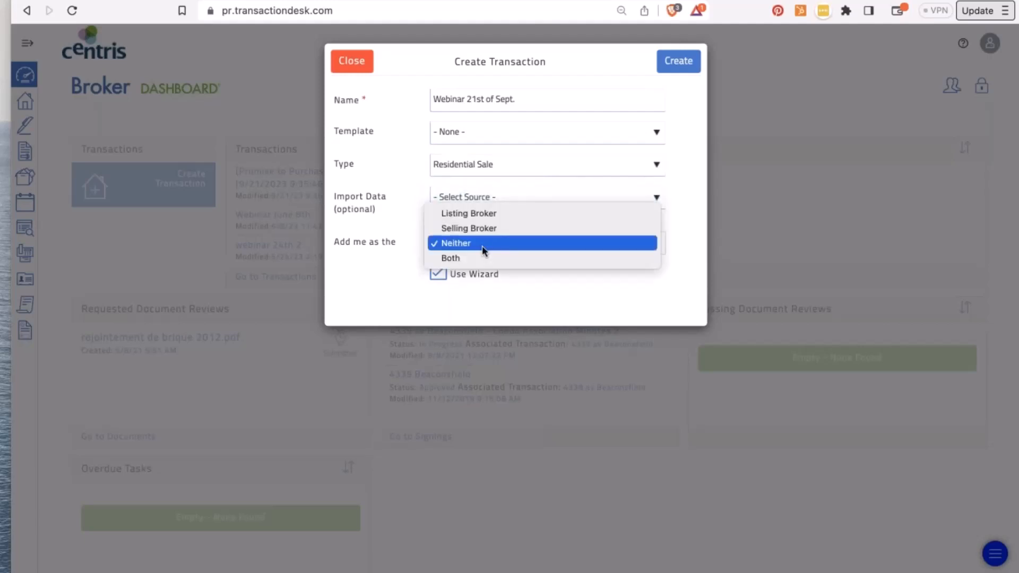
pyautogui.click(491, 213)
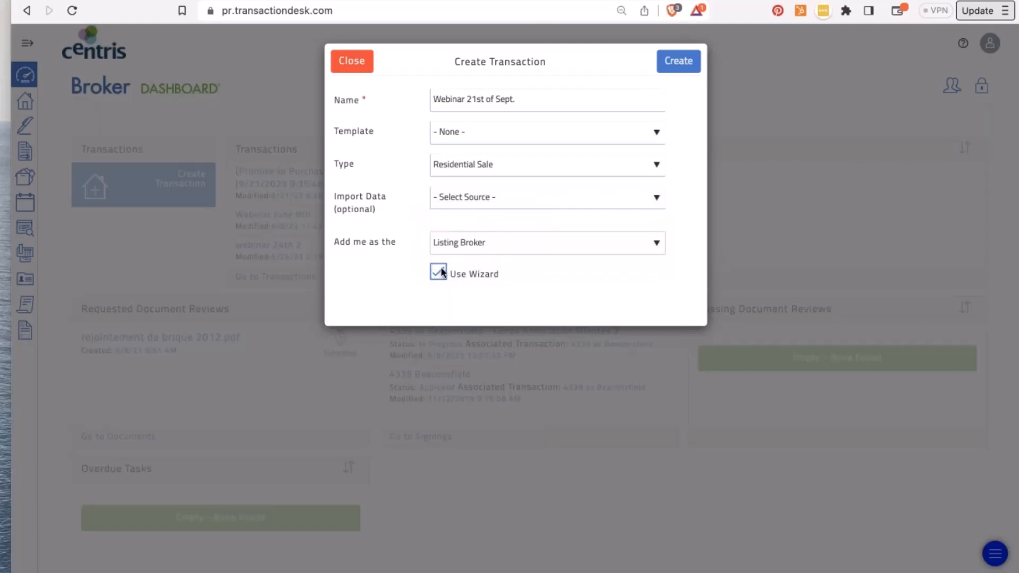
pyautogui.click(685, 63)
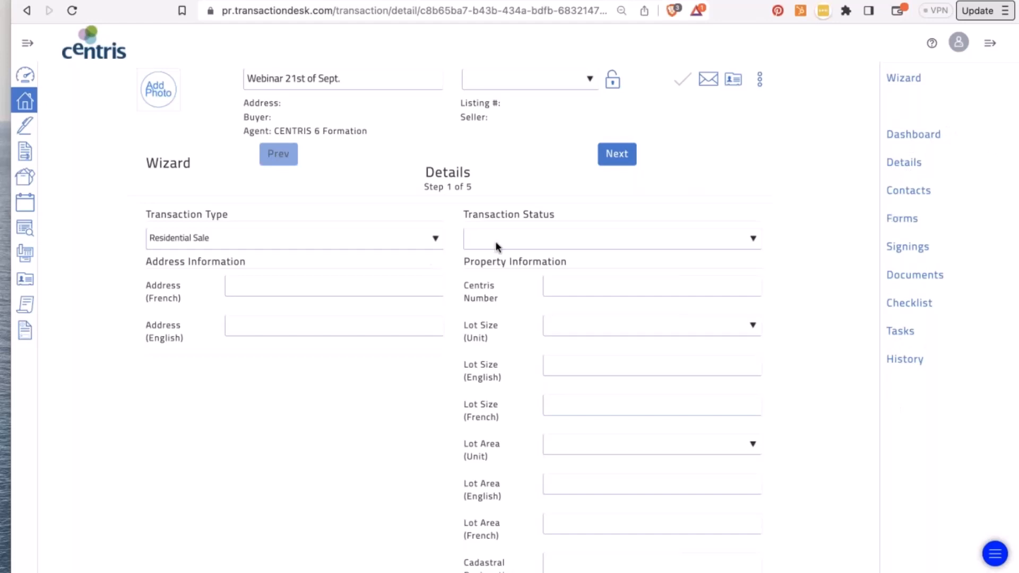
# - Set the transaction status to Pending
pyautogui.click(529, 238)
pyautogui.click(511, 302)
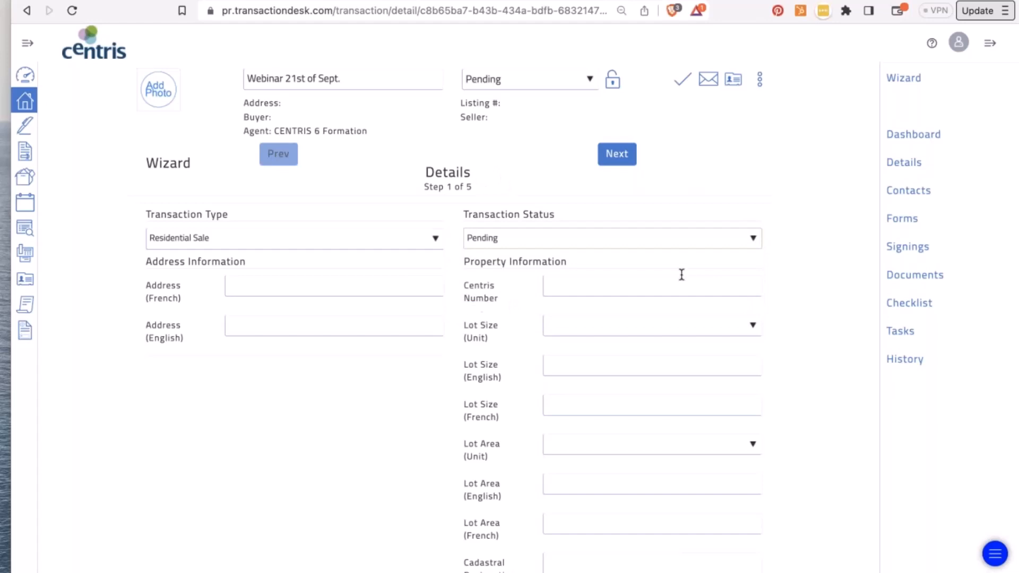
pyautogui.scroll(-3, 404, 408)
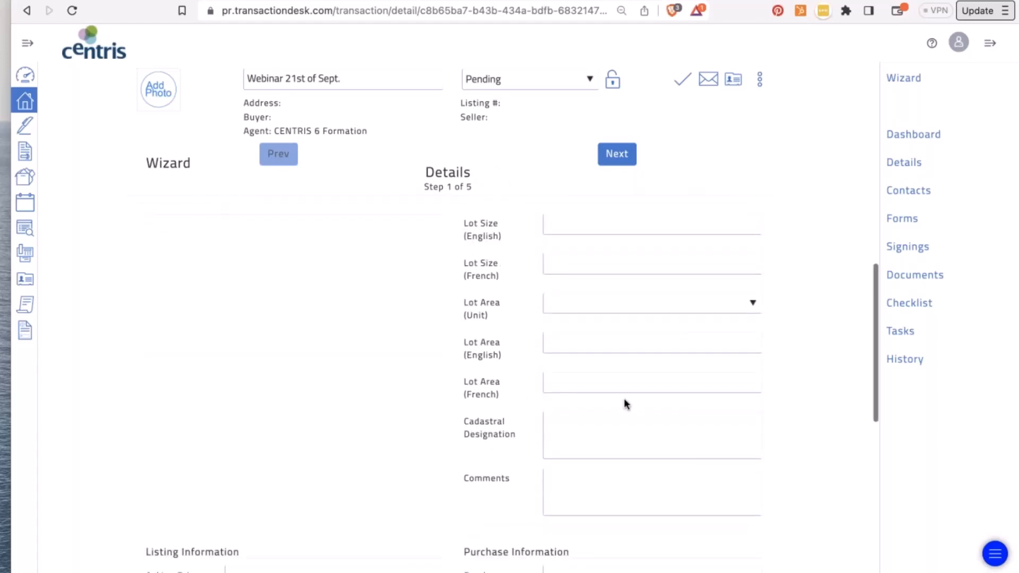
pyautogui.scroll(3, 623, 398)
# - Enter the property address in the French field and copy it into the English field
pyautogui.click(296, 268)
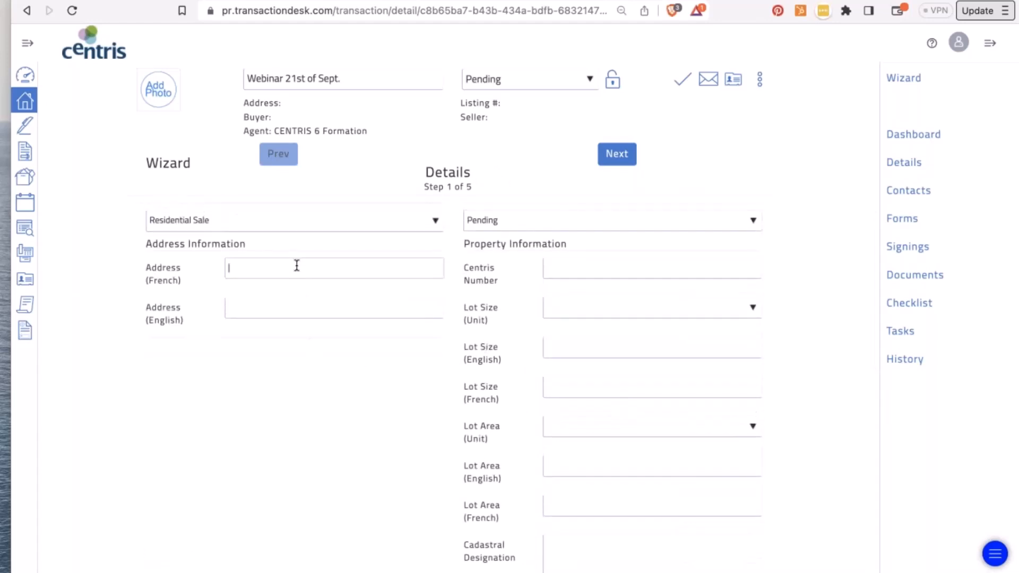
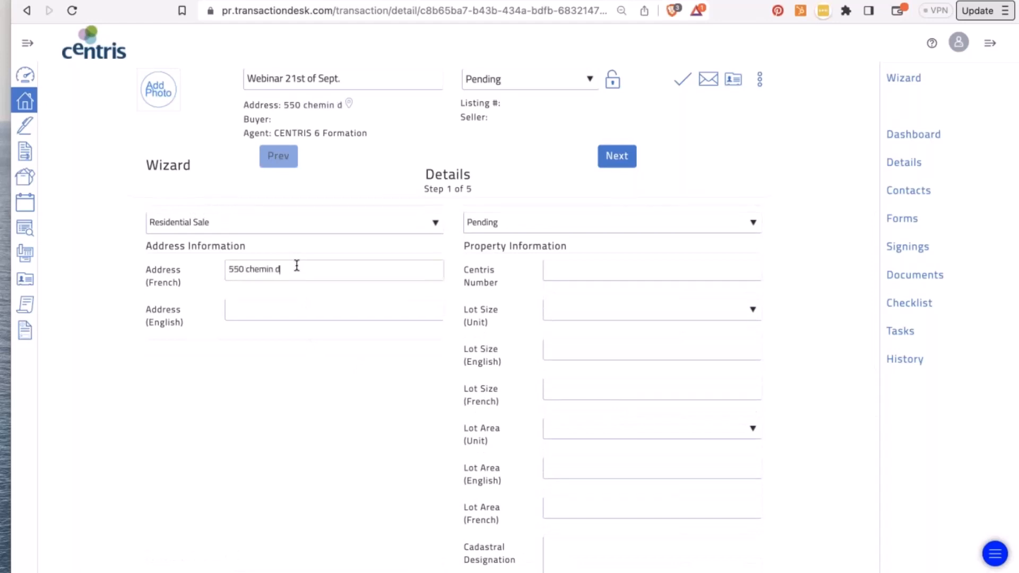
pyautogui.tripleClick(263, 274)
pyautogui.hotkey('ctrl', 'c')
pyautogui.click(257, 308)
pyautogui.hotkey('ctrl', 'v')
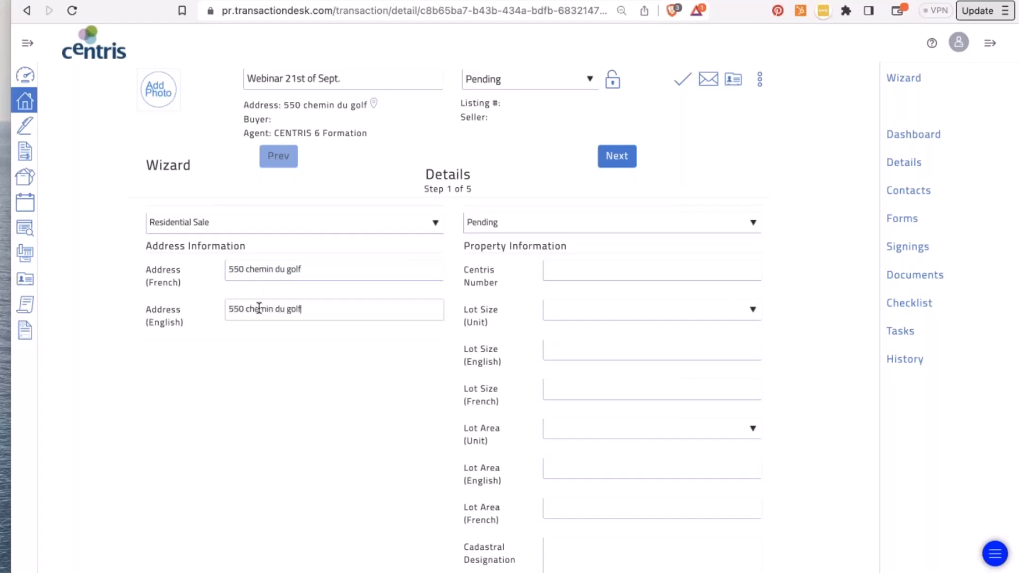
# - Enter the 10000000 asking price and save the details
pyautogui.scroll(-5, 259, 308)
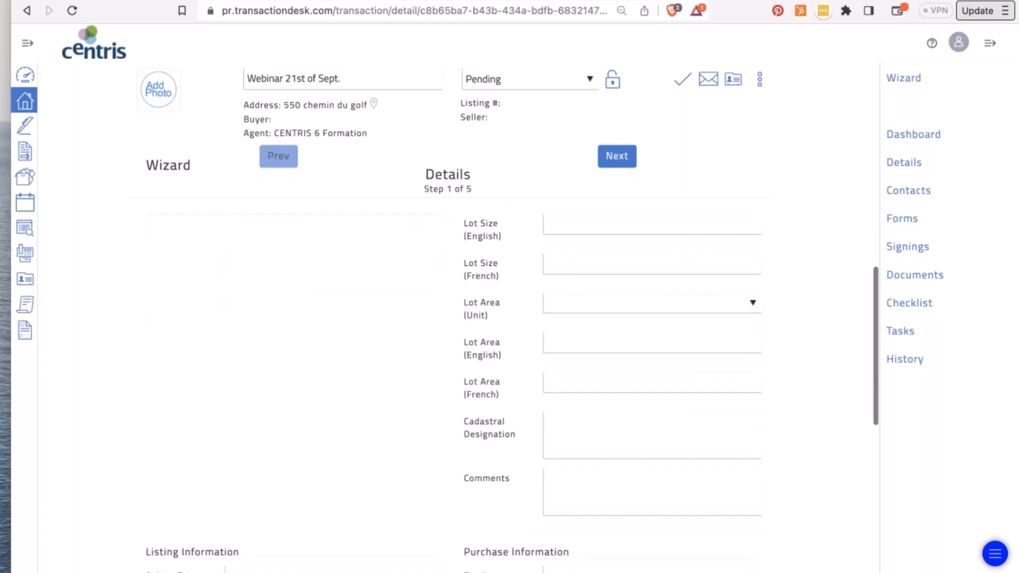
pyautogui.scroll(-10, 260, 325)
pyautogui.click(260, 325)
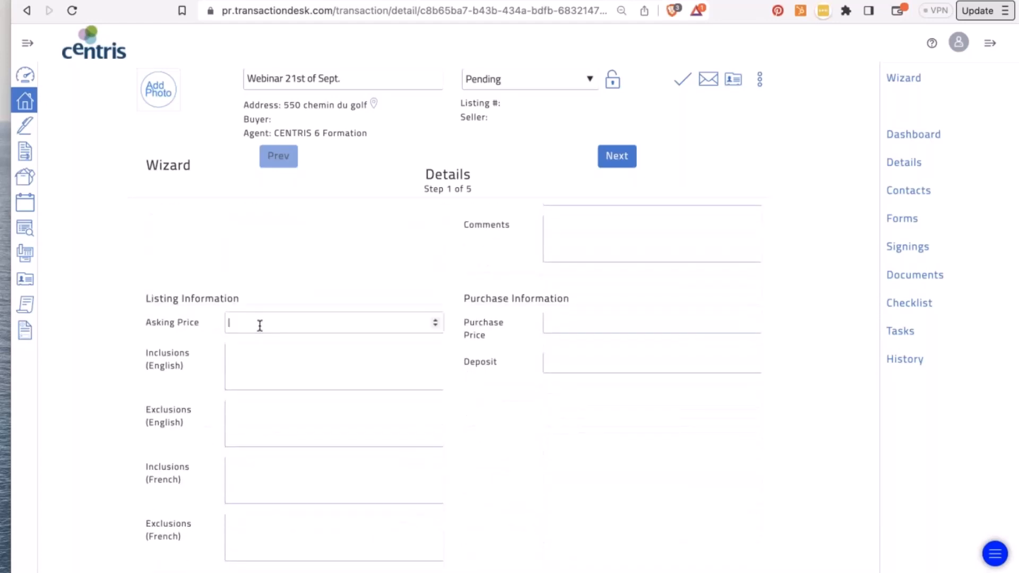
pyautogui.write('10000')
pyautogui.write('000')
pyautogui.scroll(-3, 332, 384)
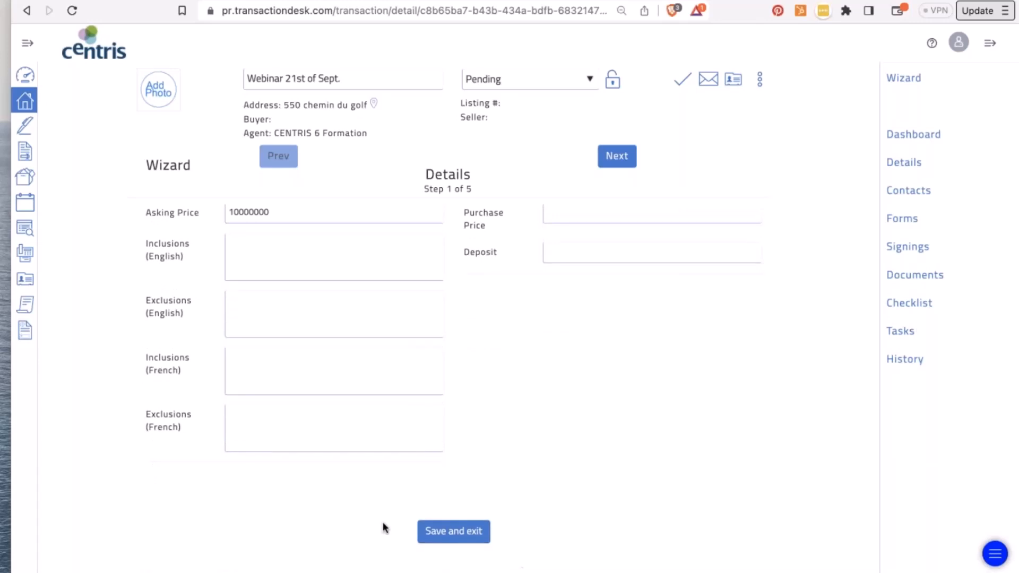
pyautogui.click(623, 168)
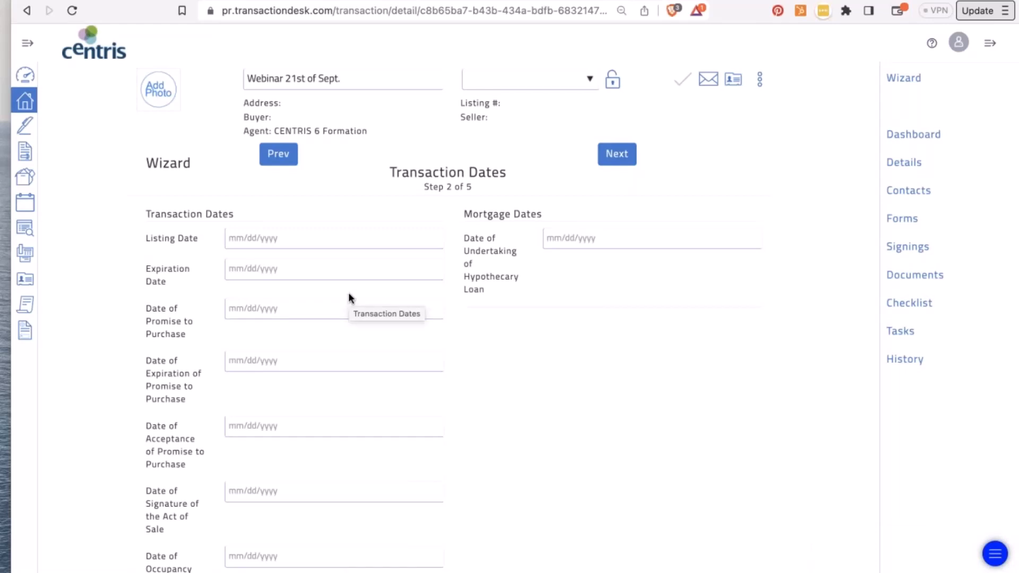
# - Set the listing date to September 21, 2023 and the expiration date to January 31, 2024
pyautogui.scroll(-1, 350, 298)
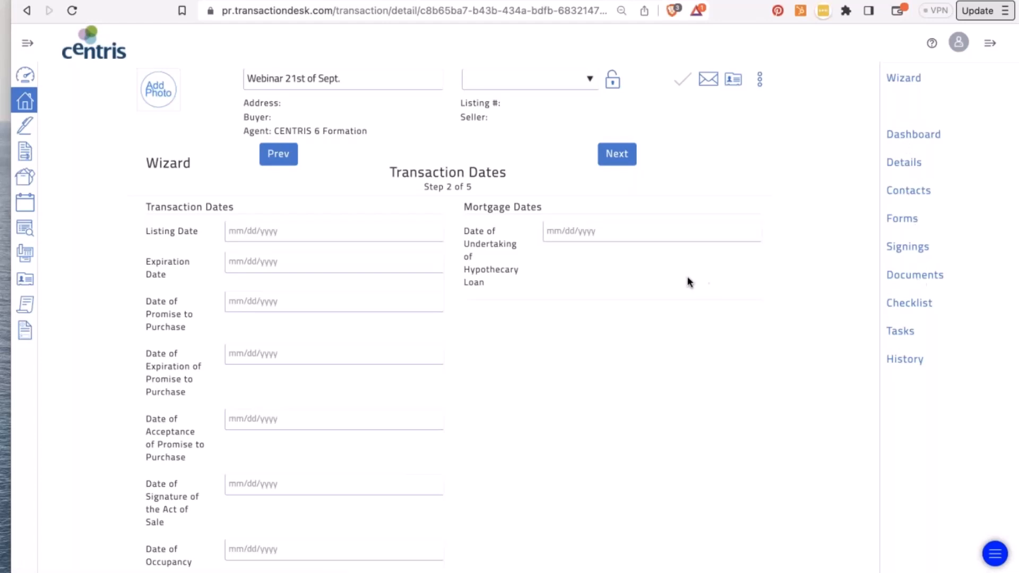
pyautogui.click(251, 225)
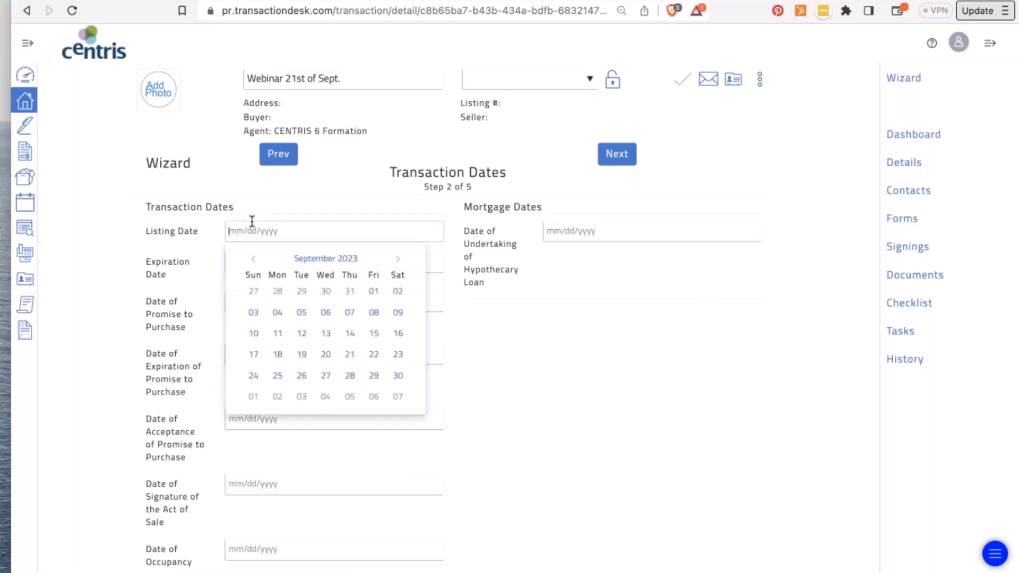
pyautogui.click(350, 354)
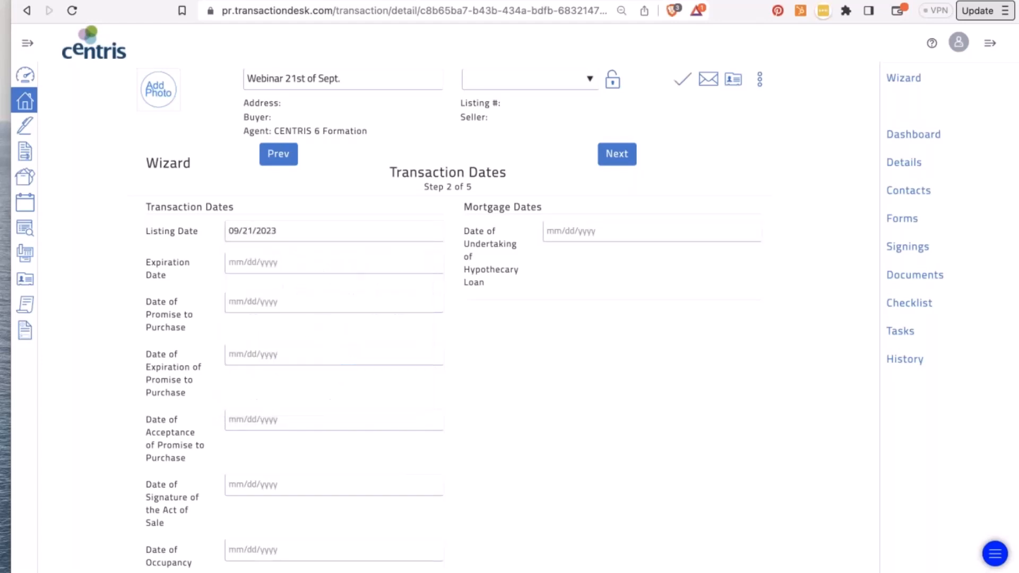
pyautogui.click(276, 265)
pyautogui.click(398, 290)
pyautogui.click(398, 291)
pyautogui.click(398, 291)
pyautogui.click(397, 291)
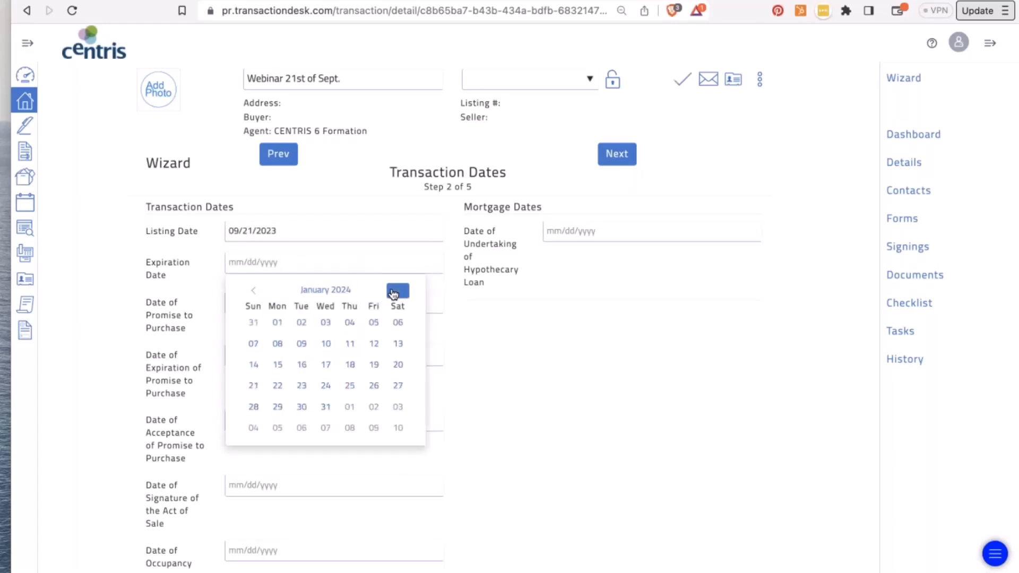
pyautogui.click(323, 404)
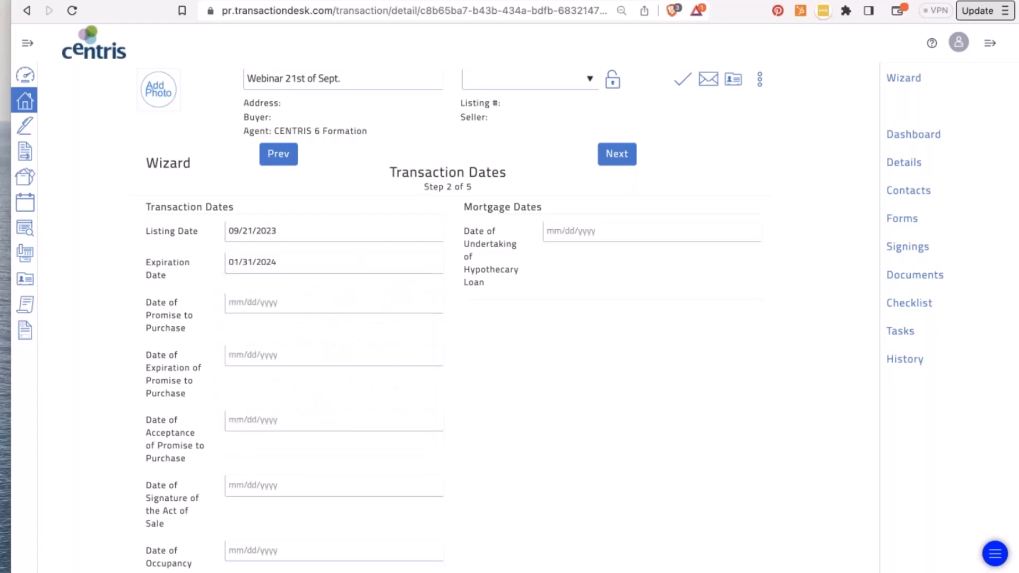
# - Set the promise to purchase to September 25, its expiration to October 9, and acceptance to September 25
pyautogui.click(257, 300)
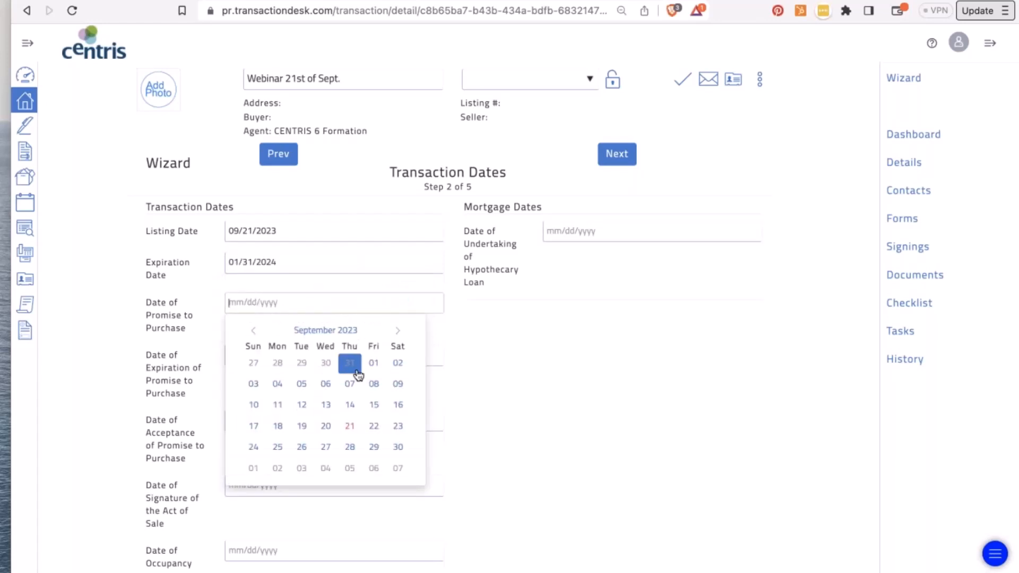
pyautogui.click(276, 449)
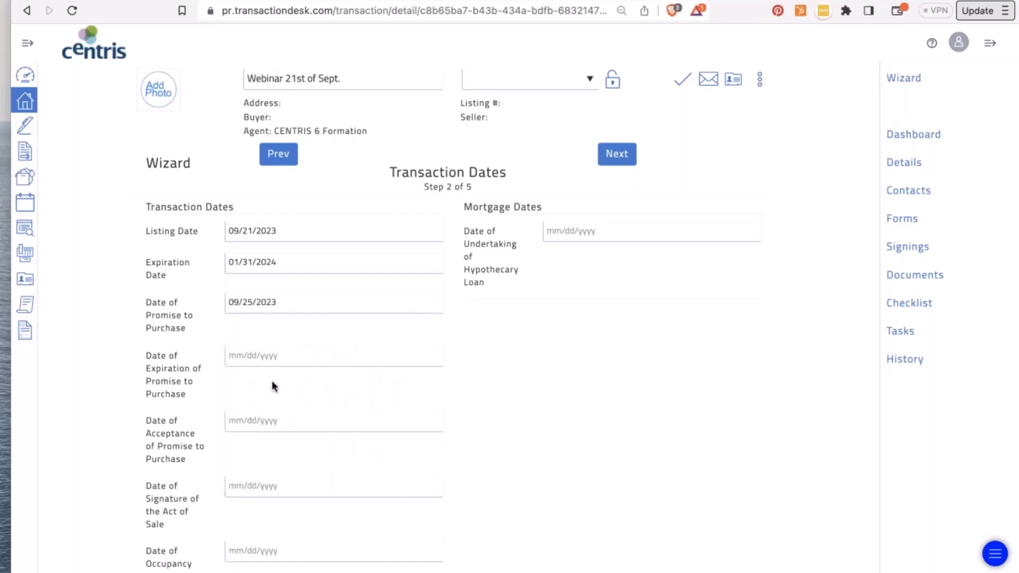
pyautogui.click(254, 349)
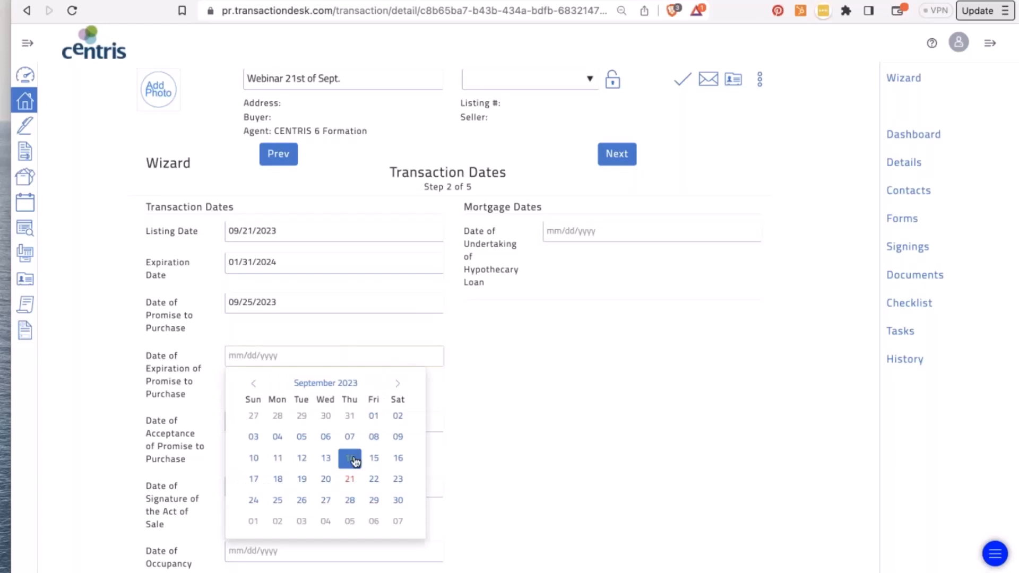
pyautogui.click(402, 393)
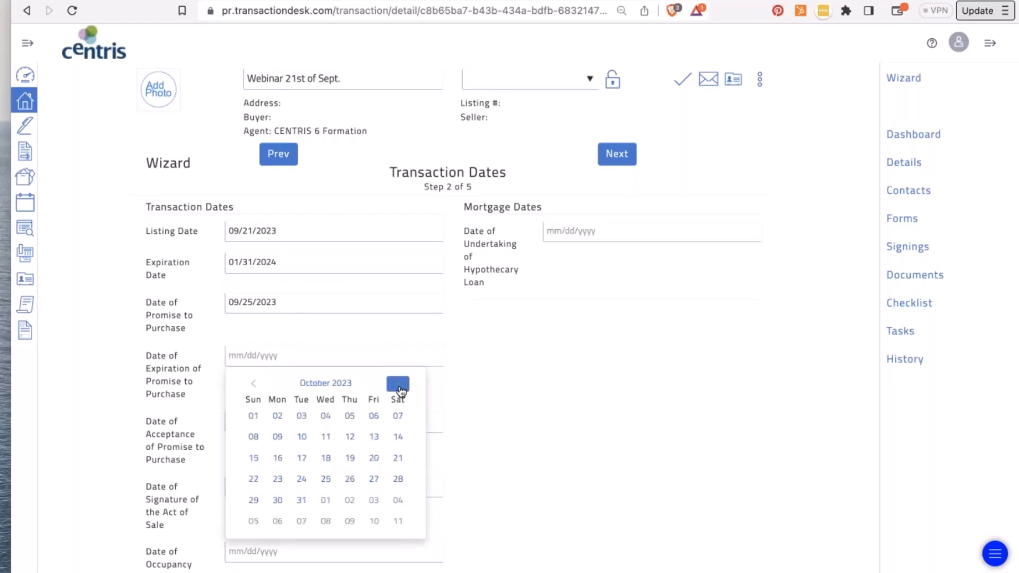
pyautogui.click(278, 436)
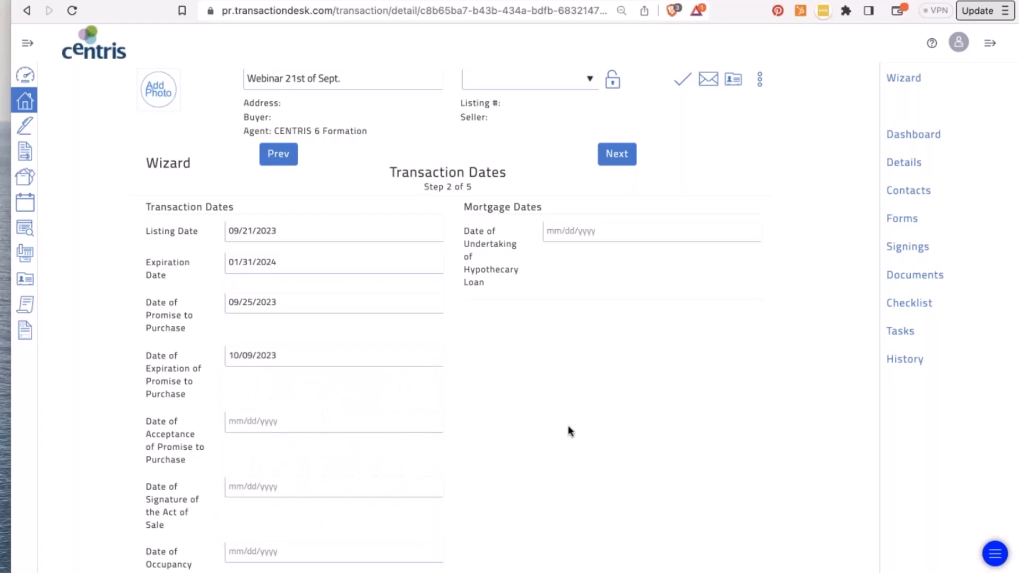
pyautogui.click(299, 421)
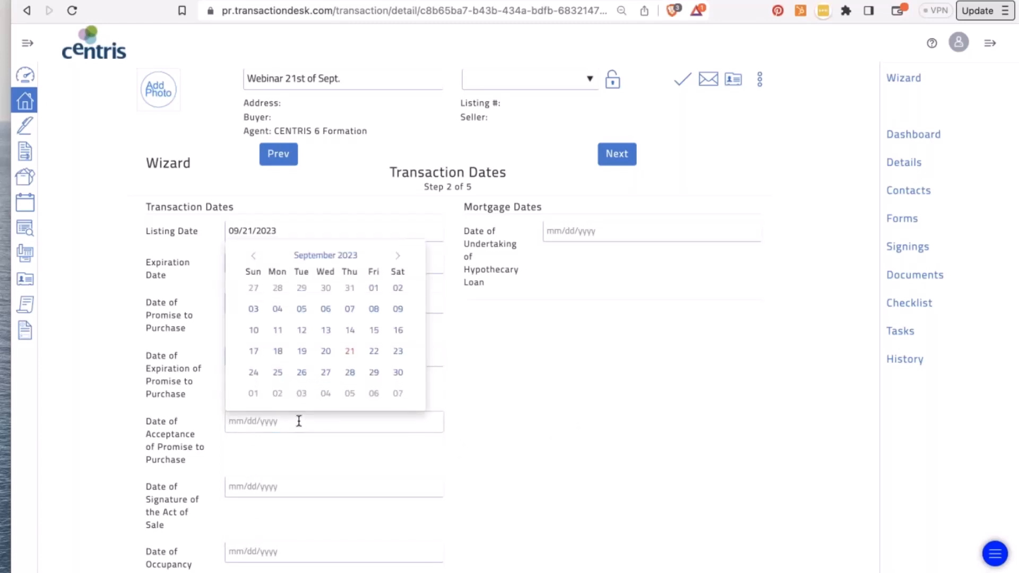
pyautogui.click(276, 373)
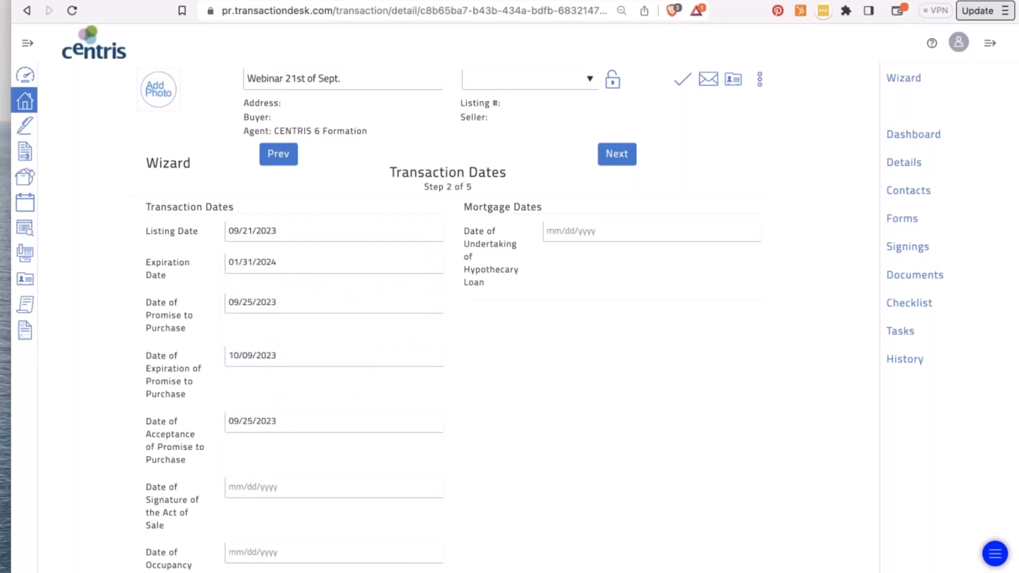
# - Set the act of sale signature date to November 30, 2023 and save the dates
pyautogui.scroll(-2, 268, 392)
pyautogui.click(267, 401)
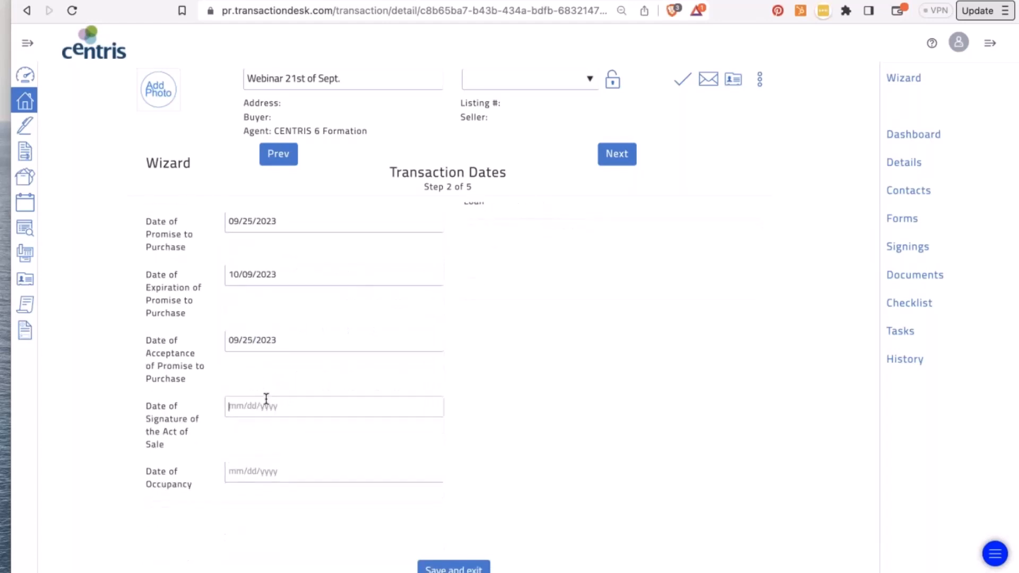
pyautogui.click(399, 243)
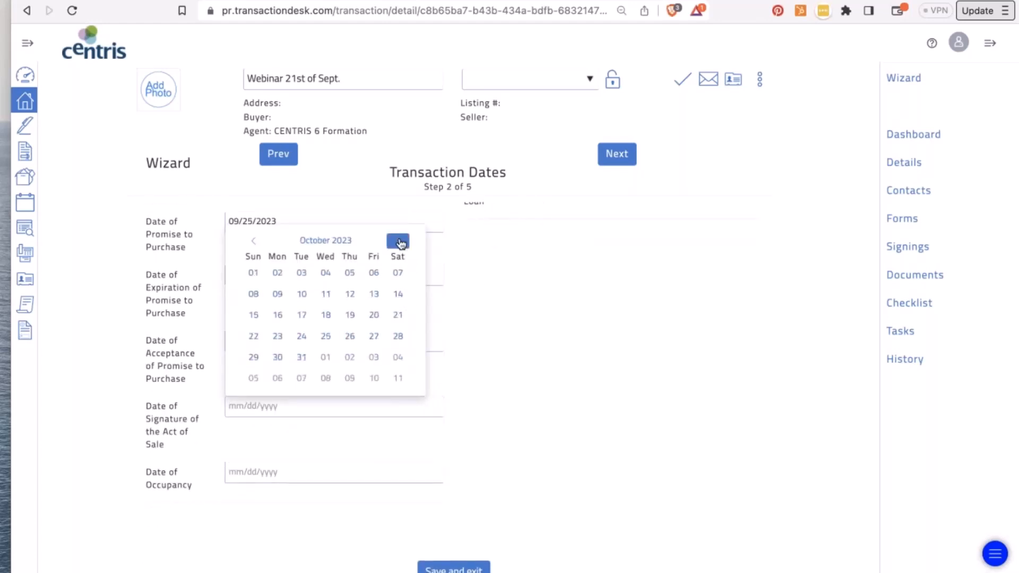
pyautogui.click(400, 242)
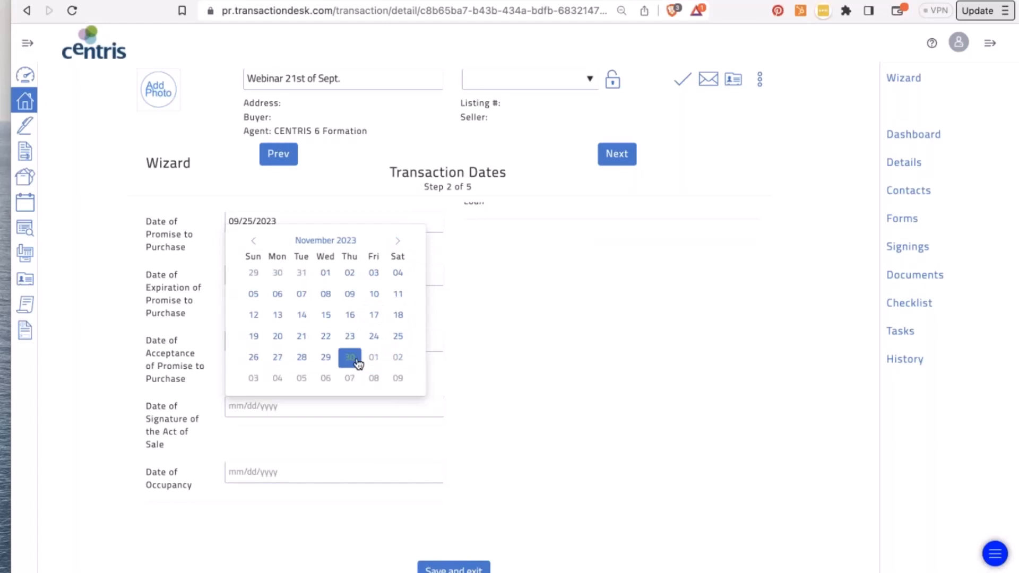
pyautogui.click(350, 356)
pyautogui.scroll(3, 756, 322)
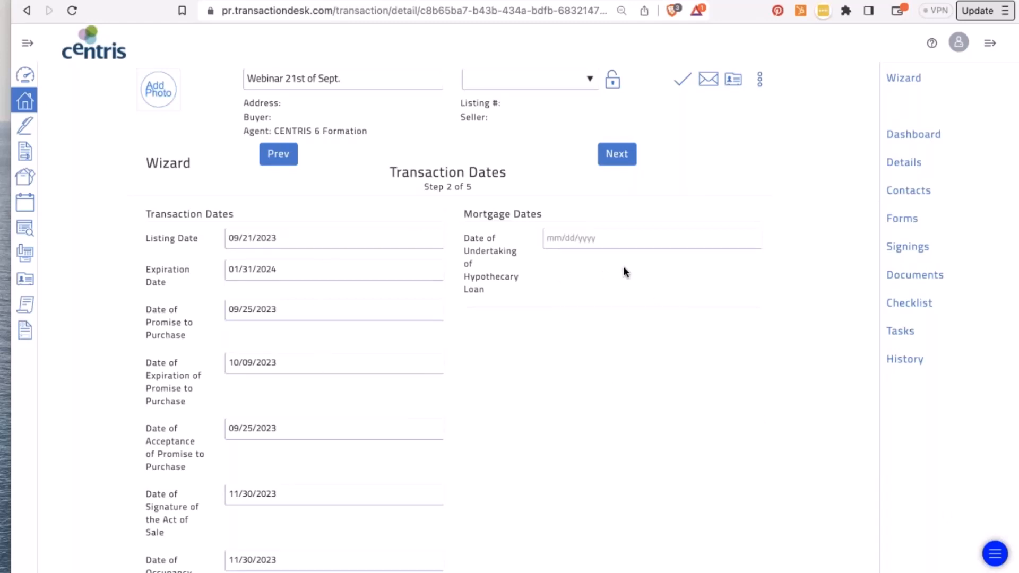
pyautogui.click(616, 155)
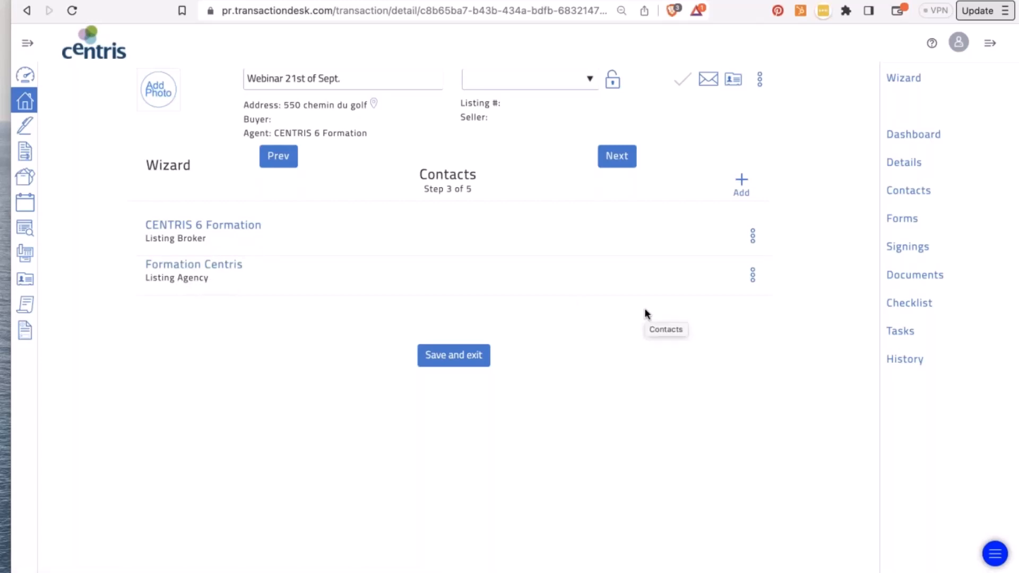
# - Open the Add existing contact list from the Contacts step's Add menu
pyautogui.click(742, 182)
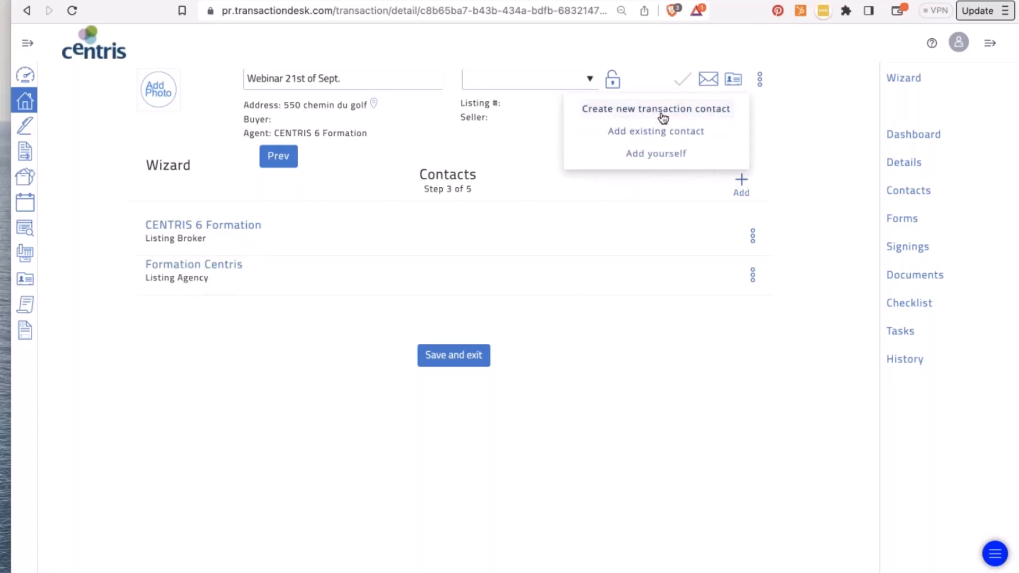
pyautogui.click(659, 132)
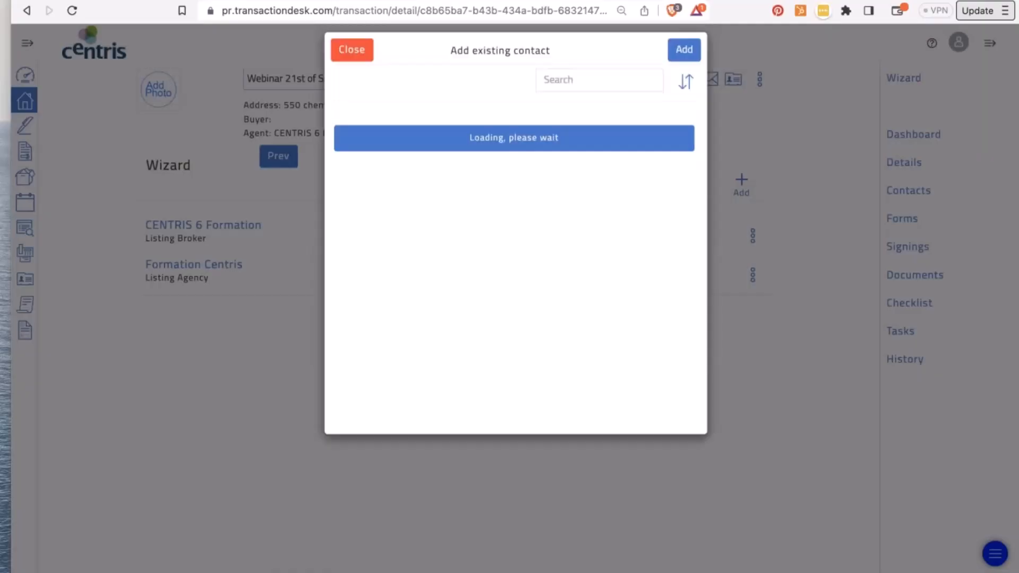
# - Select the seller from the existing contacts and add them to the transaction
pyautogui.scroll(-1, 685, 223)
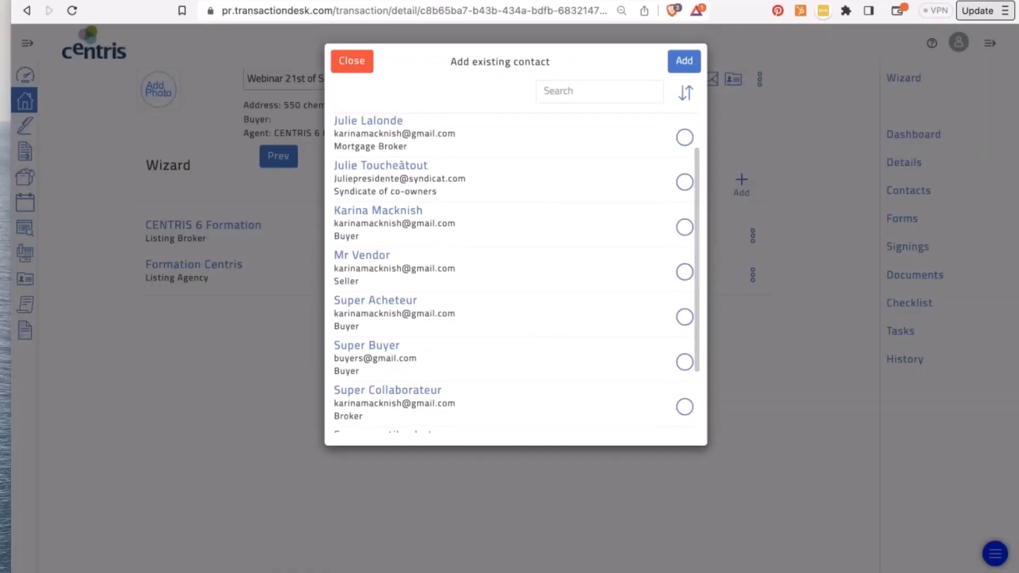
pyautogui.click(685, 272)
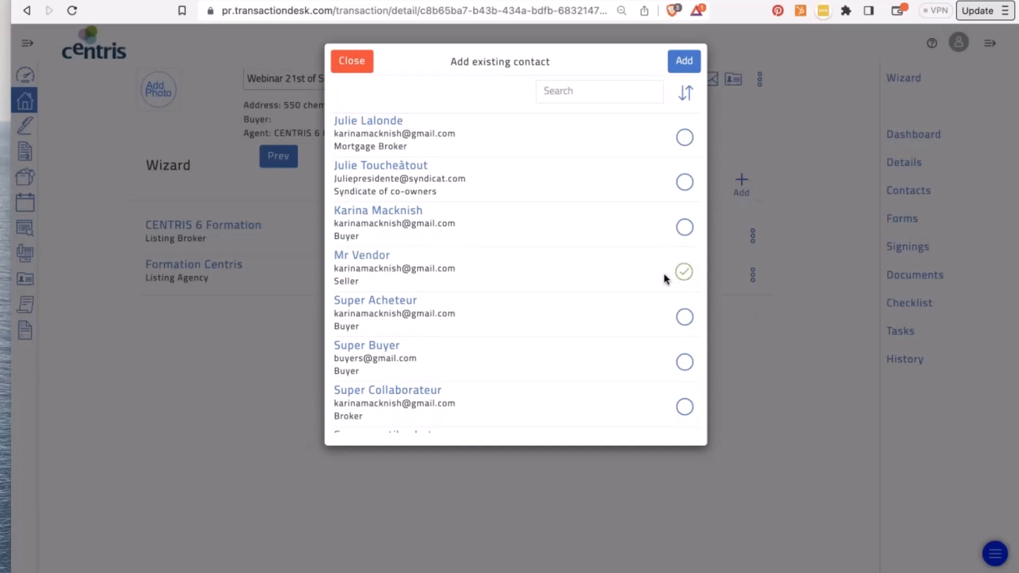
pyautogui.click(685, 61)
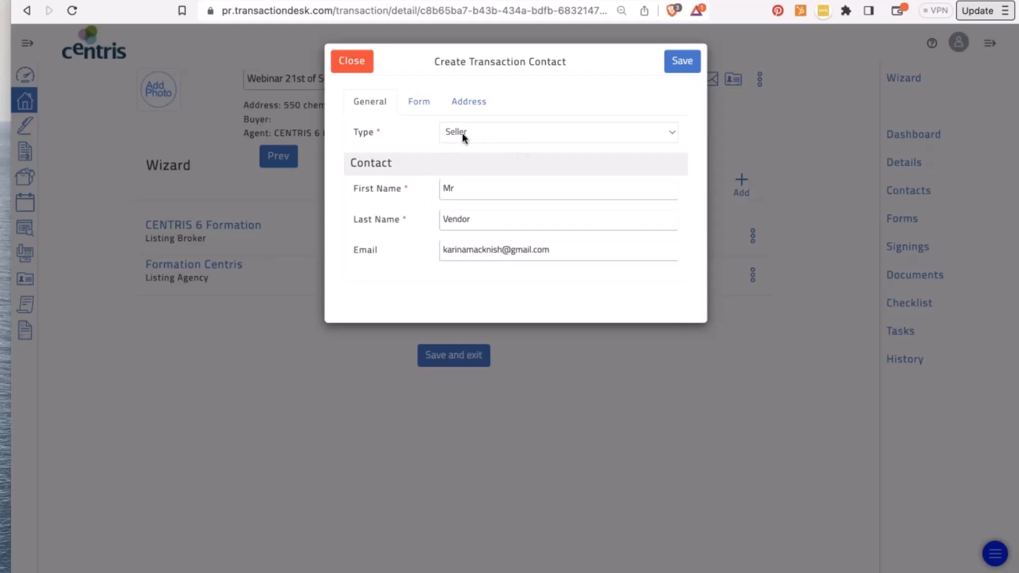
# - Enter the seller's form name in English and copy it into the French name field
pyautogui.click(419, 102)
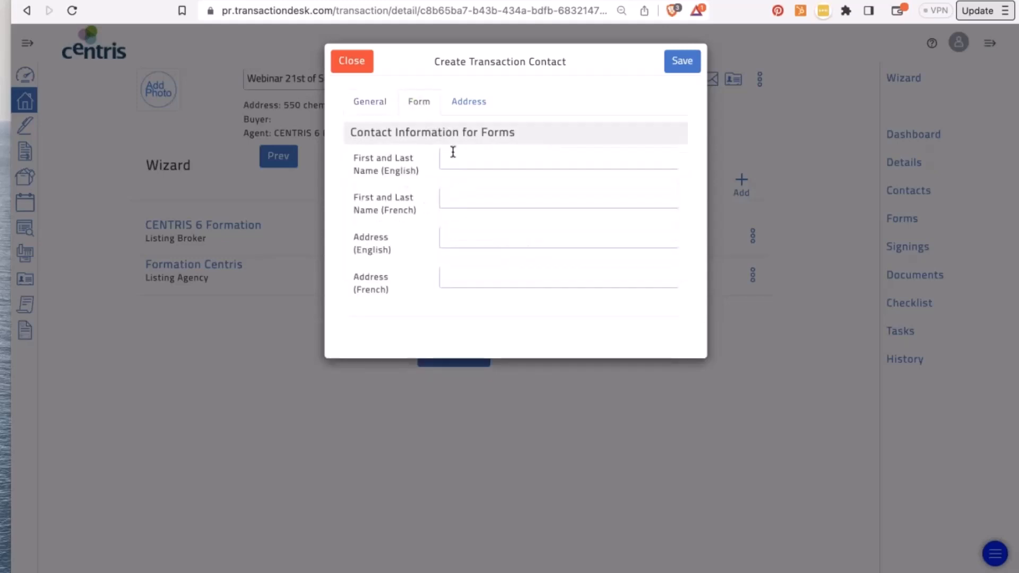
pyautogui.click(450, 161)
pyautogui.write('Mr Great Vendor')
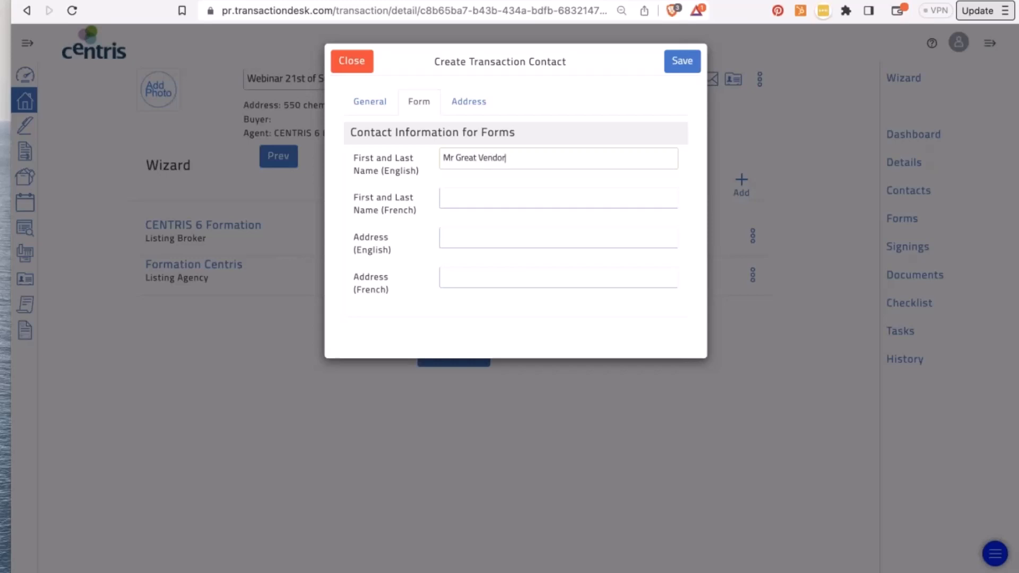
pyautogui.press('super+a')
pyautogui.press('super+c')
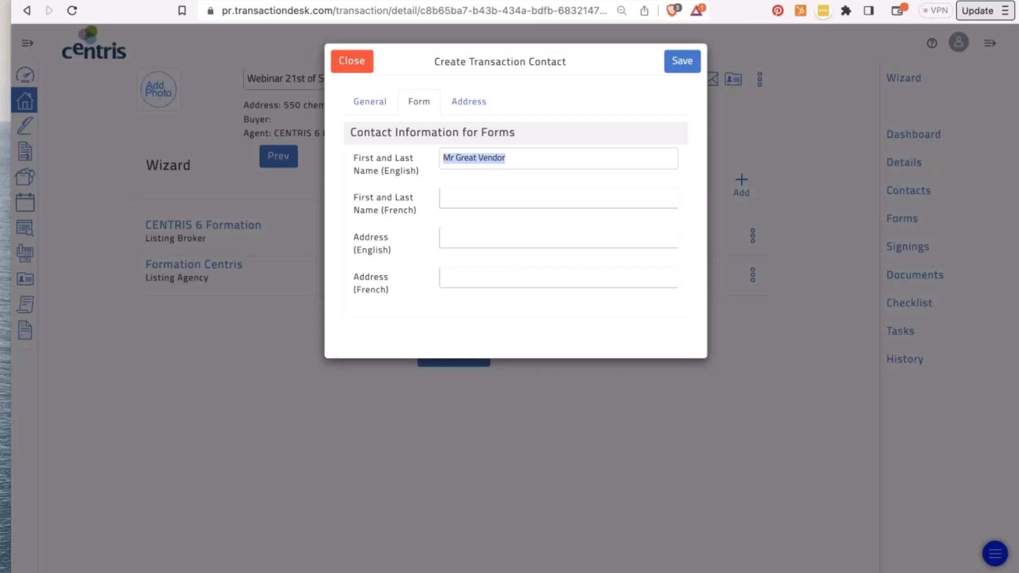
pyautogui.click(473, 198)
pyautogui.press('super+v')
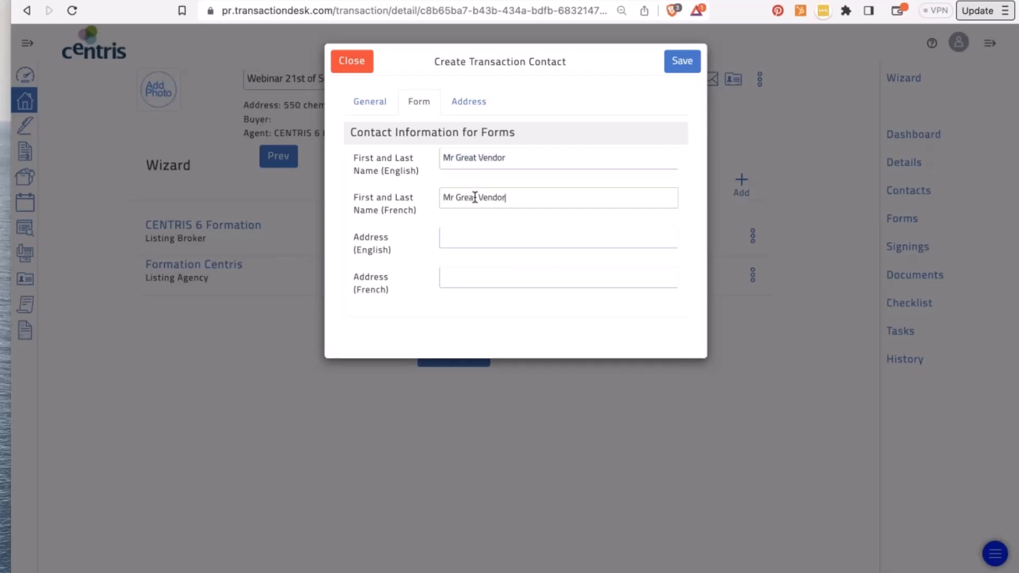
# - Enter the seller's address in English and copy it into the French address field
pyautogui.click(461, 239)
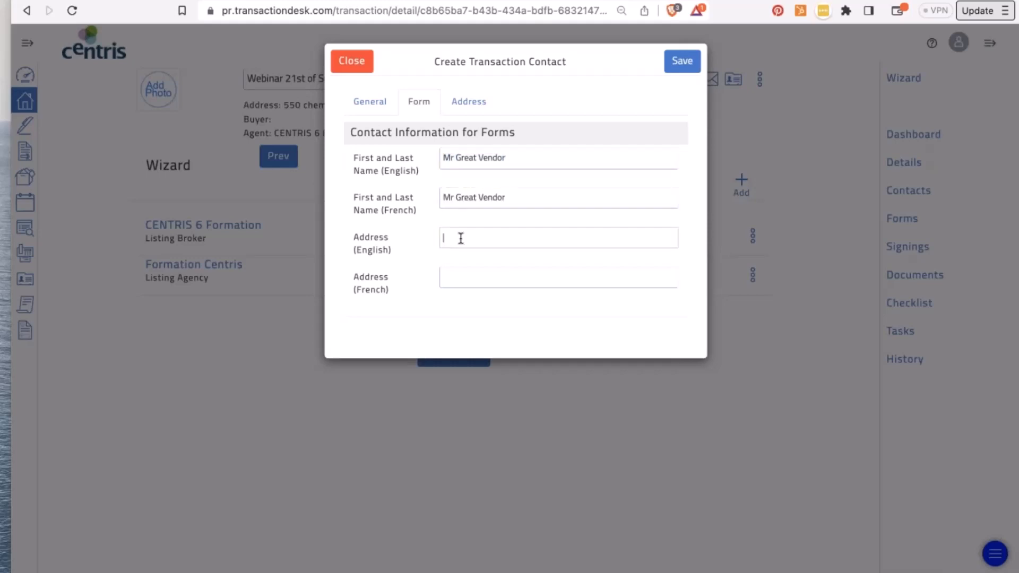
pyautogui.press('super+a')
pyautogui.press('super+v')
pyautogui.press('super+z')
pyautogui.press('super+c')
pyautogui.click(469, 282)
pyautogui.press('super+v')
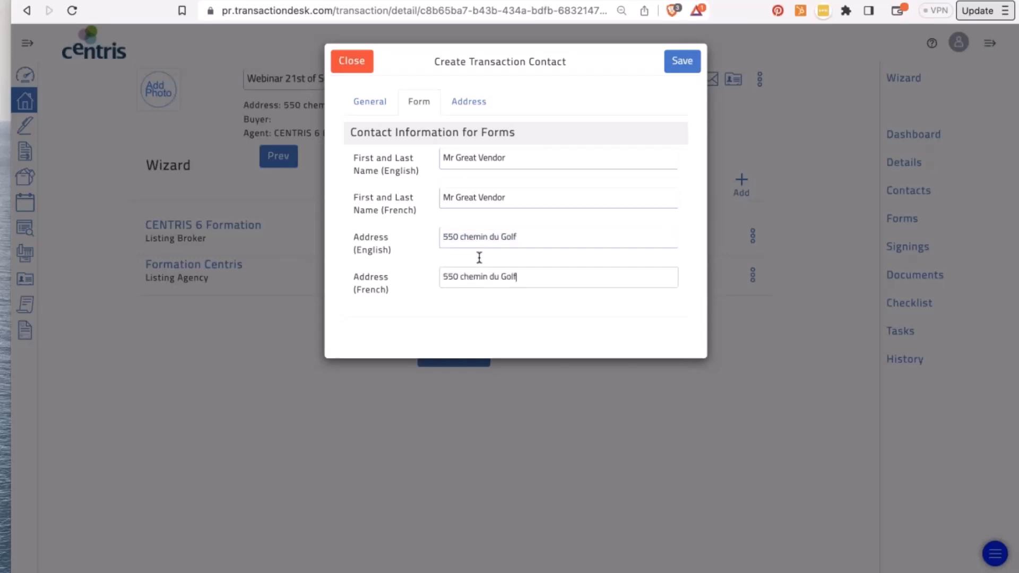
# - Mark the contact's address as Same as Property Address and save the seller contact
pyautogui.click(489, 111)
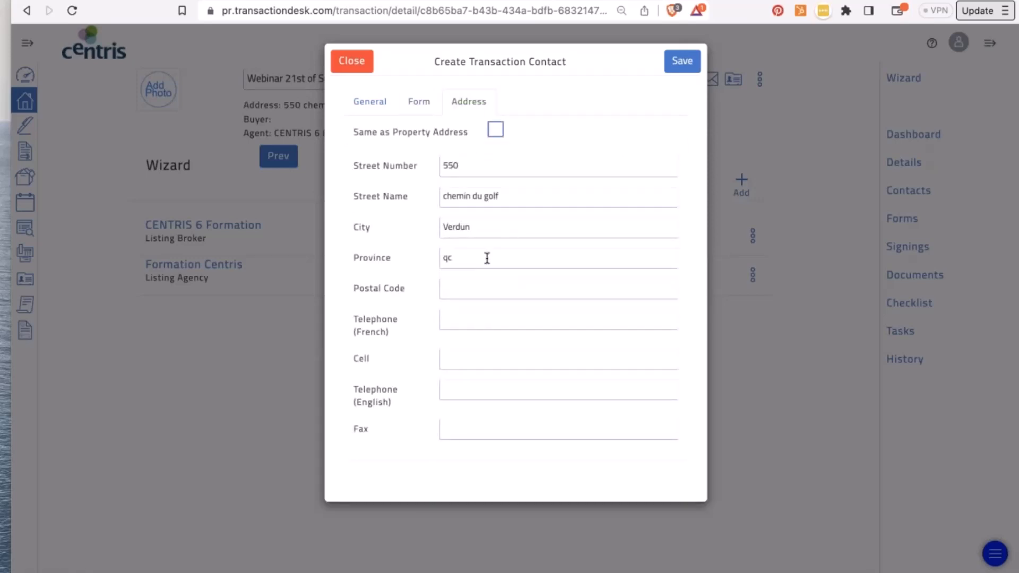
pyautogui.click(496, 130)
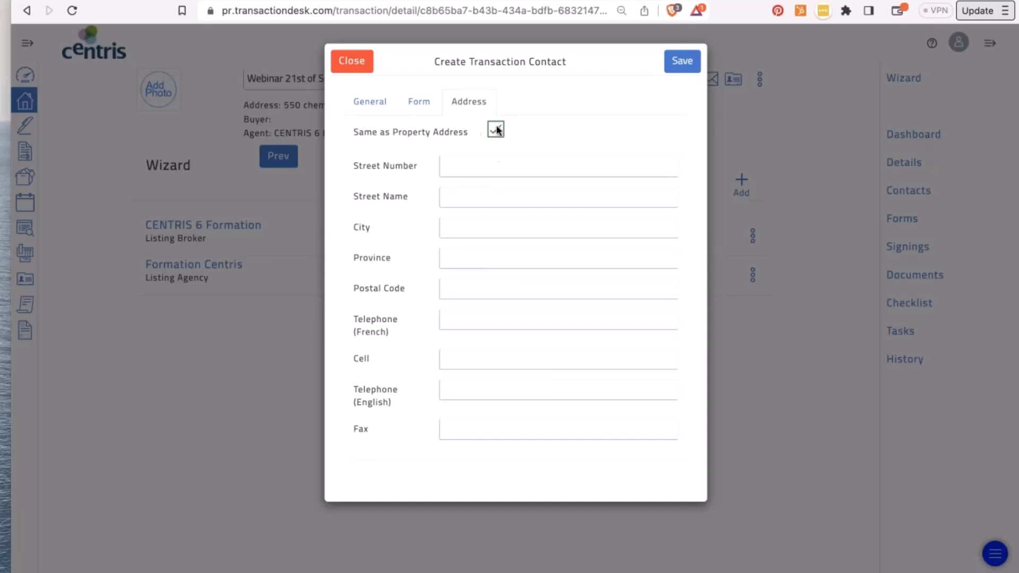
pyautogui.click(684, 67)
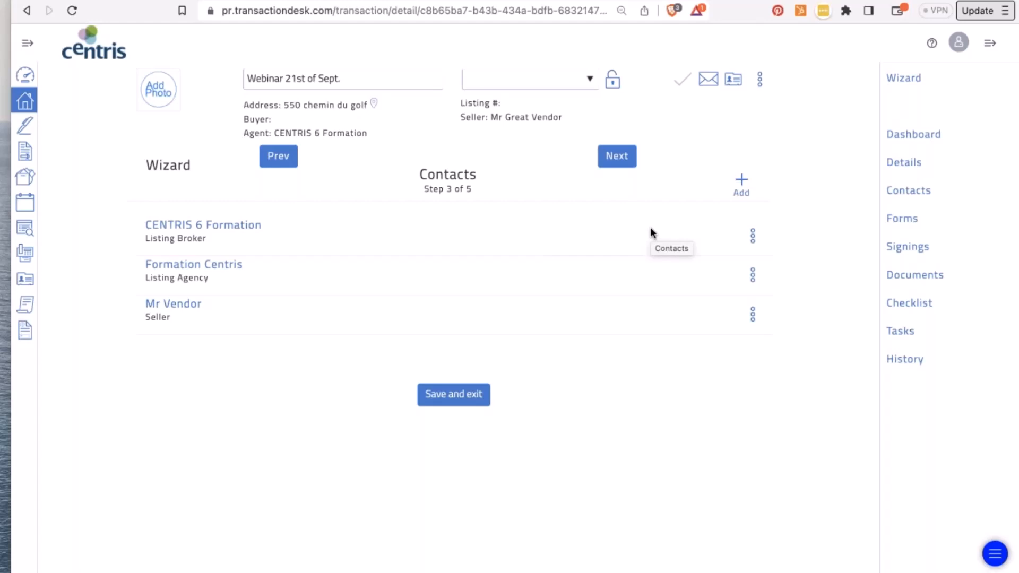
# - Expand and collapse the side navigation, then advance the wizard to Forms, step 4 of 5
pyautogui.click(28, 43)
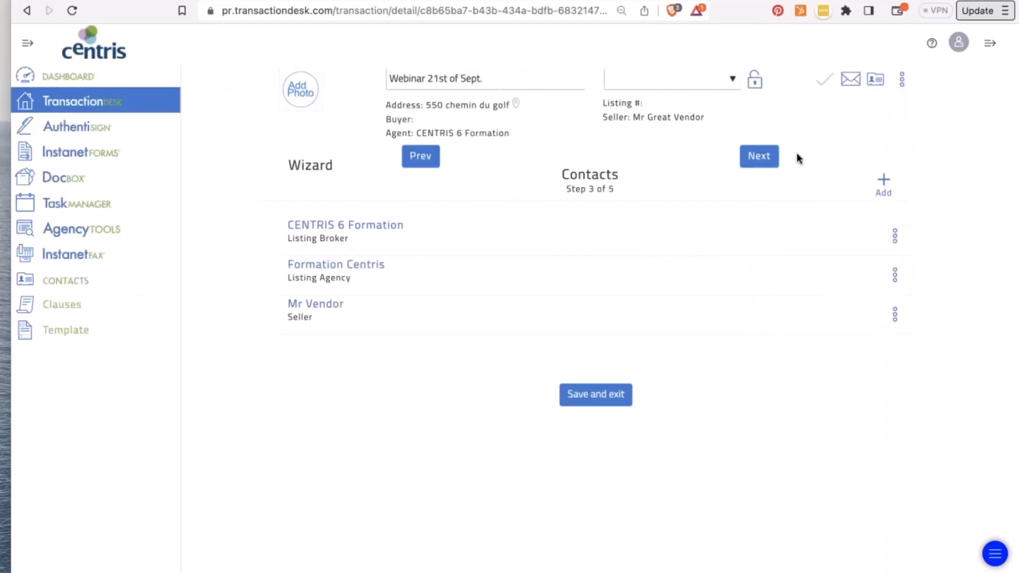
pyautogui.click(990, 46)
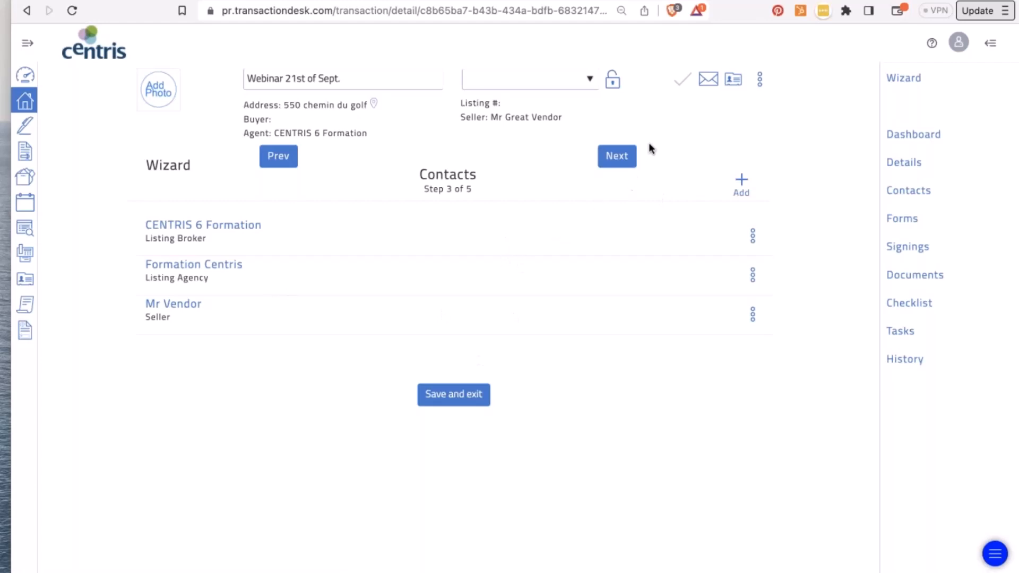
pyautogui.click(614, 156)
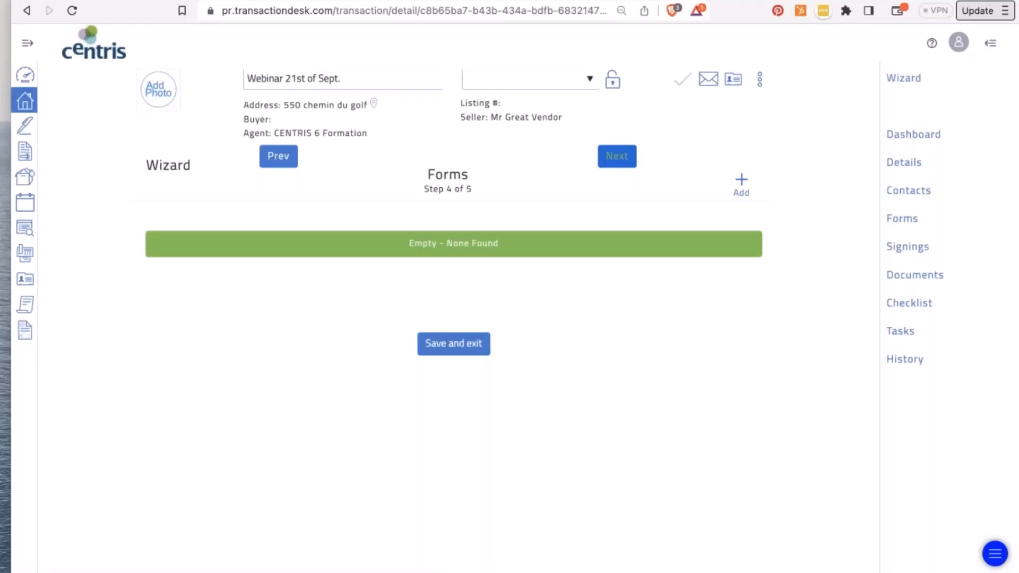
# - Mark the Exclusive Brokerage Contract - Sale (EBCS) form in the Mandatory Forms (English) folder
pyautogui.click(742, 183)
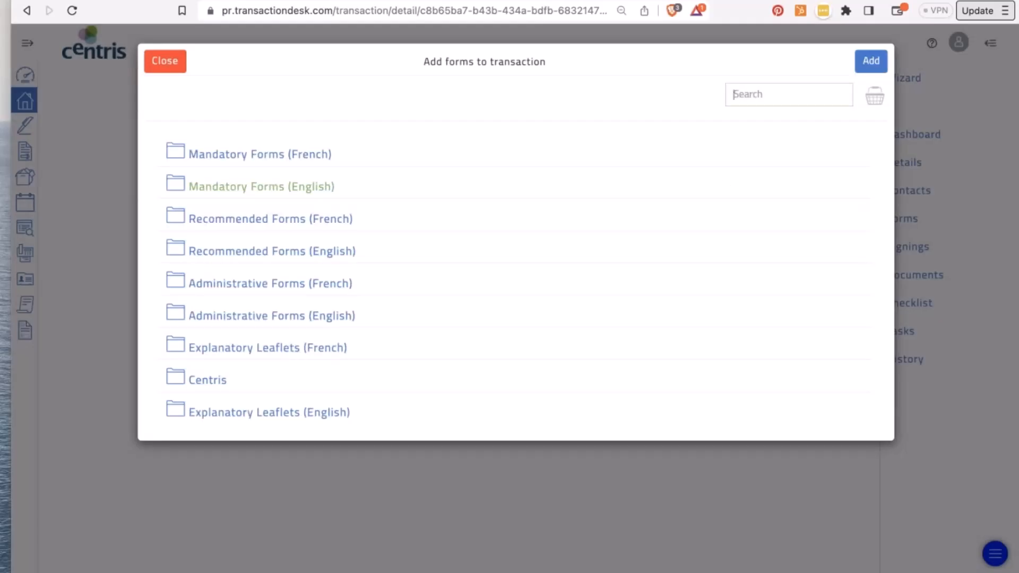
pyautogui.scroll(-1, 515, 281)
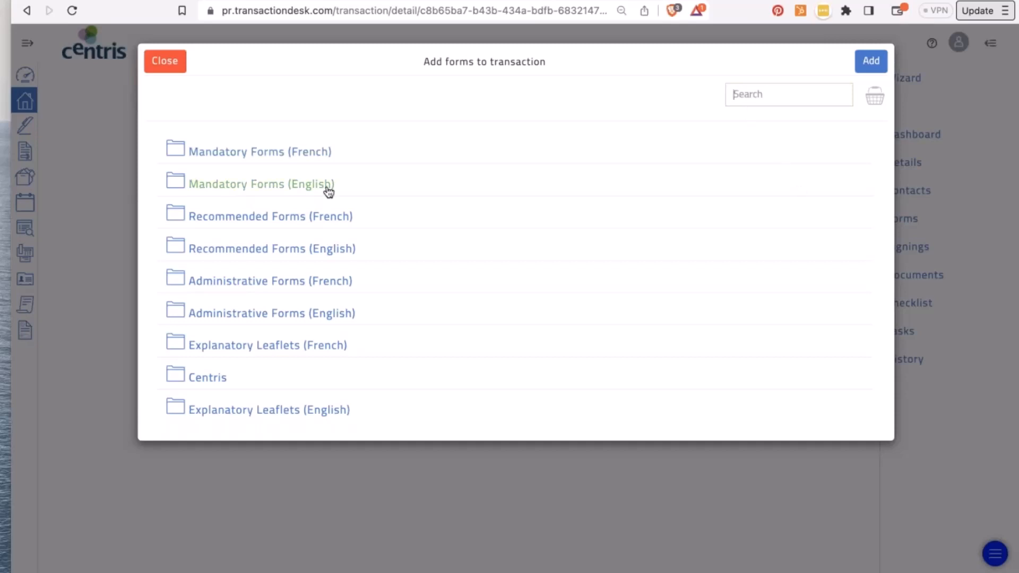
pyautogui.click(240, 187)
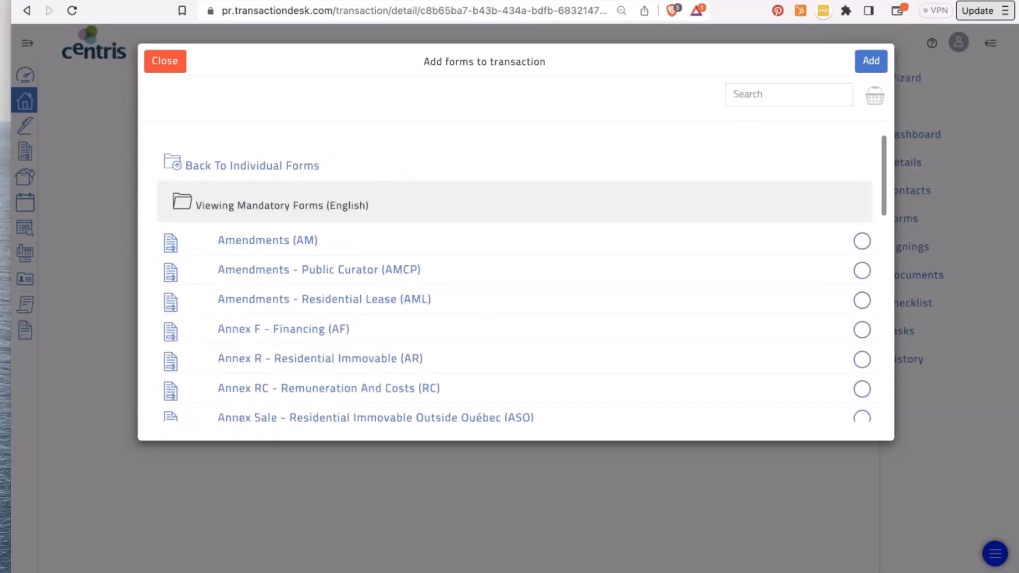
pyautogui.scroll(-5, 281, 329)
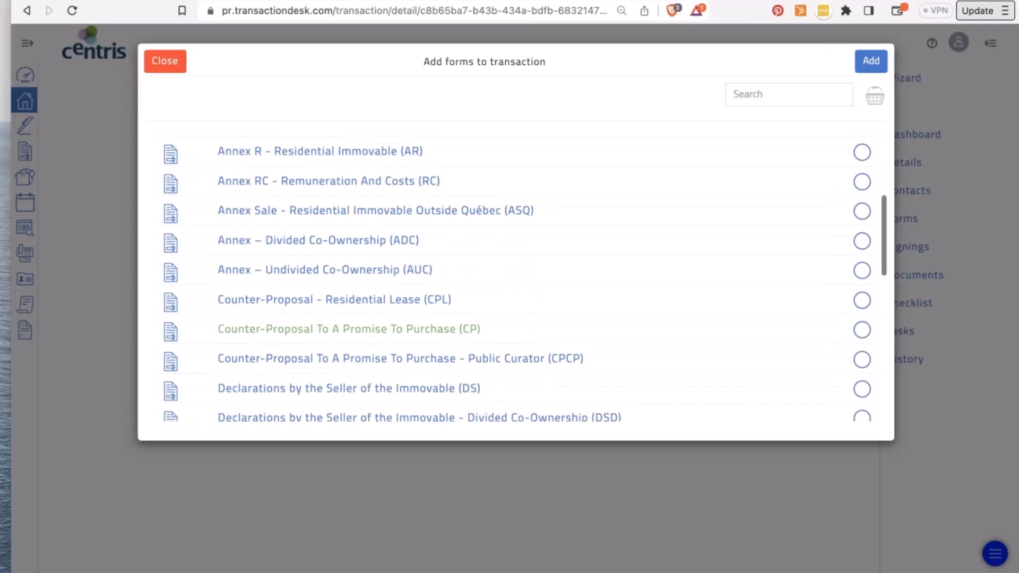
pyautogui.scroll(-3, 351, 296)
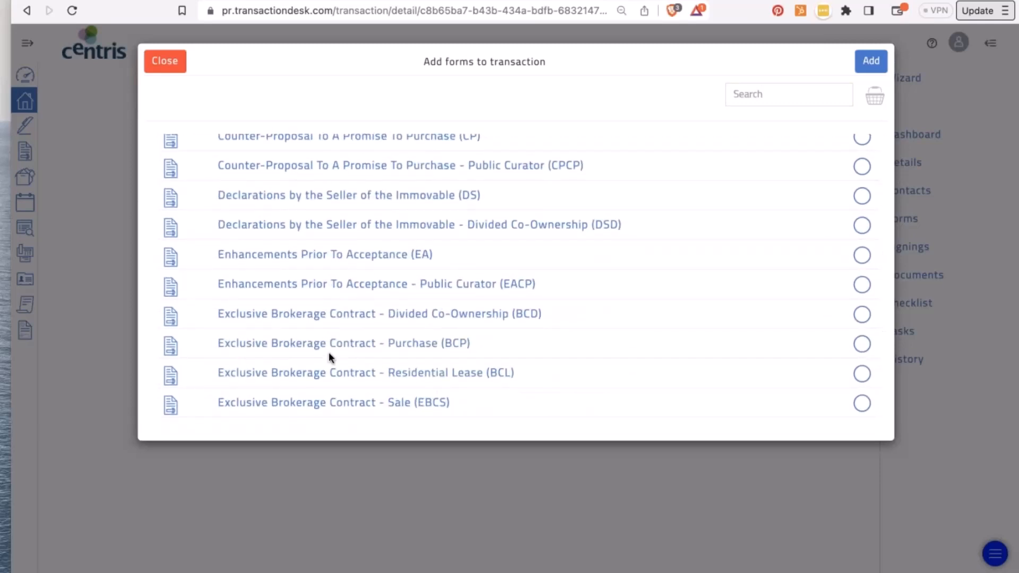
pyautogui.scroll(-1, 329, 357)
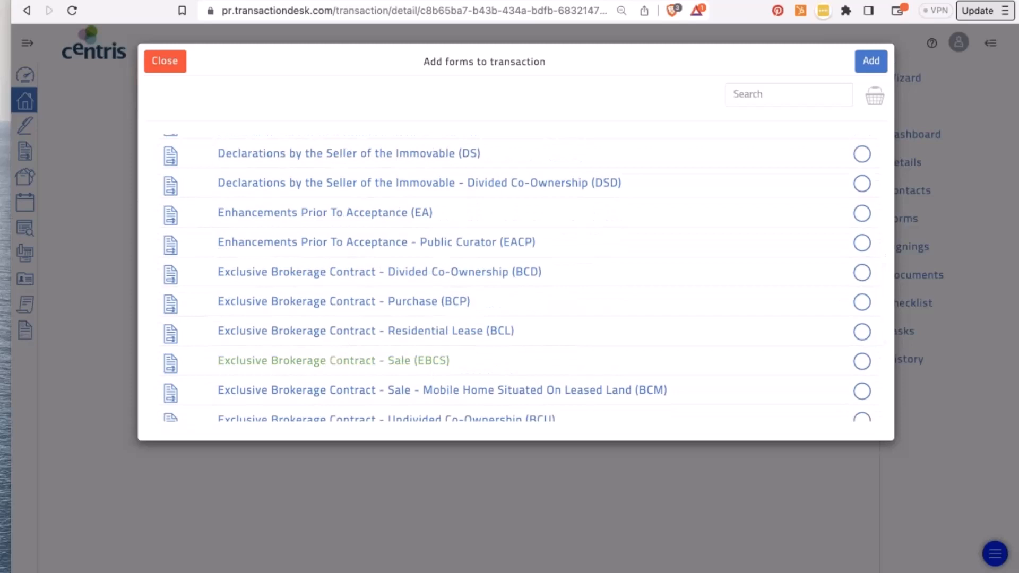
pyautogui.click(365, 361)
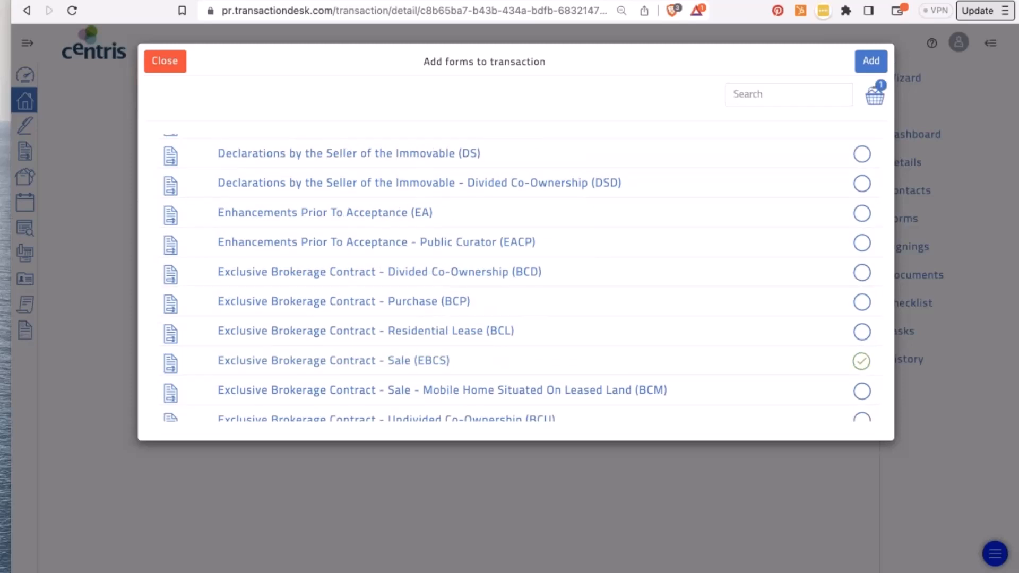
pyautogui.scroll(-5, 735, 365)
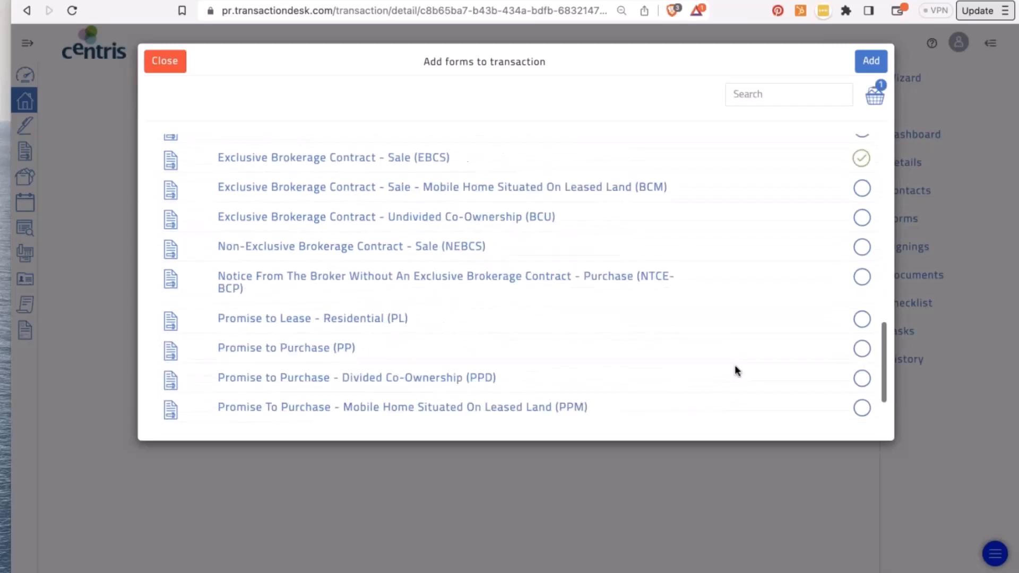
pyautogui.scroll(-2, 735, 365)
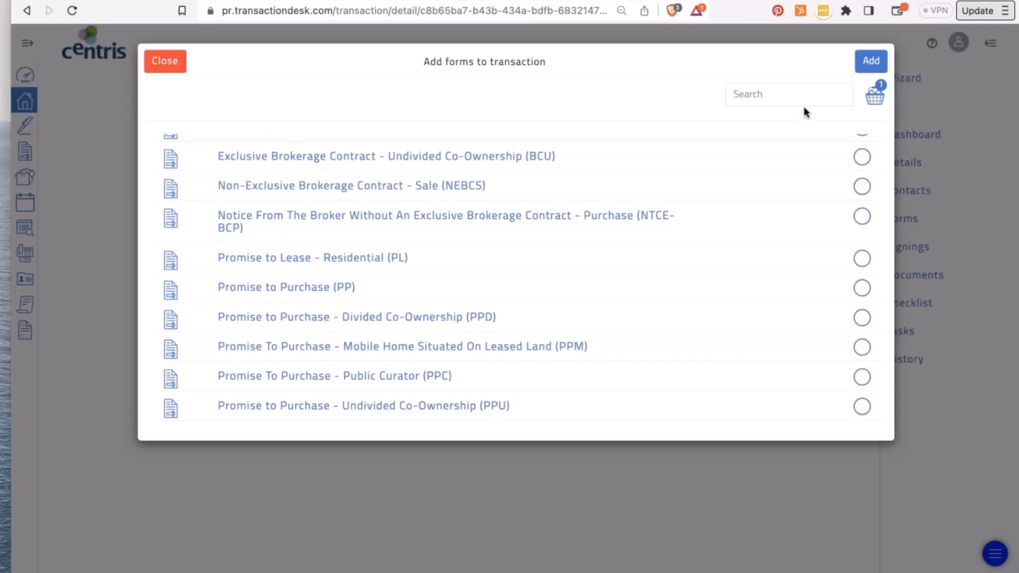
pyautogui.click(792, 95)
# - Search 'decl', mark Declarations by the Seller of the Immovable (DS), and add both forms
pyautogui.write('decl')
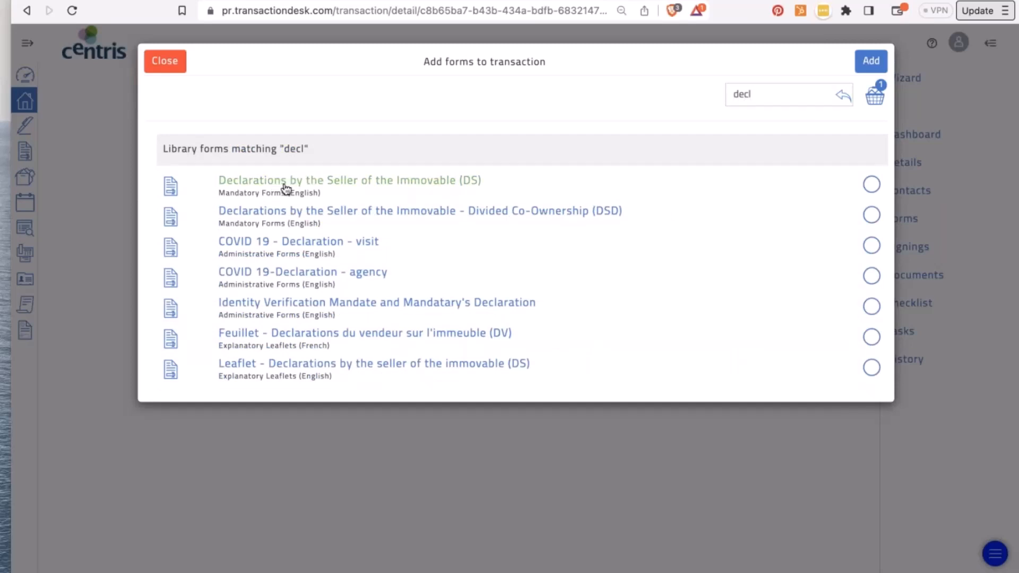
pyautogui.click(445, 183)
pyautogui.click(871, 62)
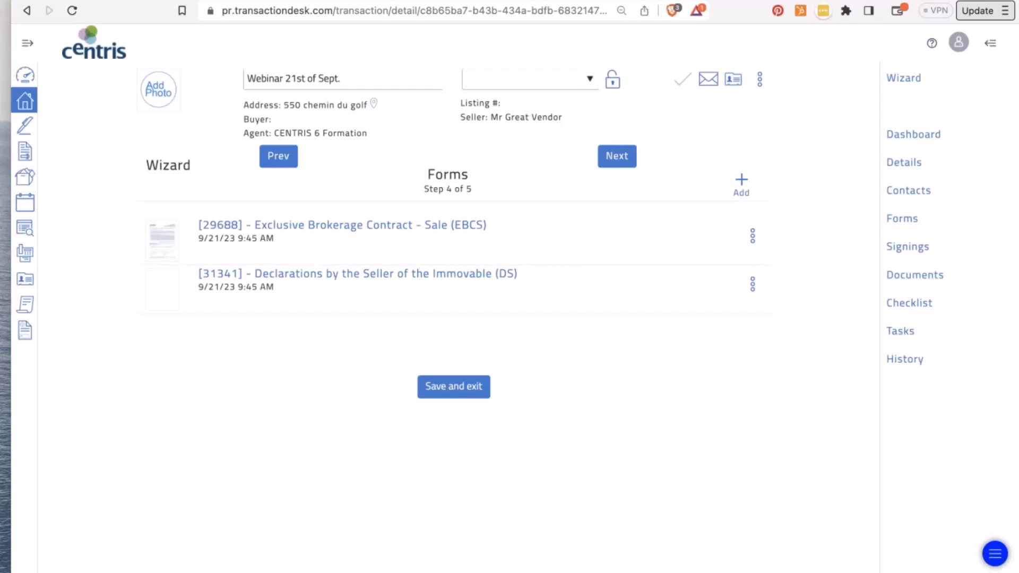
# - Open the [31341] Declarations by the Seller (DS) form and scroll through its 13 pages
pyautogui.click(311, 280)
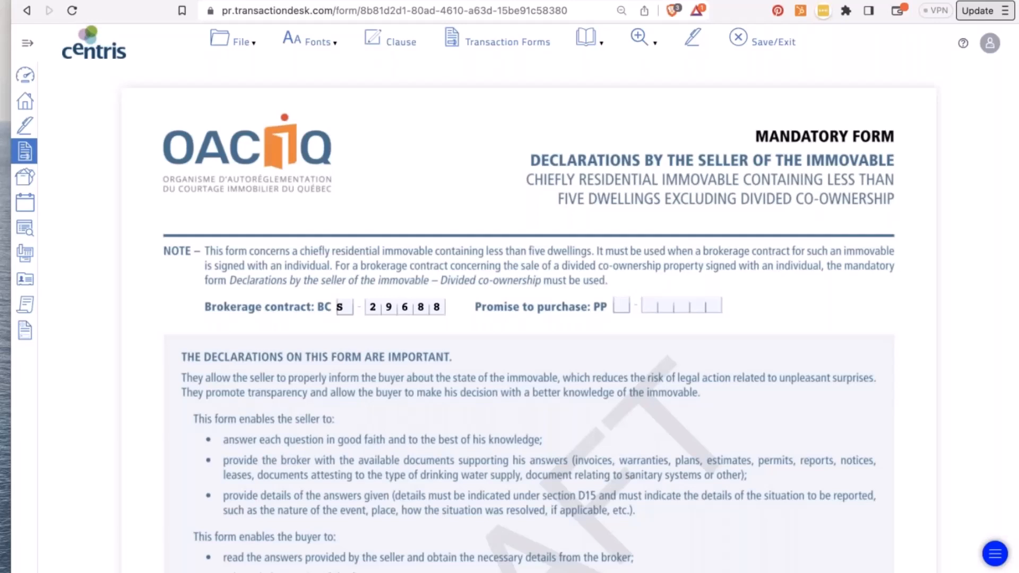
pyautogui.scroll(-1, 531, 319)
pyautogui.scroll(-6, 529, 318)
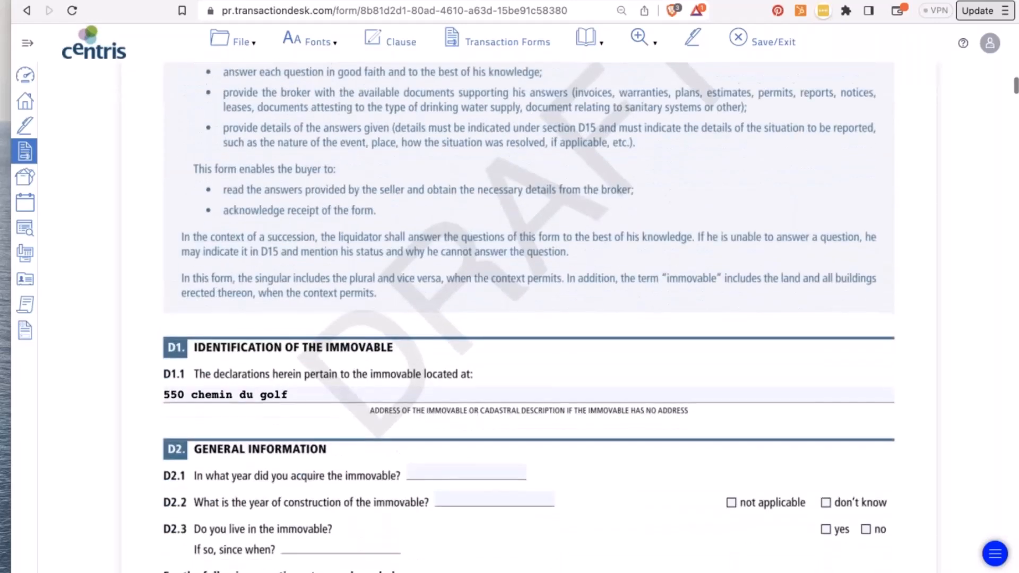
pyautogui.scroll(-8, 310, 222)
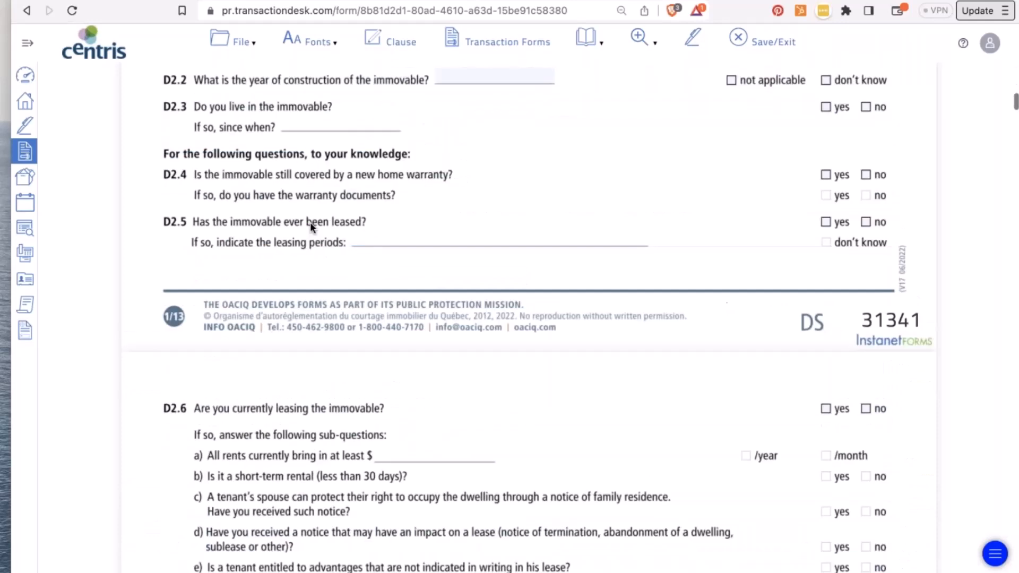
pyautogui.scroll(-1, 310, 223)
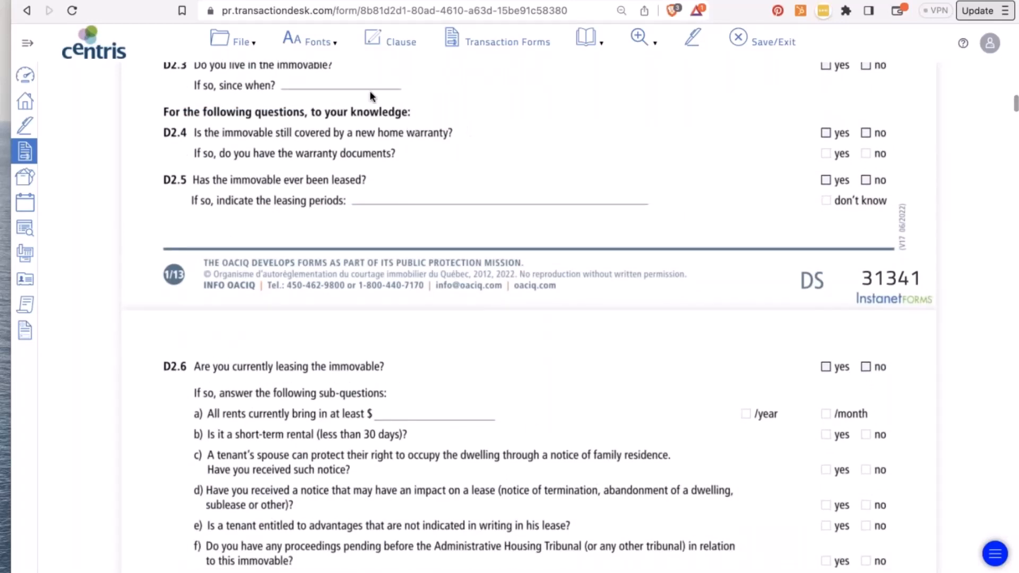
pyautogui.click(244, 41)
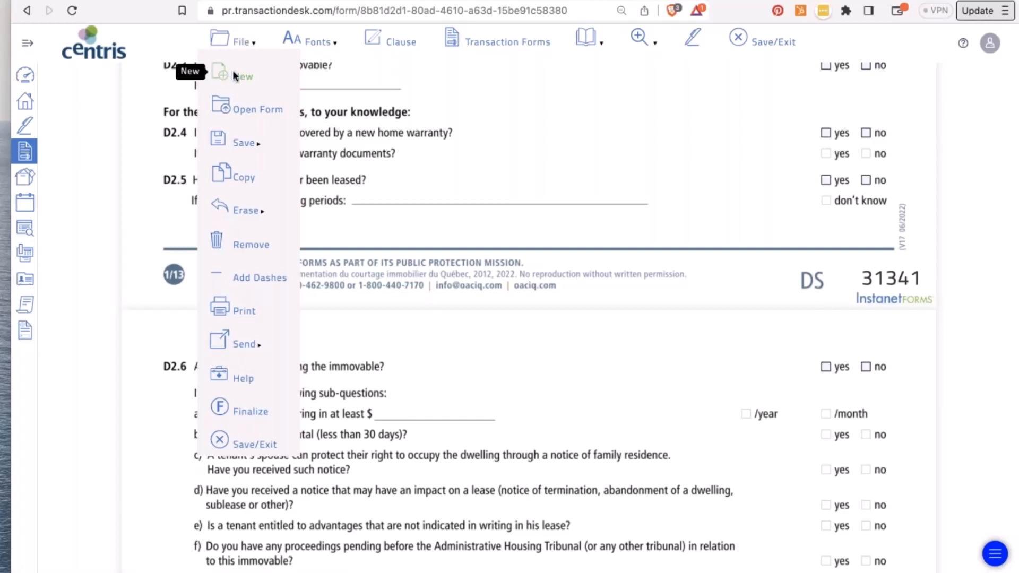
pyautogui.click(356, 178)
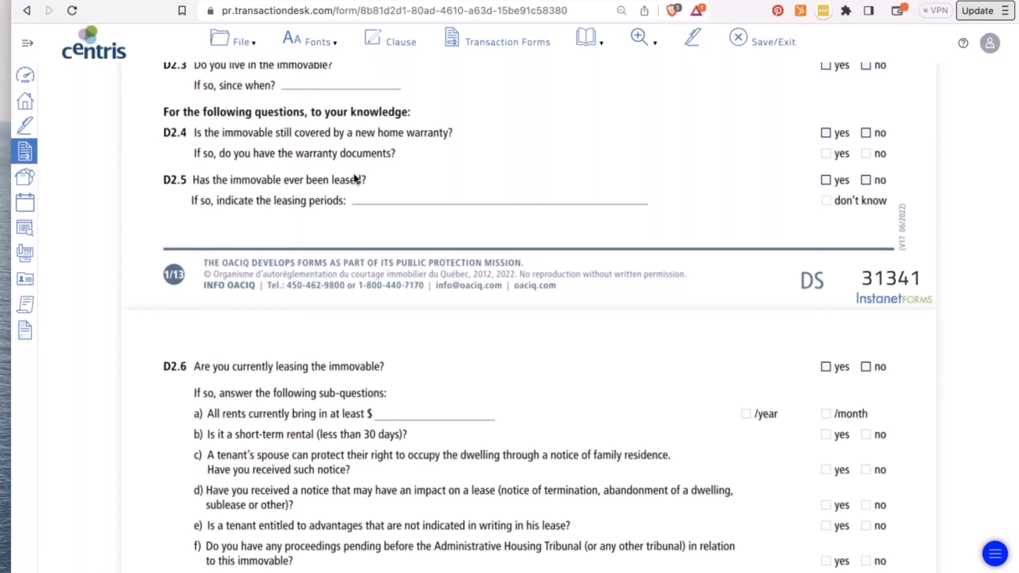
pyautogui.scroll(-20, 356, 179)
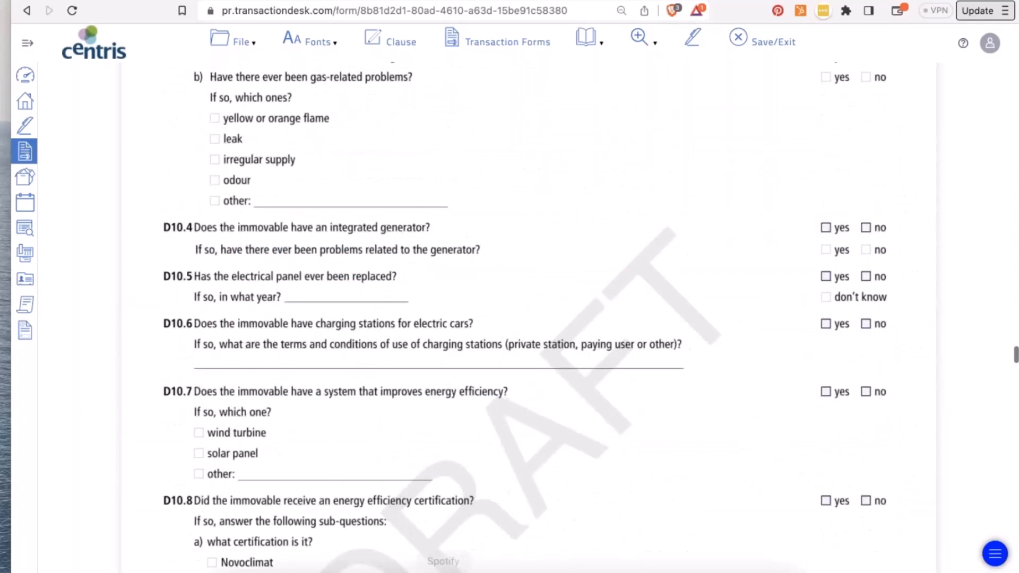
pyautogui.scroll(-20, 450, 366)
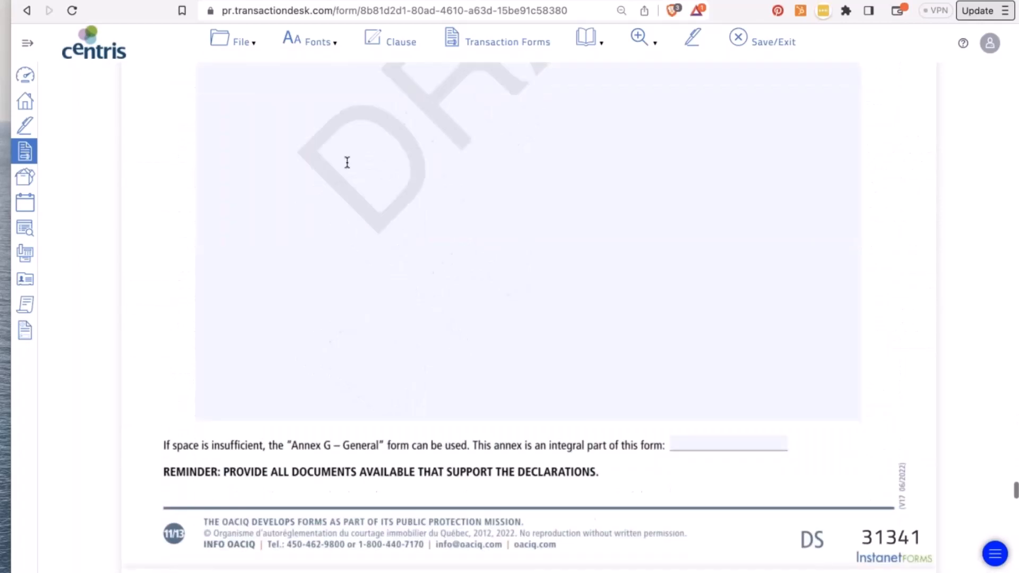
pyautogui.click(245, 41)
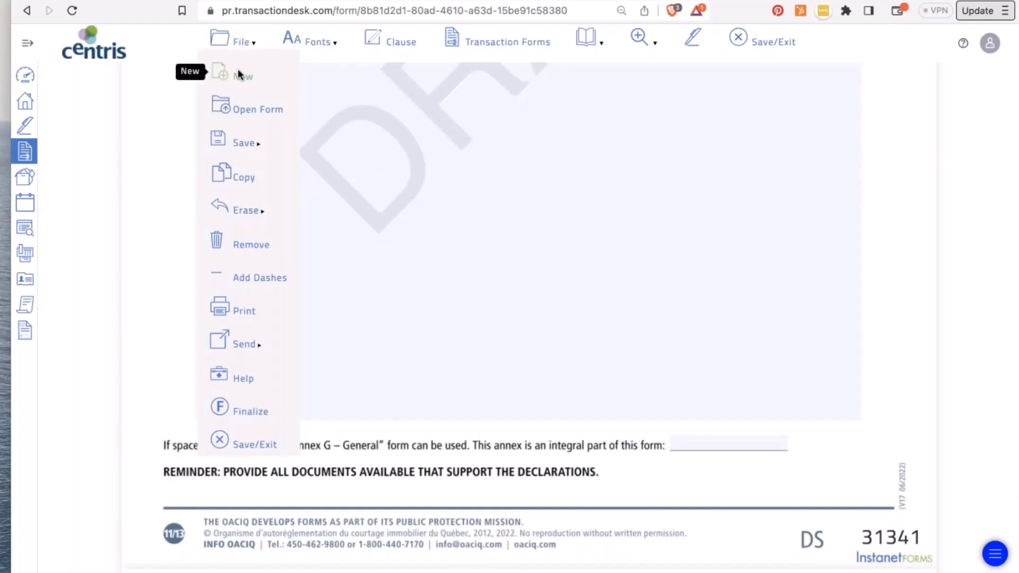
# - Start adding a new form to the transaction and scroll the form library
pyautogui.click(238, 75)
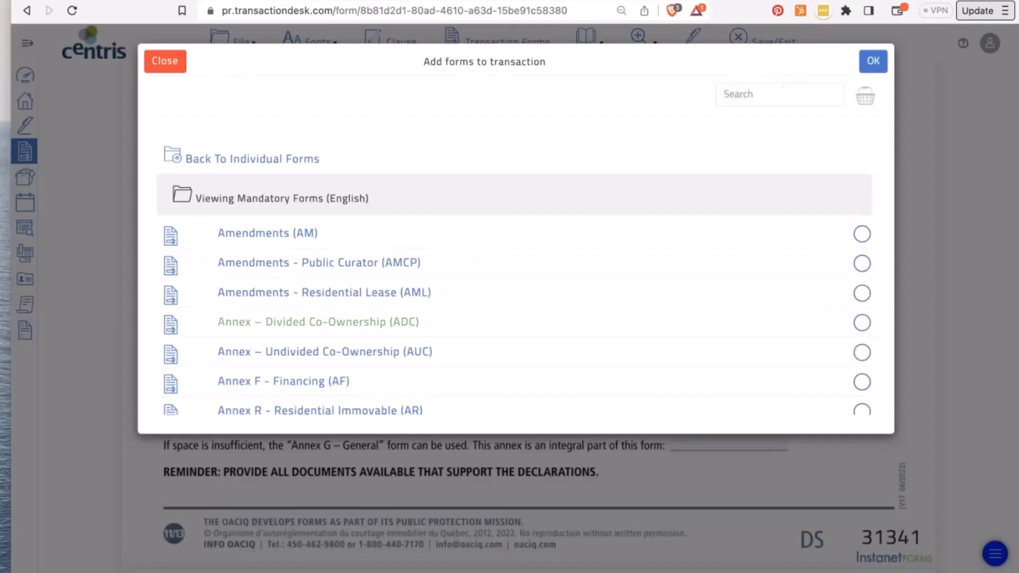
pyautogui.scroll(-5, 478, 321)
pyautogui.scroll(-3, 318, 328)
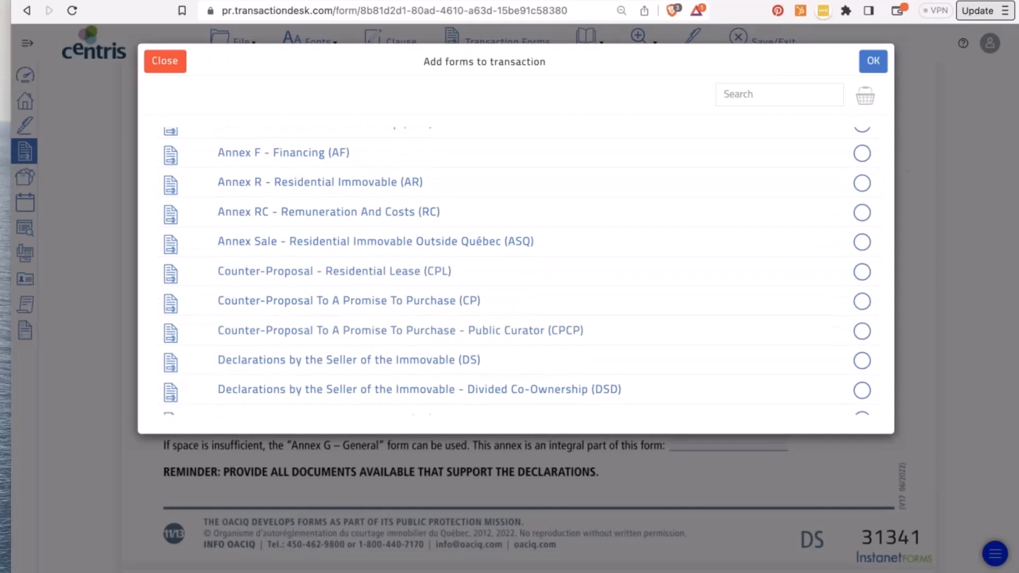
pyautogui.scroll(10, 494, 265)
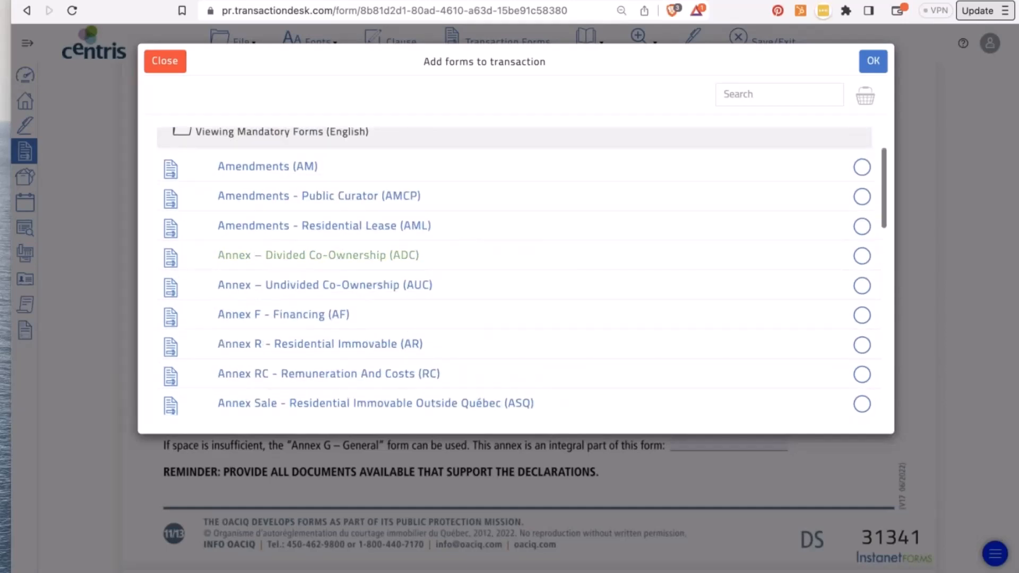
pyautogui.scroll(2, 497, 268)
# - Search 'annex', add Annexe G – Générale (AG) to the transaction, then go back to the DS form
pyautogui.click(766, 94)
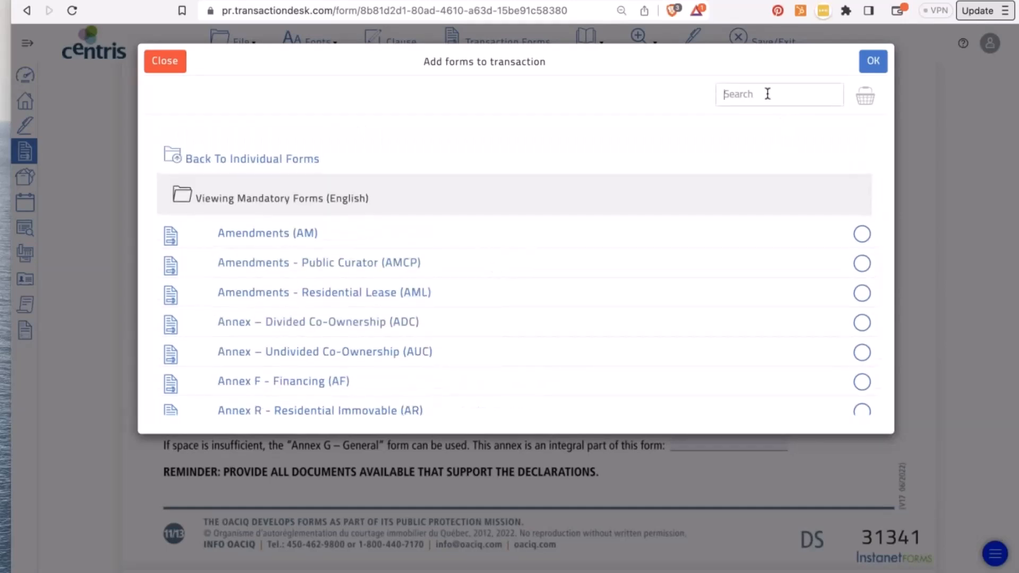
pyautogui.write('annex')
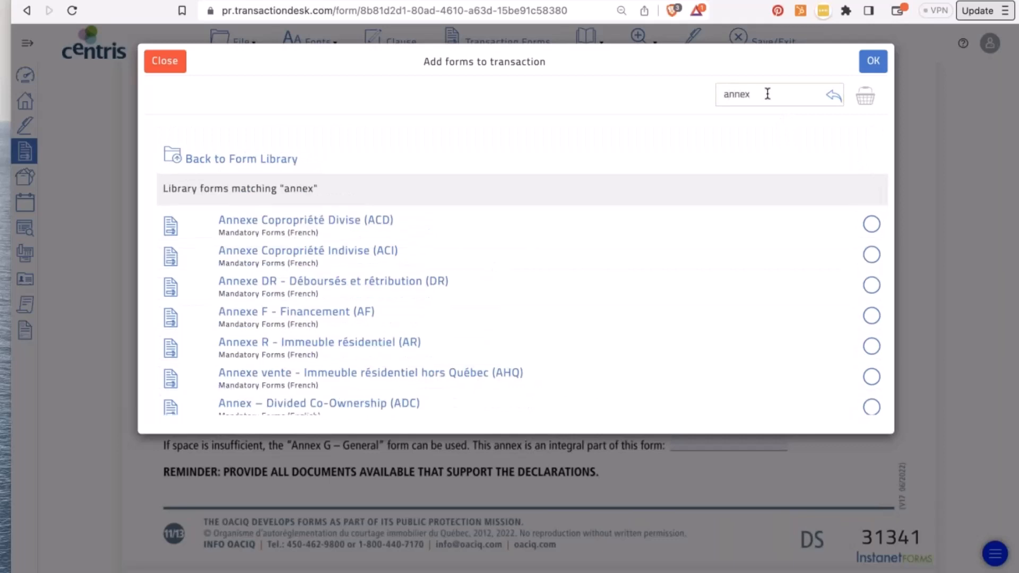
pyautogui.scroll(-5, 297, 234)
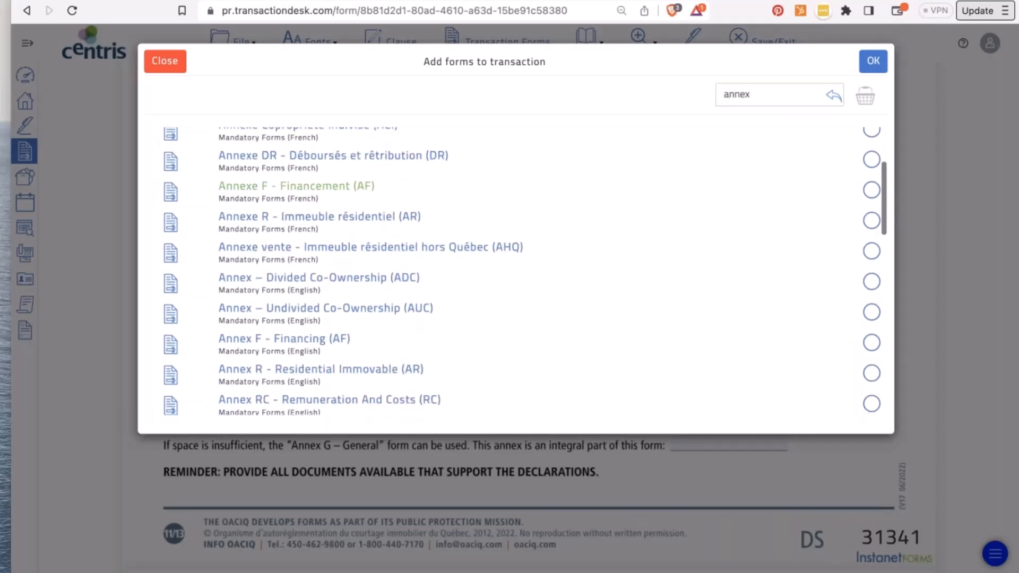
pyautogui.scroll(-1, 255, 321)
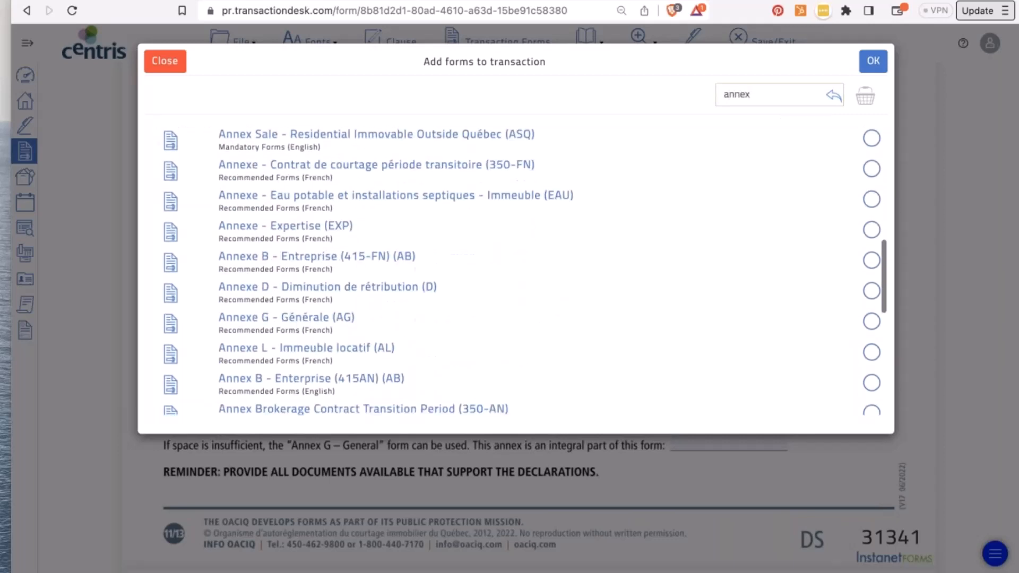
pyautogui.click(254, 321)
pyautogui.click(874, 60)
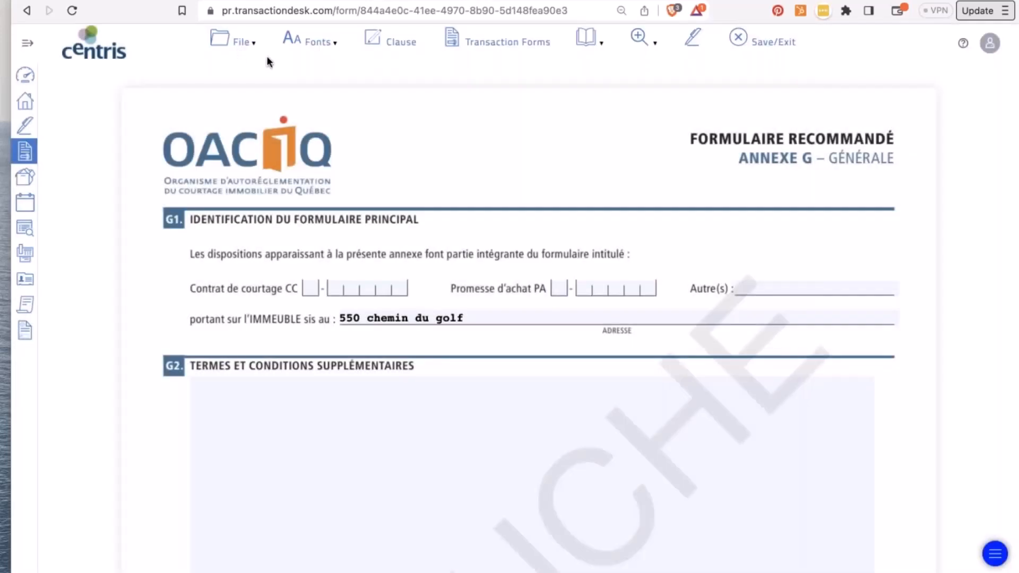
pyautogui.click(25, 11)
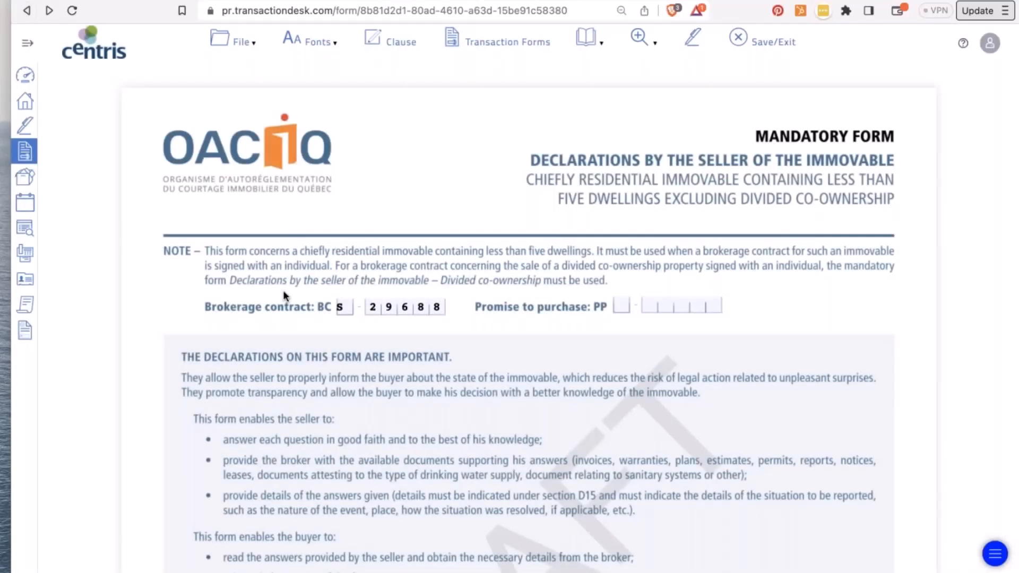
# - View the transaction's forms list, then close it
pyautogui.scroll(-15, 283, 290)
pyautogui.click(245, 45)
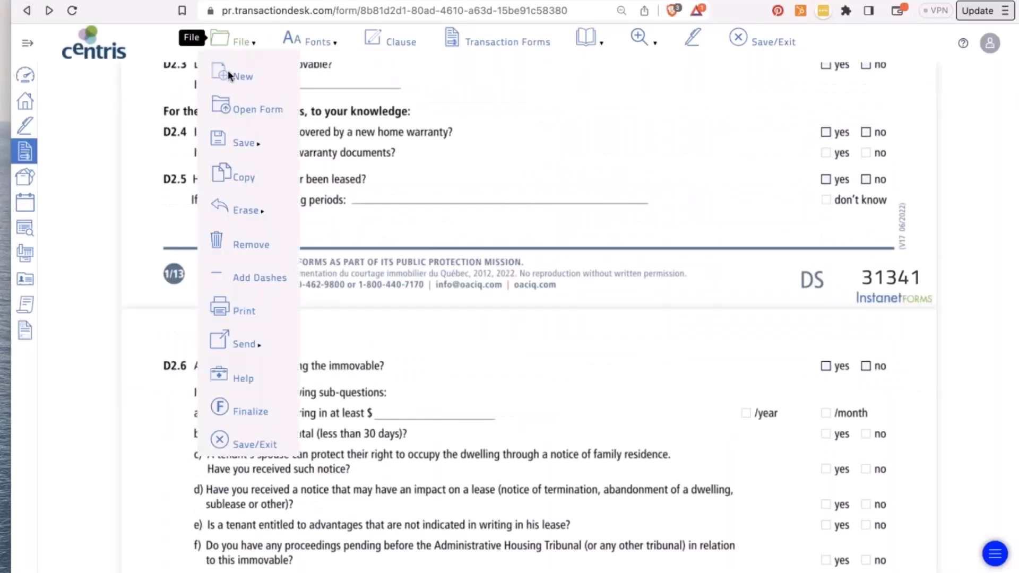
pyautogui.click(250, 108)
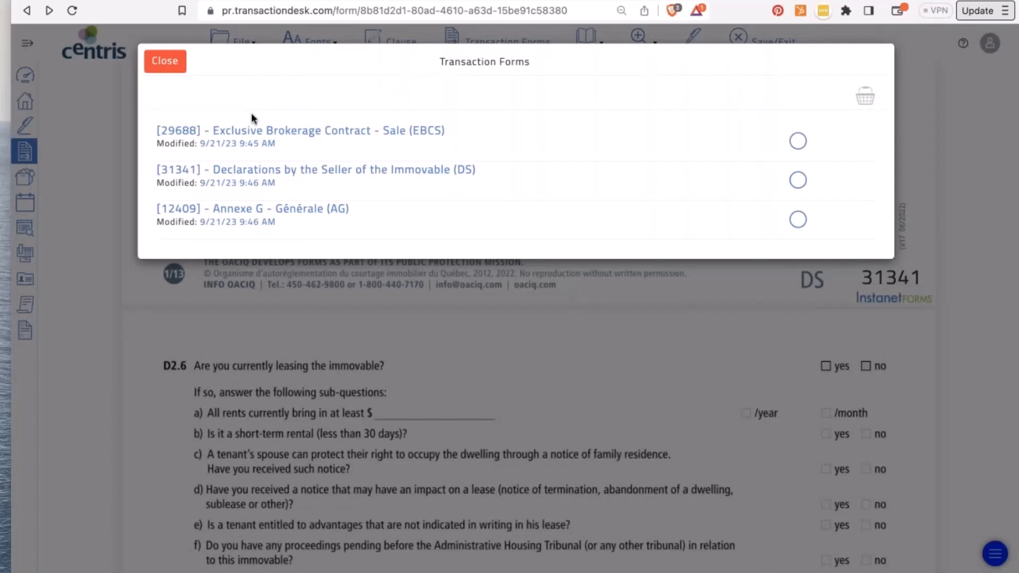
pyautogui.click(175, 69)
# - Save the Declarations by the Seller form with File > Save > Save
pyautogui.click(236, 41)
pyautogui.moveTo(258, 144)
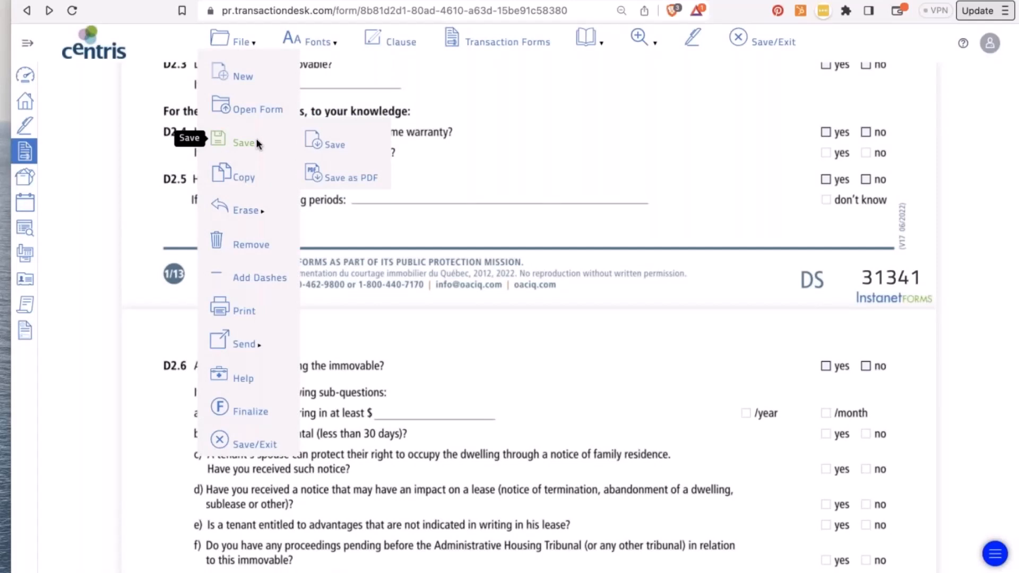
pyautogui.click(330, 144)
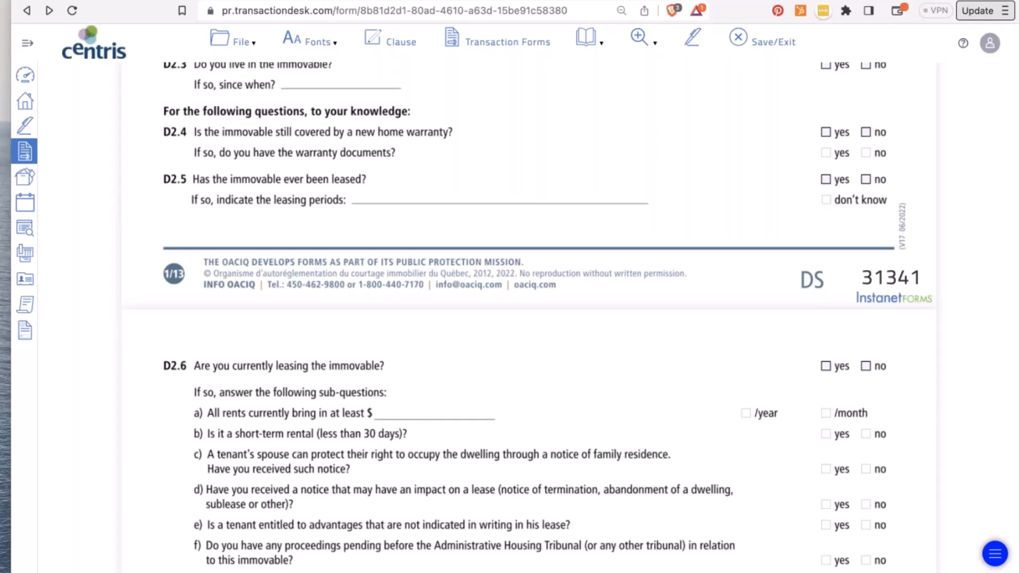
# - Save the DS form as a PDF
pyautogui.click(238, 42)
pyautogui.moveTo(245, 142)
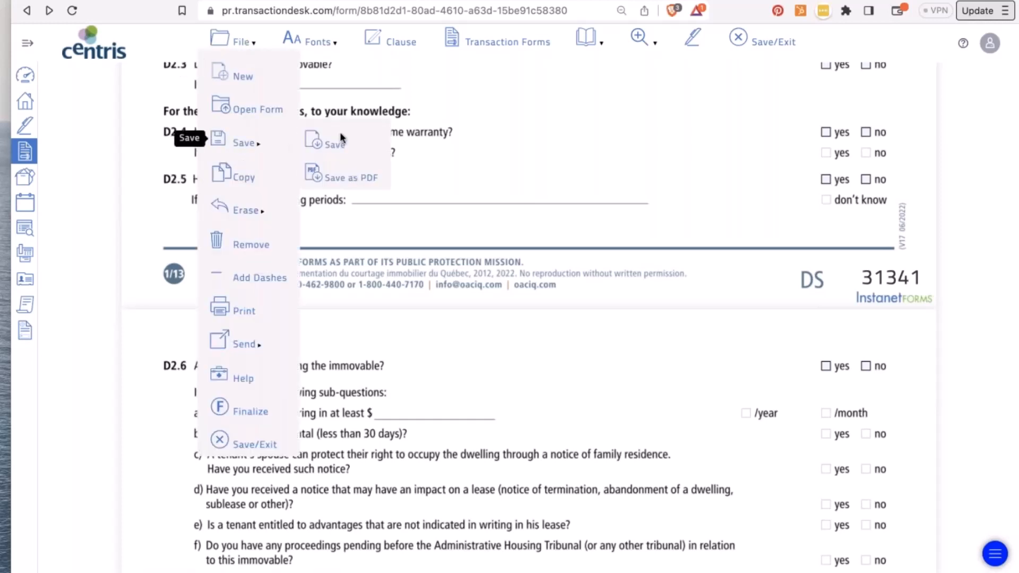
pyautogui.click(339, 173)
pyautogui.click(234, 40)
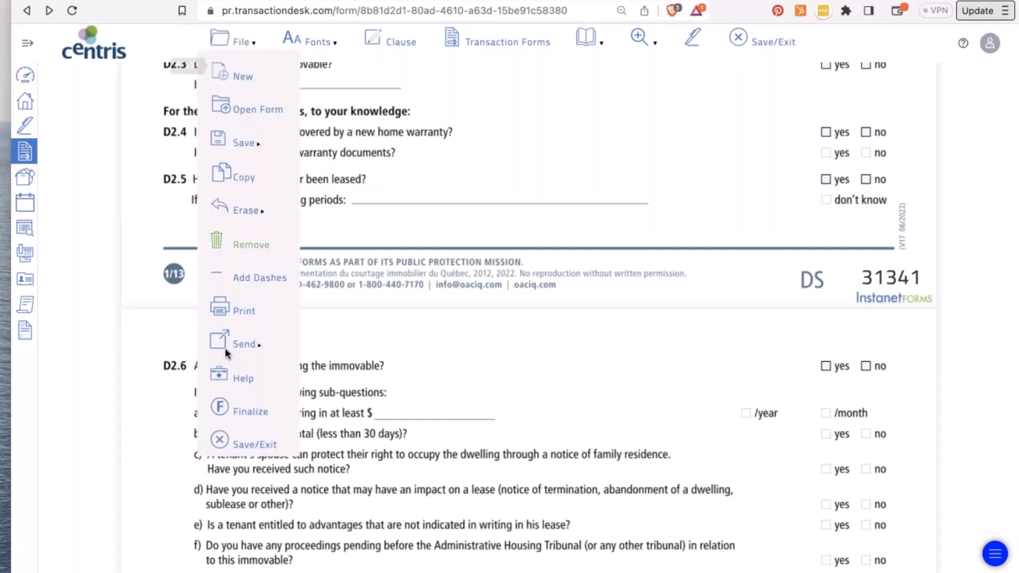
pyautogui.moveTo(233, 347)
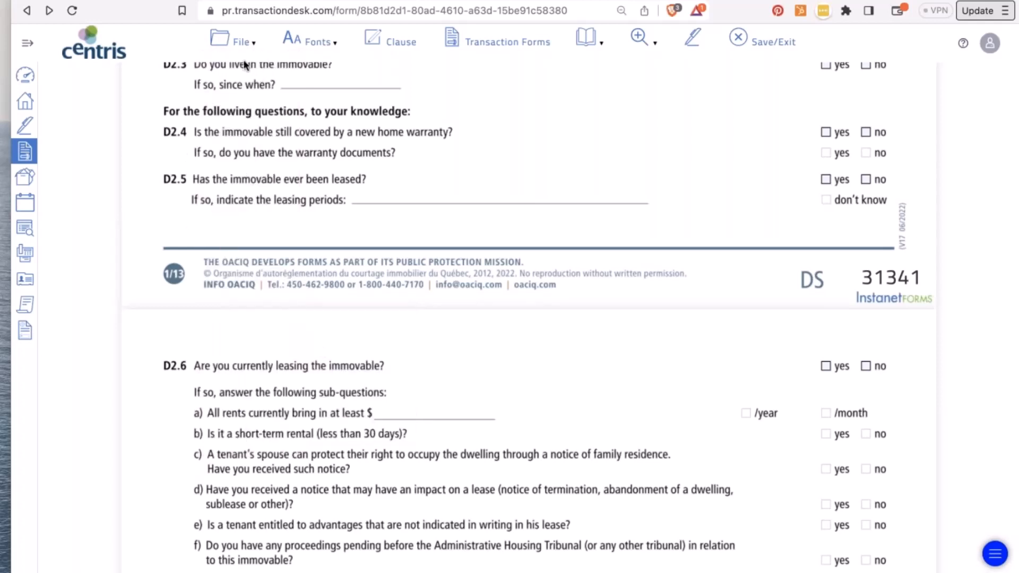
# - Open the [29688] EBCS form from the transaction forms list and scroll to the seller section
pyautogui.moveTo(242, 42)
pyautogui.click(236, 41)
pyautogui.click(234, 102)
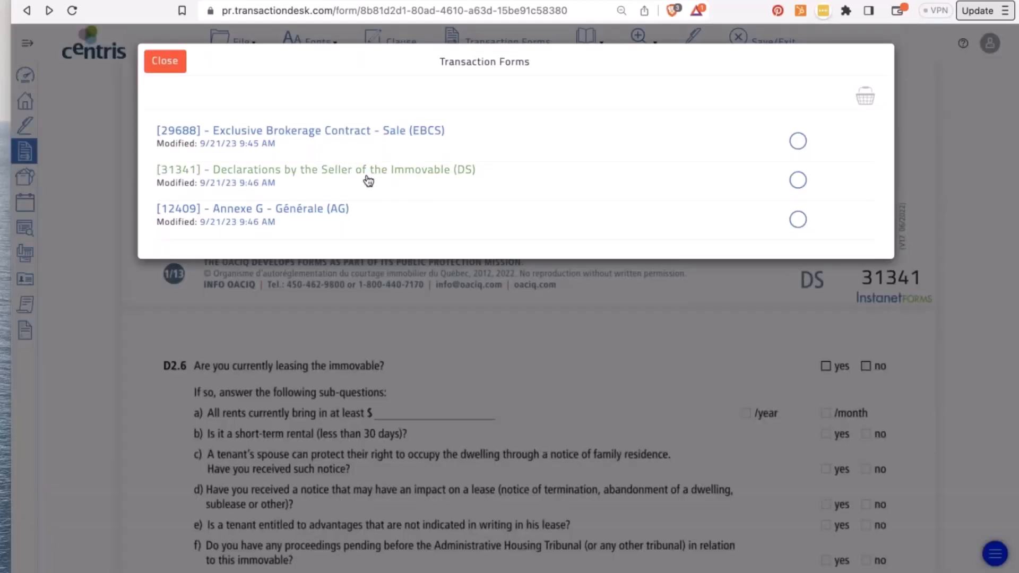
pyautogui.click(301, 133)
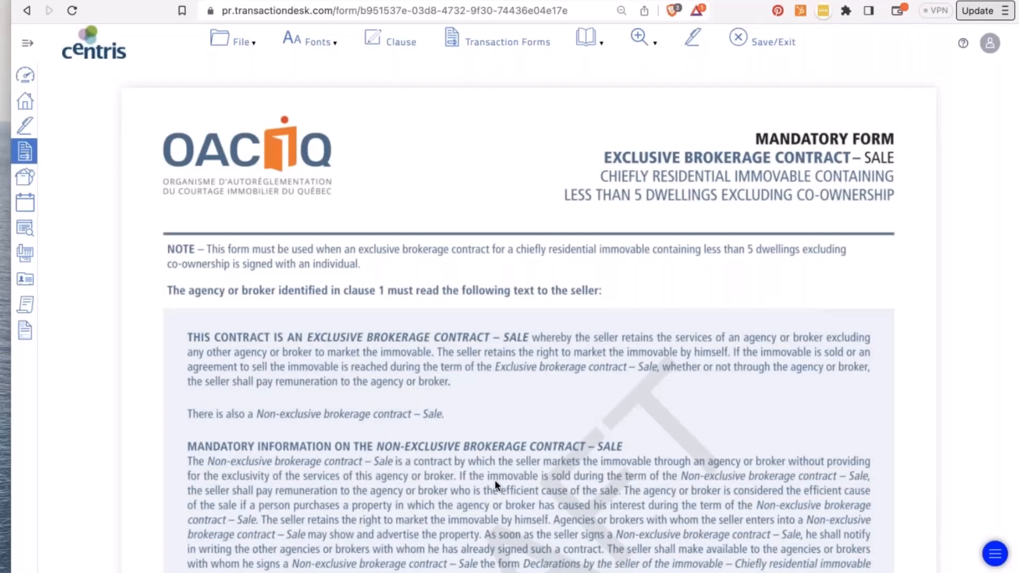
pyautogui.scroll(-5, 438, 376)
pyautogui.scroll(-8, 438, 375)
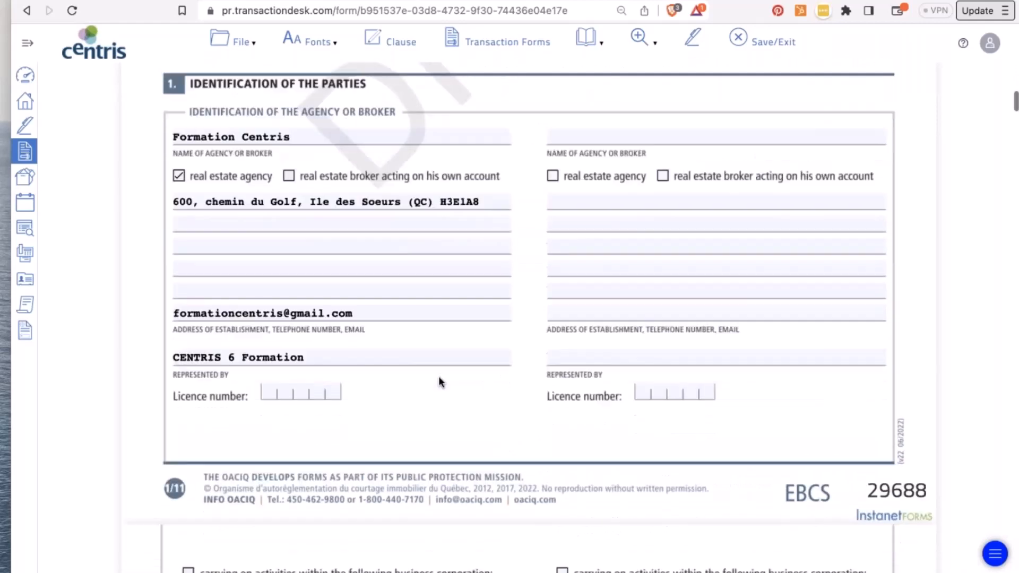
pyautogui.scroll(-8, 439, 357)
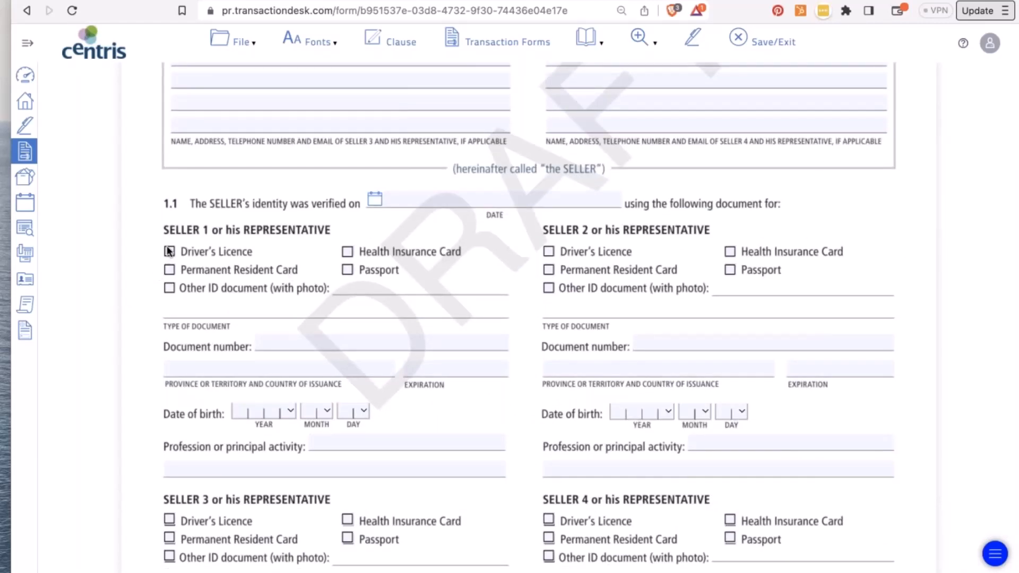
# - Mark Seller 1's ID as a driver's licence and enter its document number
pyautogui.click(169, 251)
pyautogui.click(258, 340)
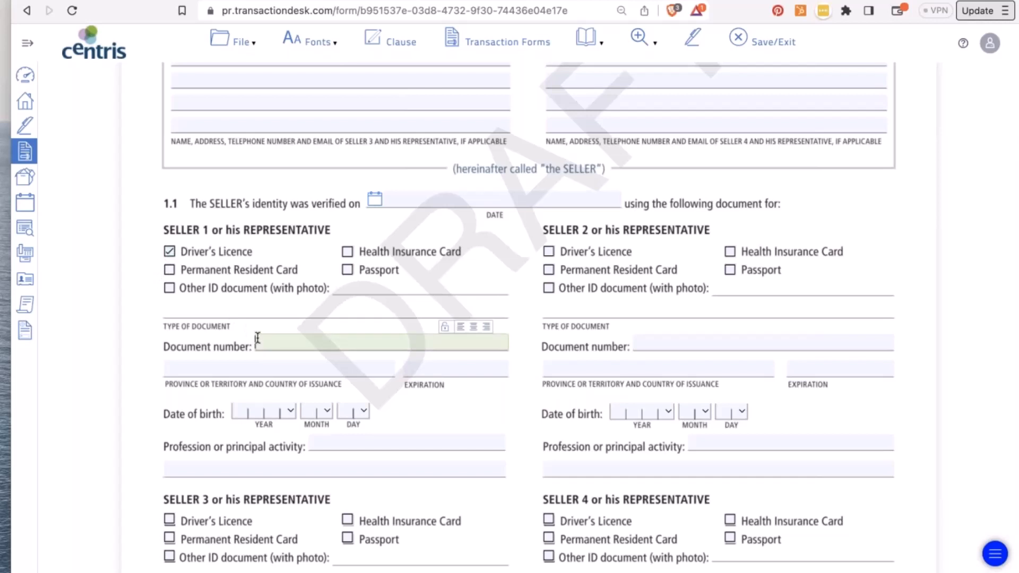
pyautogui.scroll(-5, 257, 338)
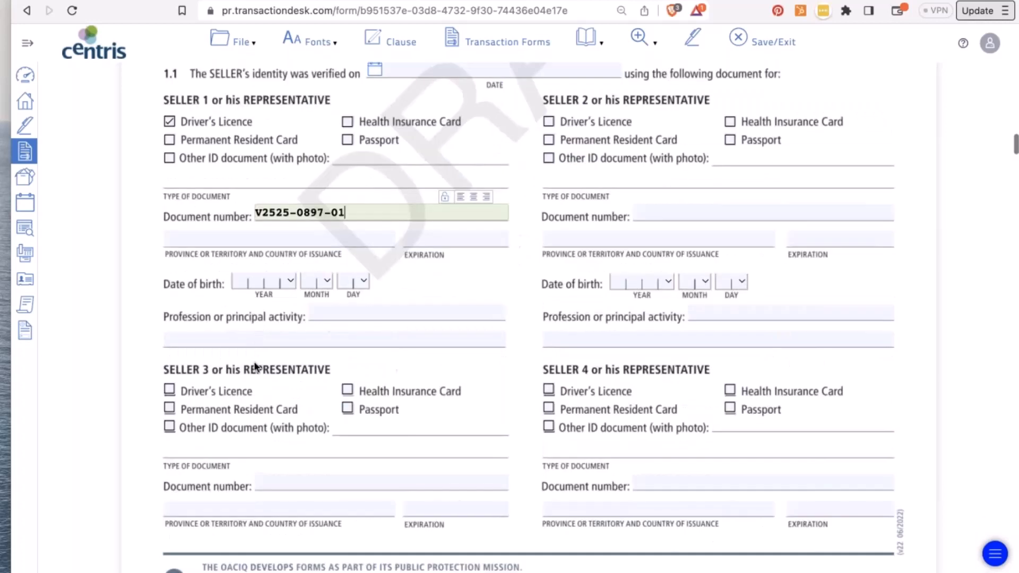
pyautogui.click(300, 291)
# - Set the 2.1 contract end date to December 30 2023 and finalize the form
pyautogui.scroll(-15, 302, 293)
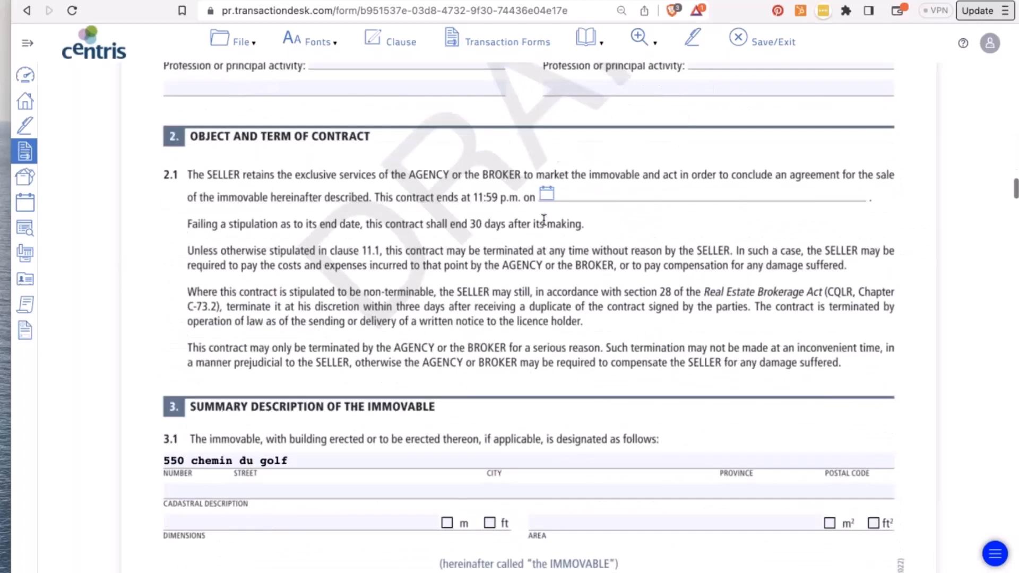
pyautogui.click(547, 198)
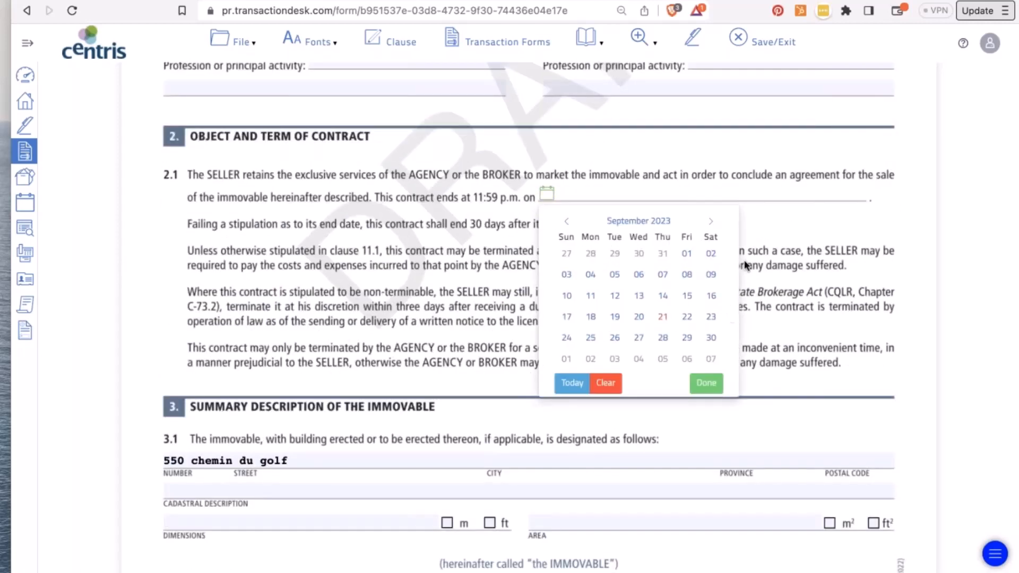
pyautogui.click(711, 221)
pyautogui.click(712, 222)
pyautogui.click(711, 222)
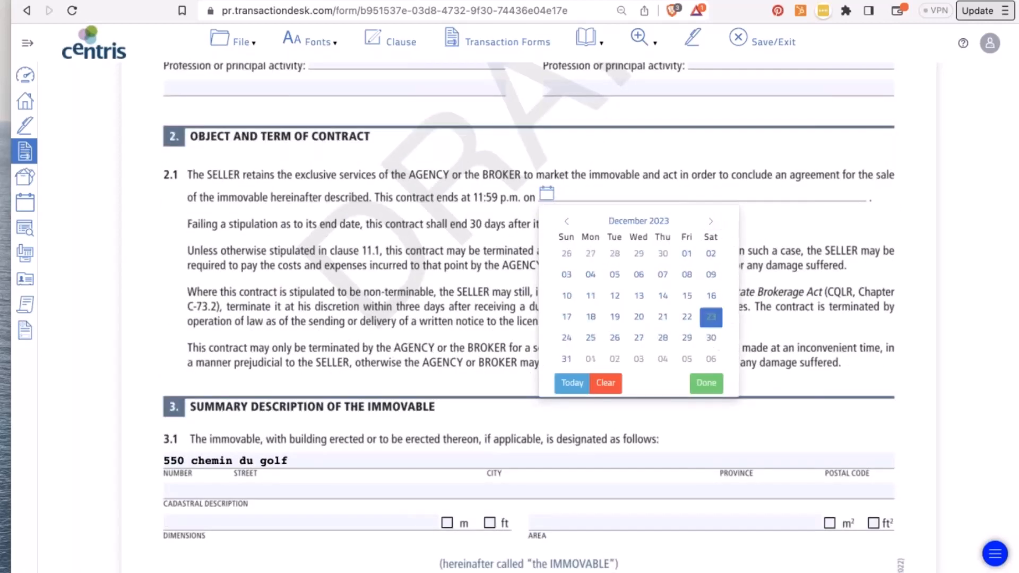
pyautogui.click(712, 337)
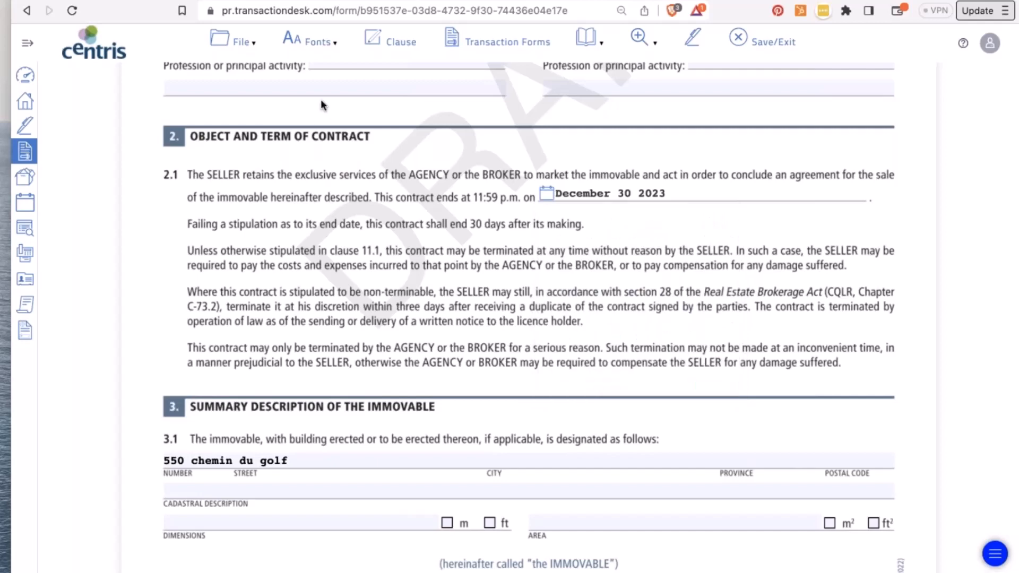
pyautogui.click(236, 40)
pyautogui.click(254, 413)
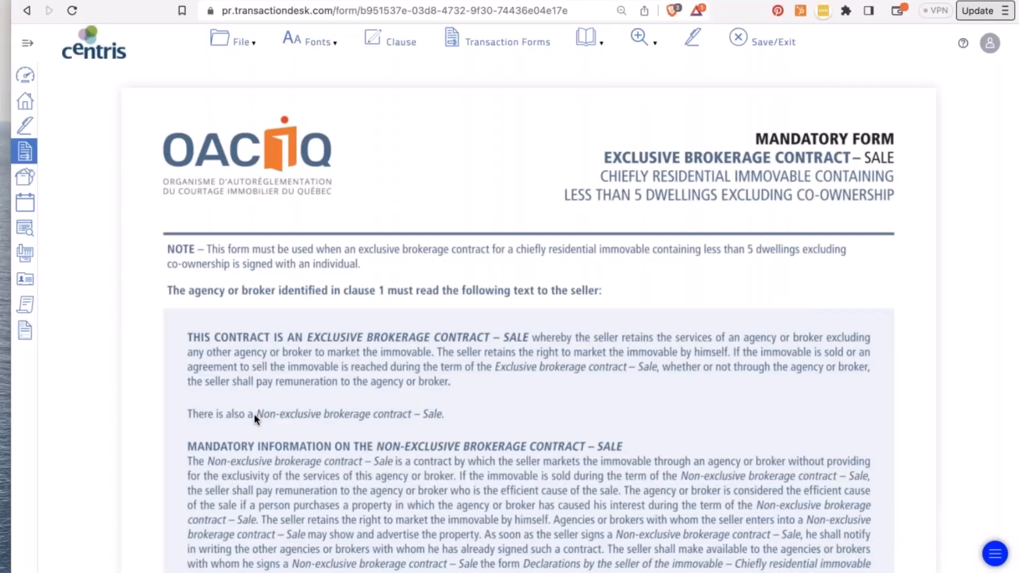
# - Copy the finalized EBCS form, confirming with Yes
pyautogui.scroll(-20, 254, 413)
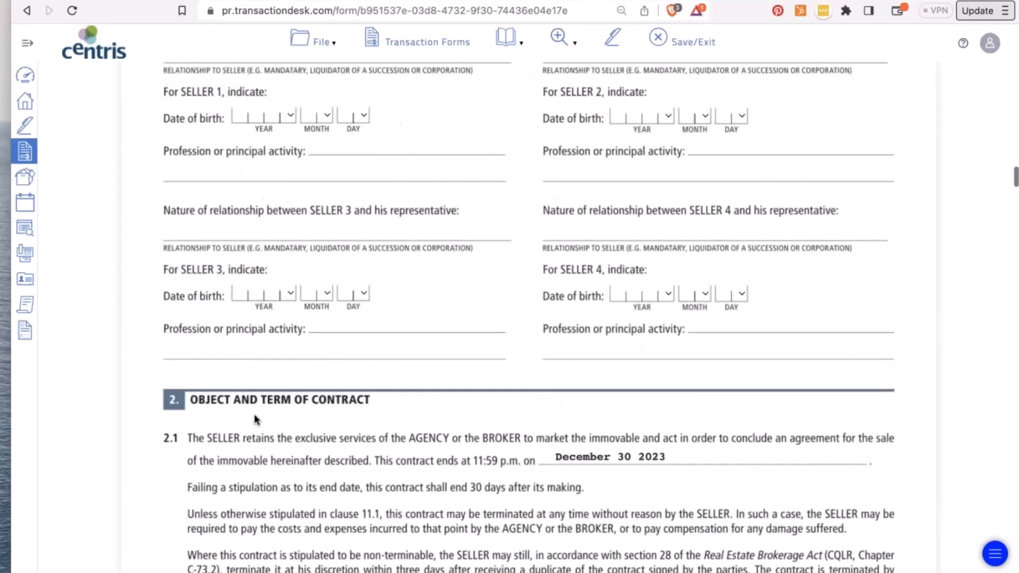
pyautogui.scroll(-20, 254, 413)
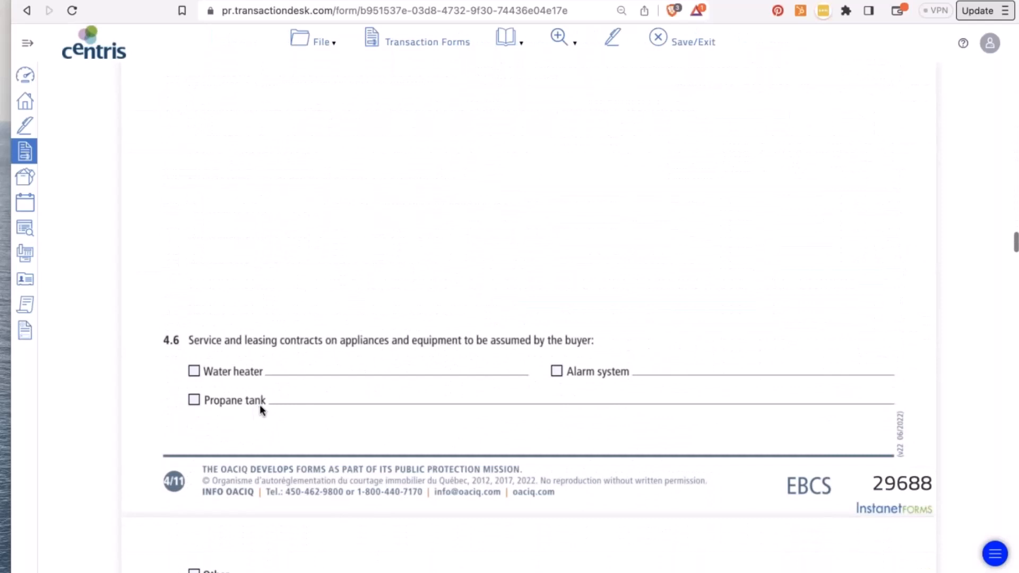
pyautogui.scroll(15, 260, 410)
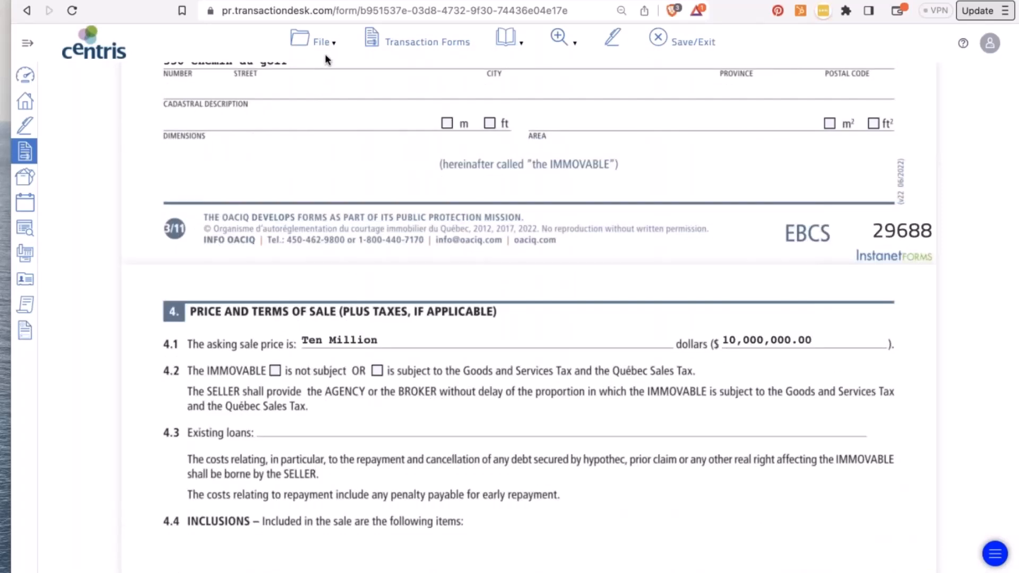
pyautogui.click(325, 53)
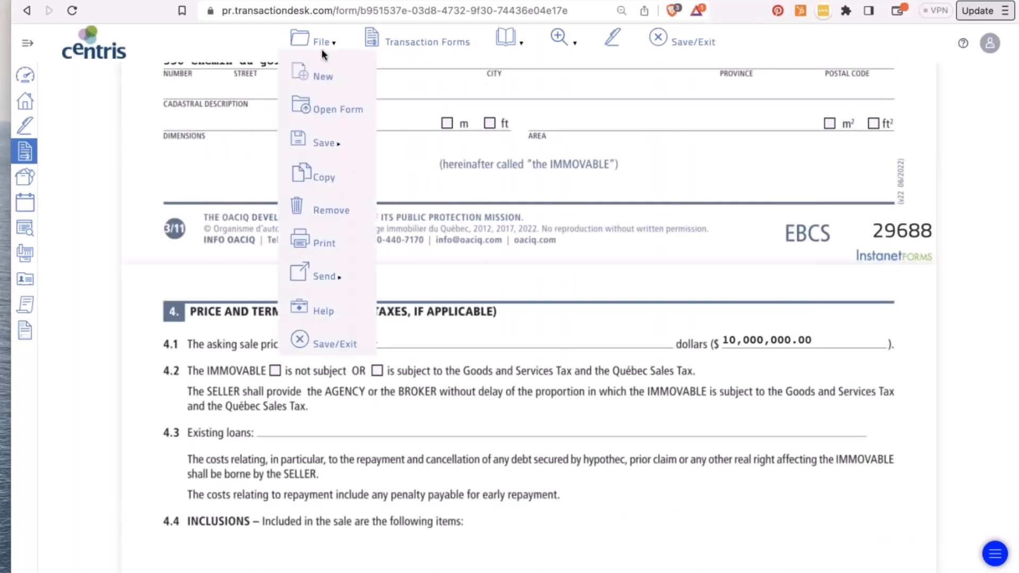
pyautogui.click(319, 179)
pyautogui.click(686, 62)
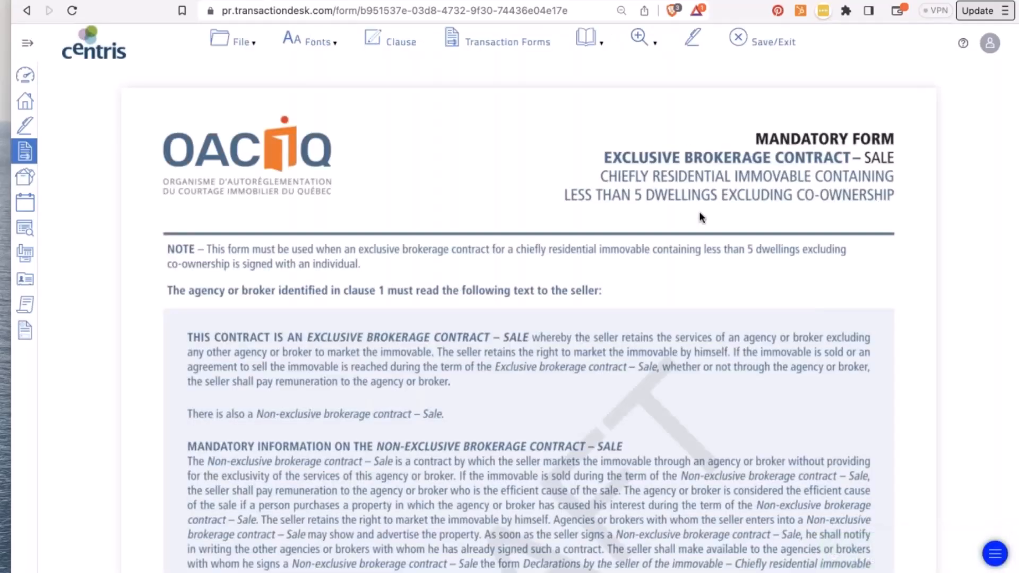
# - Open the Transaction Forms list to see the new EBCS 29690 copy
pyautogui.scroll(-10, 709, 238)
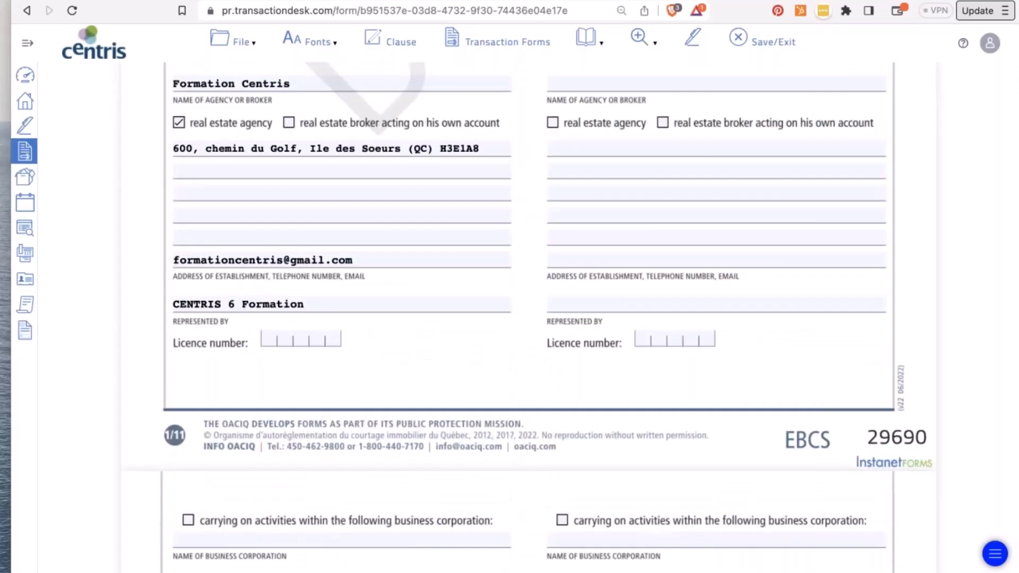
pyautogui.click(243, 41)
pyautogui.click(243, 102)
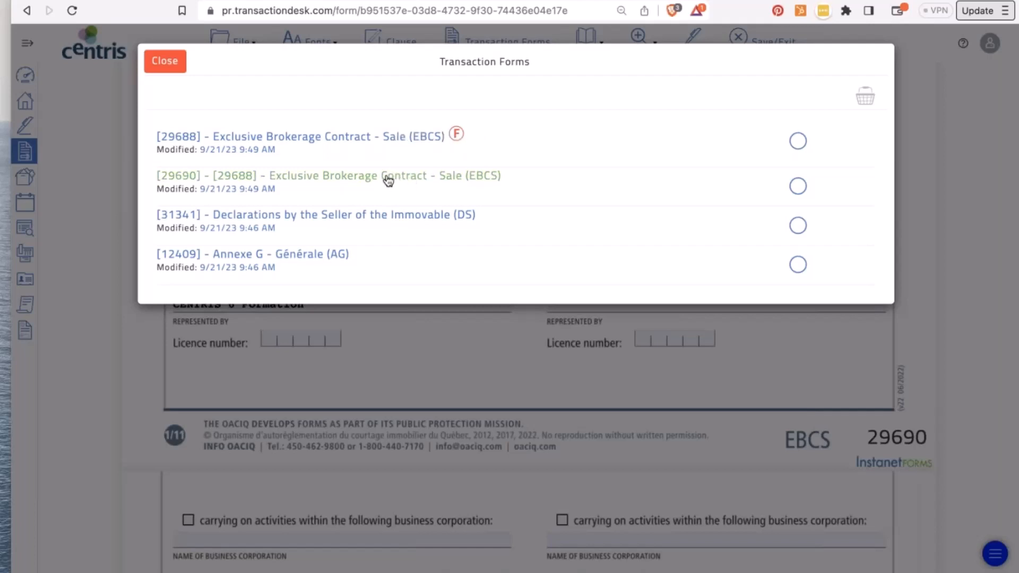
# - Close the forms list and fill the EBCS 29690 copy's blank fields with dashes
pyautogui.click(164, 60)
pyautogui.click(240, 42)
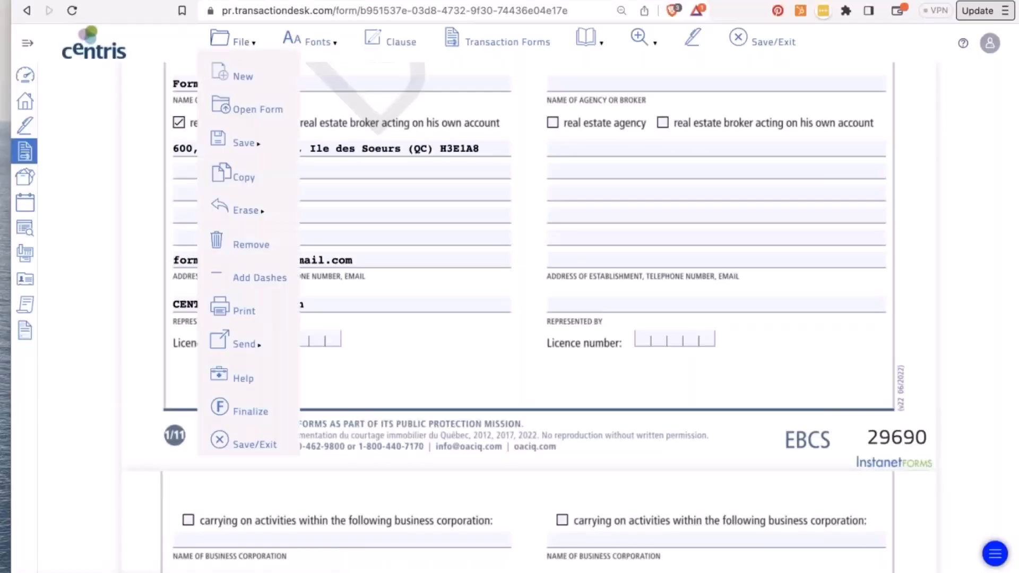
pyautogui.moveTo(243, 210)
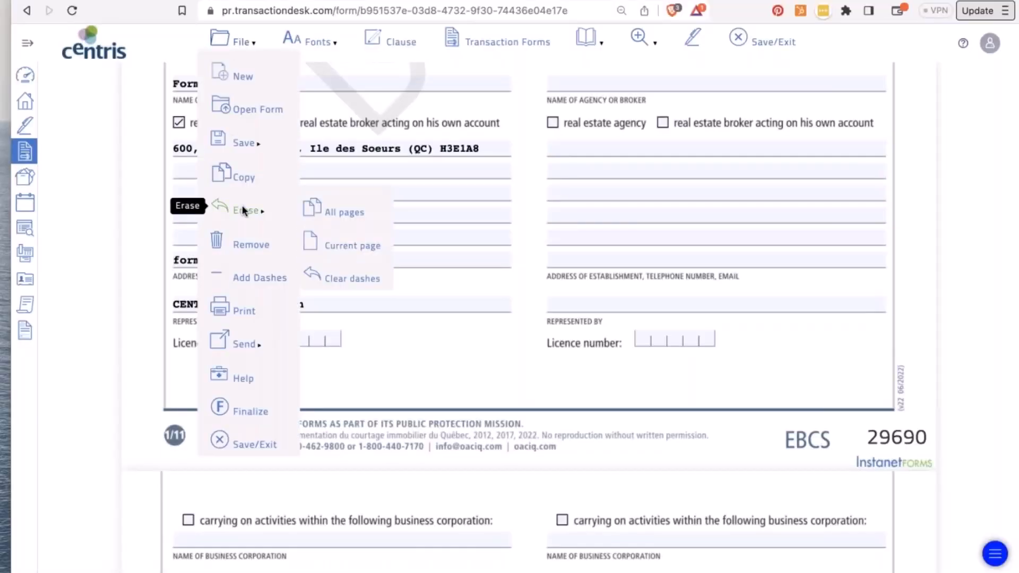
pyautogui.click(254, 275)
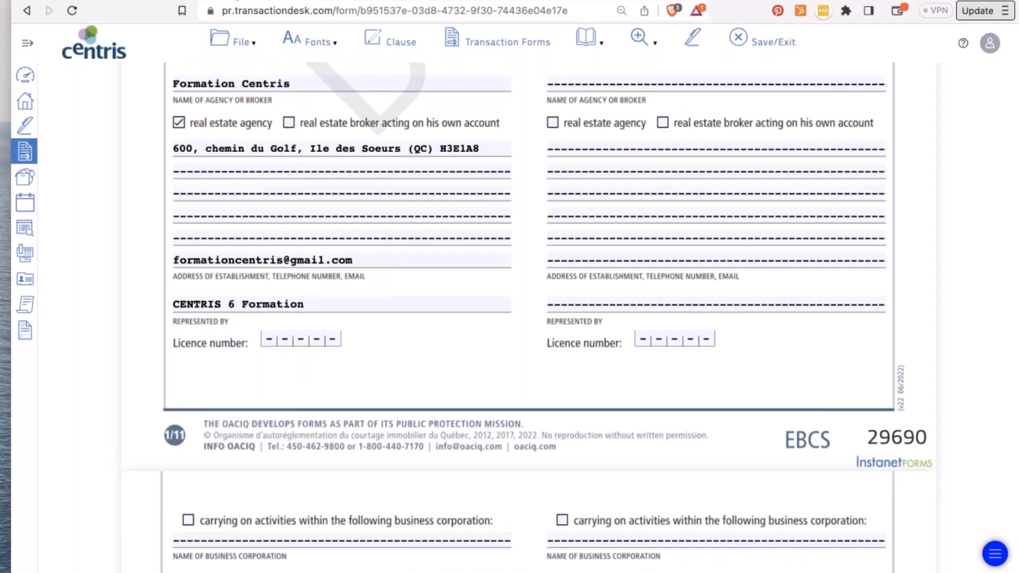
# - Clear the placeholder dashes from the form's blank fields
pyautogui.click(242, 42)
pyautogui.moveTo(246, 210)
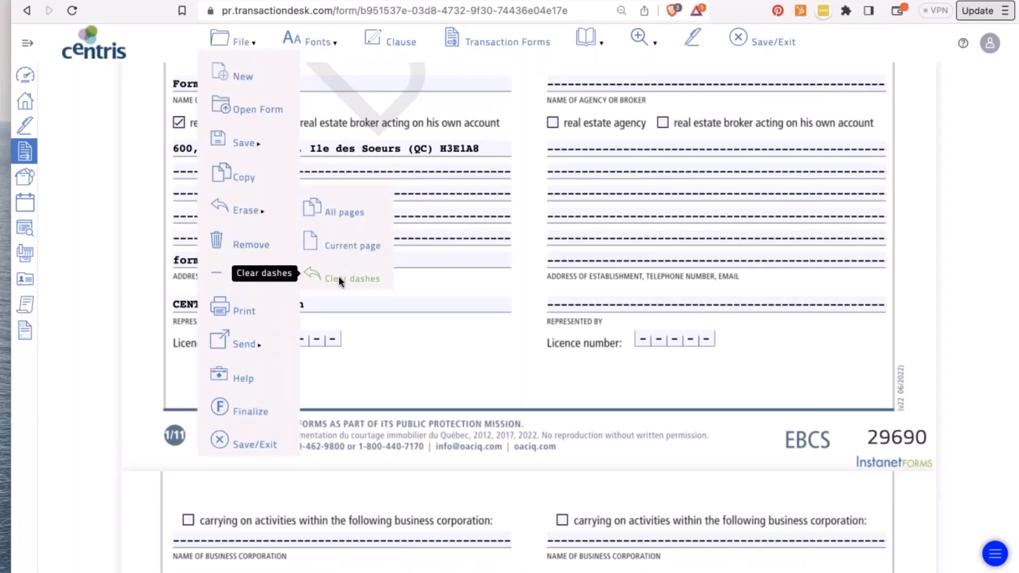
pyautogui.click(340, 279)
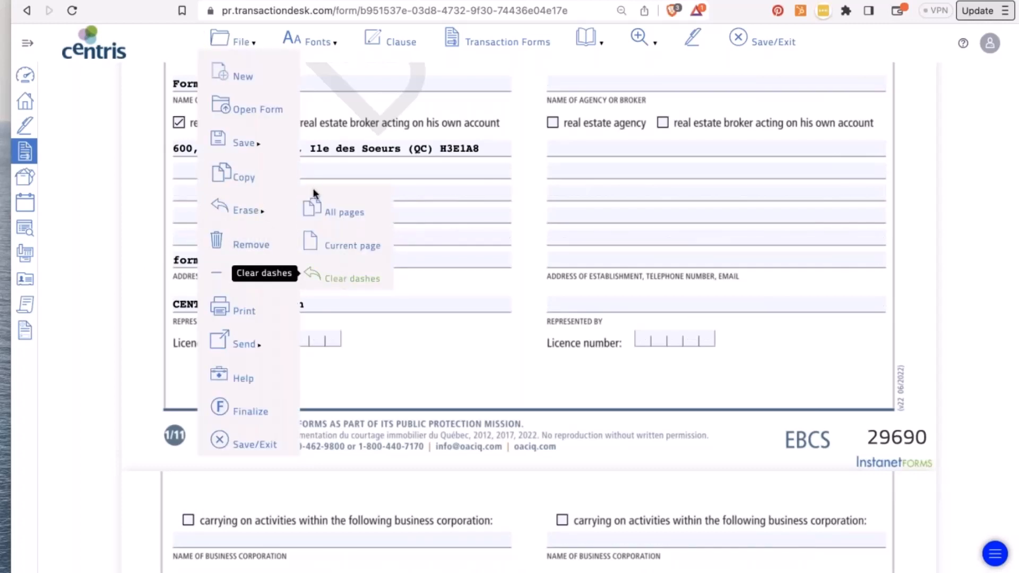
pyautogui.click(242, 43)
pyautogui.moveTo(242, 199)
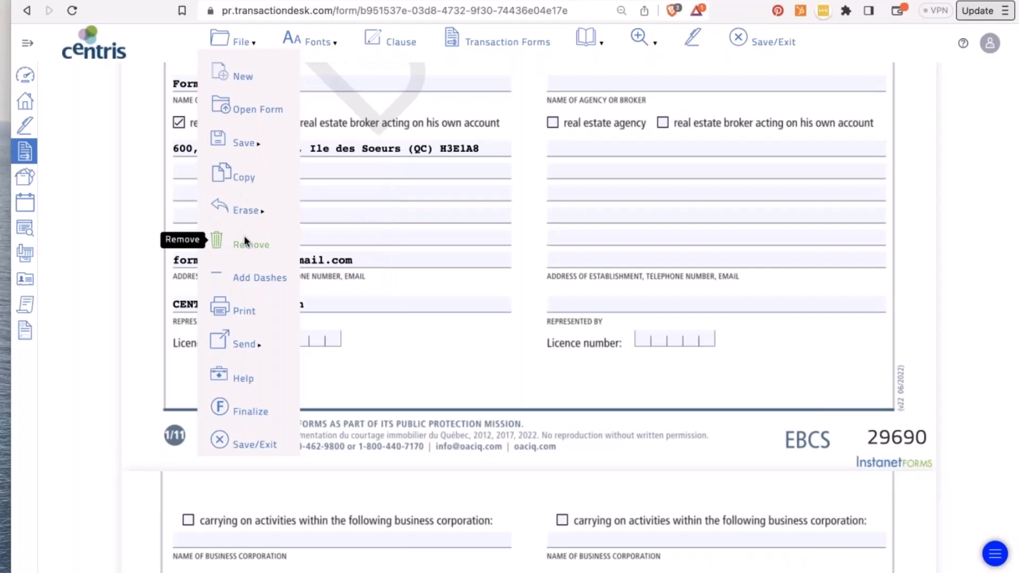
# - Start emailing the EBCS 29690 copy and include the [31341] DS form
pyautogui.moveTo(244, 307)
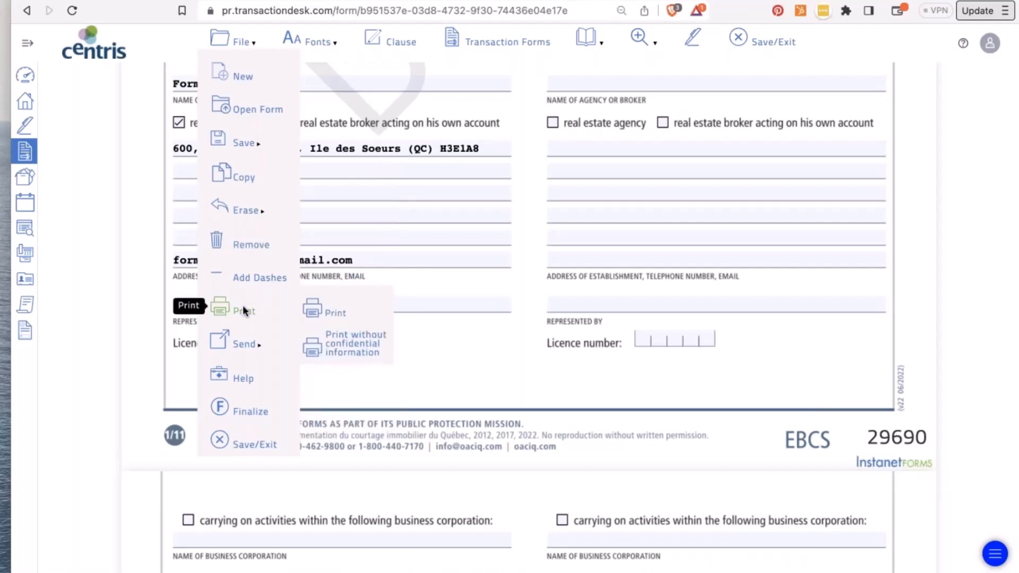
pyautogui.moveTo(246, 346)
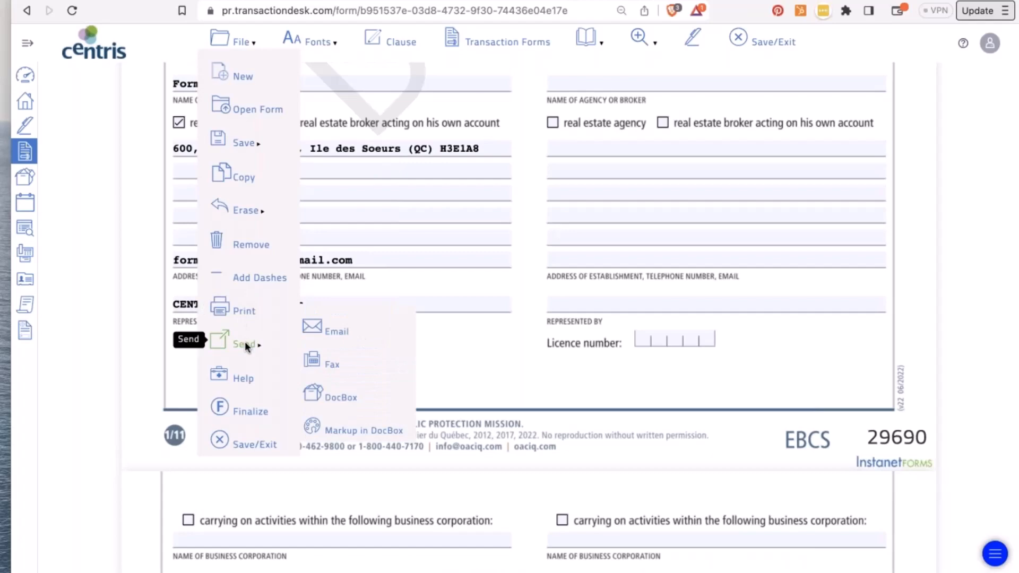
pyautogui.click(339, 327)
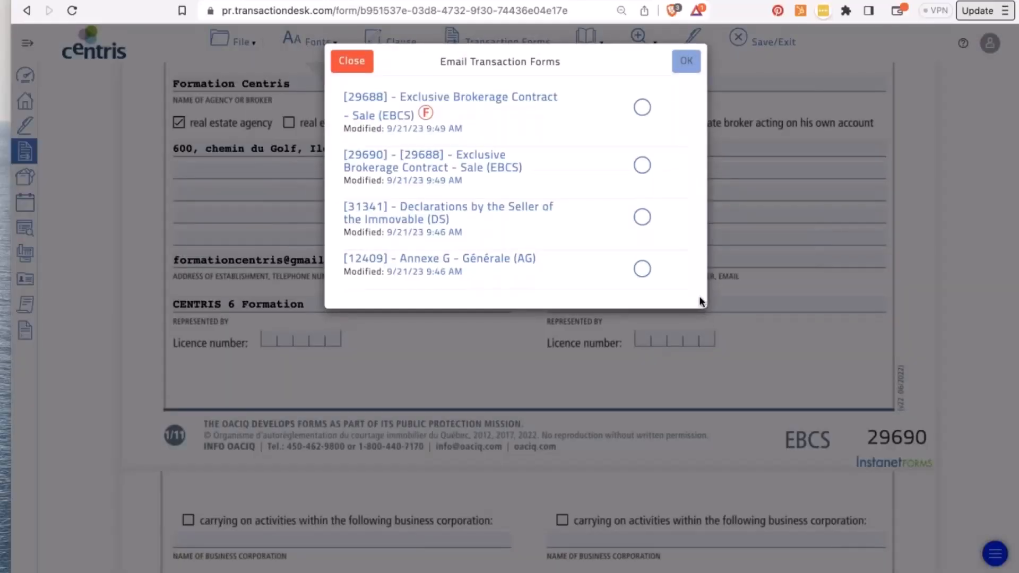
pyautogui.click(642, 217)
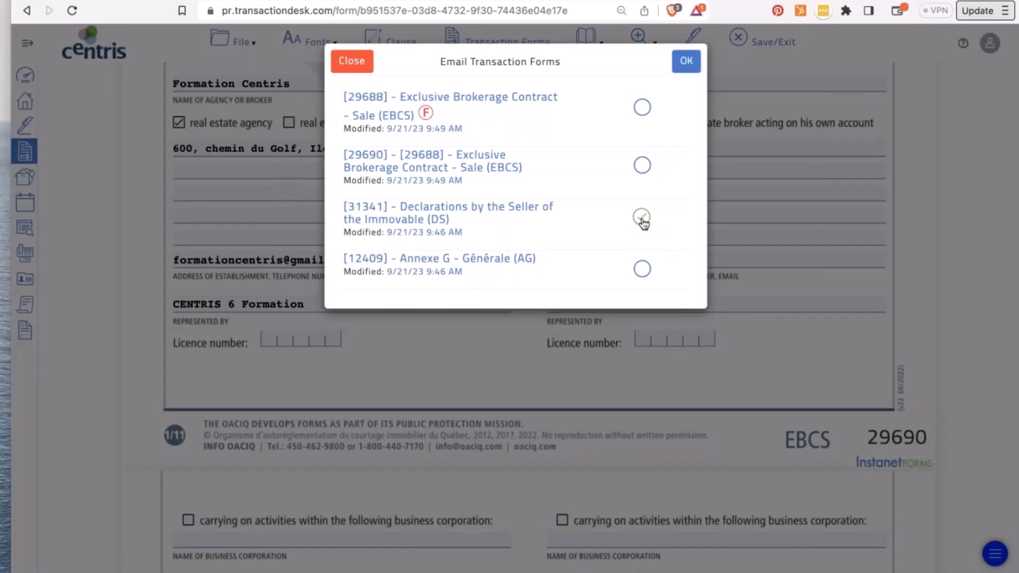
pyautogui.click(641, 165)
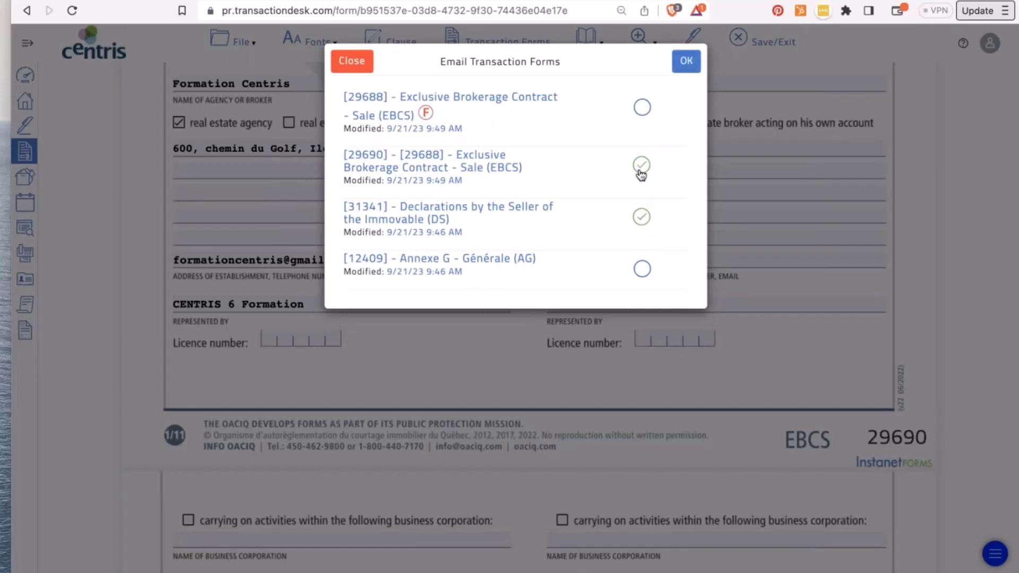
pyautogui.click(687, 61)
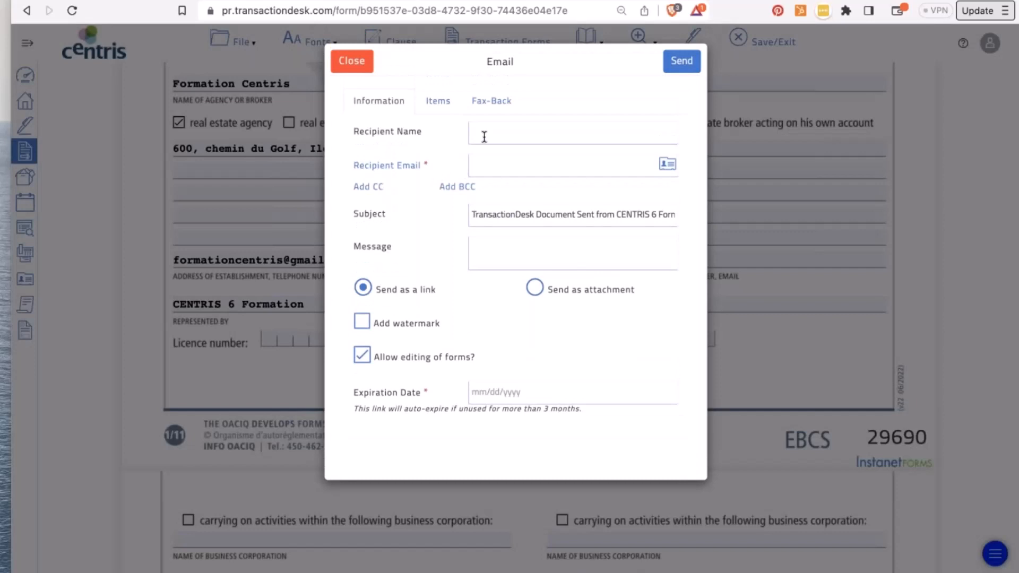
# - Enter the recipient's name and accept the suggested e-mail address
pyautogui.click(484, 137)
pyautogui.write('karina')
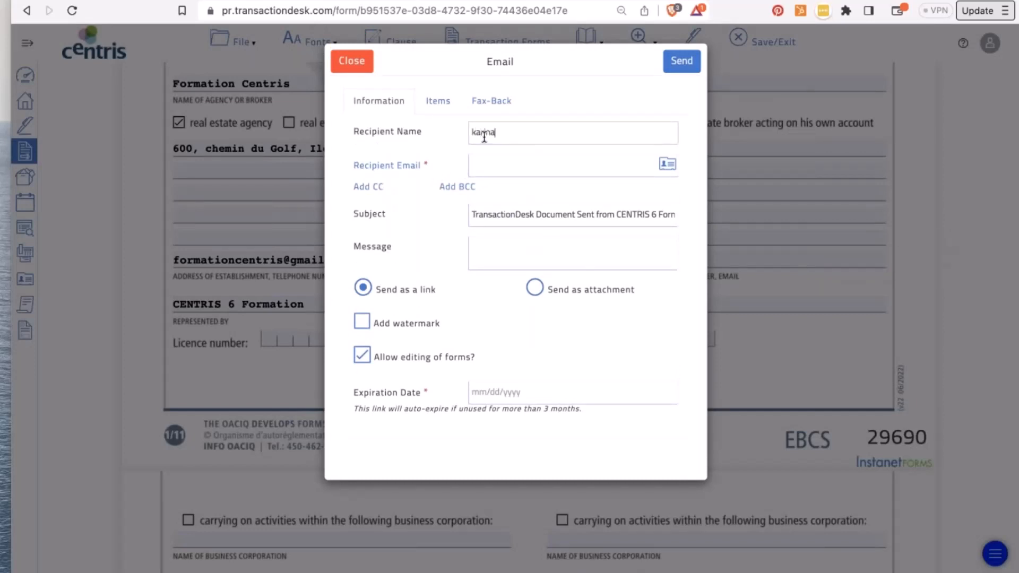
pyautogui.press('Tab')
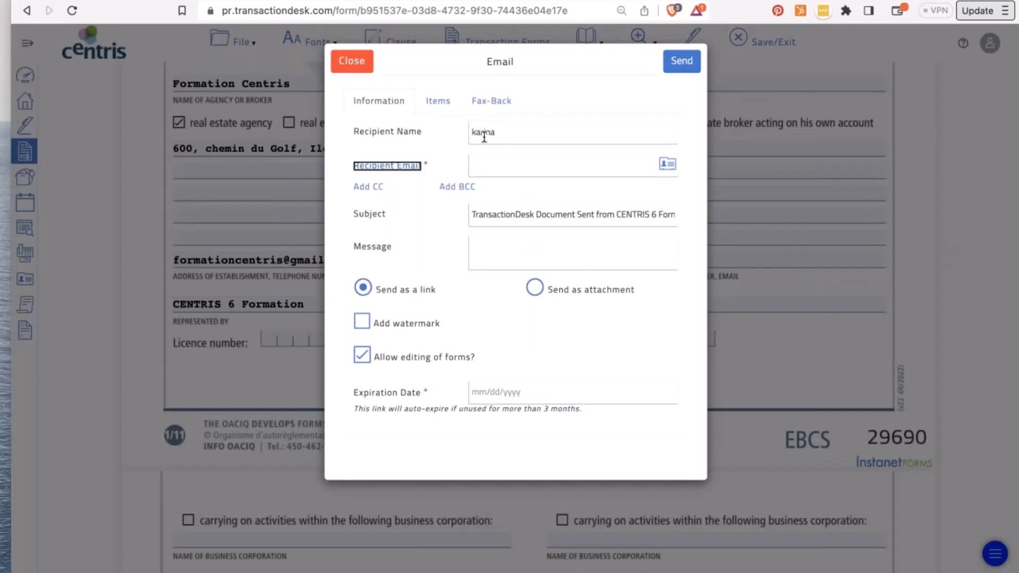
pyautogui.press('Tab')
pyautogui.press('super+v')
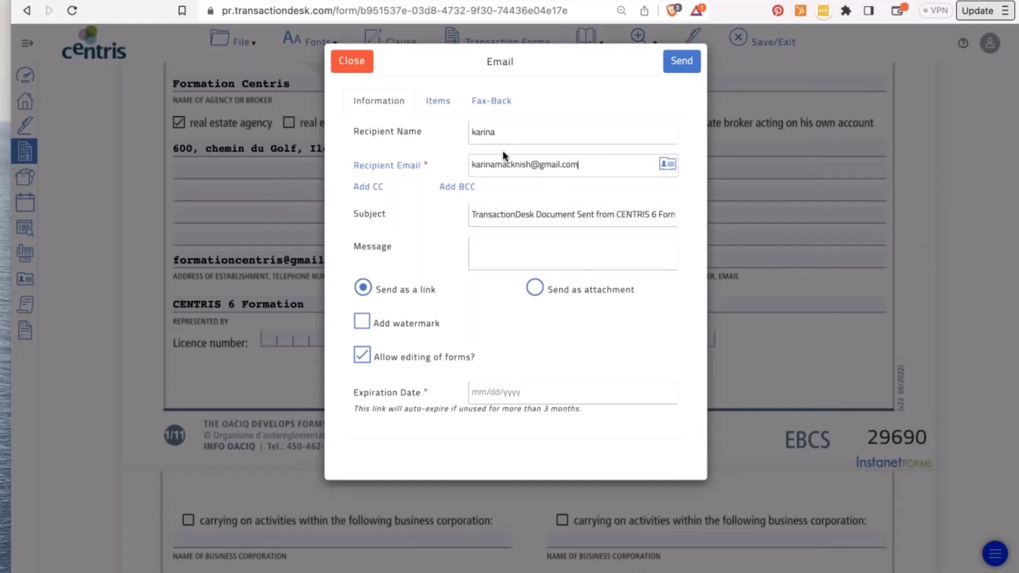
# - Write the message 'Please review and save any changes you may need to make.'
pyautogui.click(489, 255)
pyautogui.write('PLea')
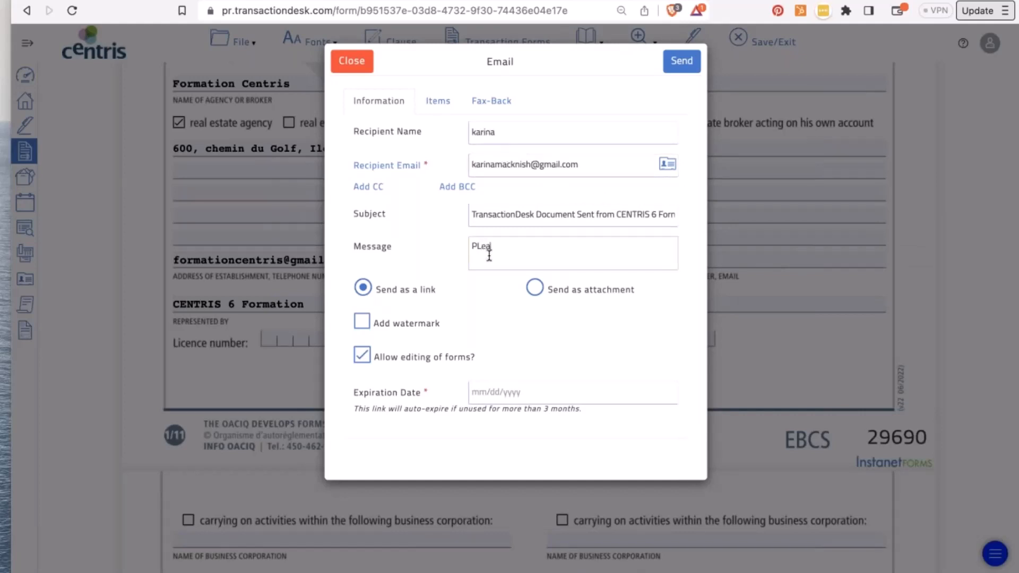
pyautogui.write('se review and save any changes ')
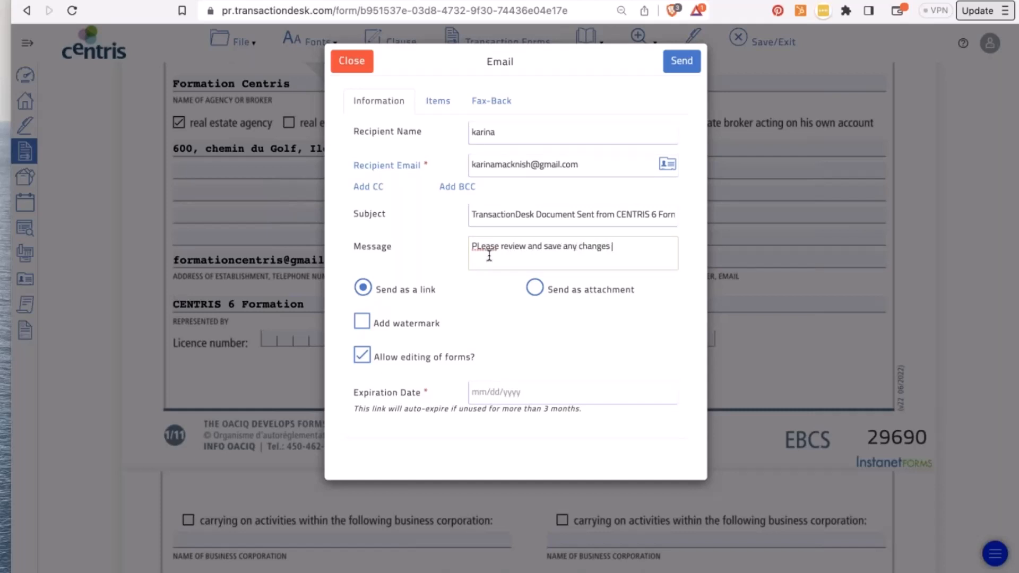
pyautogui.write('you may need to make.')
pyautogui.click(480, 245)
pyautogui.press('BackSpace')
pyautogui.press('Return')
pyautogui.write('l')
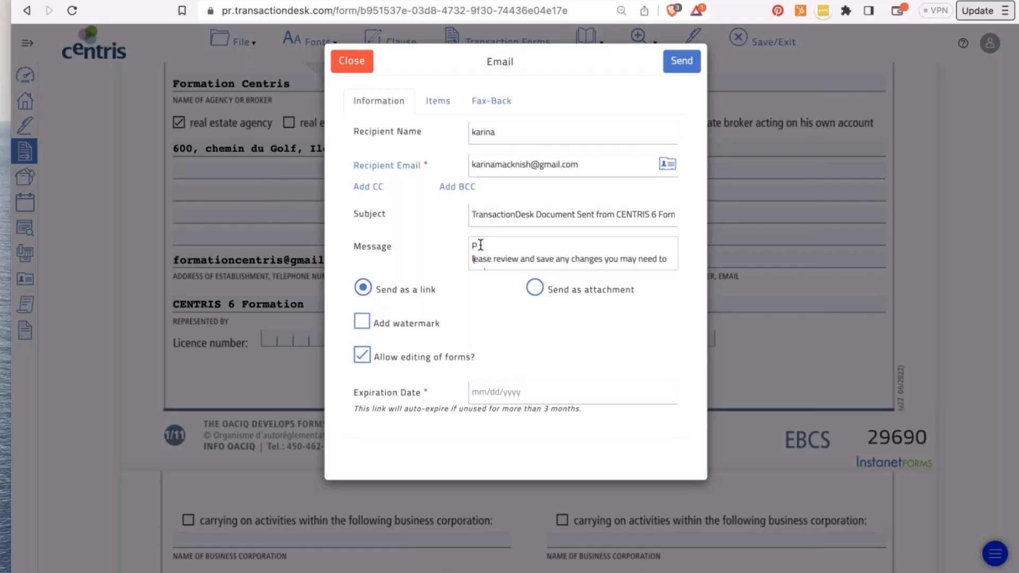
pyautogui.press('BackSpace')
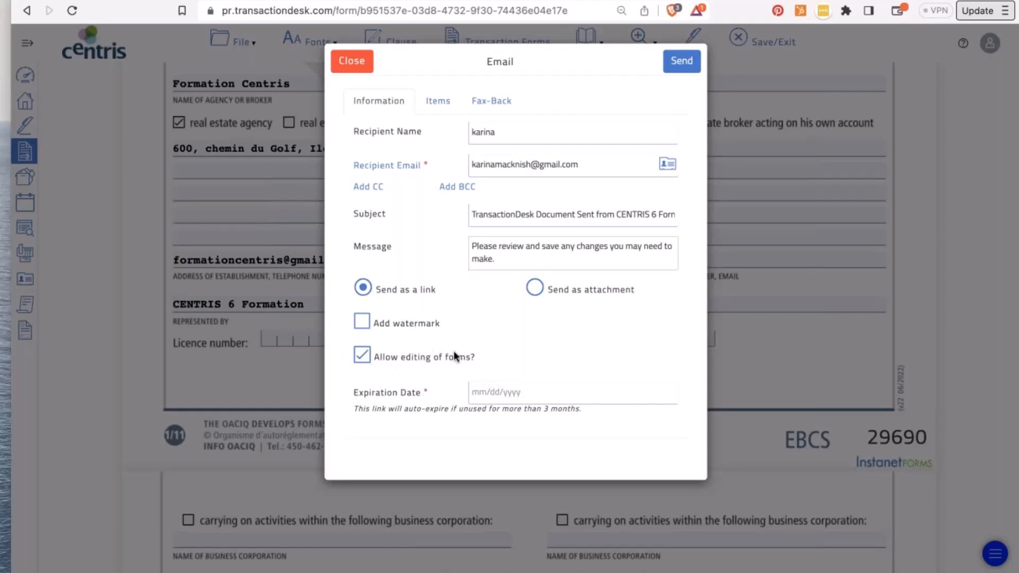
# - Set the link expiry to 09/22/2023 and review the documents being sent
pyautogui.click(489, 396)
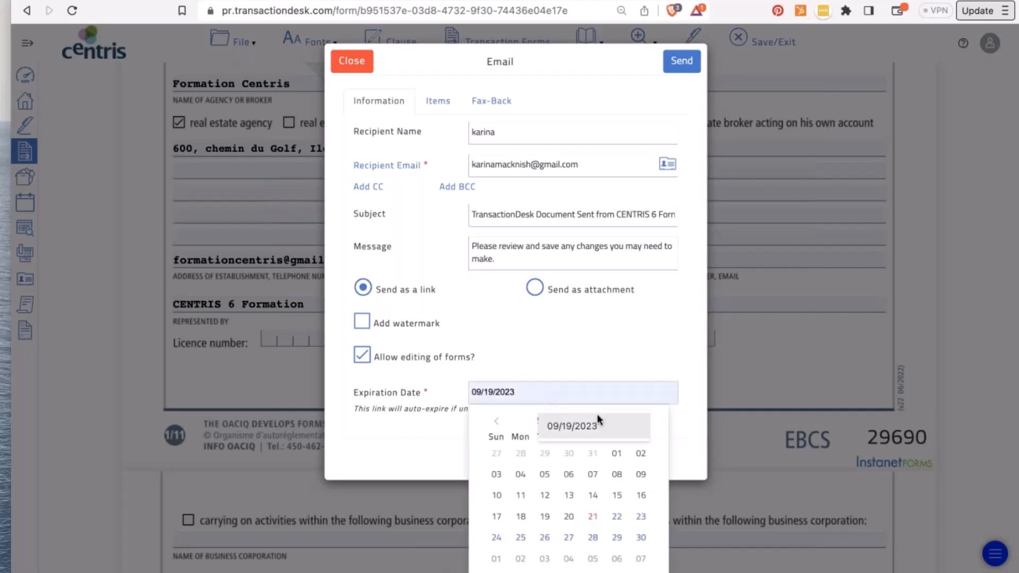
pyautogui.click(617, 517)
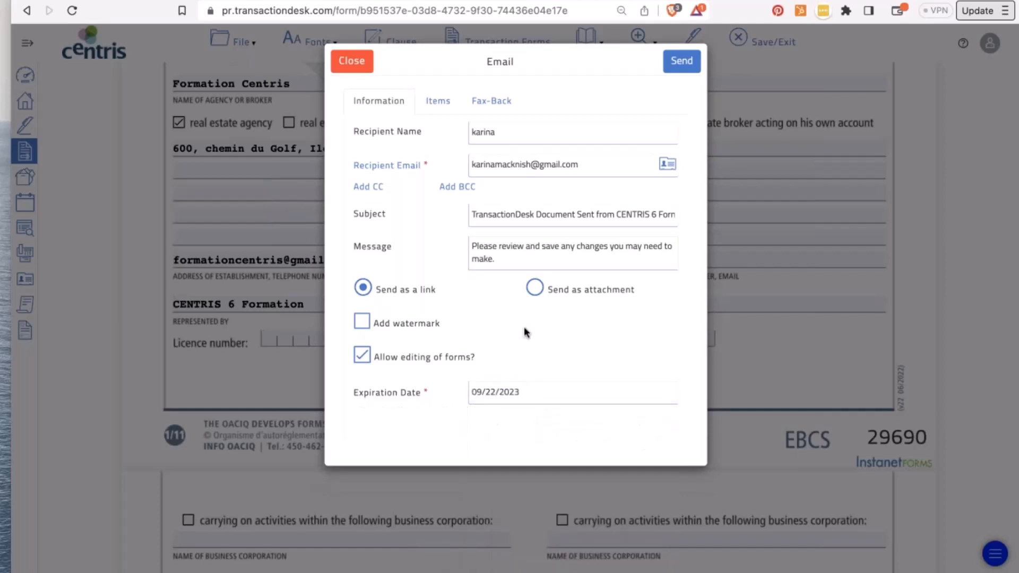
pyautogui.click(438, 100)
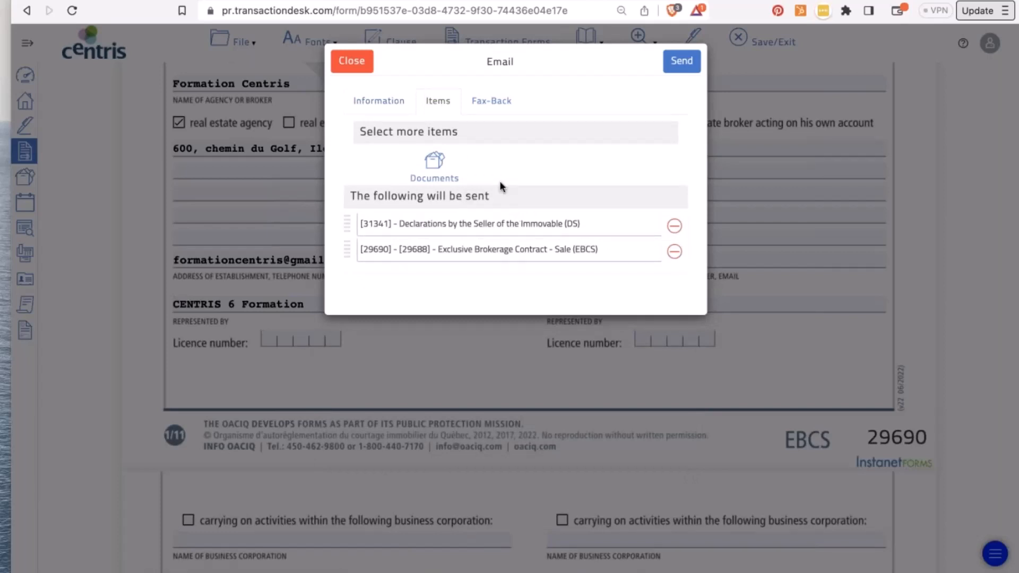
# - Leave the fax-back cover sheet unchecked and send the email with the DS and EBCS forms
pyautogui.click(492, 102)
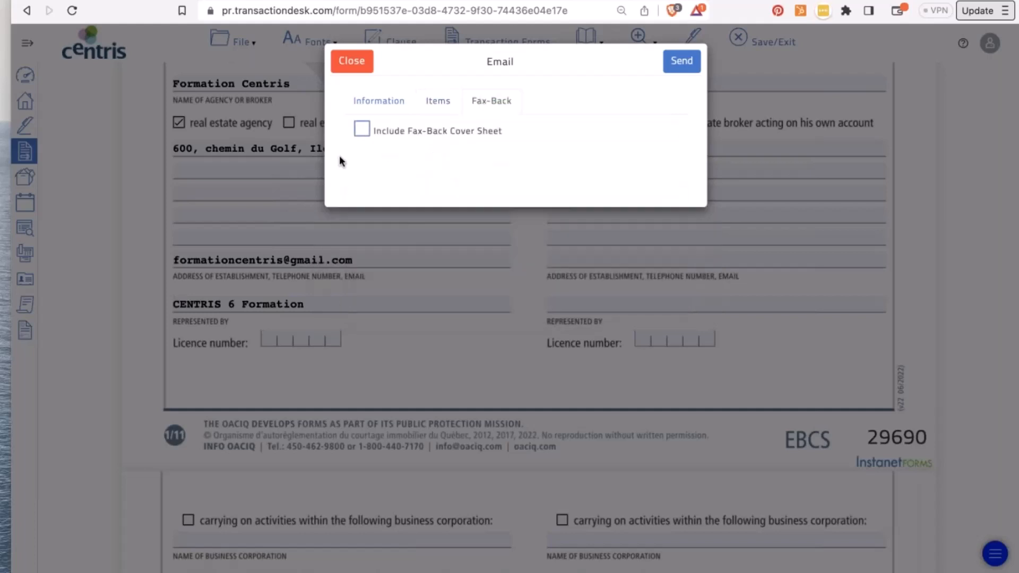
pyautogui.click(363, 129)
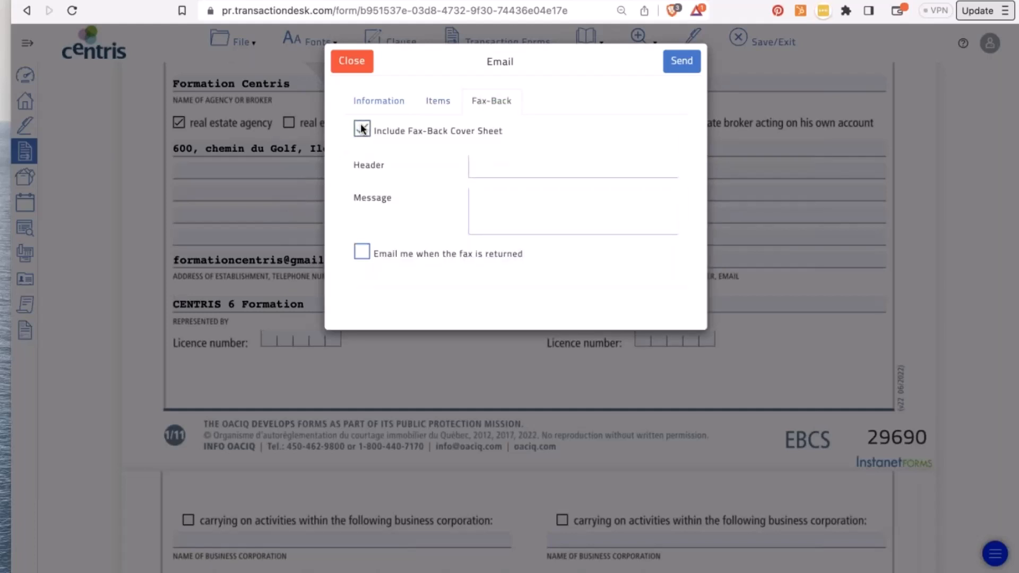
pyautogui.click(362, 129)
pyautogui.click(380, 102)
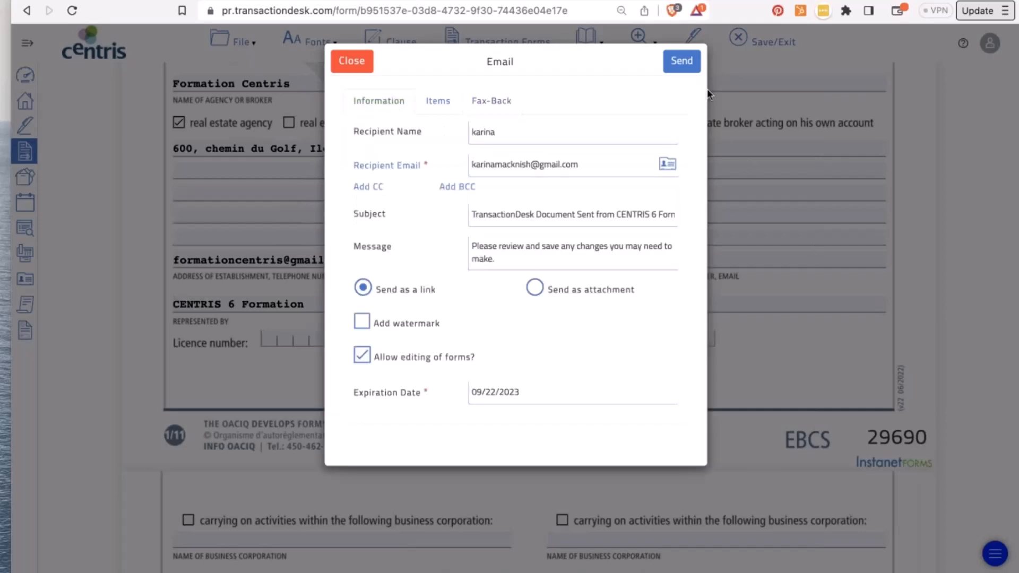
pyautogui.click(689, 62)
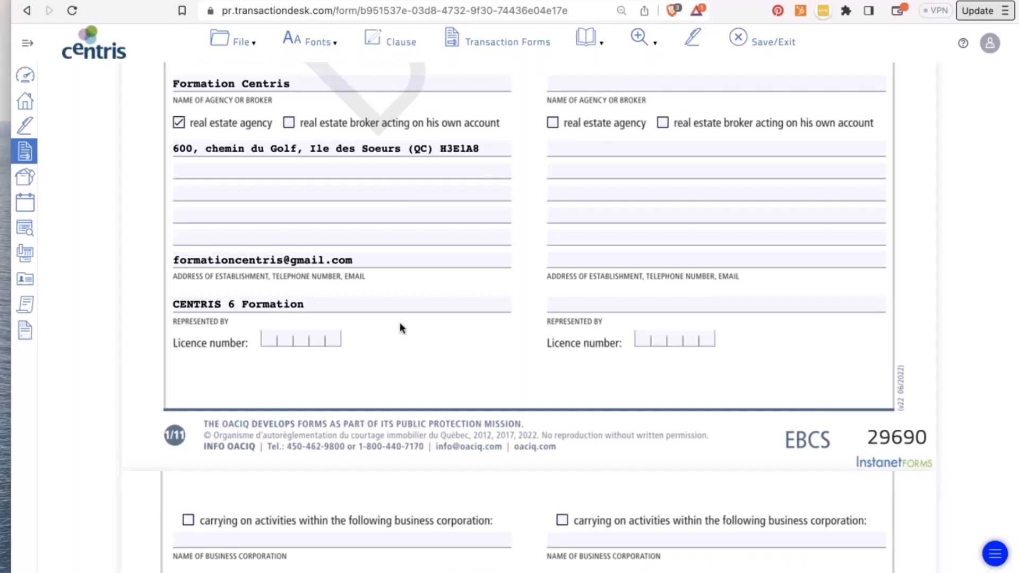
# - Make a new copy of the EBCS form, confirming with Yes
pyautogui.scroll(6, 400, 323)
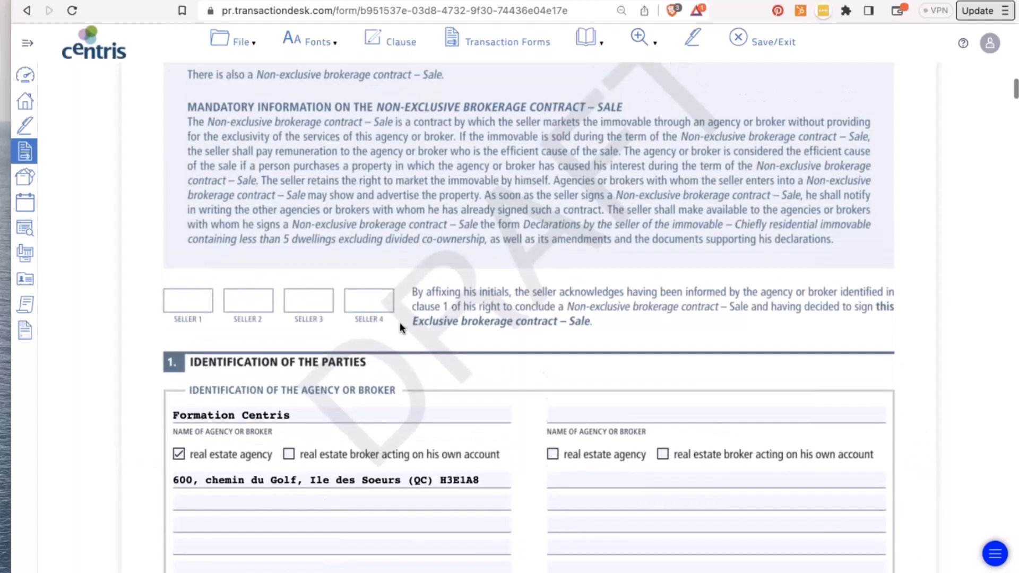
pyautogui.scroll(-8, 400, 324)
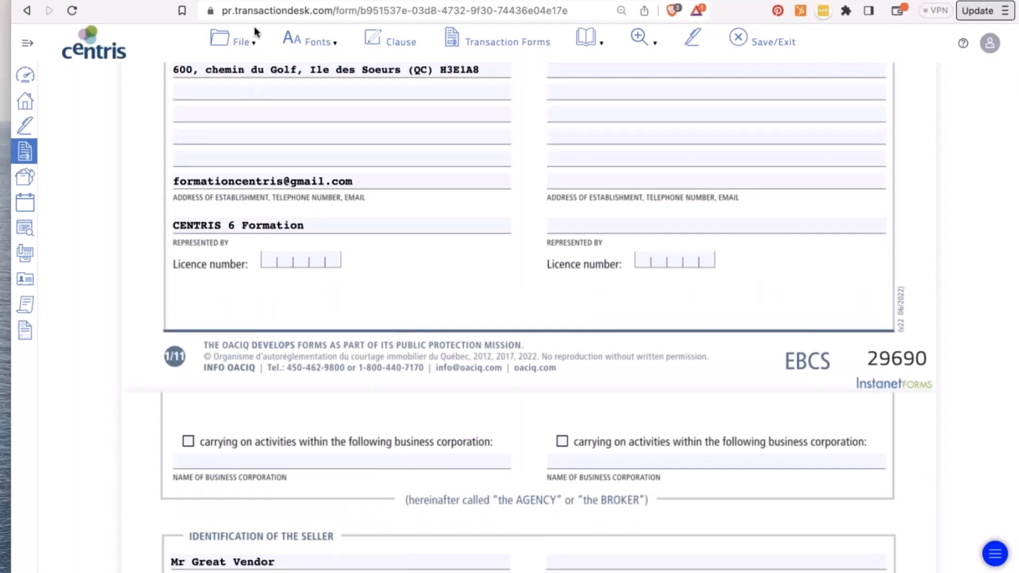
pyautogui.click(234, 46)
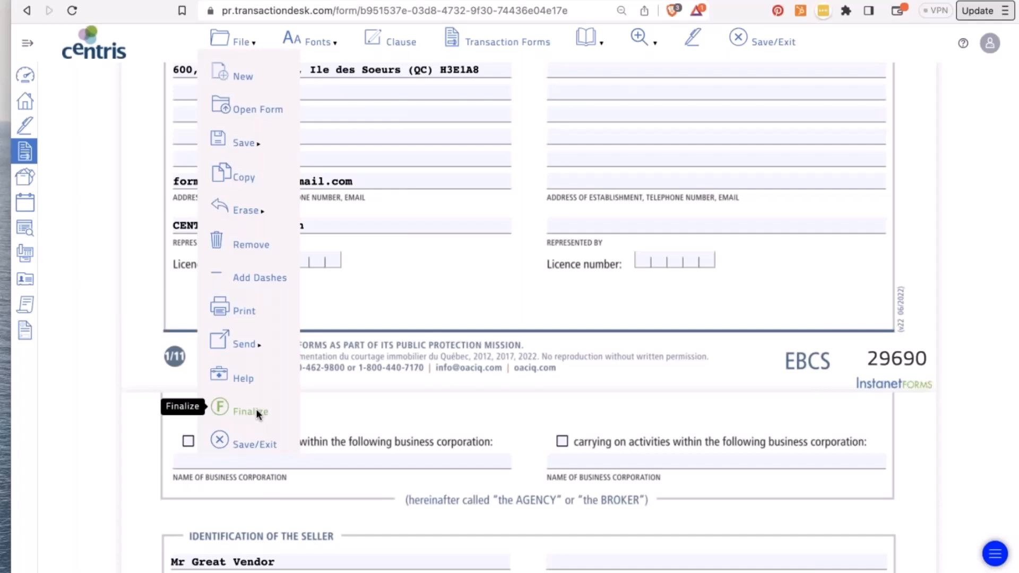
pyautogui.click(242, 178)
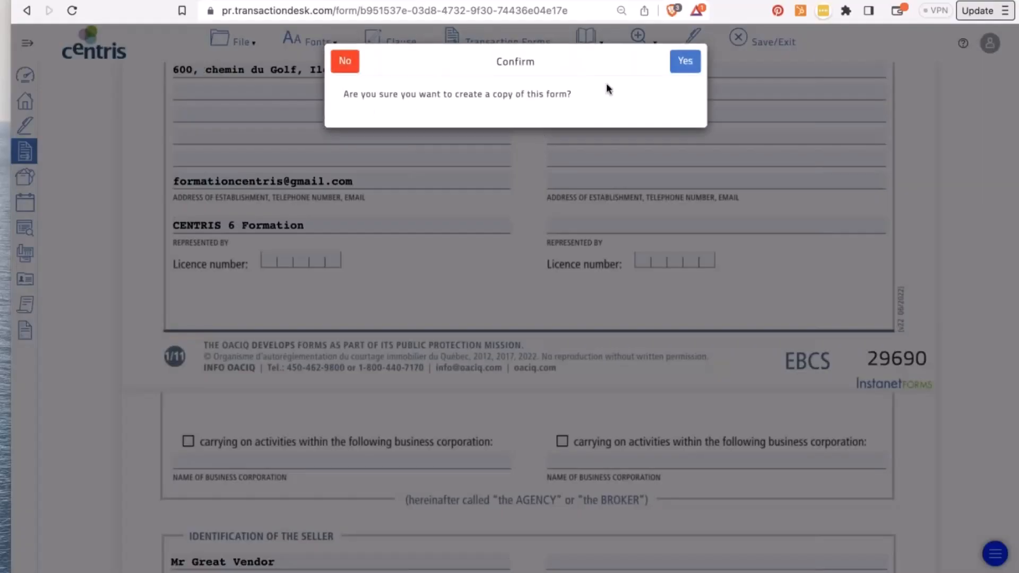
pyautogui.click(685, 62)
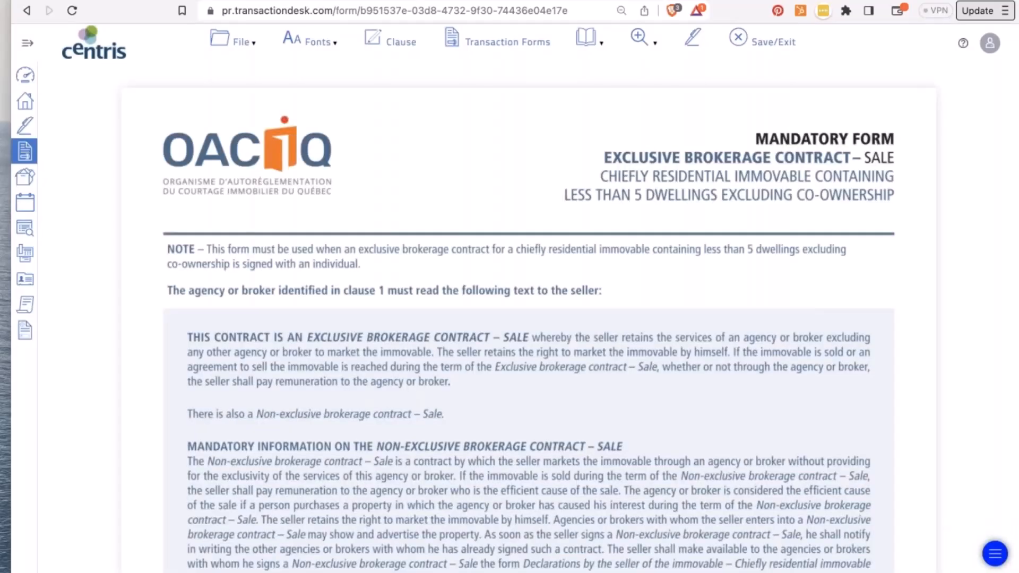
# - Scroll through the EBCS 29693 copy and open the Transaction Forms list
pyautogui.scroll(-1, 529, 319)
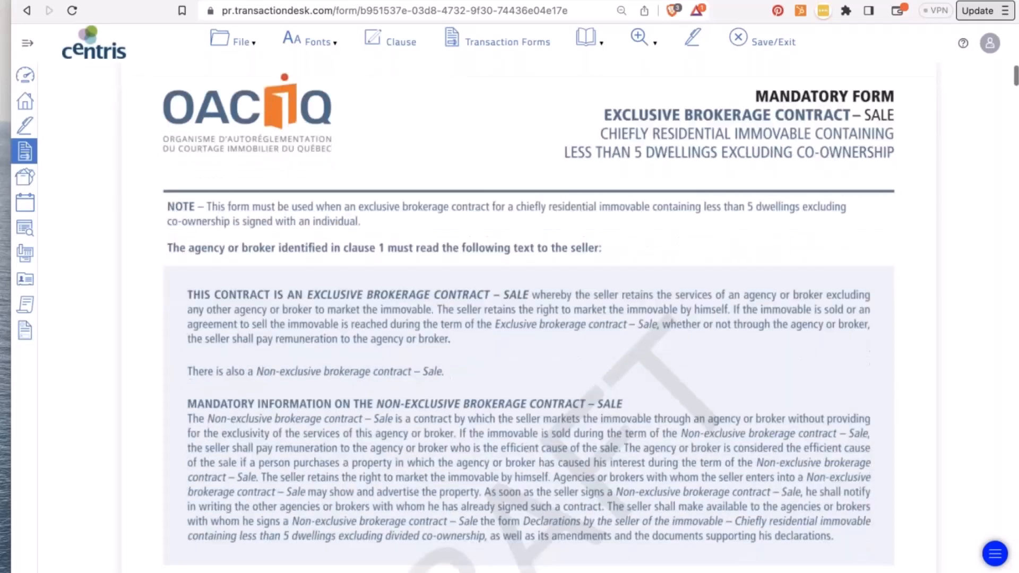
pyautogui.scroll(-10, 479, 384)
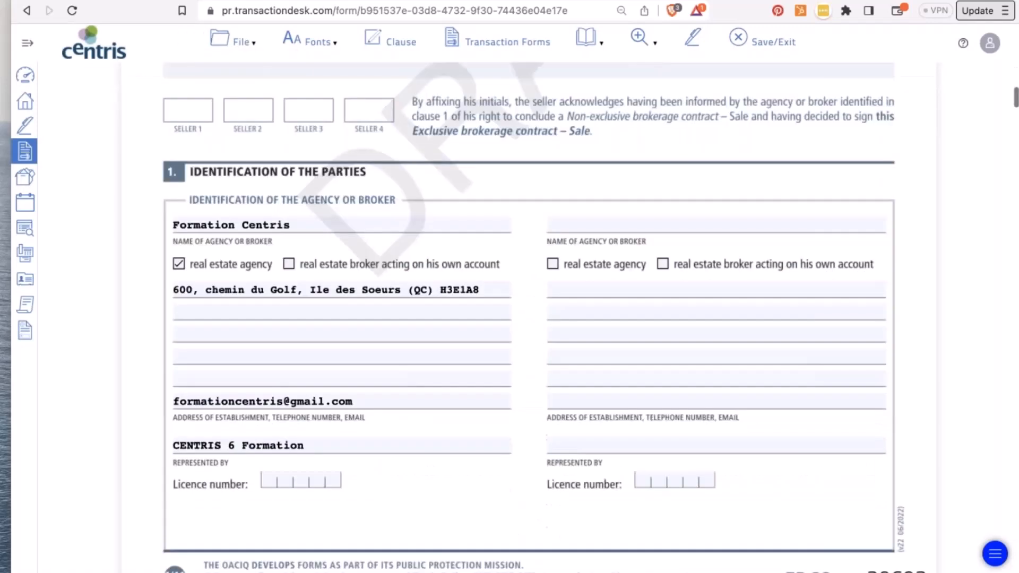
pyautogui.scroll(-20, 459, 361)
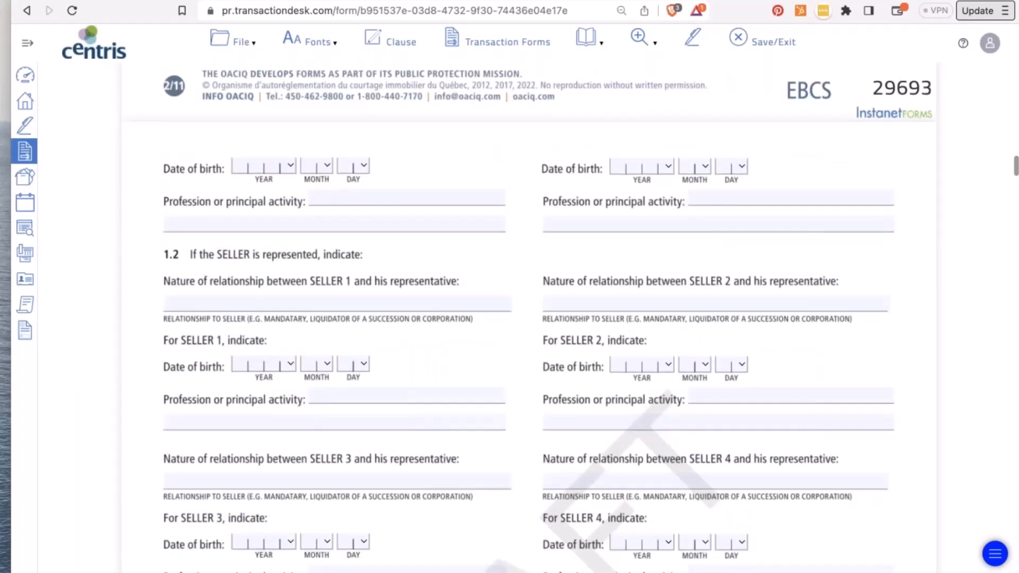
pyautogui.click(243, 41)
pyautogui.click(247, 112)
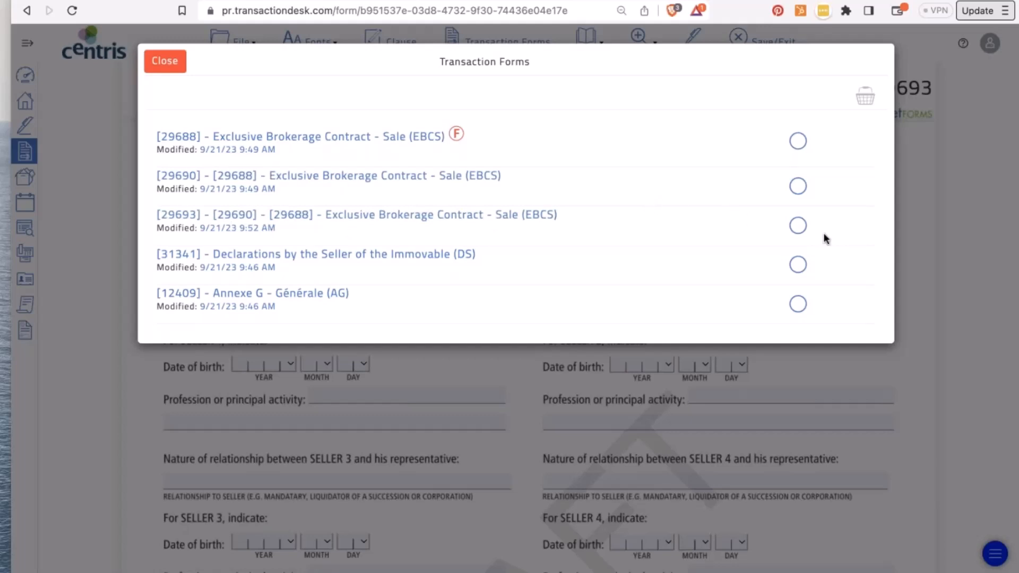
# - Remove the 29688 and 29690 EBCS copies from the basket and close the forms list
pyautogui.click(798, 185)
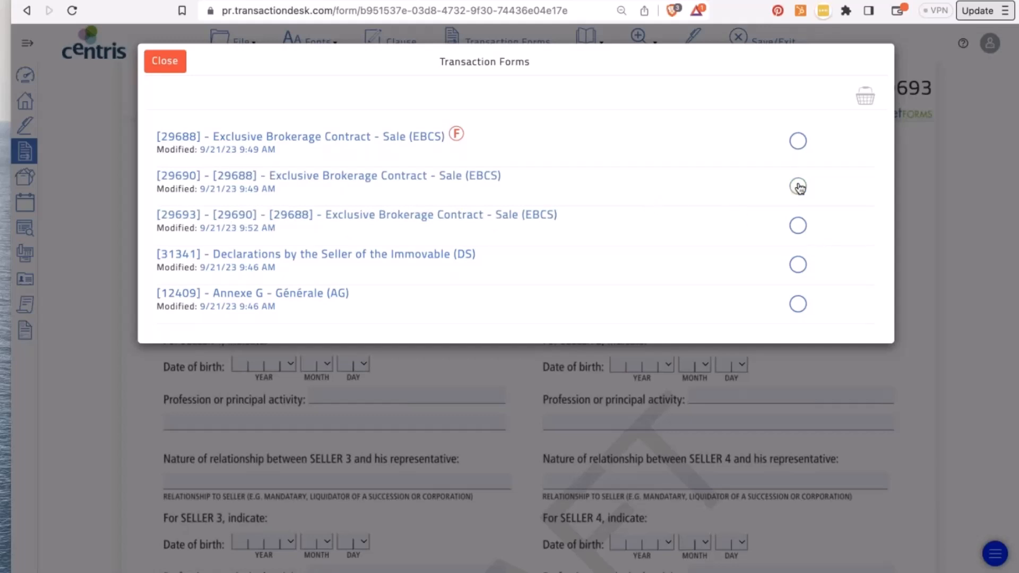
pyautogui.click(866, 96)
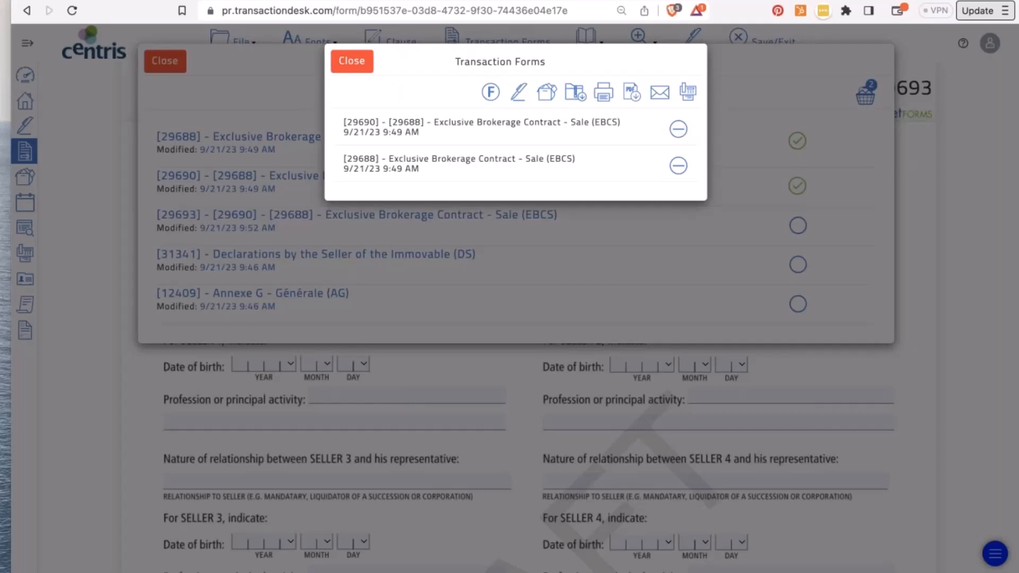
pyautogui.click(678, 128)
pyautogui.click(679, 128)
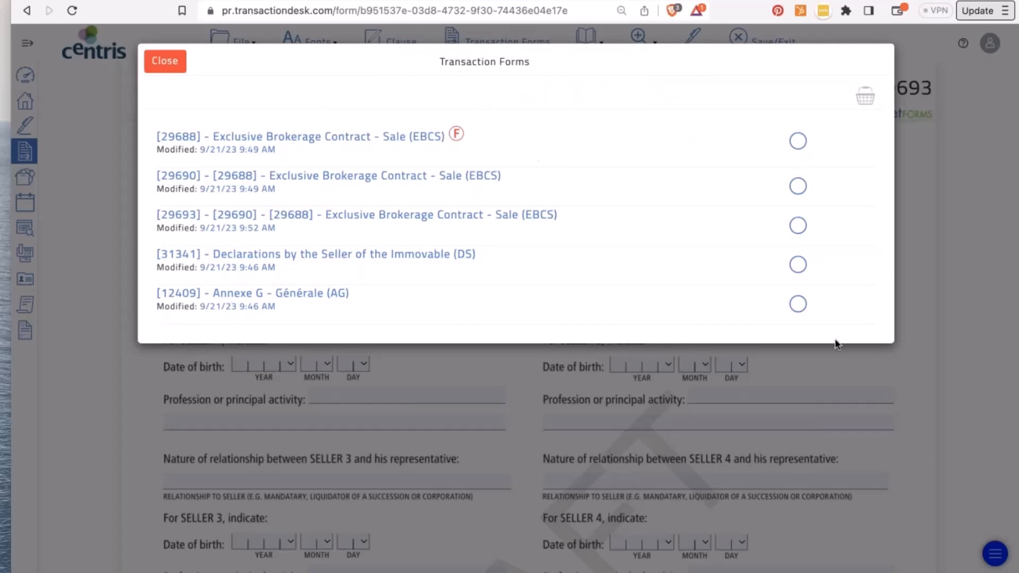
pyautogui.click(164, 61)
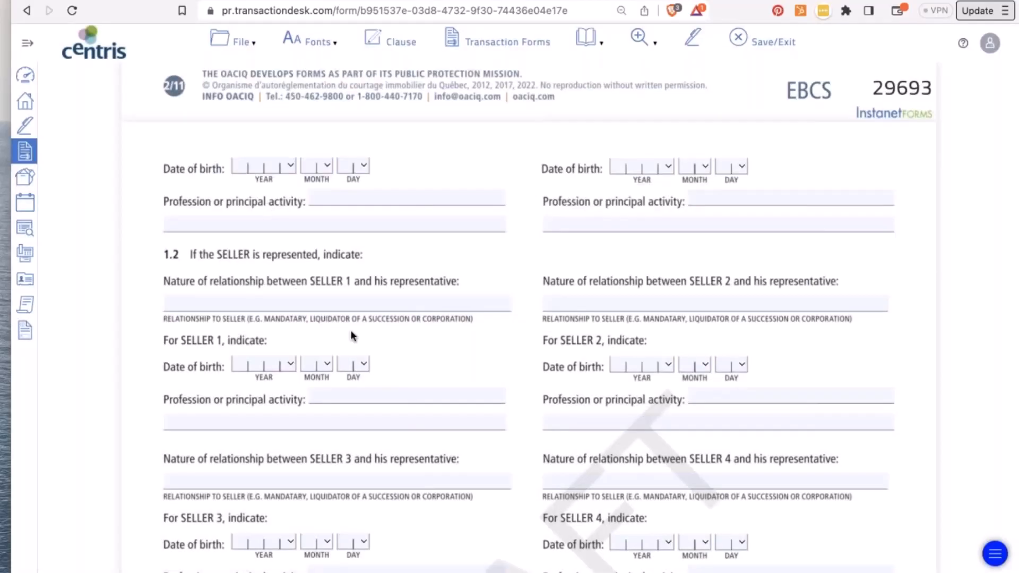
# - Scroll down to section 11.1 and make its field the active one
pyautogui.scroll(-5, 352, 336)
pyautogui.scroll(-5, 351, 335)
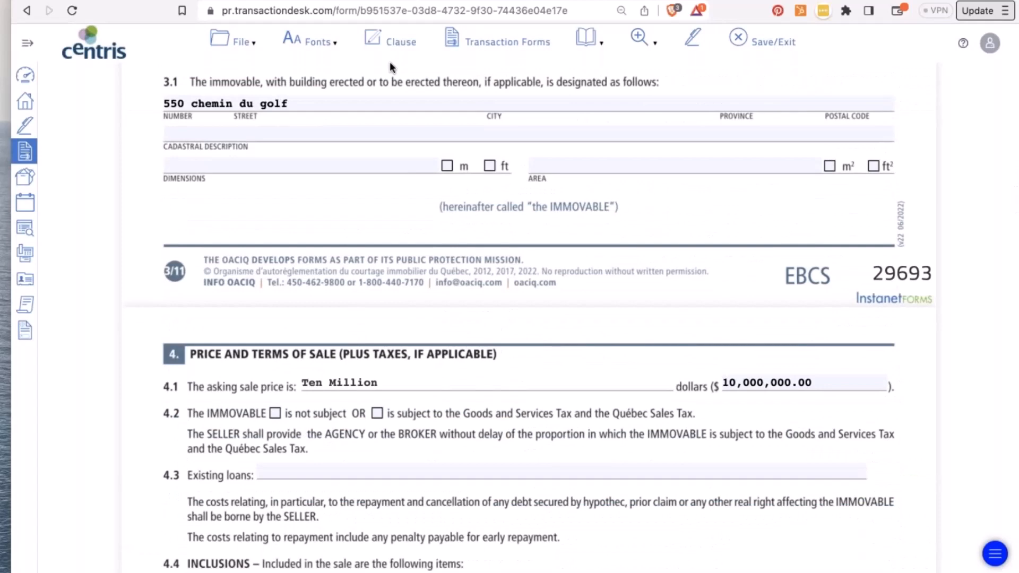
pyautogui.scroll(-8, 531, 470)
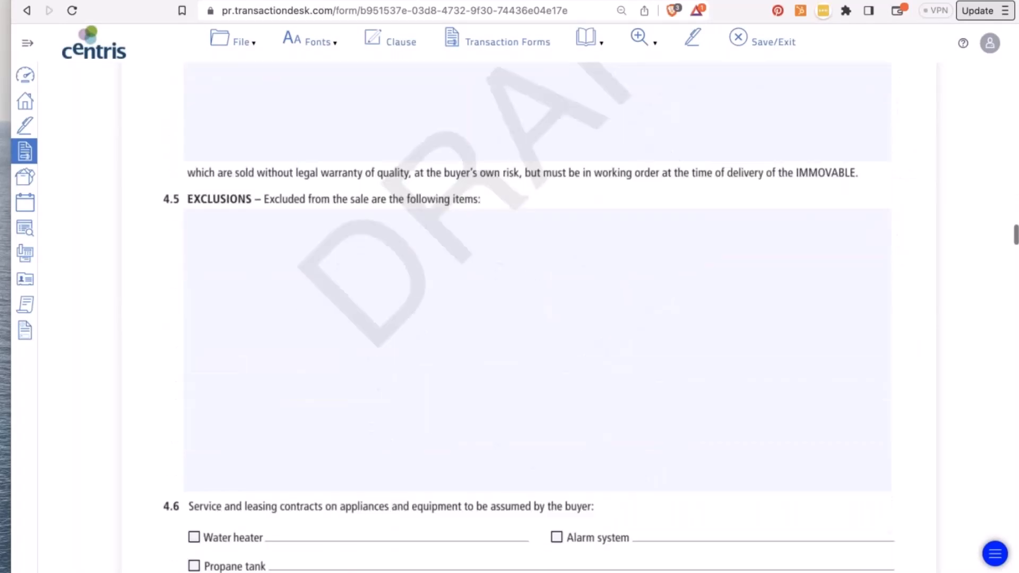
pyautogui.click(332, 274)
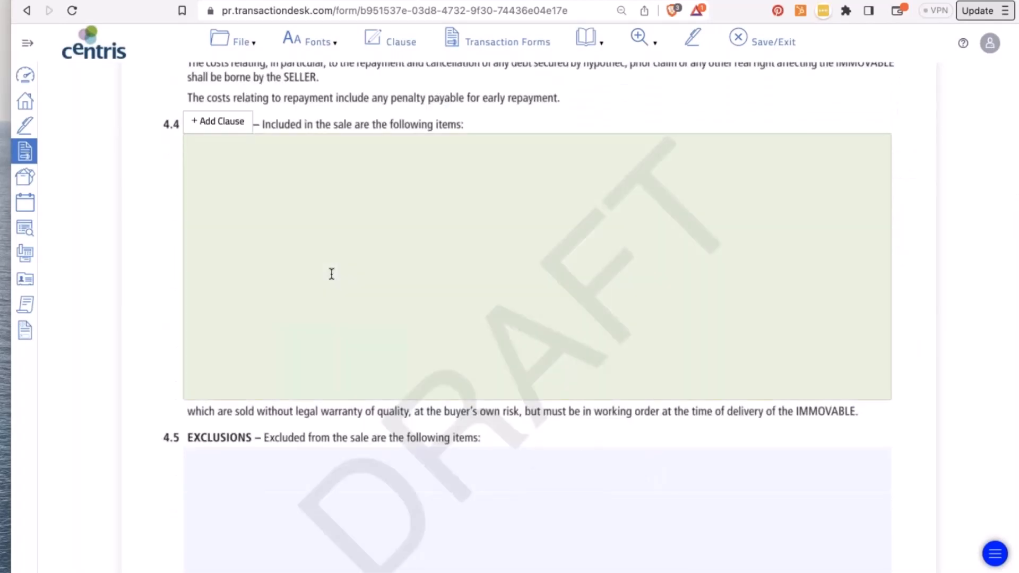
pyautogui.scroll(-16, 331, 274)
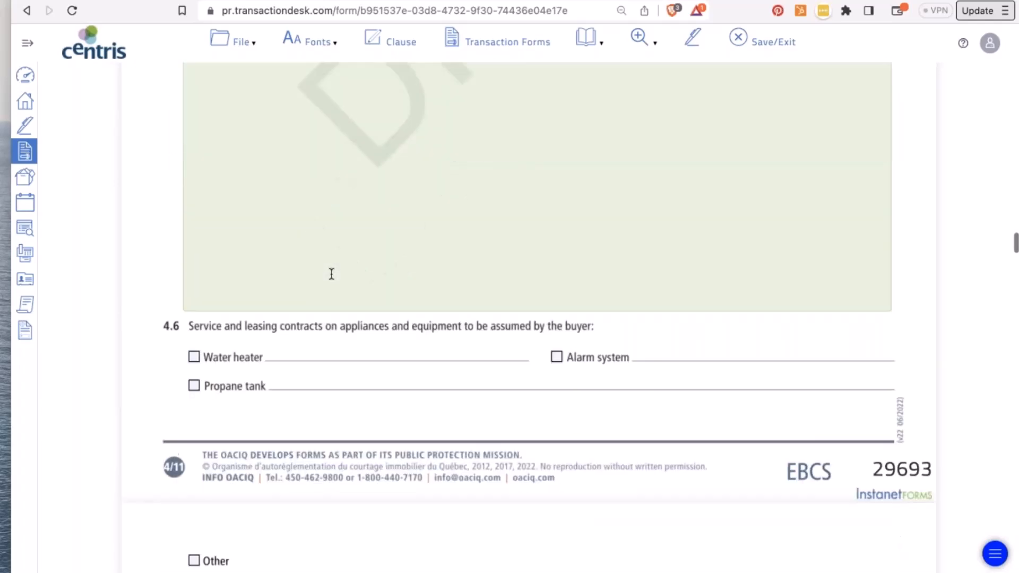
pyautogui.scroll(-20, 529, 319)
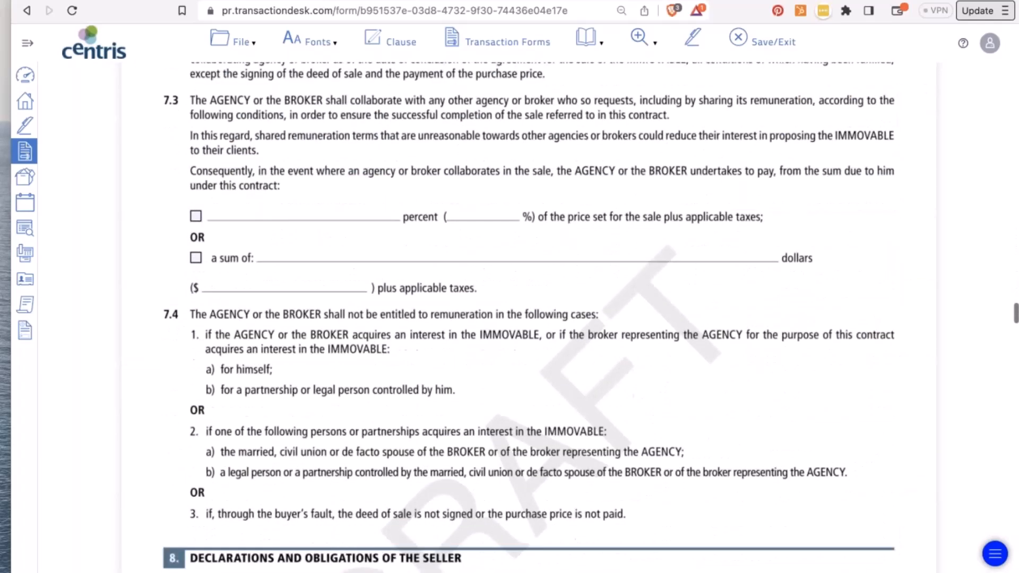
pyautogui.scroll(-20, 330, 266)
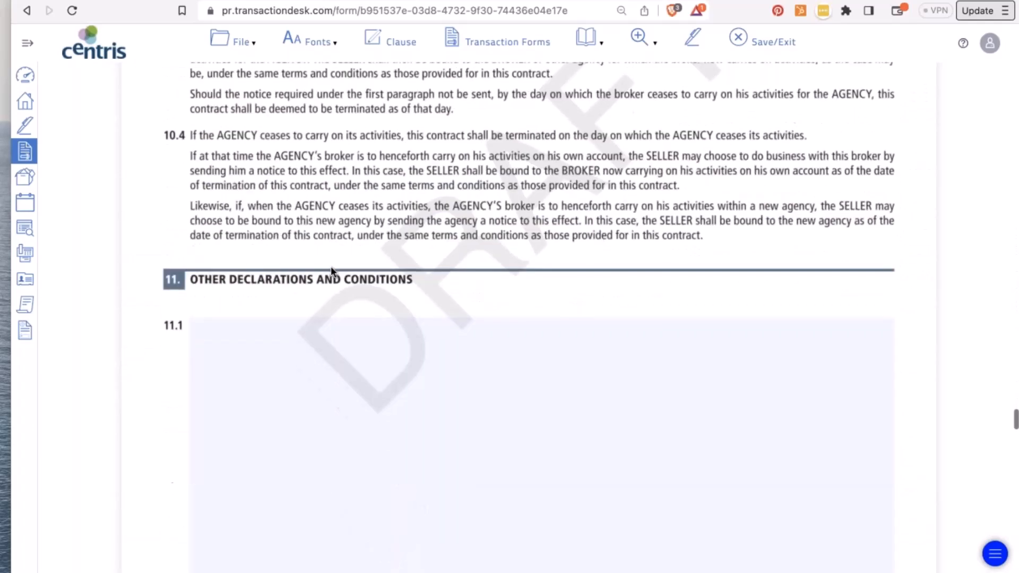
pyautogui.click(300, 303)
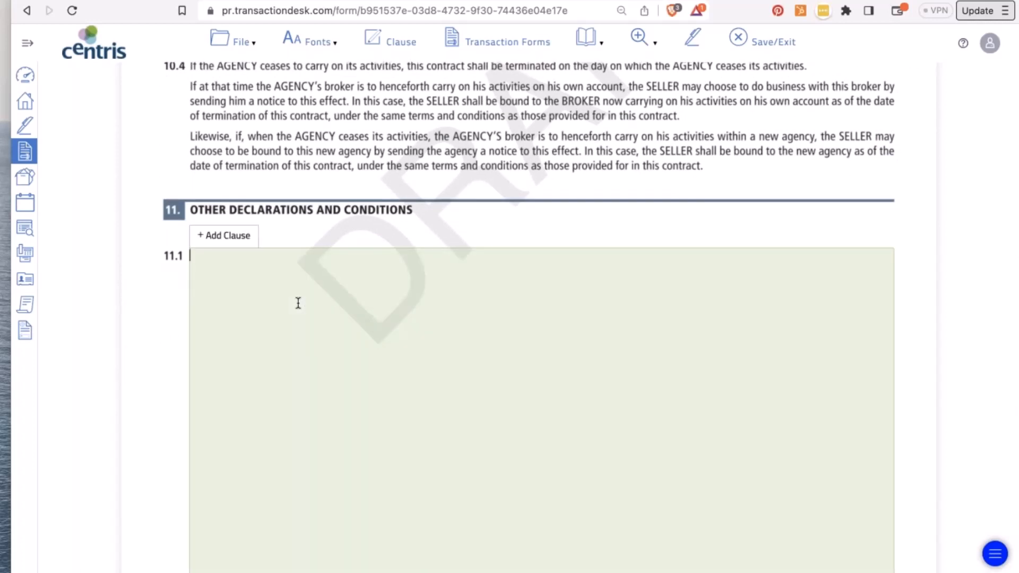
pyautogui.click(219, 237)
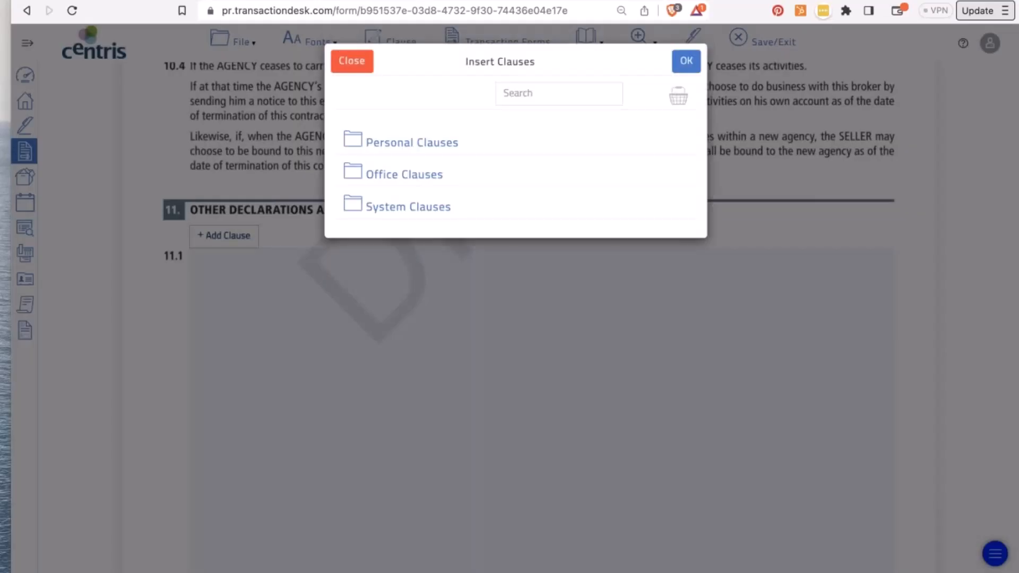
pyautogui.click(353, 62)
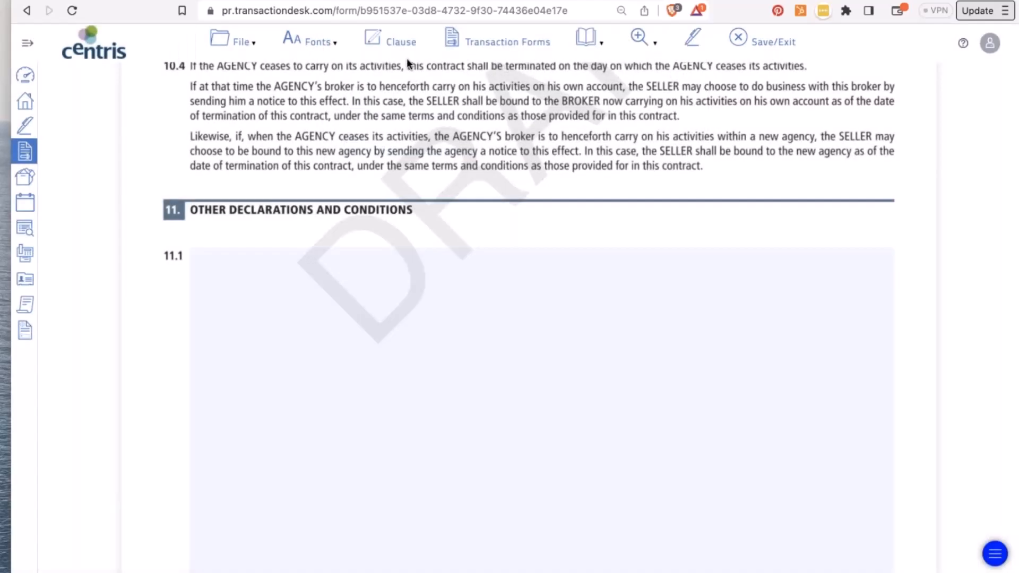
# - Browse the Personal and Office clause folders, previewing the -0.5% clause
pyautogui.click(344, 343)
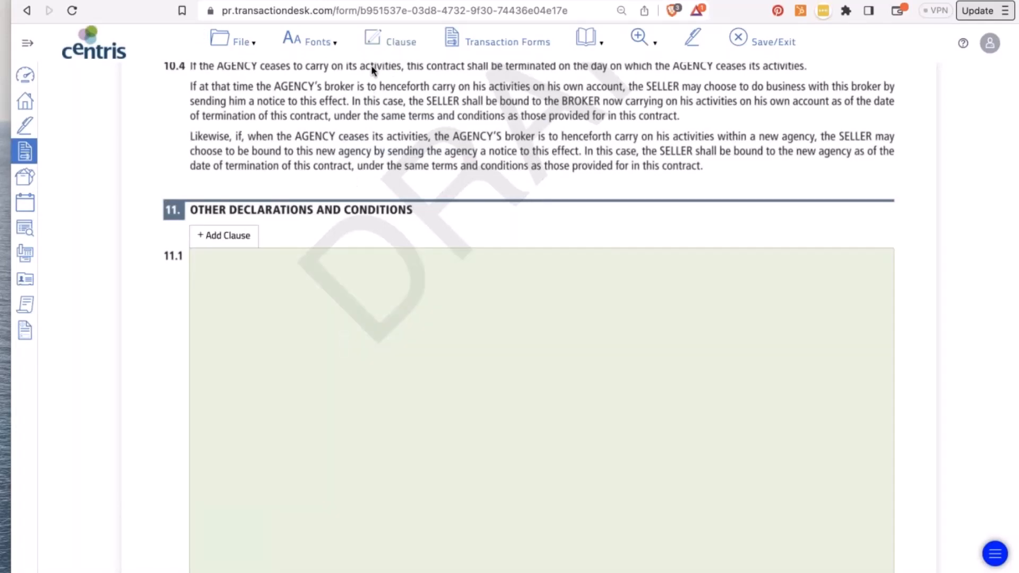
pyautogui.click(381, 42)
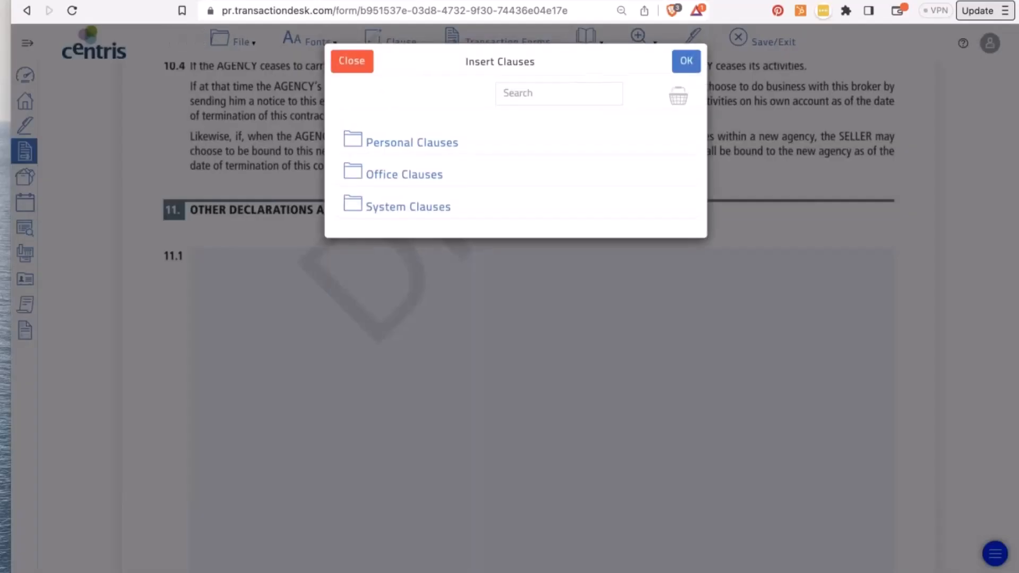
pyautogui.click(393, 152)
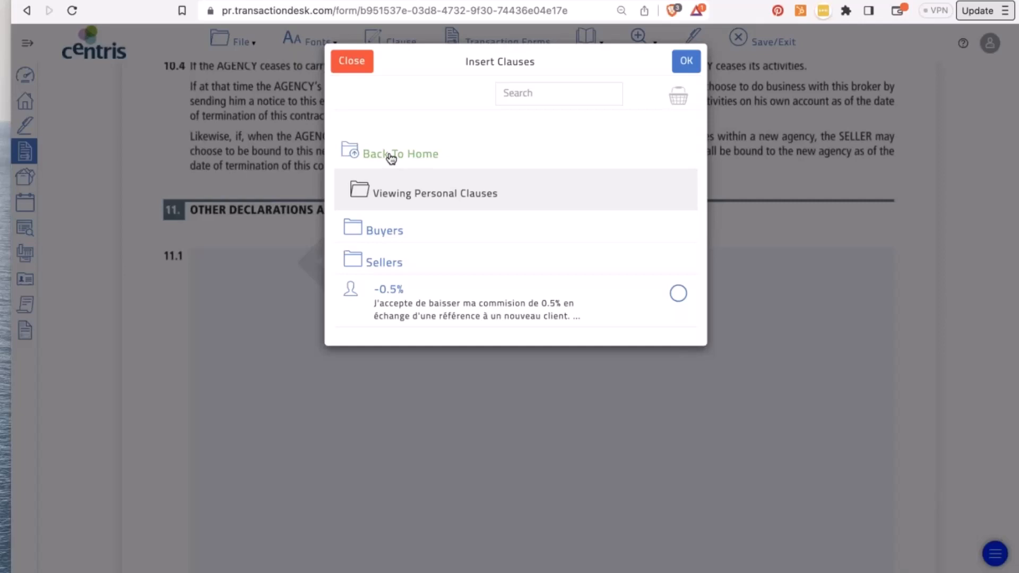
pyautogui.click(393, 302)
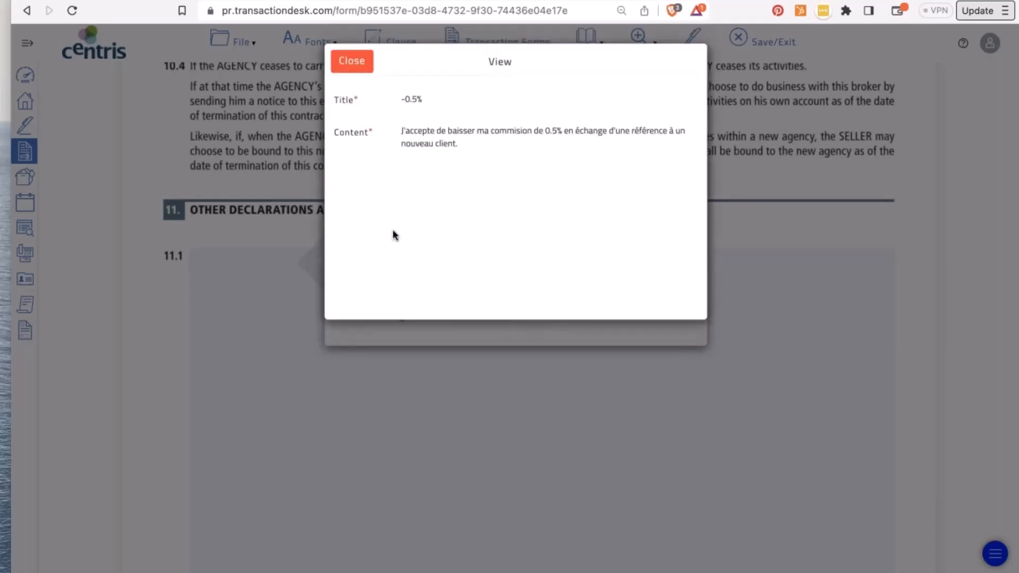
pyautogui.click(353, 62)
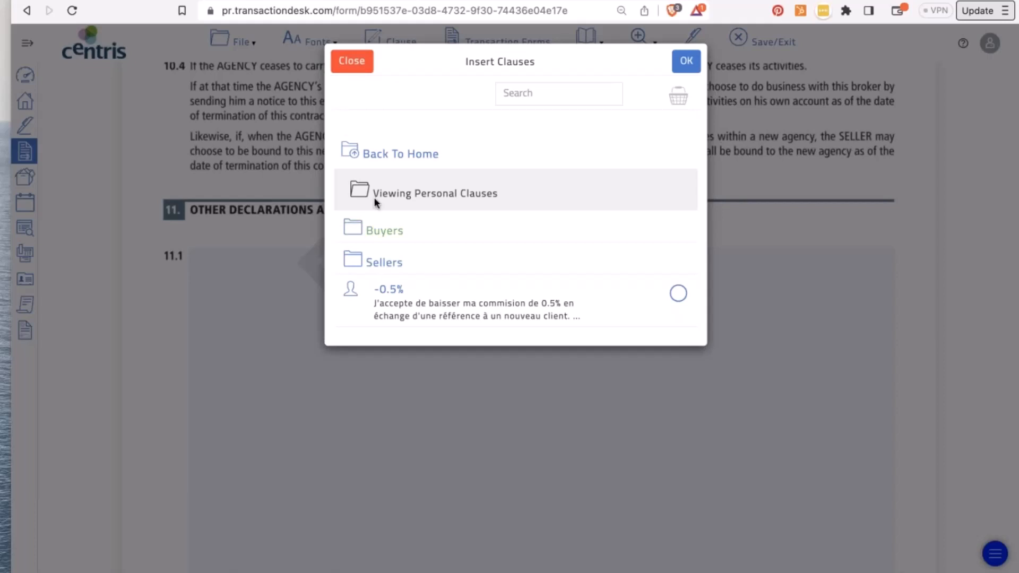
pyautogui.click(347, 149)
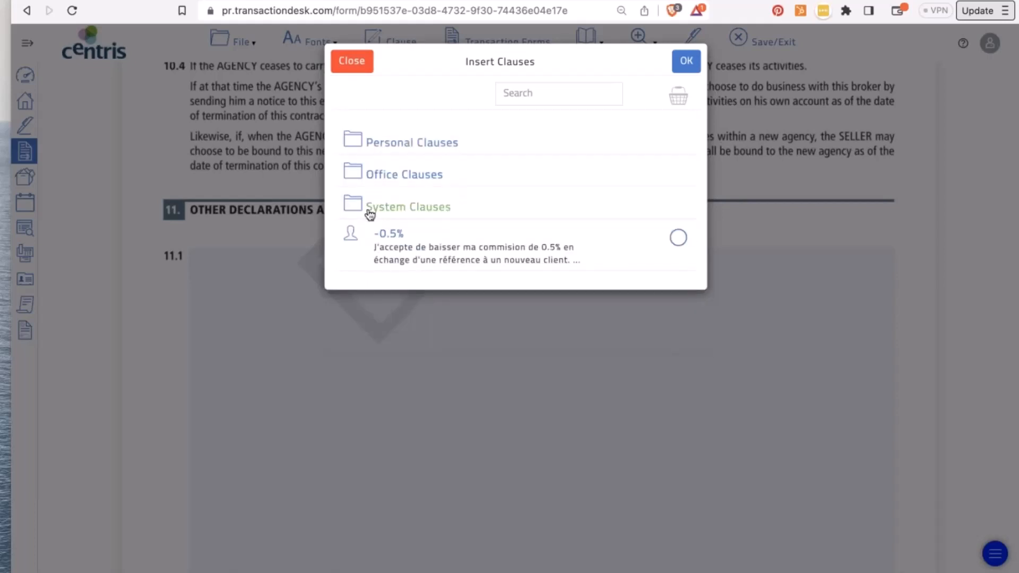
pyautogui.click(365, 177)
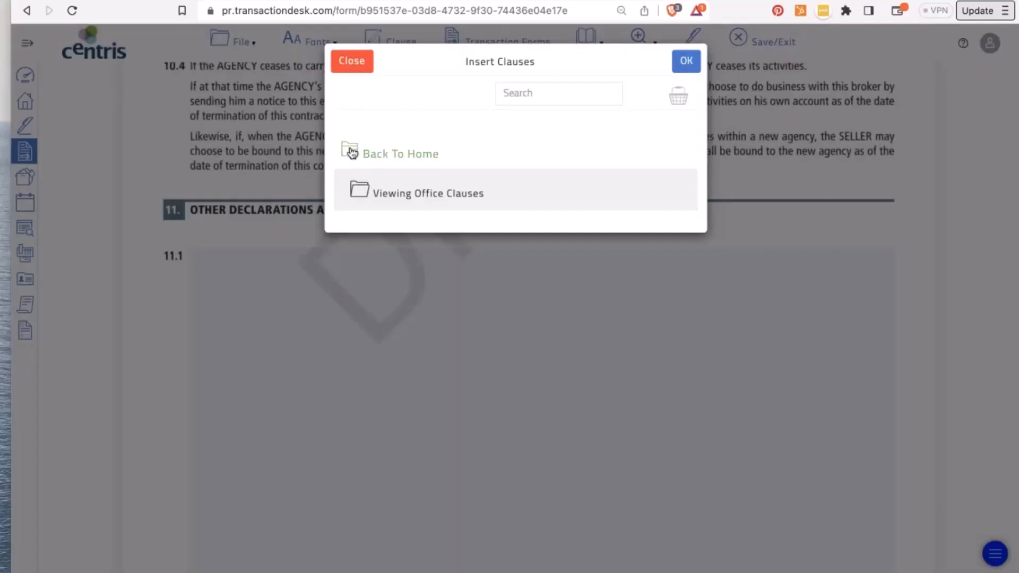
pyautogui.click(352, 153)
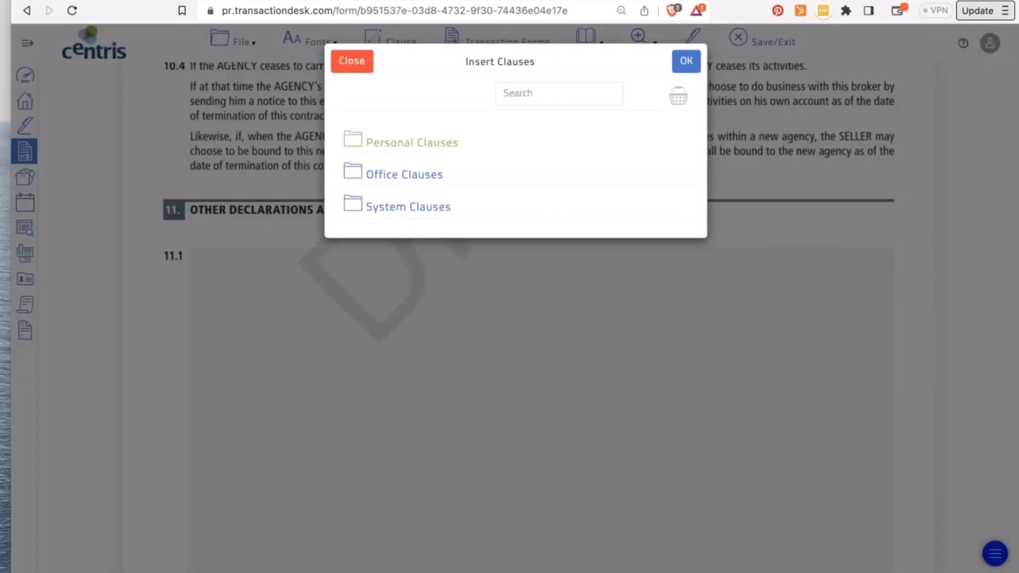
# - From System Clauses > English > Brokerage Contract, insert the offering-for-sale and warranty-exclusion clauses
pyautogui.click(398, 212)
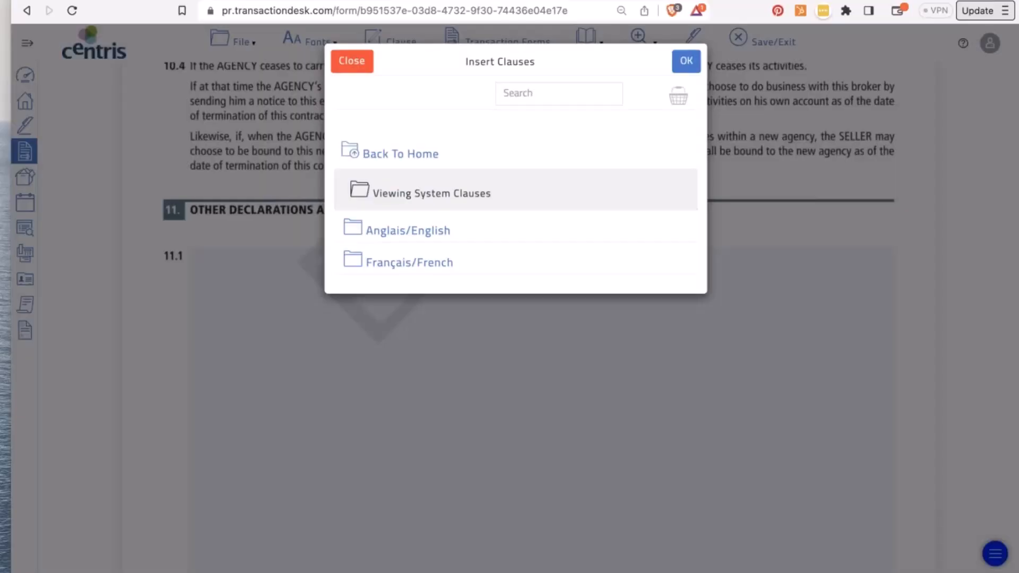
pyautogui.click(387, 233)
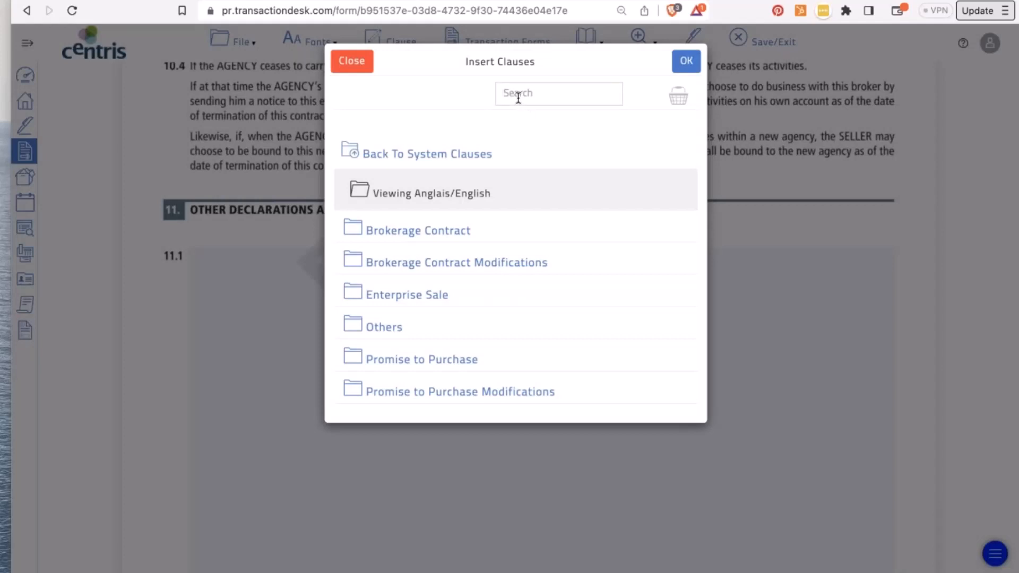
pyautogui.click(463, 236)
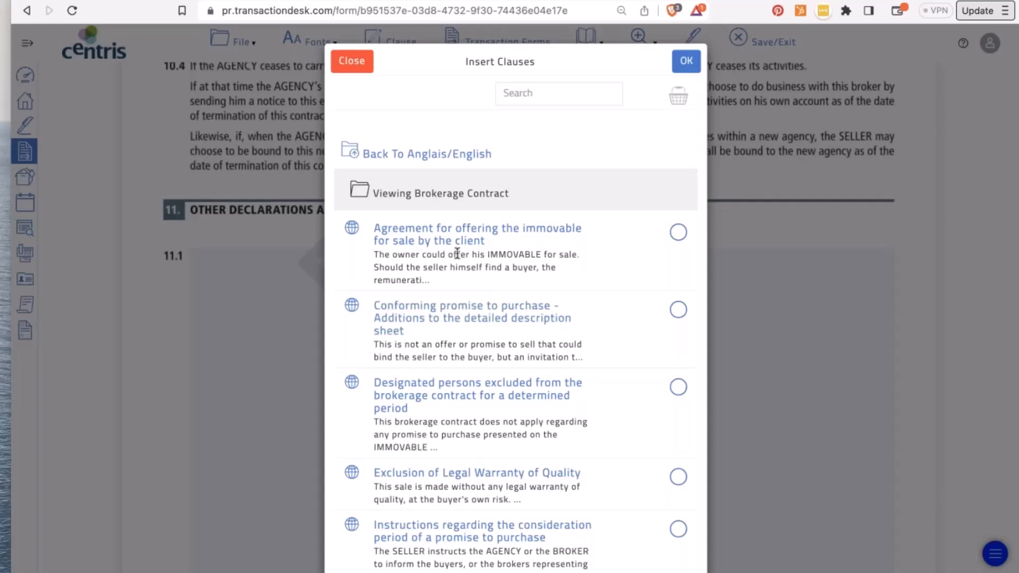
pyautogui.scroll(-10, 467, 319)
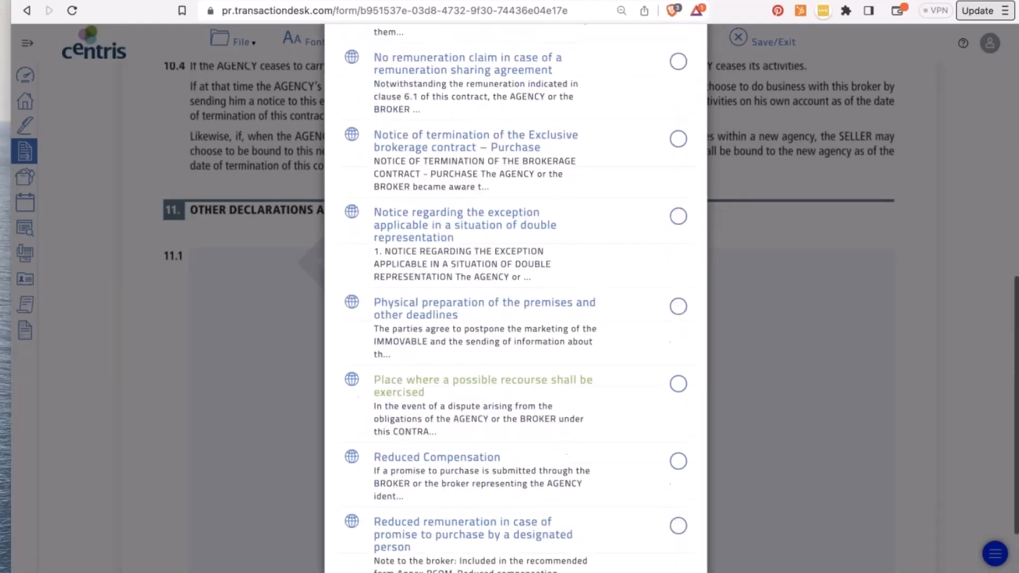
pyautogui.scroll(10, 467, 319)
pyautogui.click(425, 230)
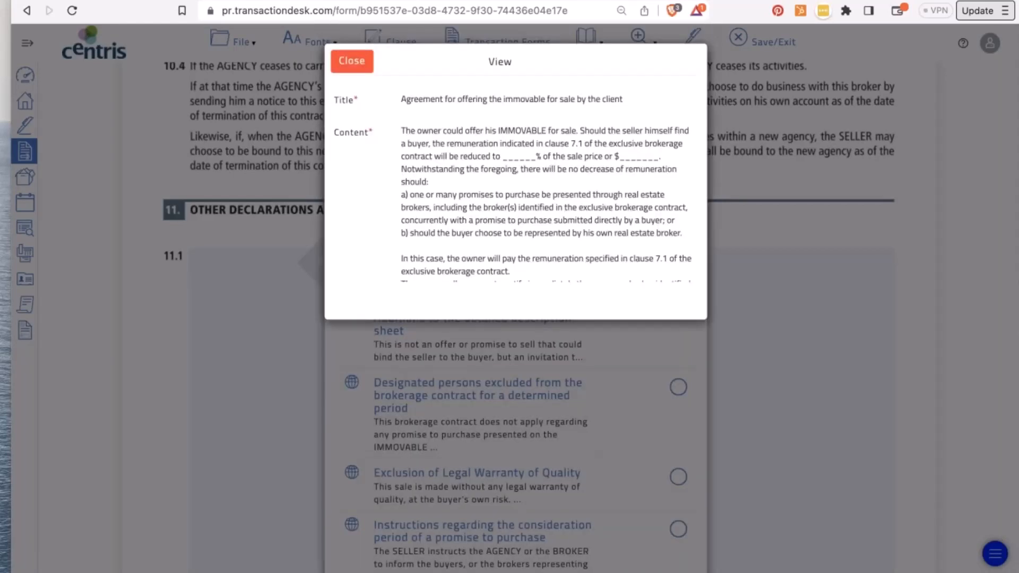
pyautogui.scroll(-3, 448, 236)
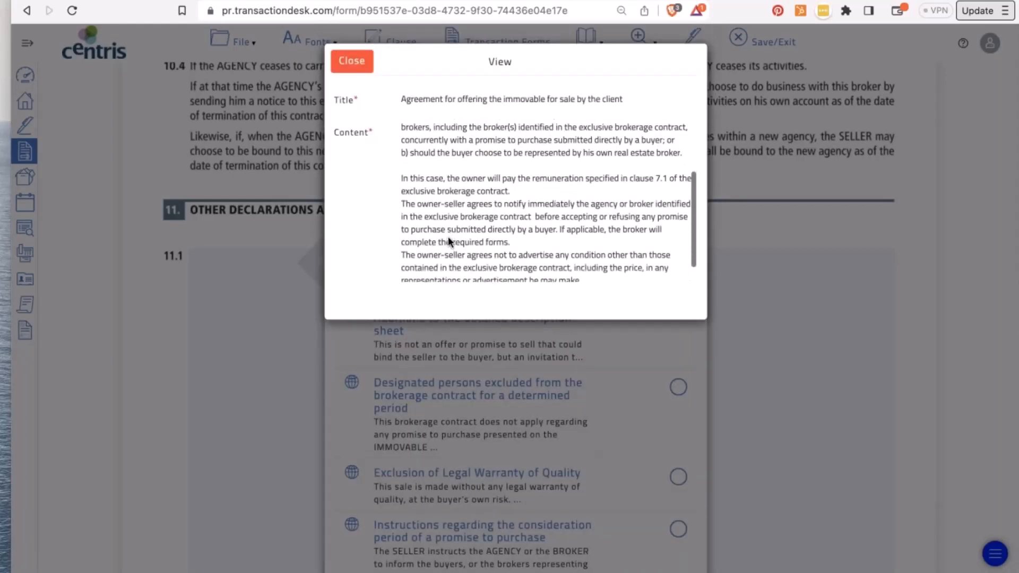
pyautogui.scroll(4, 448, 236)
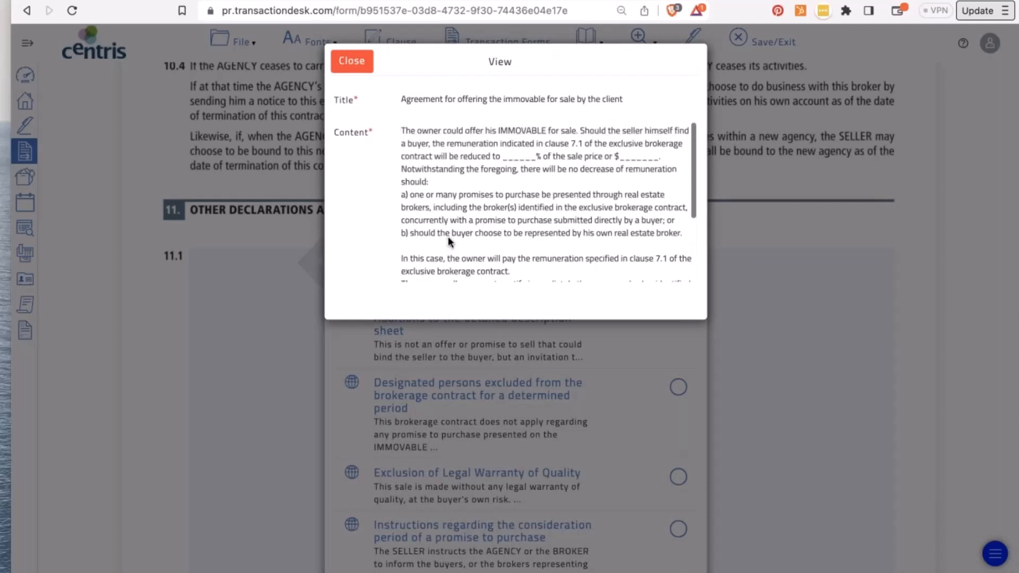
pyautogui.click(351, 61)
pyautogui.click(678, 233)
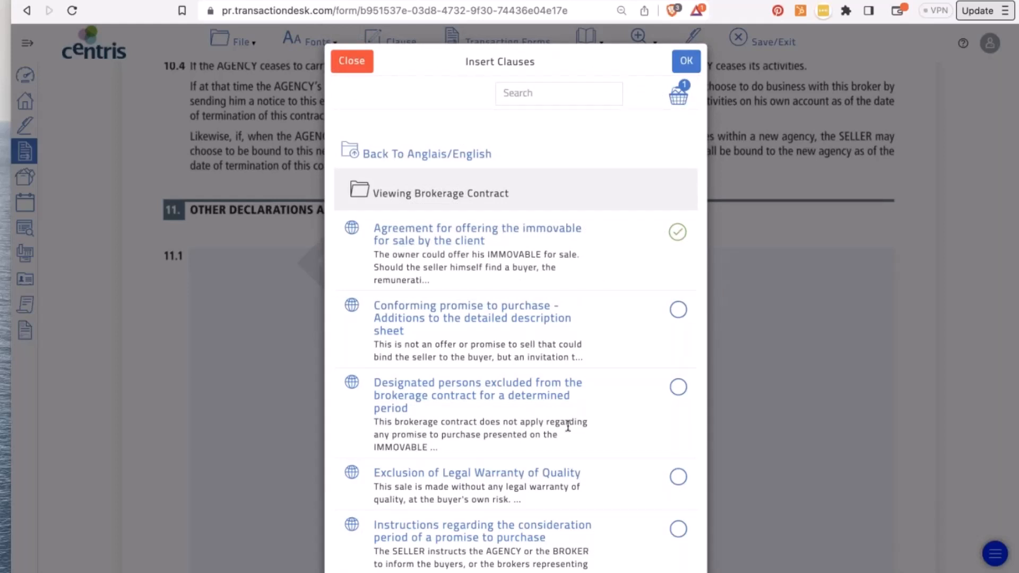
pyautogui.click(678, 477)
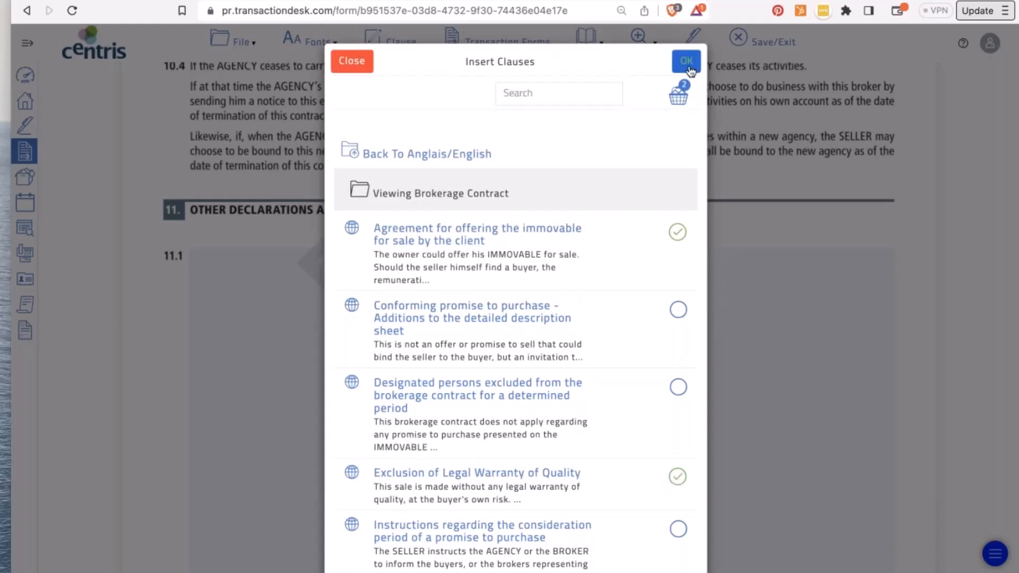
pyautogui.click(687, 62)
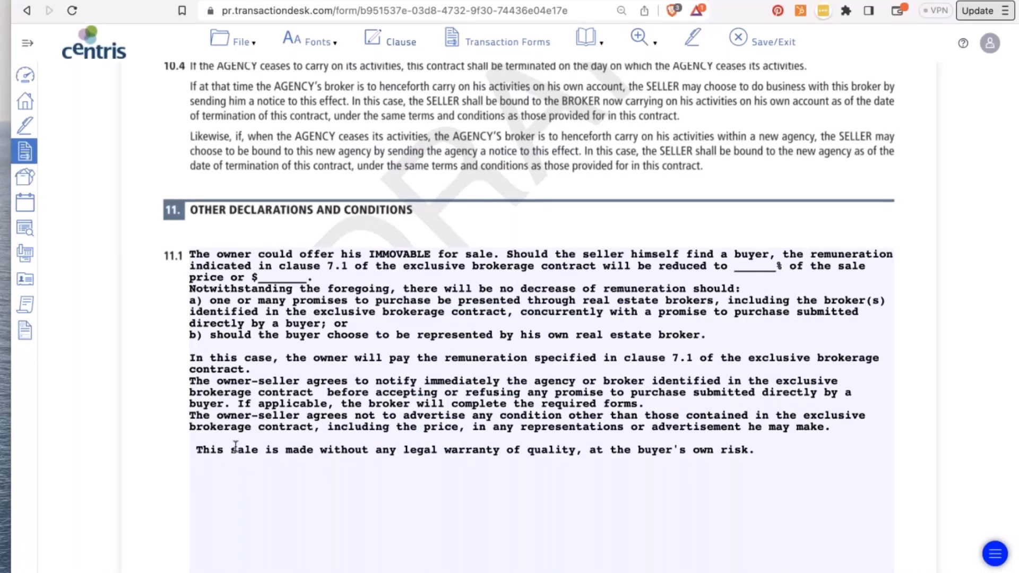
# - Open and dismiss the clause library for the 11.1 continuation field without adding anything
pyautogui.scroll(-10, 235, 446)
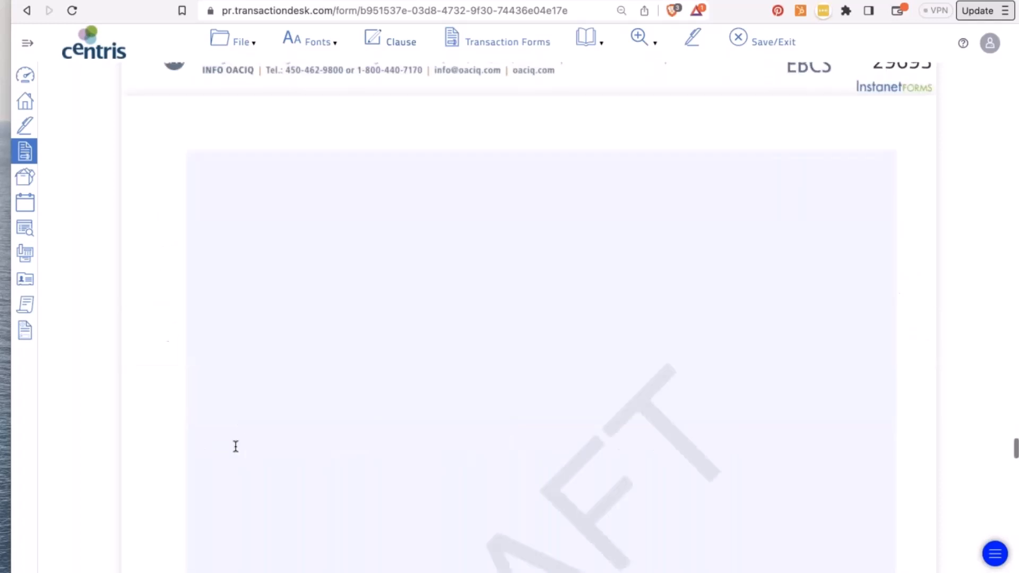
pyautogui.scroll(8, 235, 446)
pyautogui.scroll(4, 239, 451)
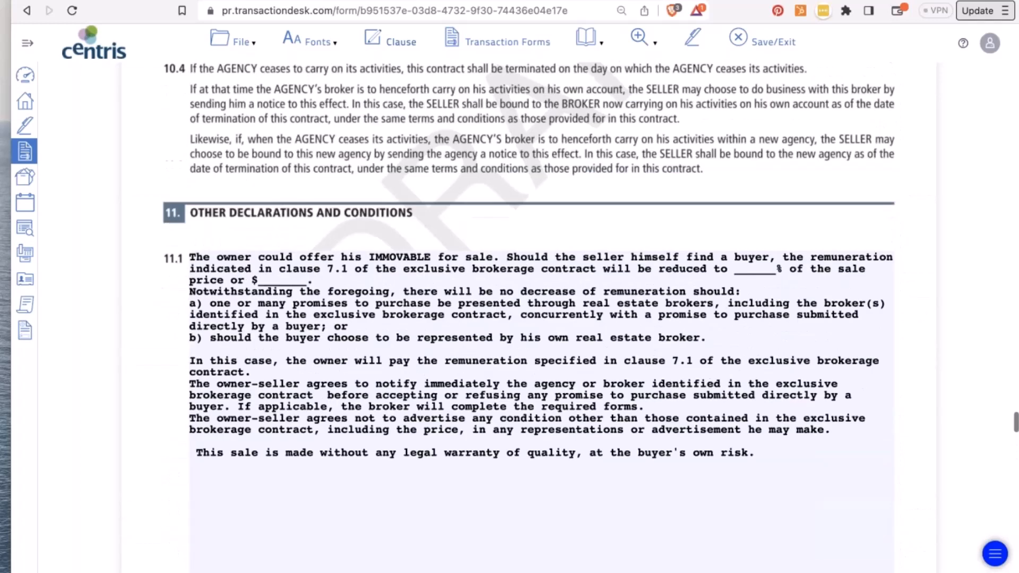
pyautogui.scroll(-10, 256, 423)
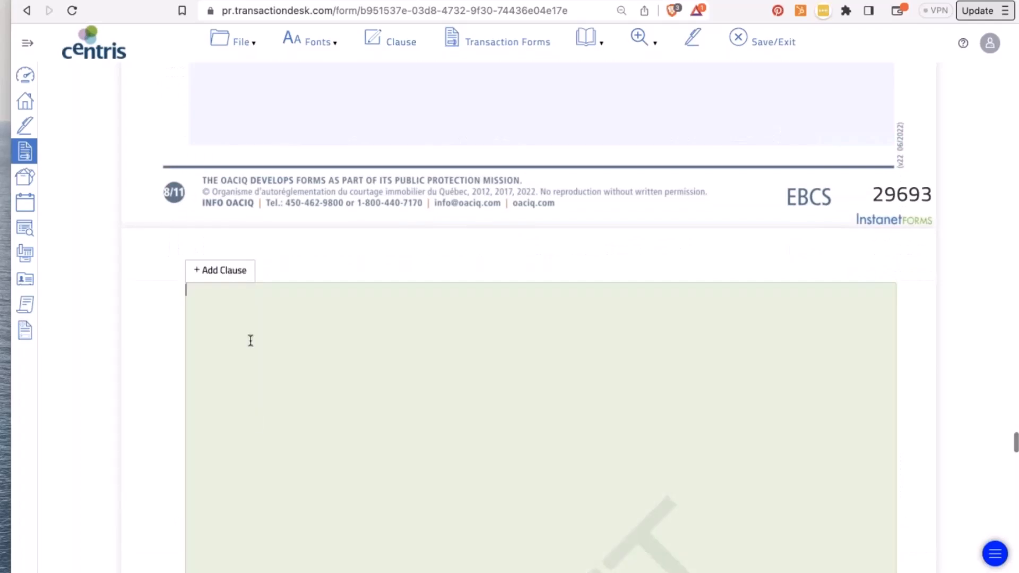
pyautogui.click(223, 273)
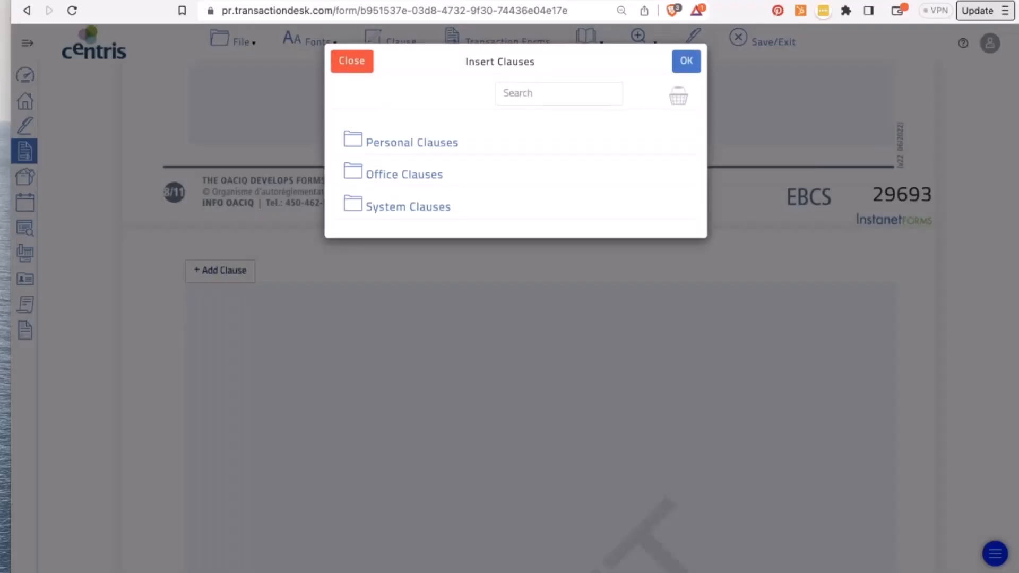
pyautogui.click(352, 61)
# - Look through the File and Fonts menus, then expand the sidebar to show Centris module names
pyautogui.click(221, 38)
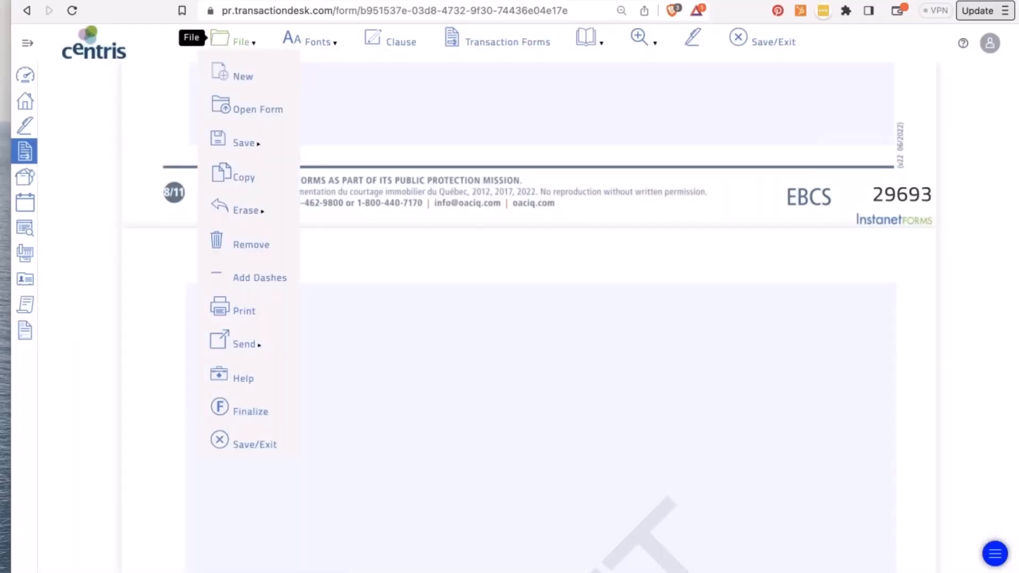
pyautogui.click(329, 36)
pyautogui.click(234, 43)
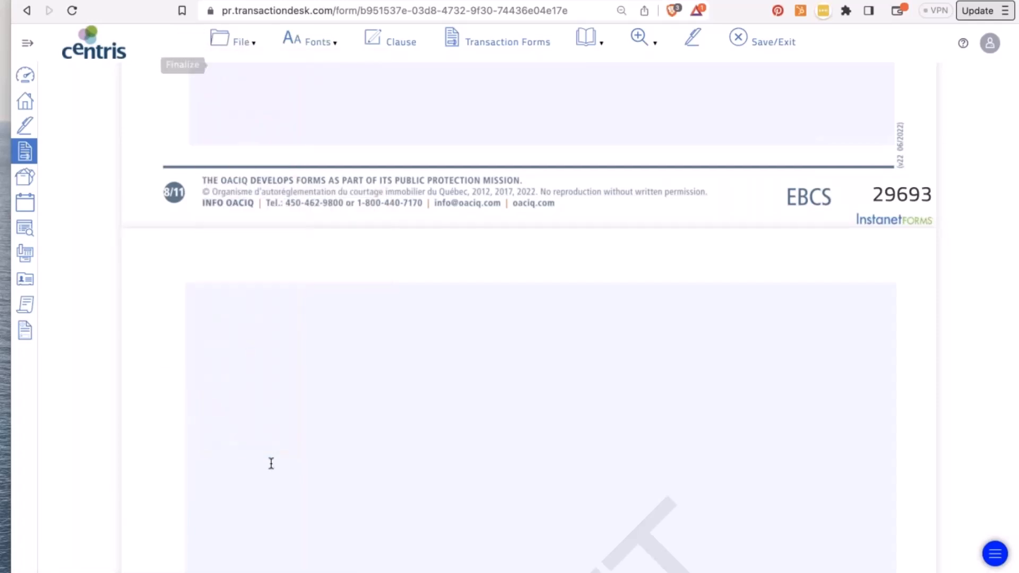
pyautogui.moveTo(241, 43)
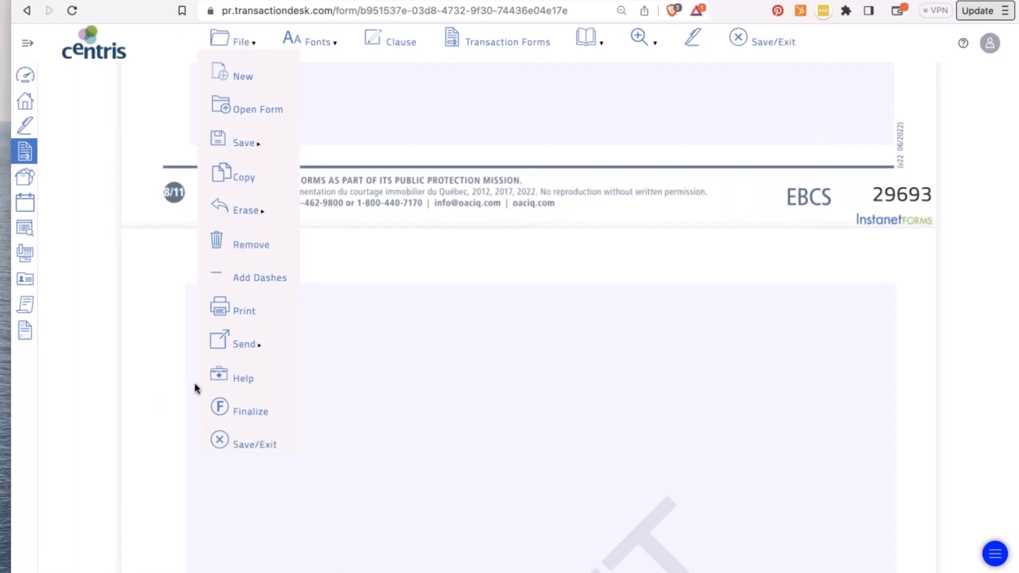
pyautogui.click(25, 43)
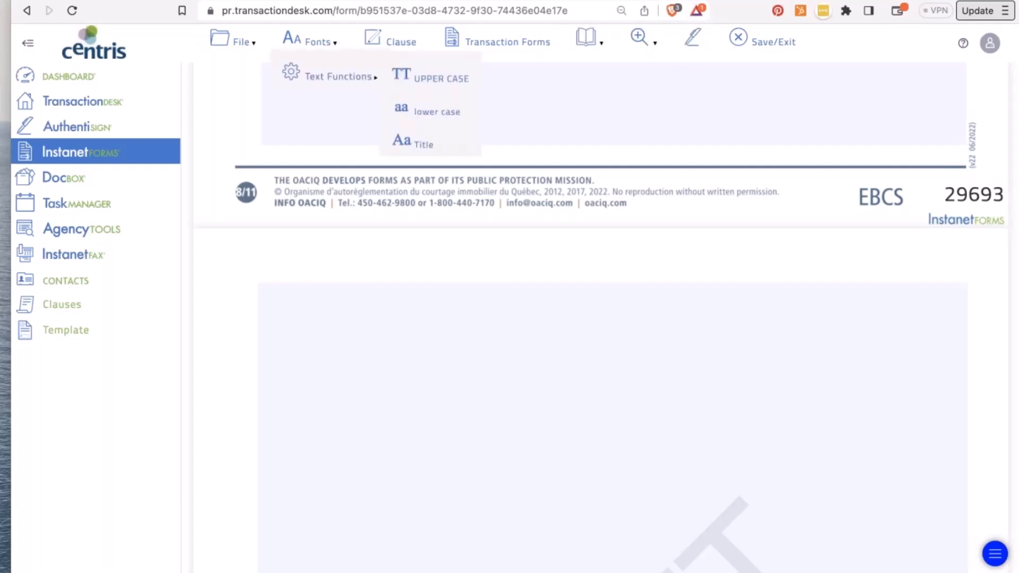
# - Select the entire clause 11.1 text
pyautogui.click(431, 404)
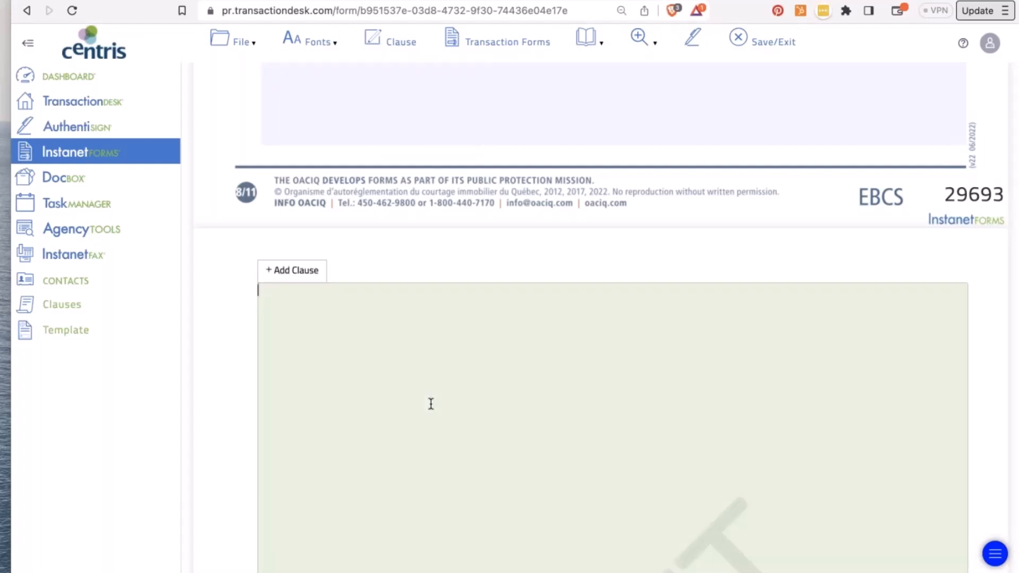
pyautogui.scroll(3, 431, 404)
pyautogui.scroll(-4, 404, 340)
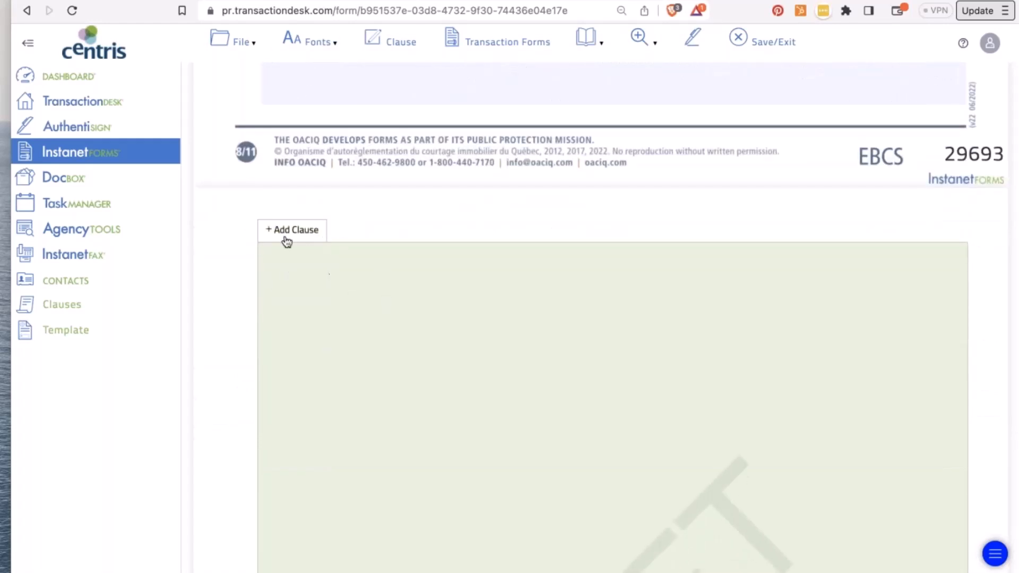
pyautogui.scroll(5, 337, 258)
pyautogui.tripleClick(360, 182)
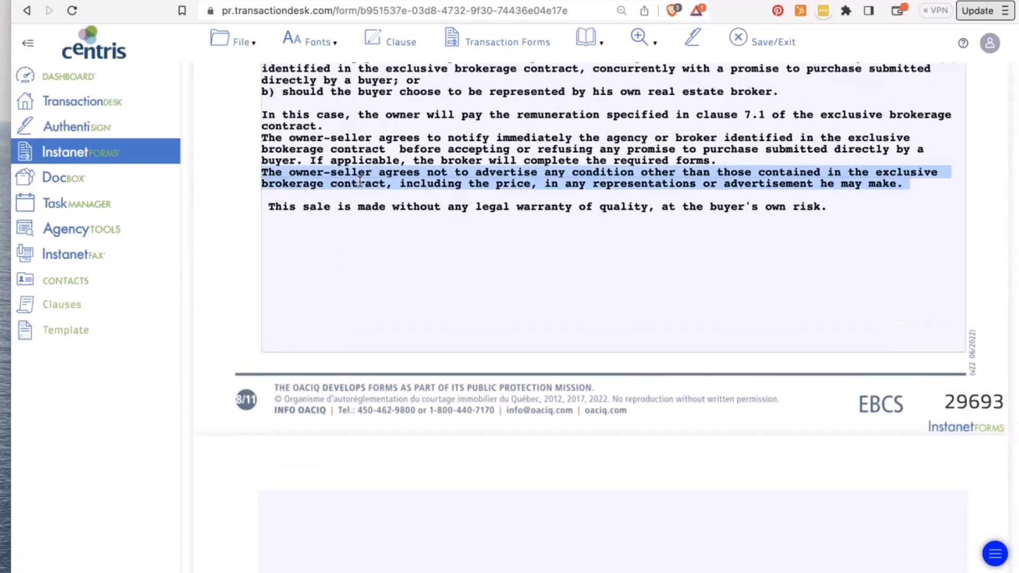
pyautogui.scroll(8, 360, 181)
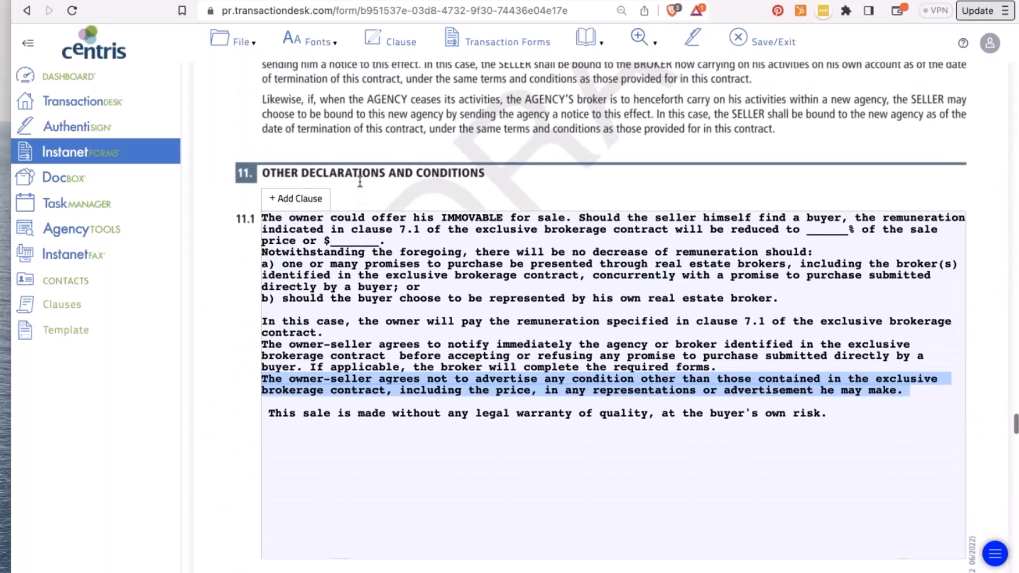
pyautogui.moveTo(262, 216); pyautogui.dragTo(503, 534)
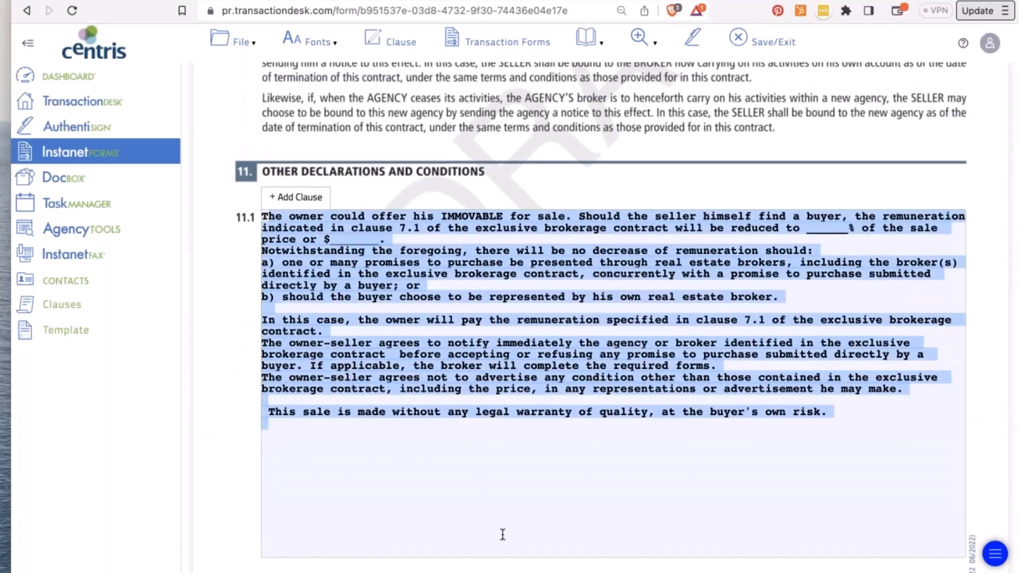
# - Convert the selected text to UPPER CASE, then lower case, ending in Title Case
pyautogui.click(312, 42)
pyautogui.moveTo(340, 77)
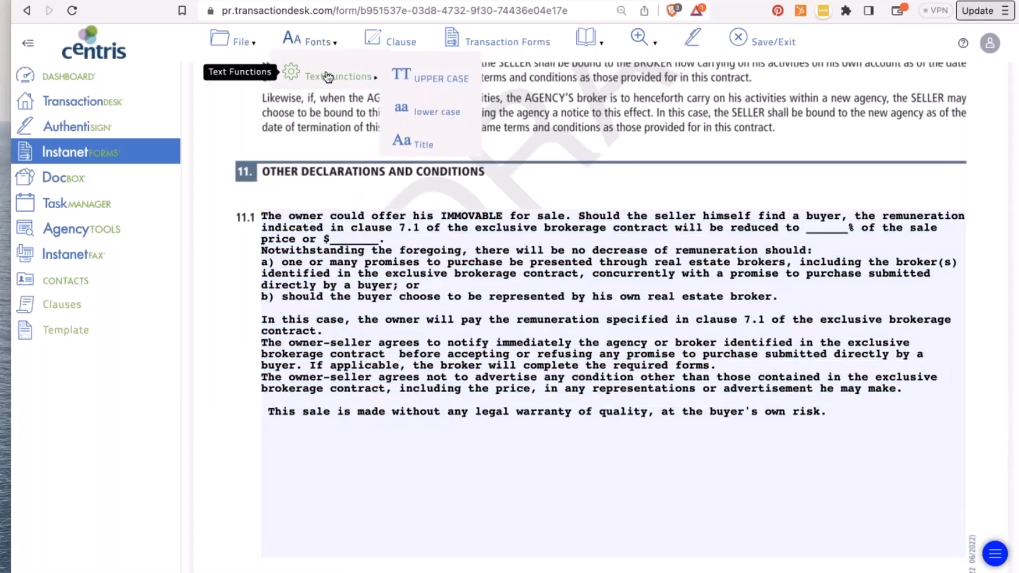
pyautogui.click(454, 75)
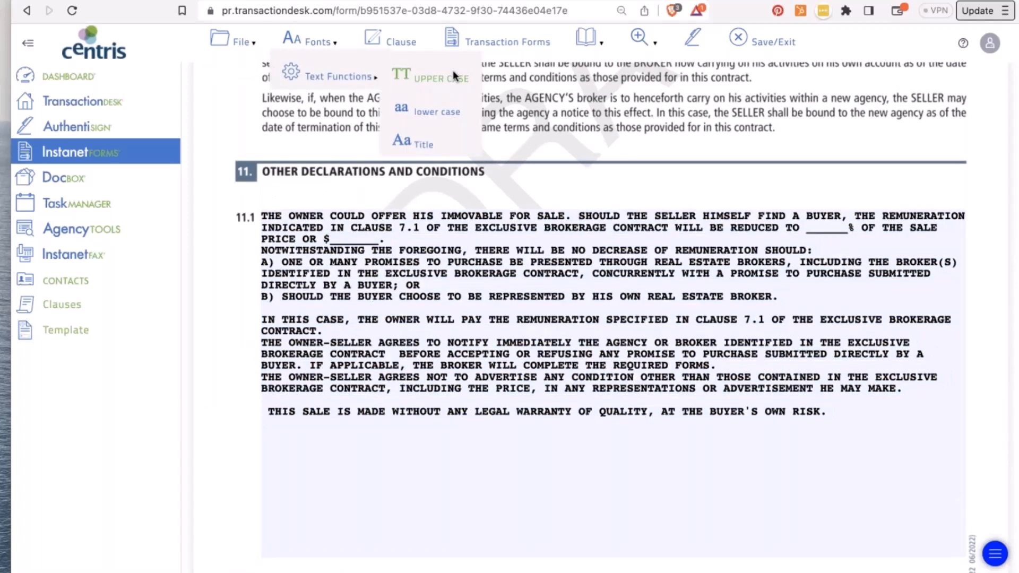
pyautogui.click(448, 110)
pyautogui.click(422, 142)
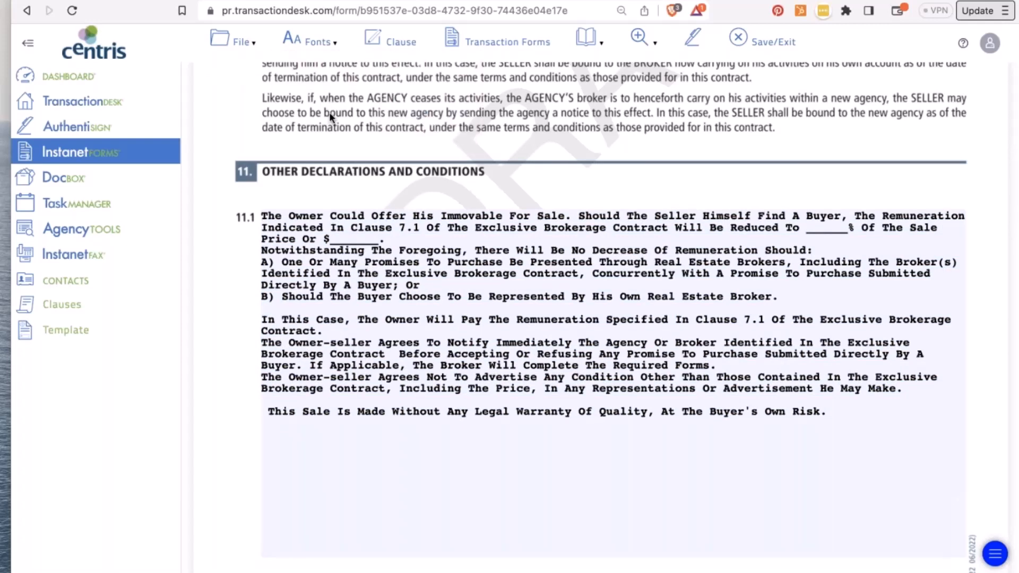
pyautogui.click(587, 38)
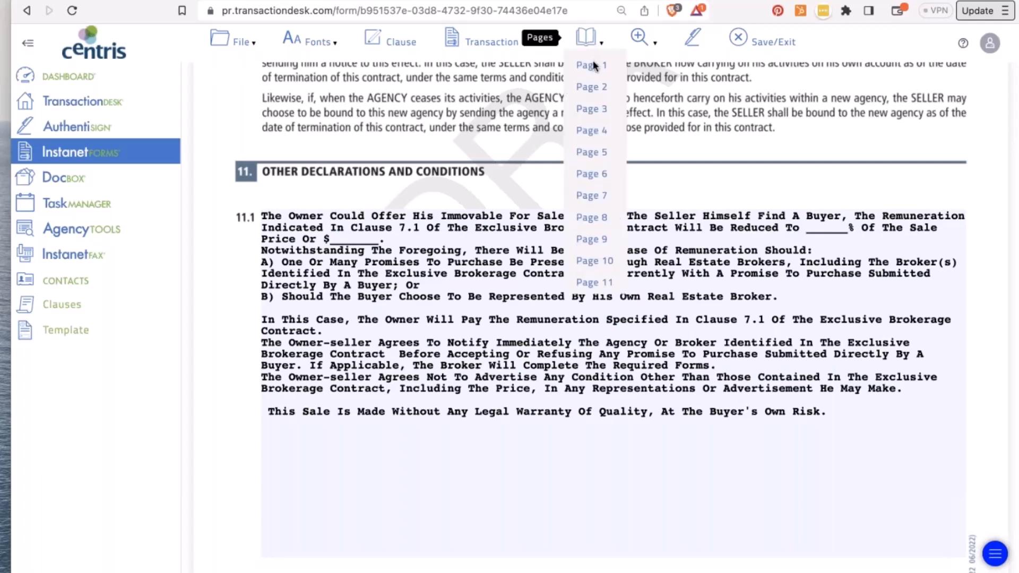
# - Visit pages 1, 7 and 9, fit page height, collapse the sidebar, and open Transaction Forms
pyautogui.click(594, 64)
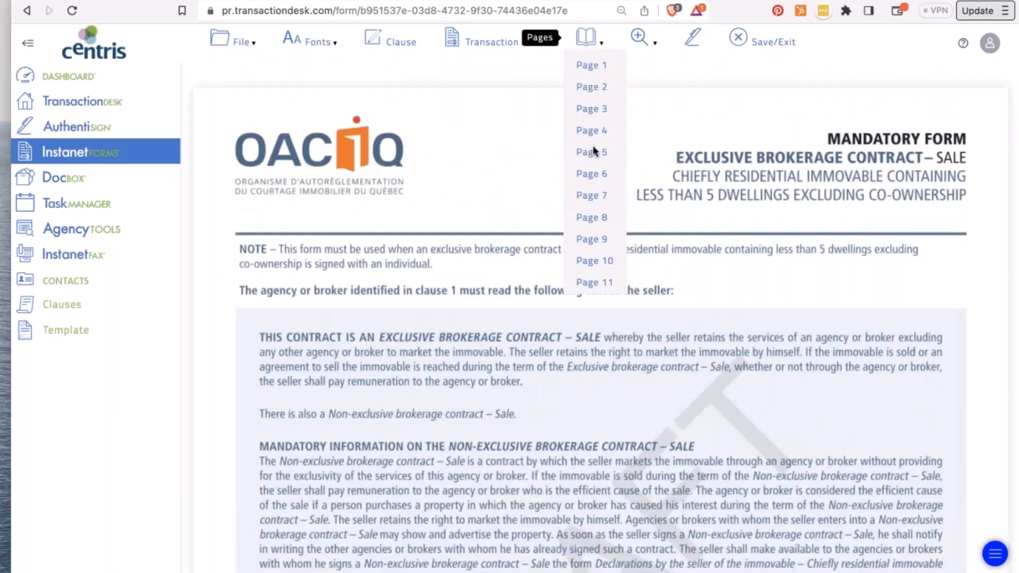
pyautogui.click(591, 200)
pyautogui.click(591, 239)
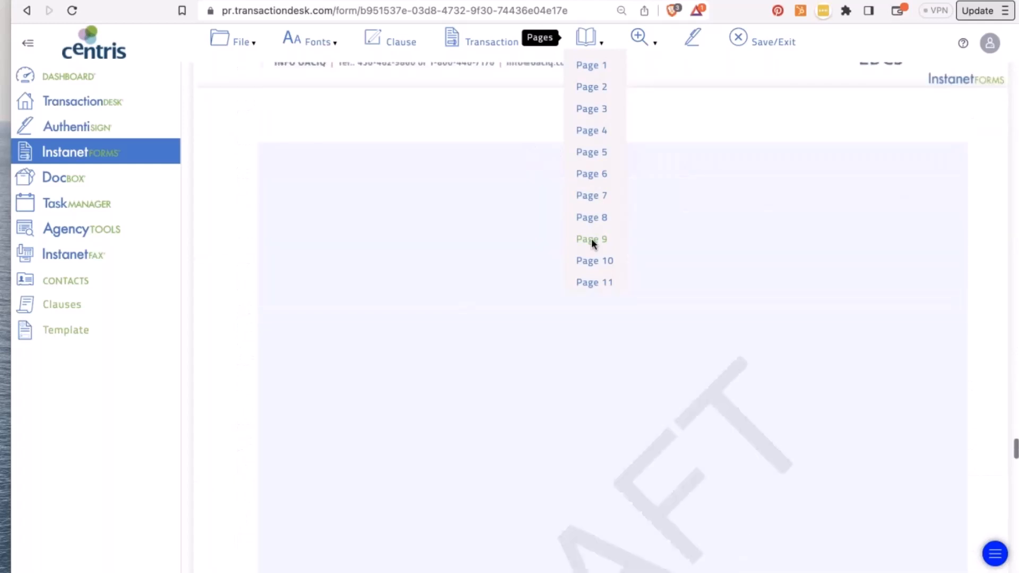
pyautogui.click(649, 44)
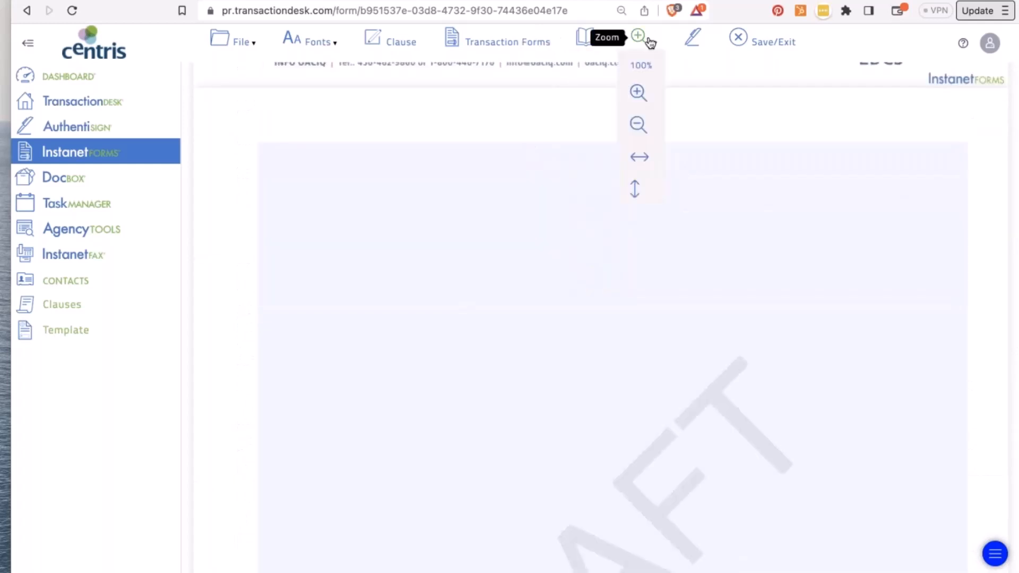
pyautogui.click(638, 125)
pyautogui.click(642, 159)
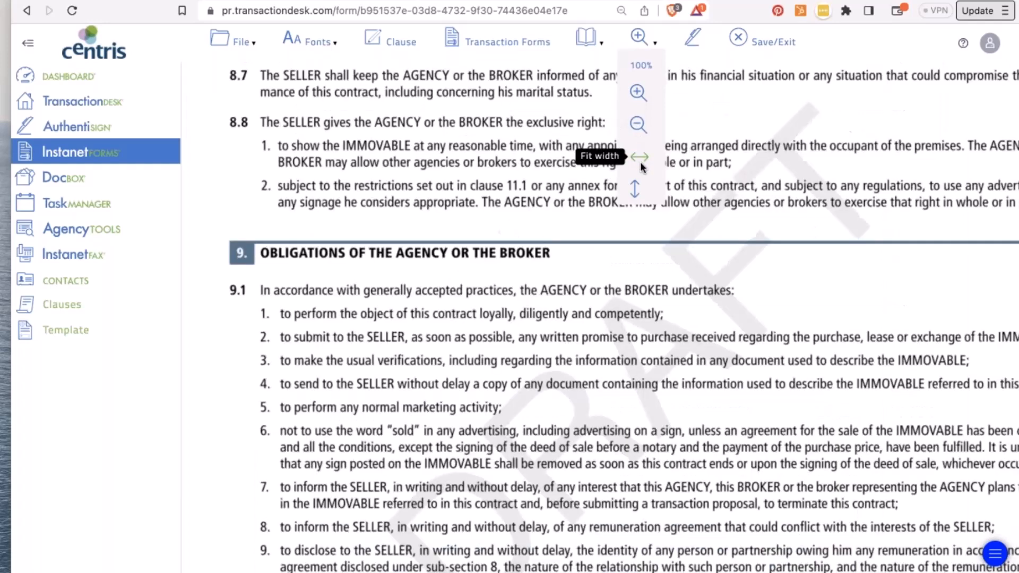
pyautogui.click(636, 189)
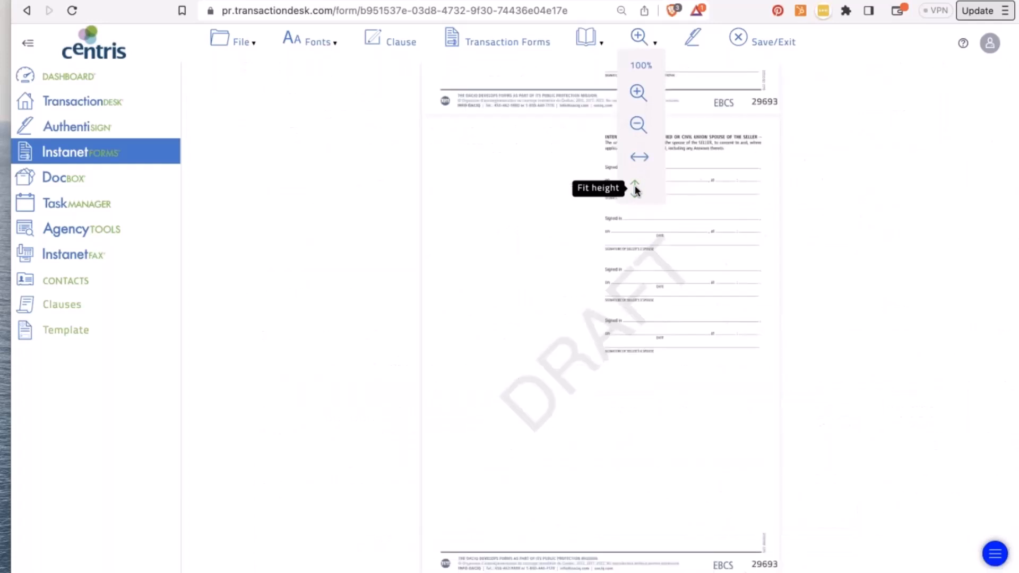
pyautogui.scroll(10, 492, 213)
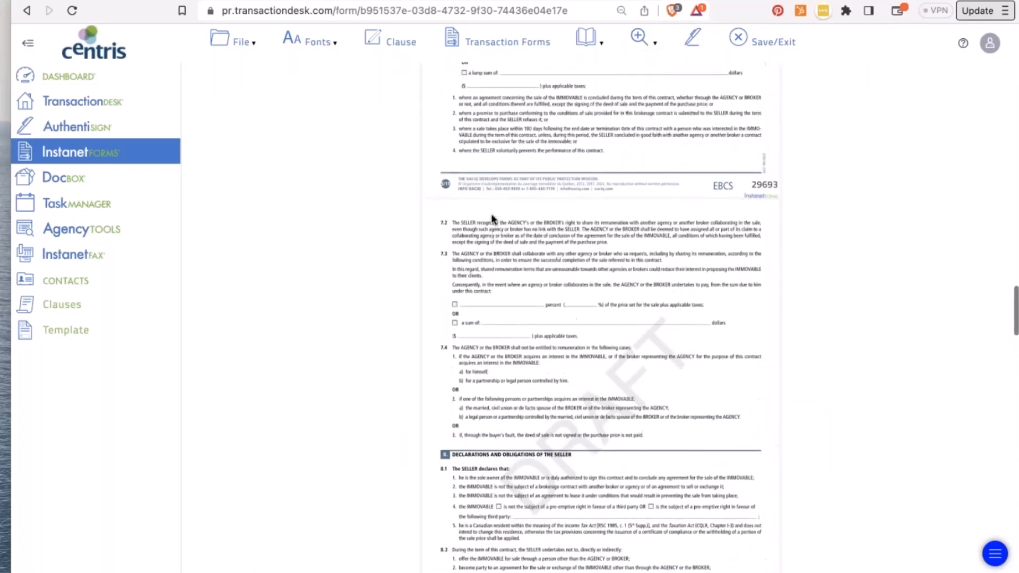
pyautogui.scroll(10, 492, 214)
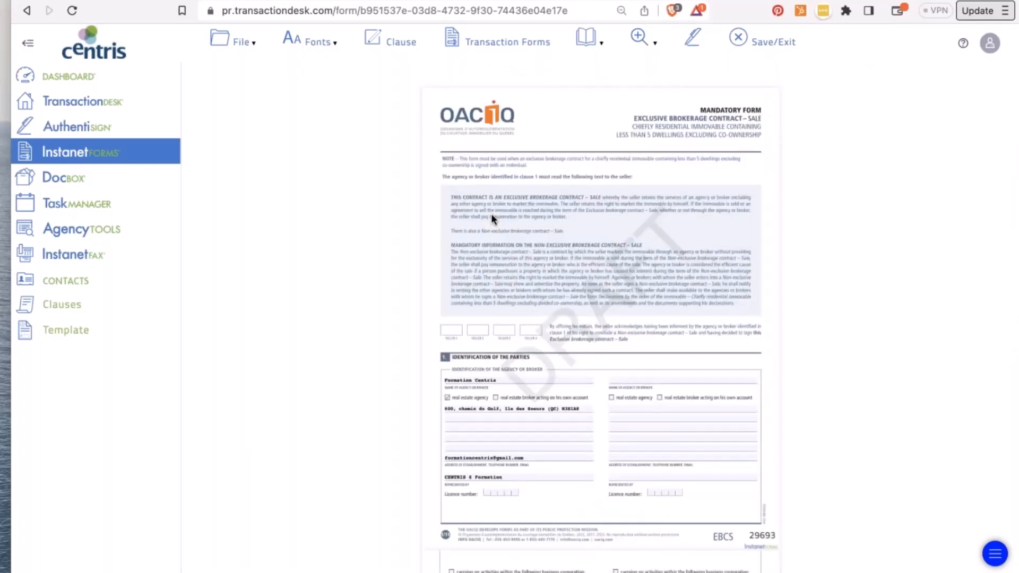
pyautogui.click(28, 43)
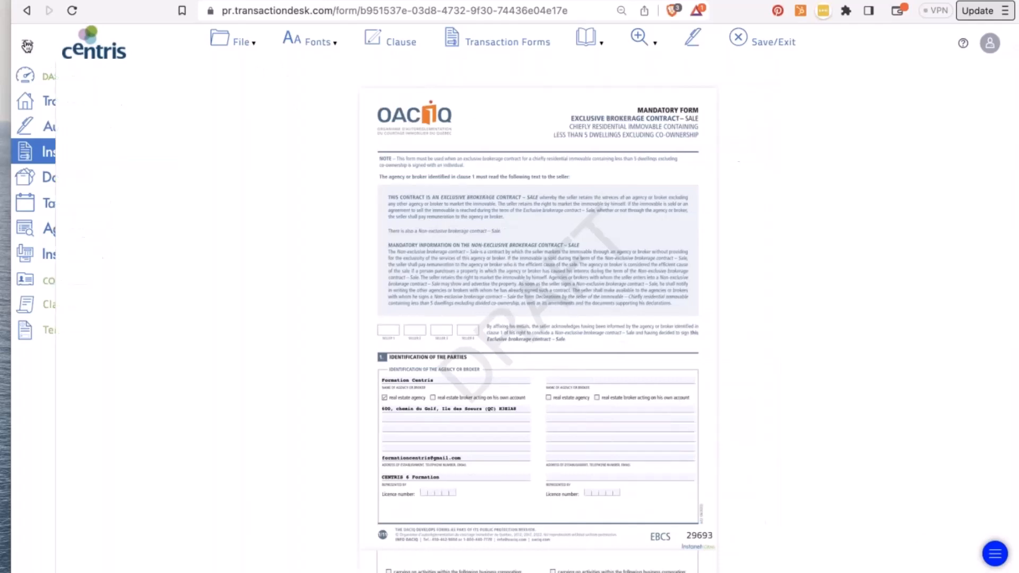
pyautogui.click(483, 48)
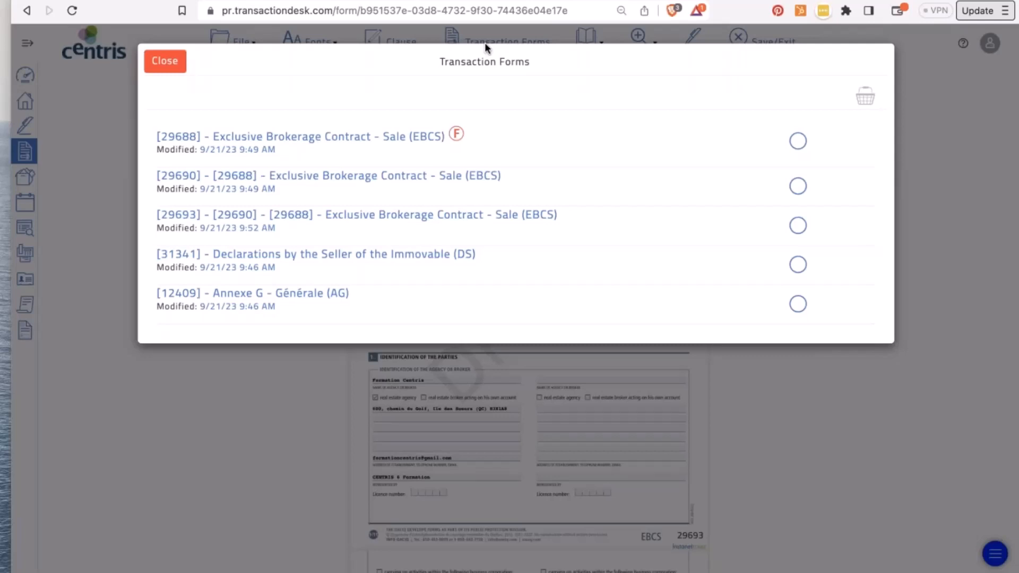
# - Close and reopen the Transaction Forms list, then Save/Exit the EBCS 29693 copy
pyautogui.click(162, 61)
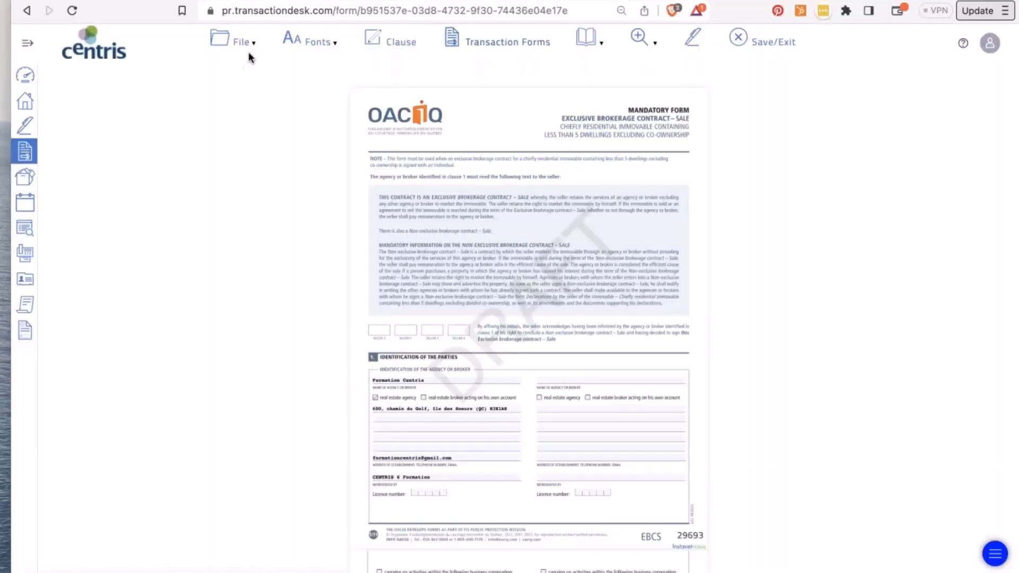
pyautogui.click(245, 46)
pyautogui.click(251, 109)
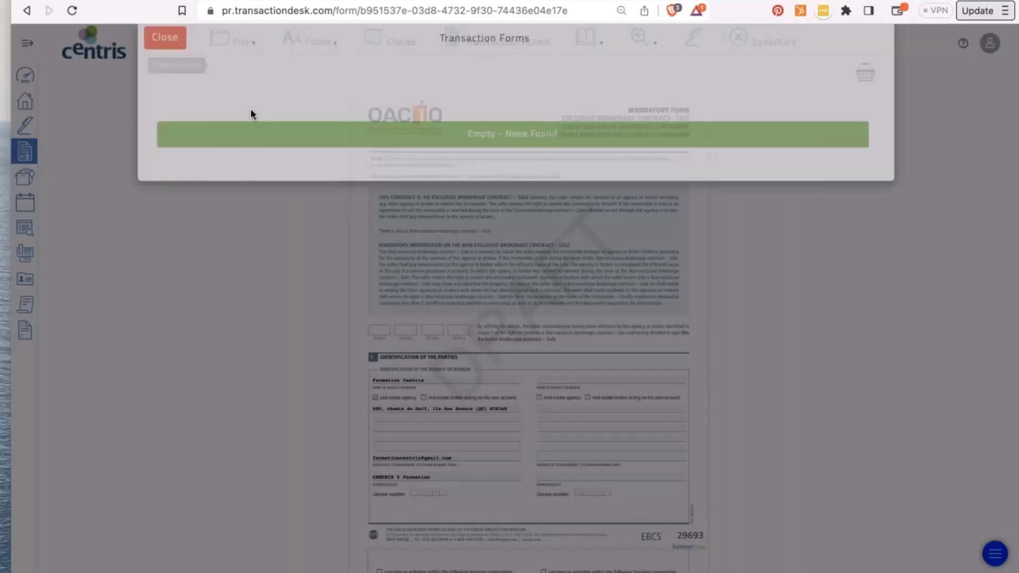
pyautogui.click(166, 61)
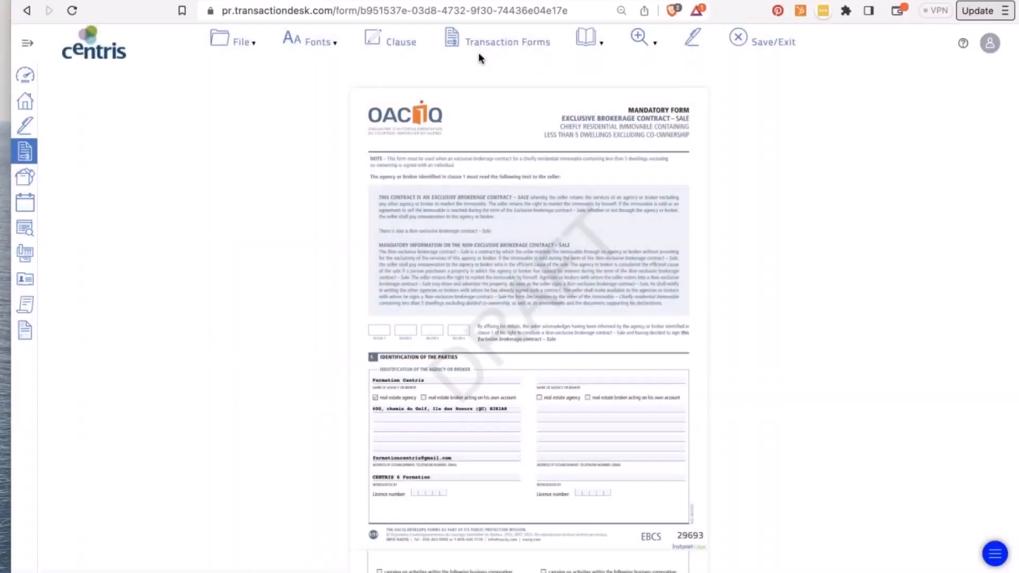
pyautogui.click(483, 40)
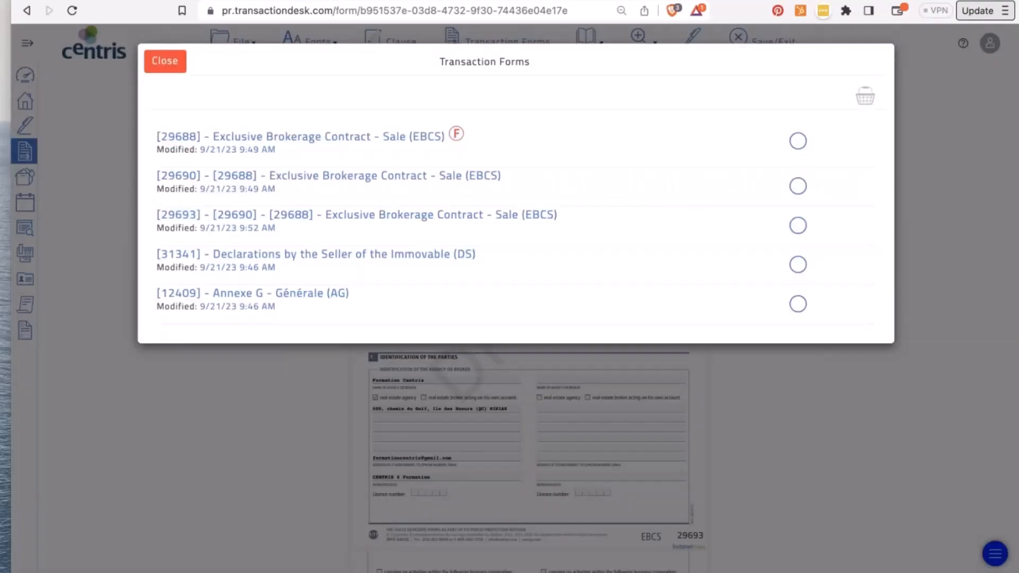
pyautogui.click(159, 66)
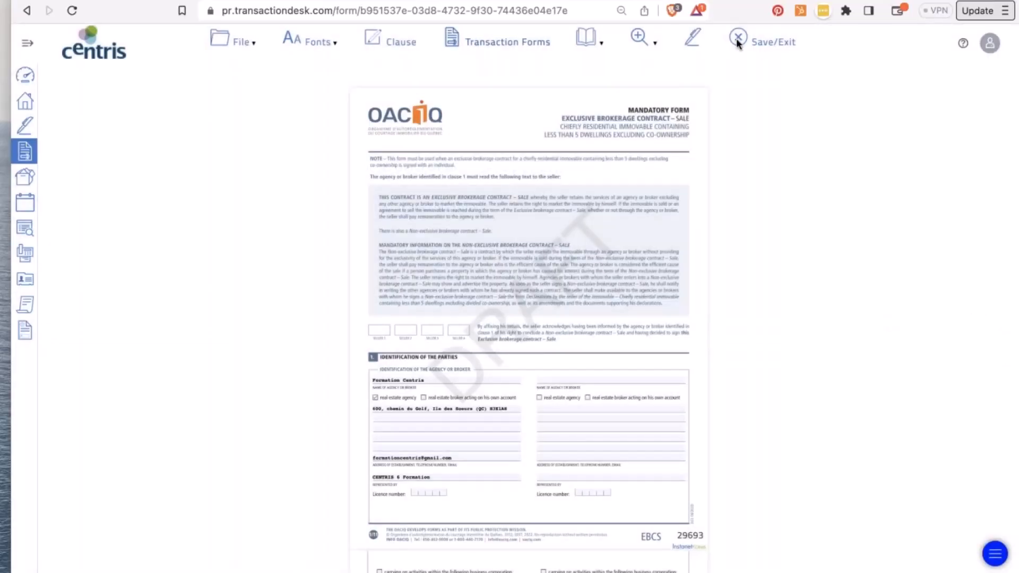
pyautogui.click(737, 40)
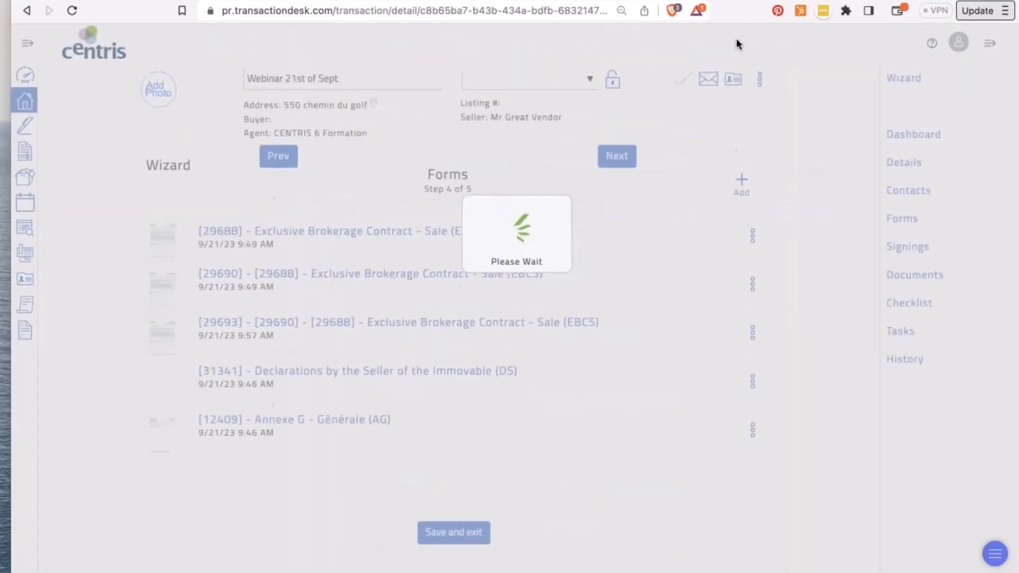
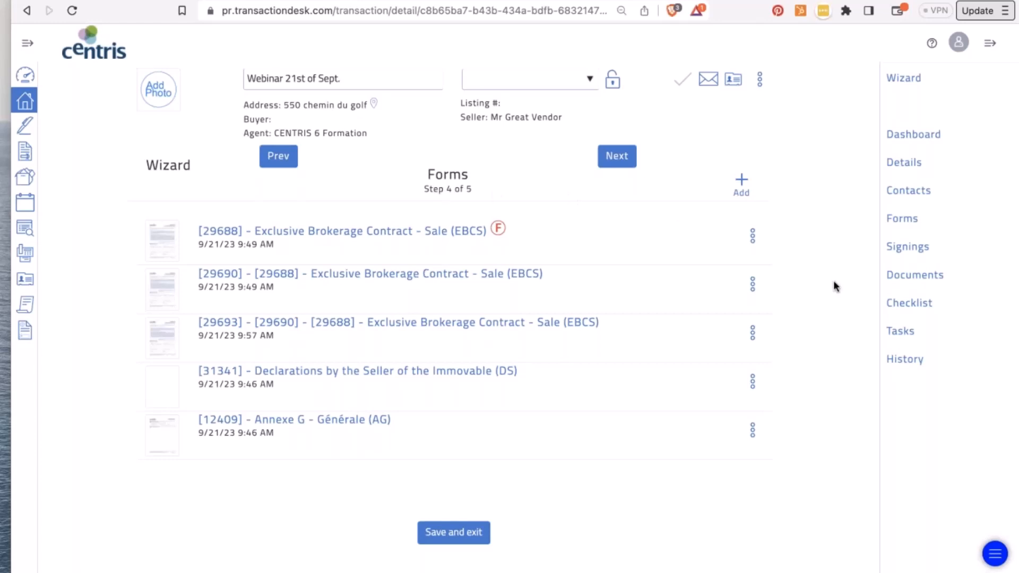
# - Delete the older EBCS contract copies 29688 and 29690, confirming each deletion
pyautogui.click(751, 237)
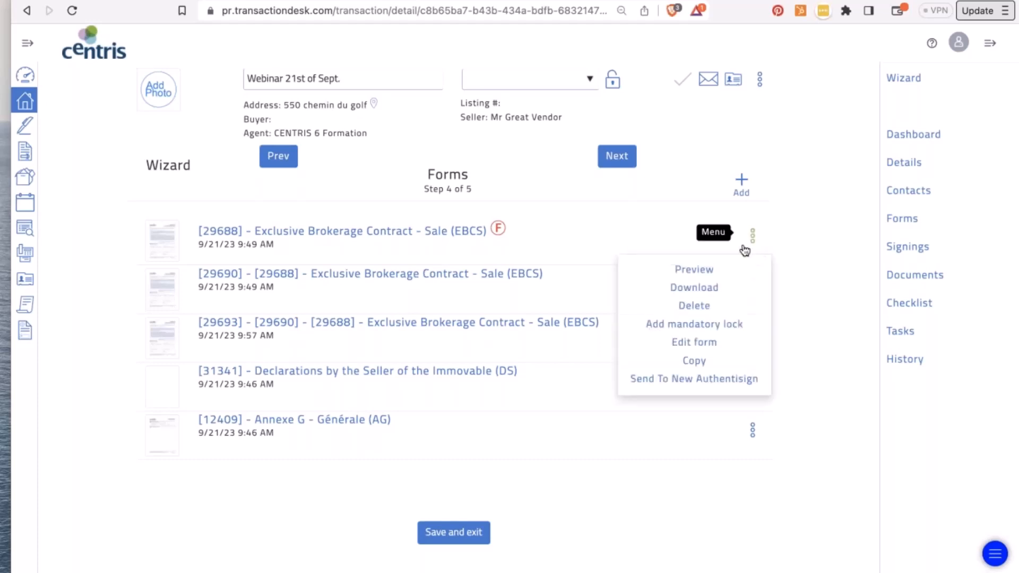
pyautogui.click(703, 307)
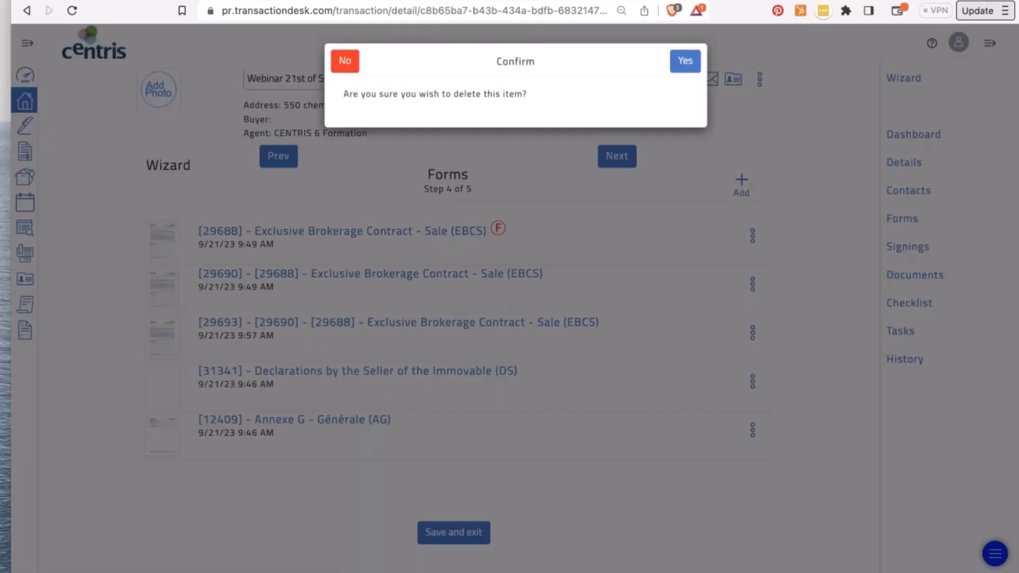
pyautogui.click(683, 59)
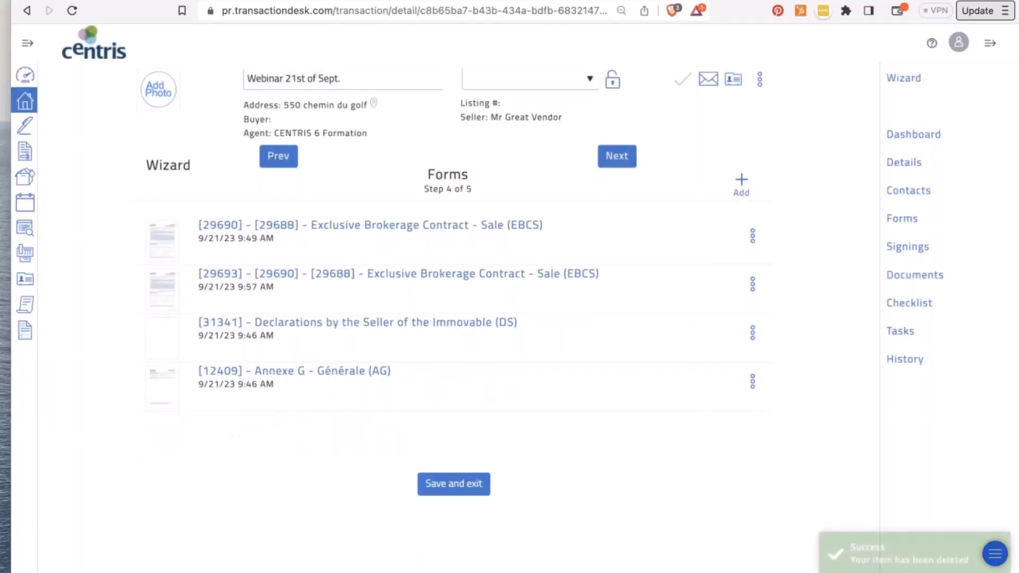
pyautogui.click(753, 236)
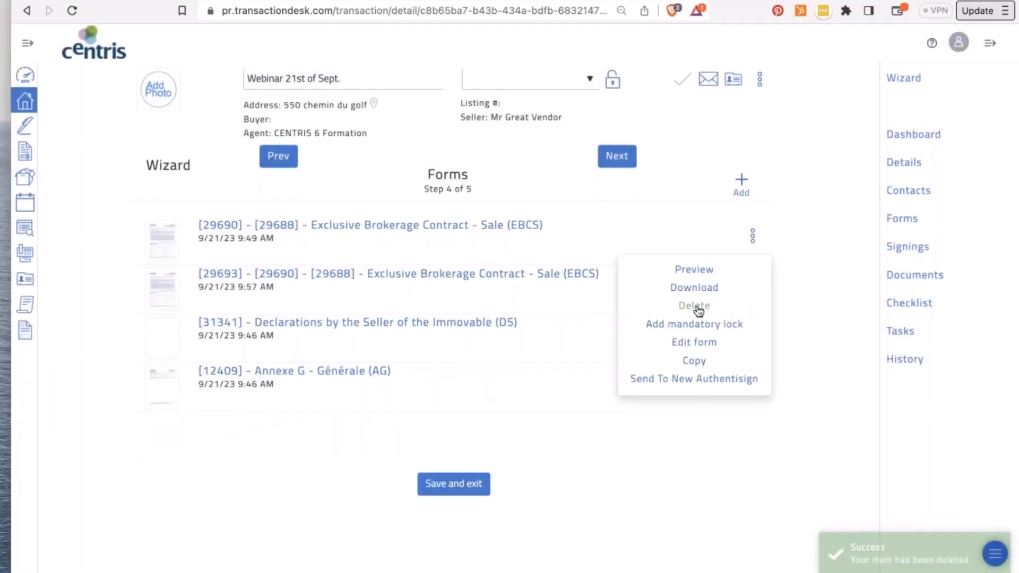
pyautogui.click(697, 307)
pyautogui.click(686, 67)
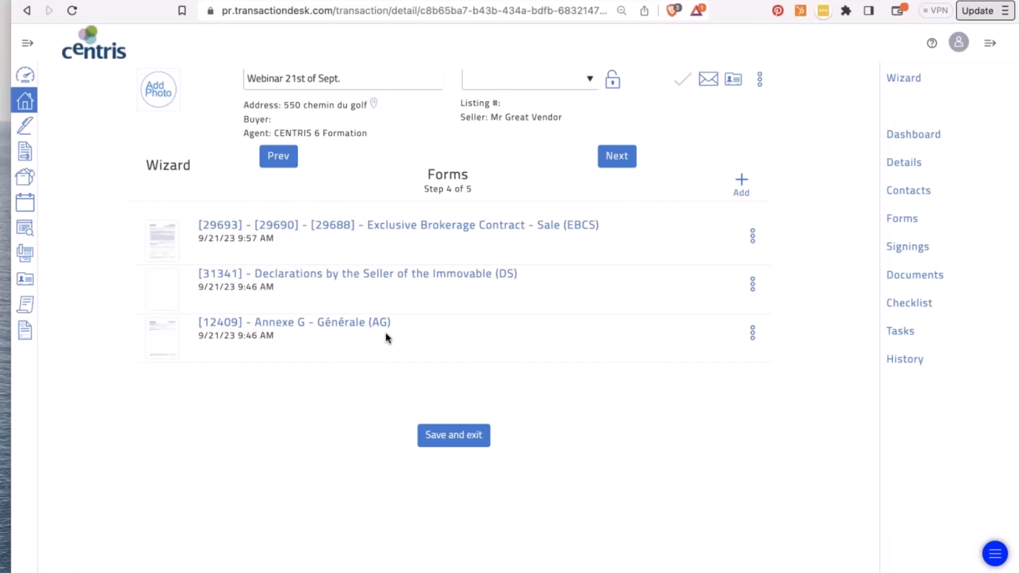
# - Open the Declarations by the Seller (DS) form, finalize it from the File menu, and save/exit
pyautogui.click(753, 284)
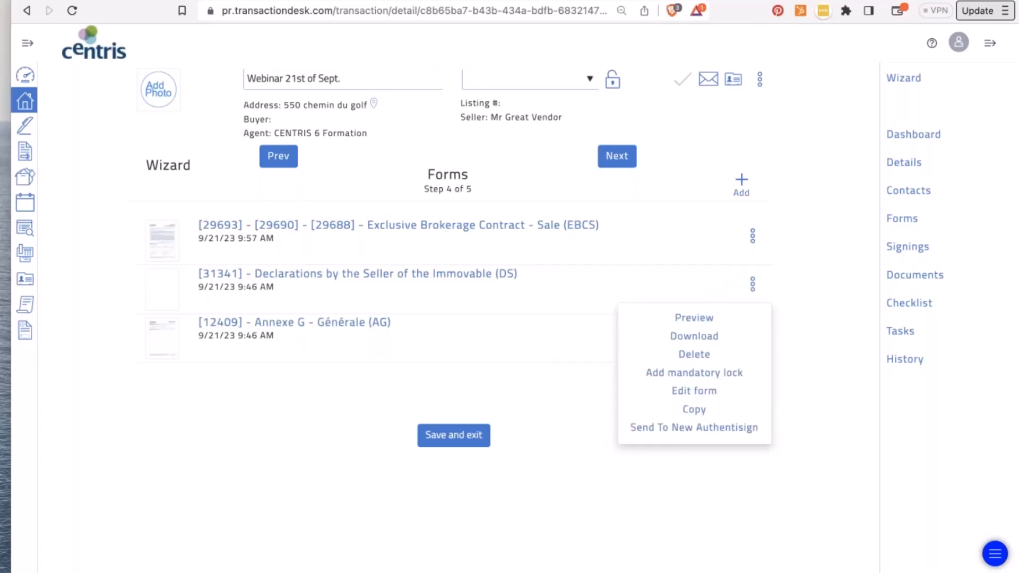
pyautogui.click(422, 273)
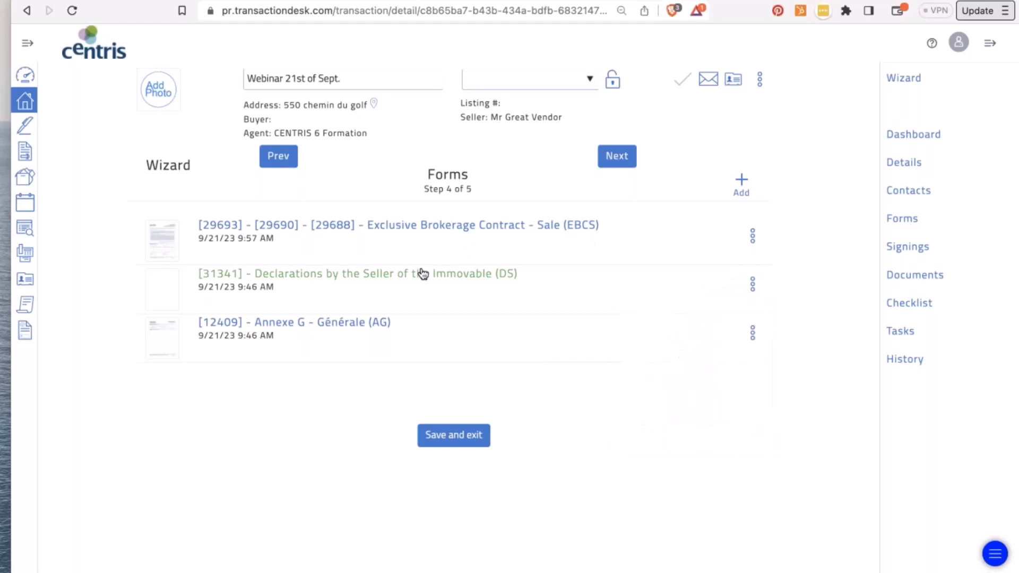
pyautogui.click(423, 274)
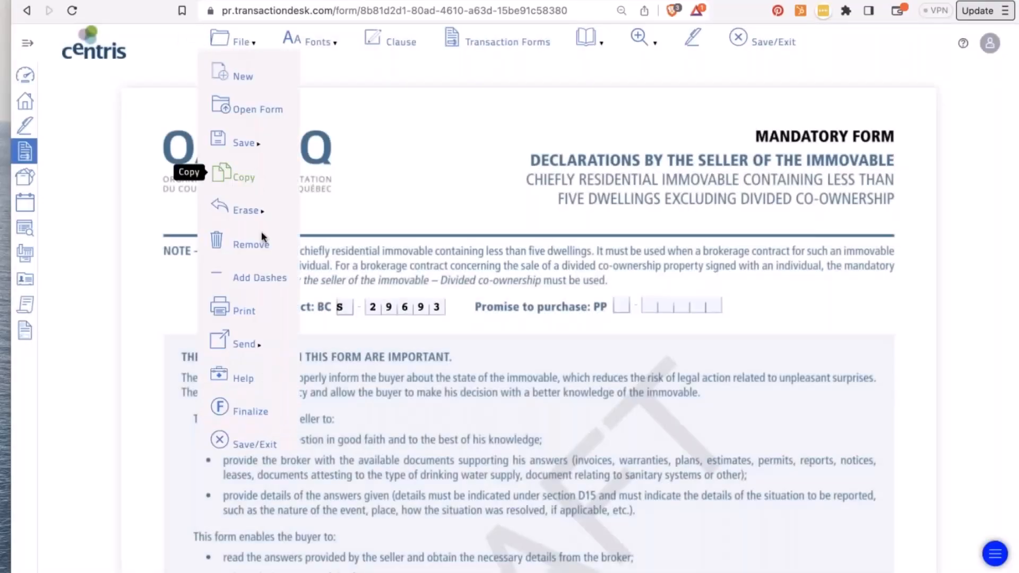
pyautogui.click(238, 43)
pyautogui.click(242, 412)
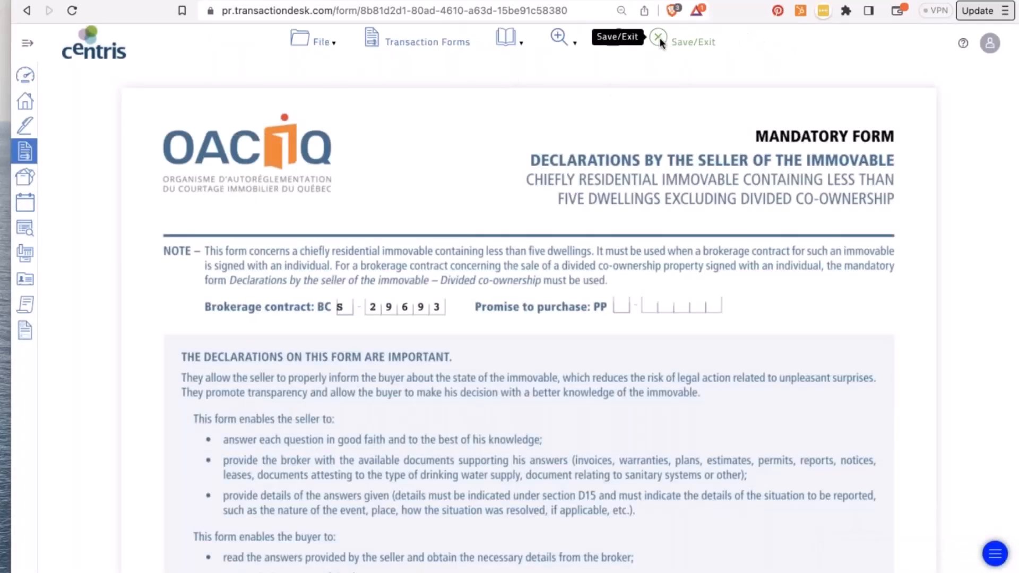
pyautogui.click(659, 38)
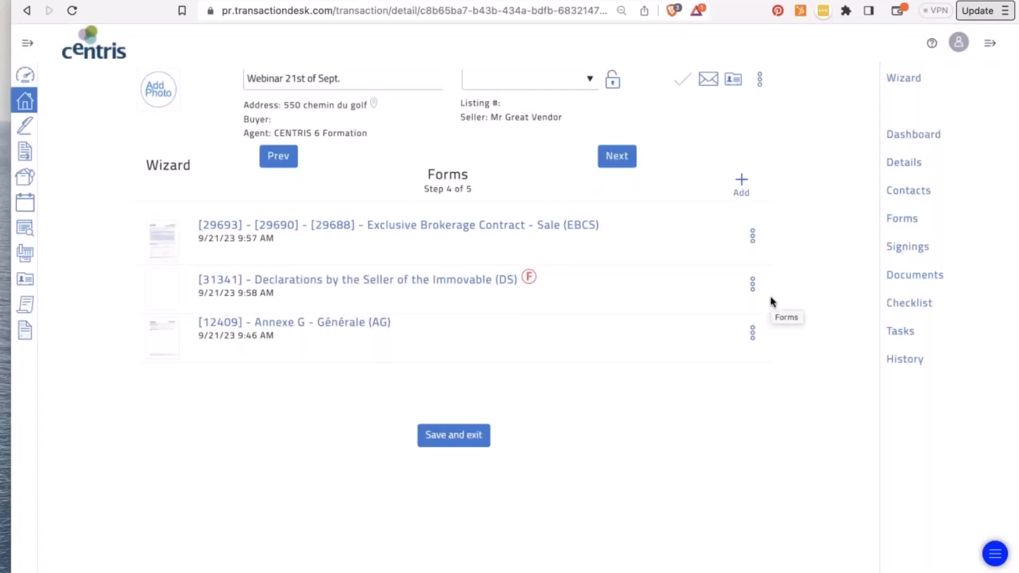
# - Confirm the transaction has no signings, then view its empty Documents list
pyautogui.click(907, 250)
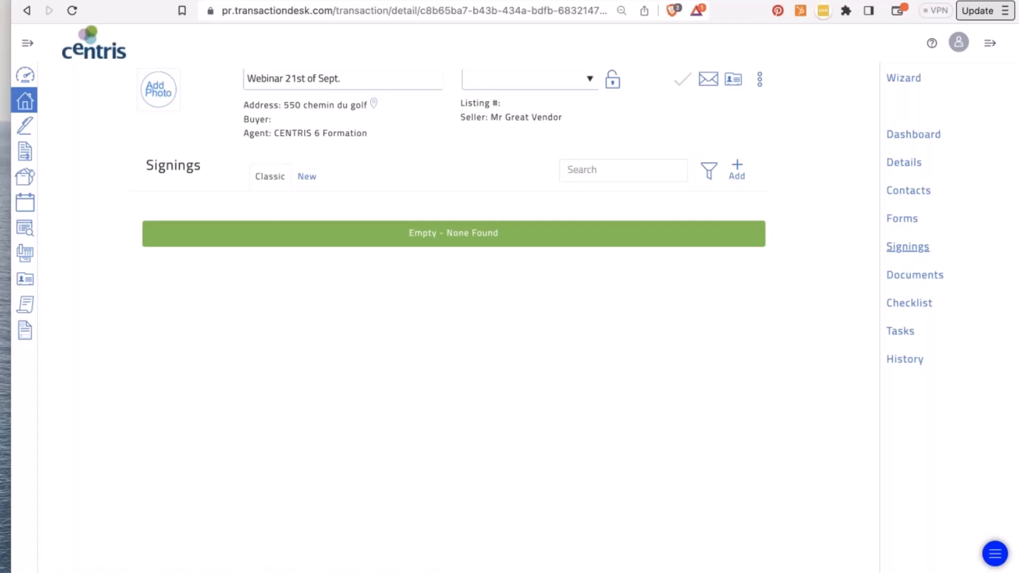
pyautogui.click(912, 280)
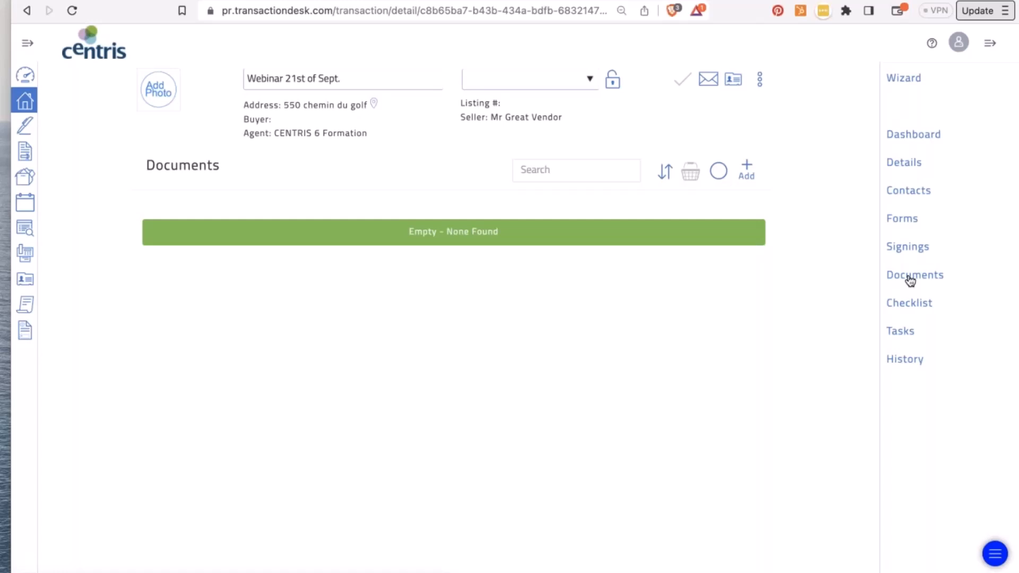
# - Start adding a new document, close the Create New window unused, and go to DocBox
pyautogui.click(911, 280)
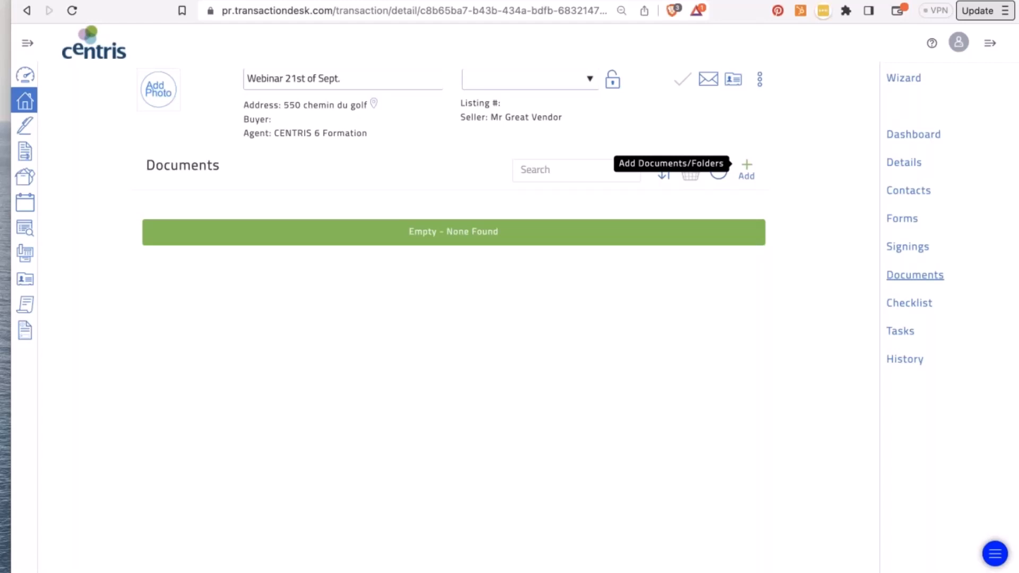
pyautogui.click(747, 169)
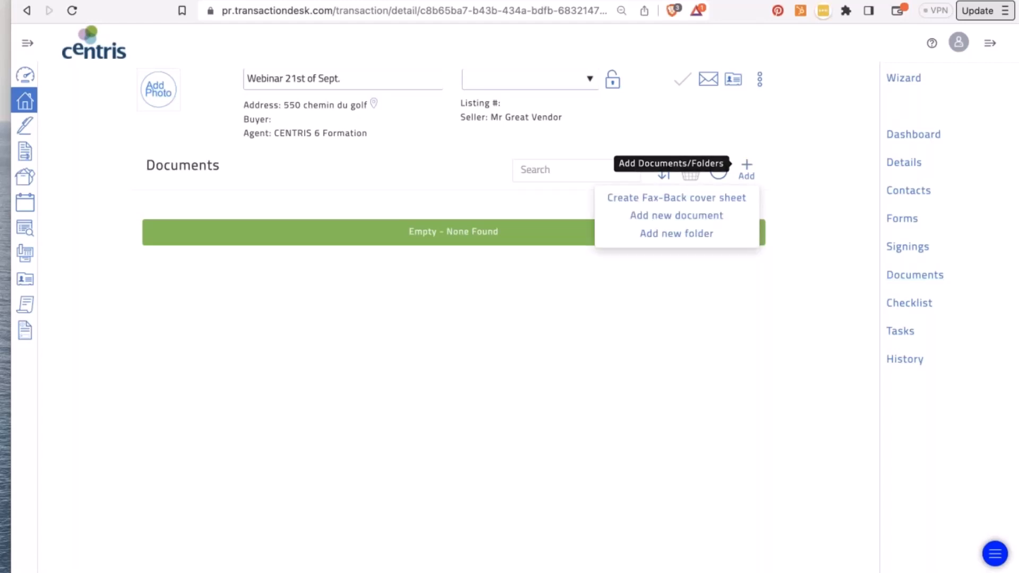
pyautogui.click(685, 215)
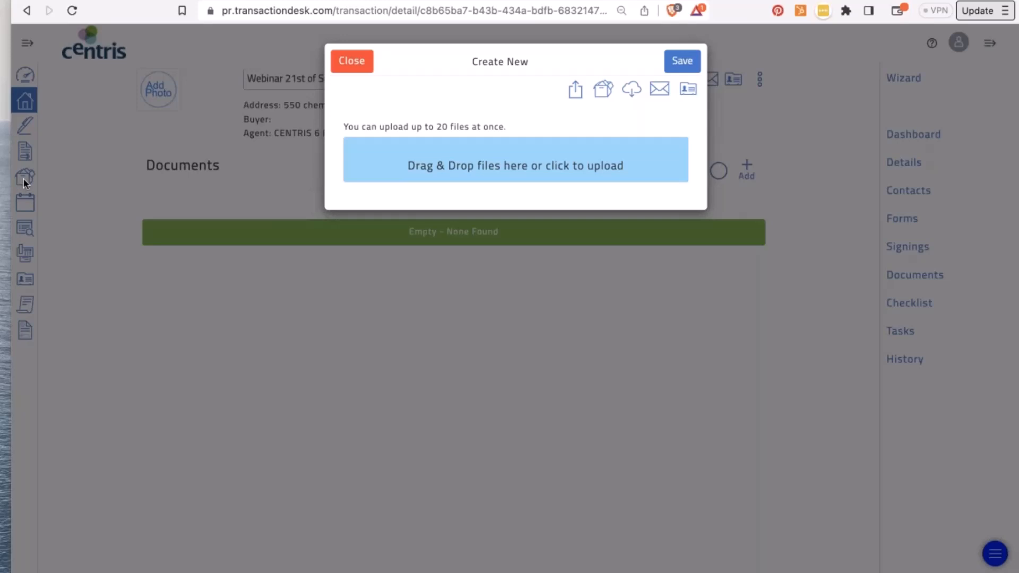
pyautogui.click(355, 65)
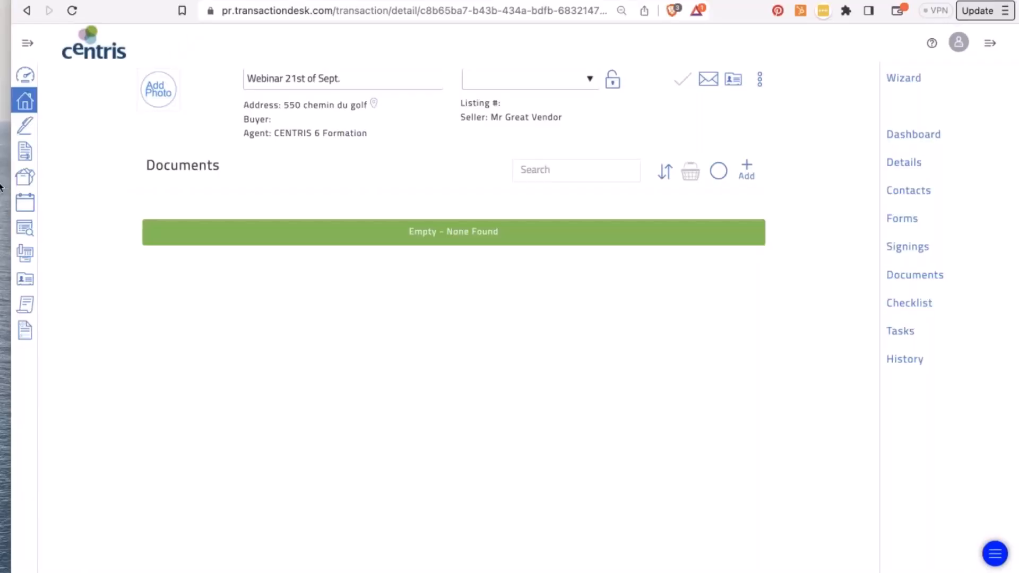
pyautogui.click(30, 180)
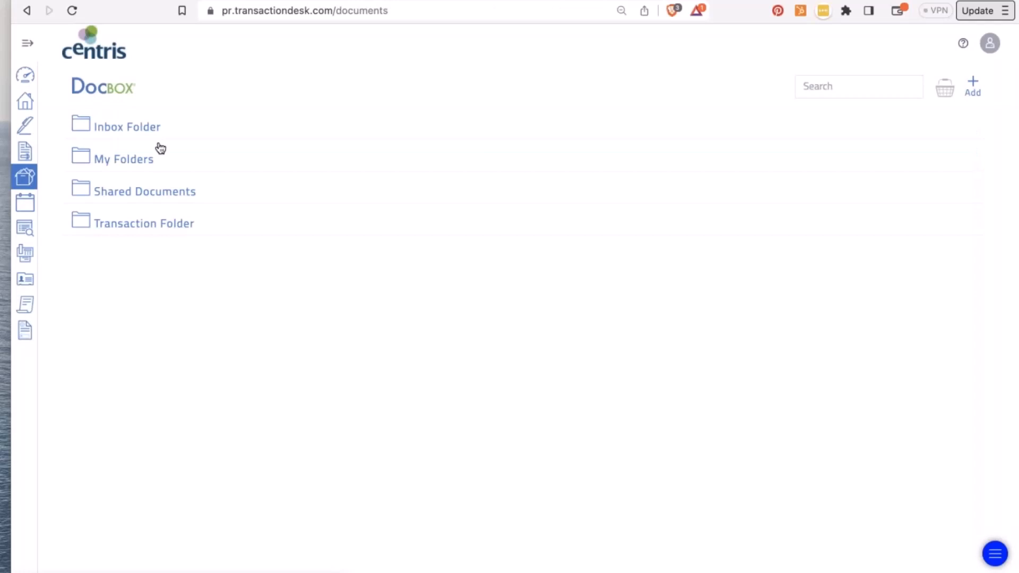
pyautogui.click(132, 135)
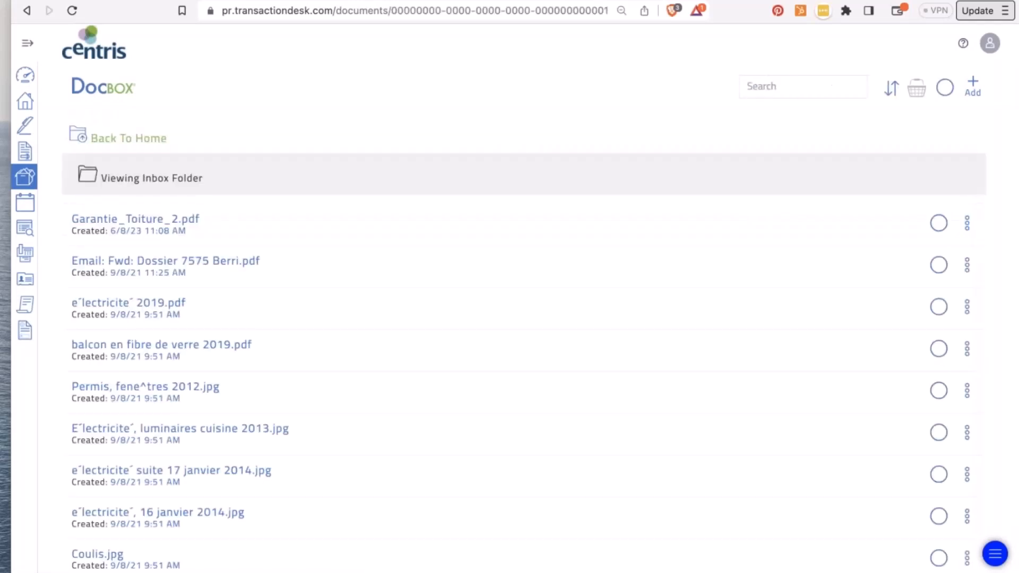
pyautogui.scroll(-15, 211, 371)
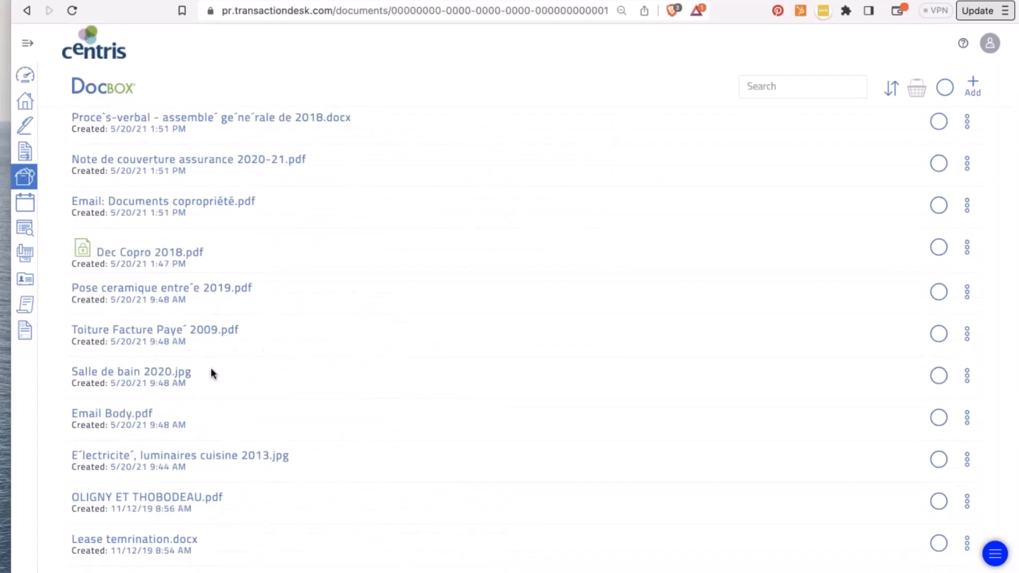
pyautogui.scroll(5, 239, 409)
pyautogui.scroll(10, 129, 222)
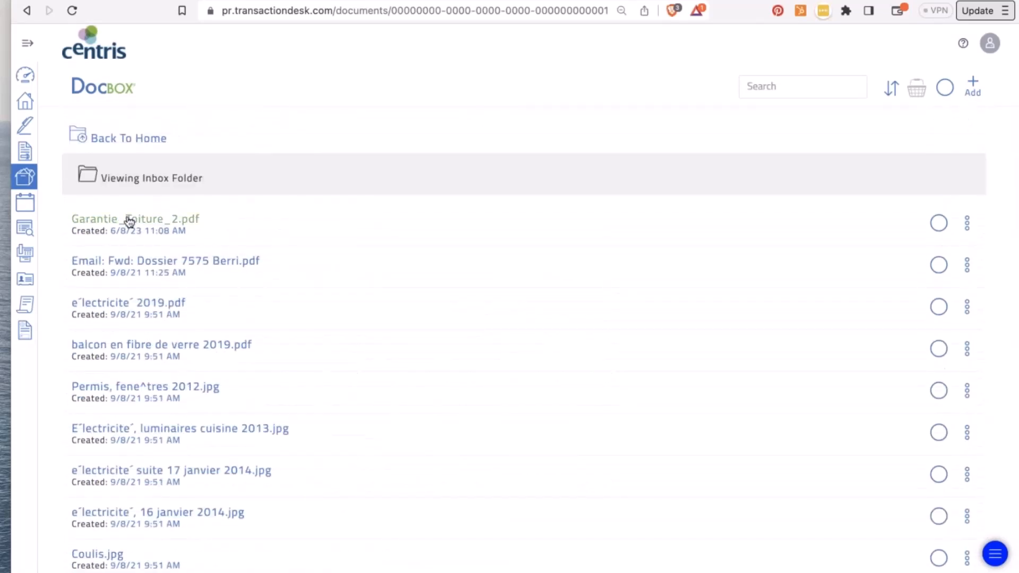
pyautogui.click(124, 139)
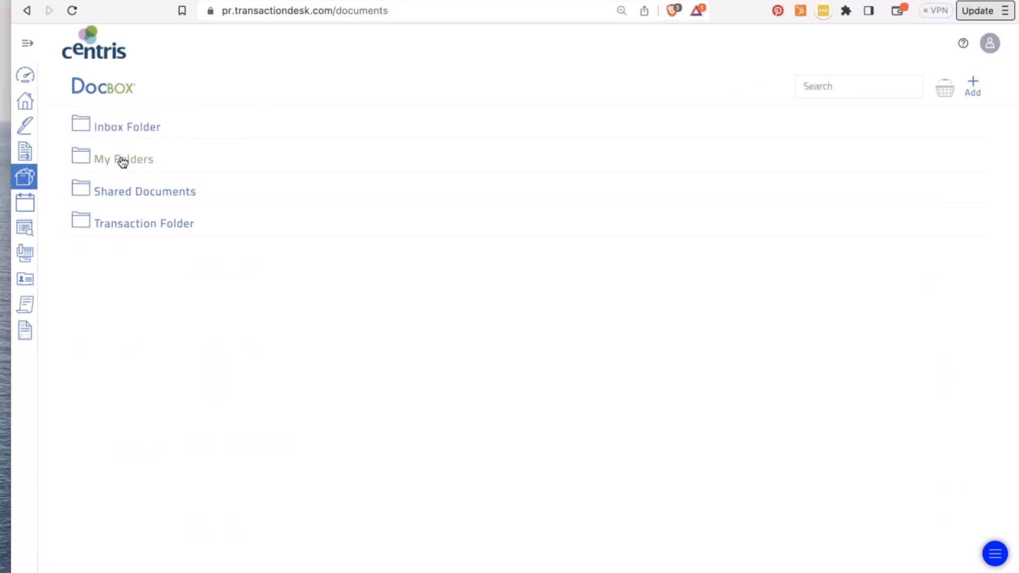
pyautogui.click(121, 159)
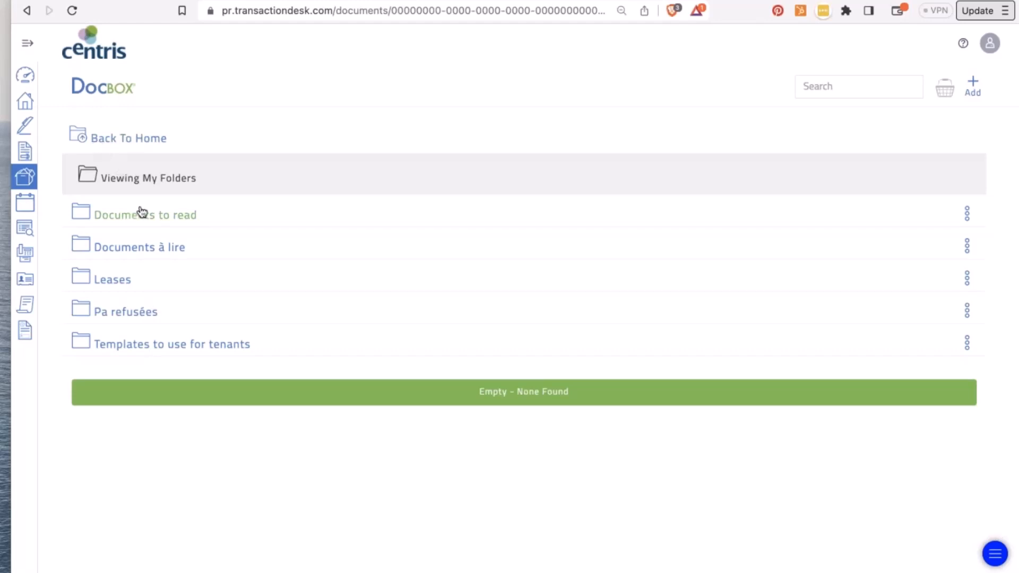
pyautogui.click(83, 139)
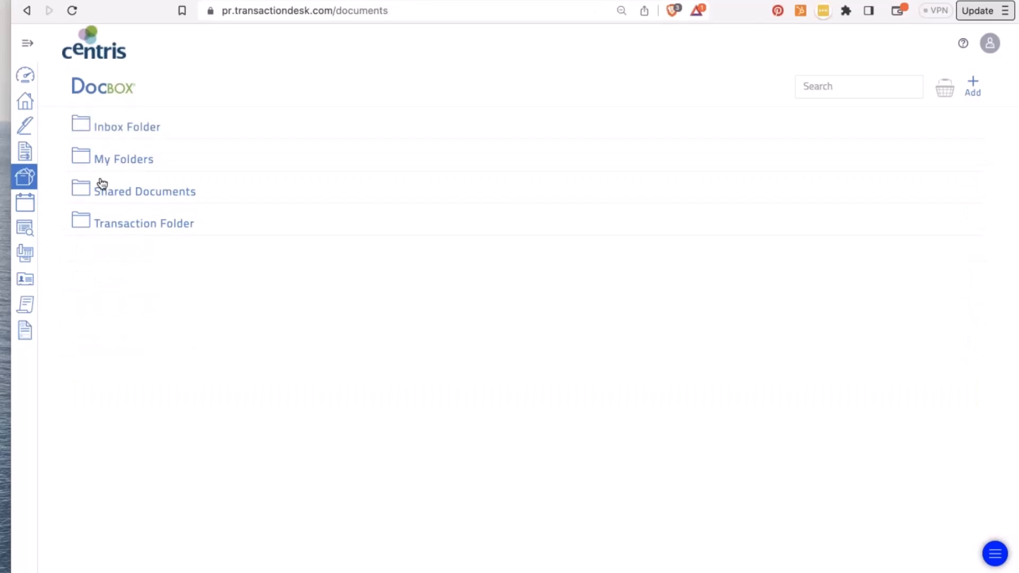
# - Find Shared Documents empty, then browse the Transaction Folder's property subfolders
pyautogui.click(104, 200)
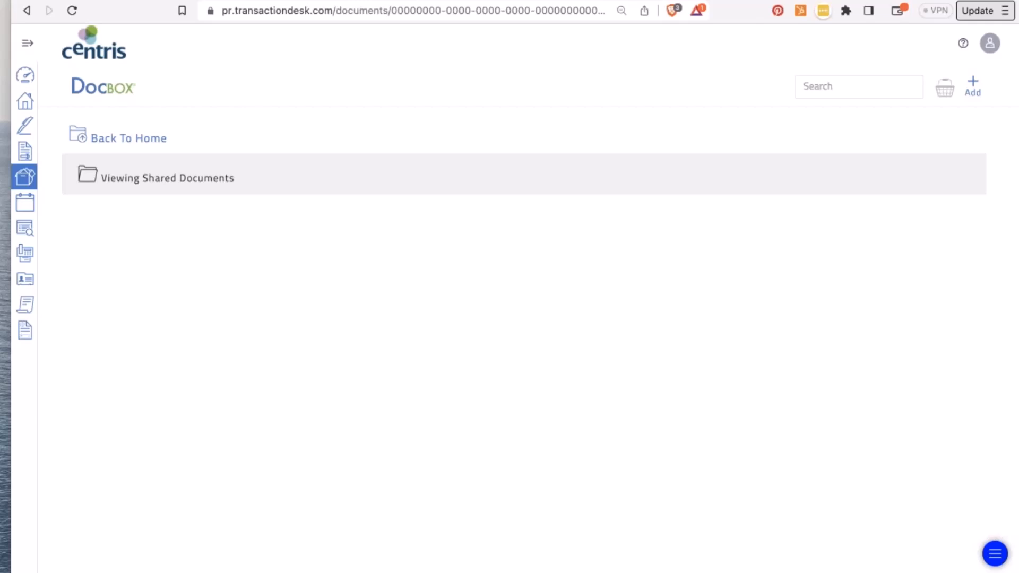
pyautogui.click(98, 142)
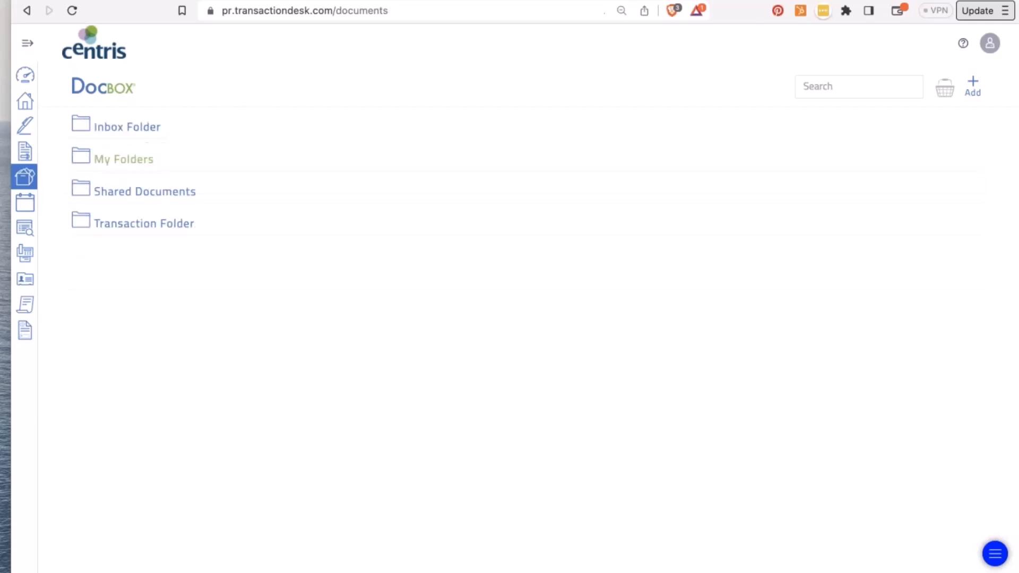
pyautogui.click(139, 228)
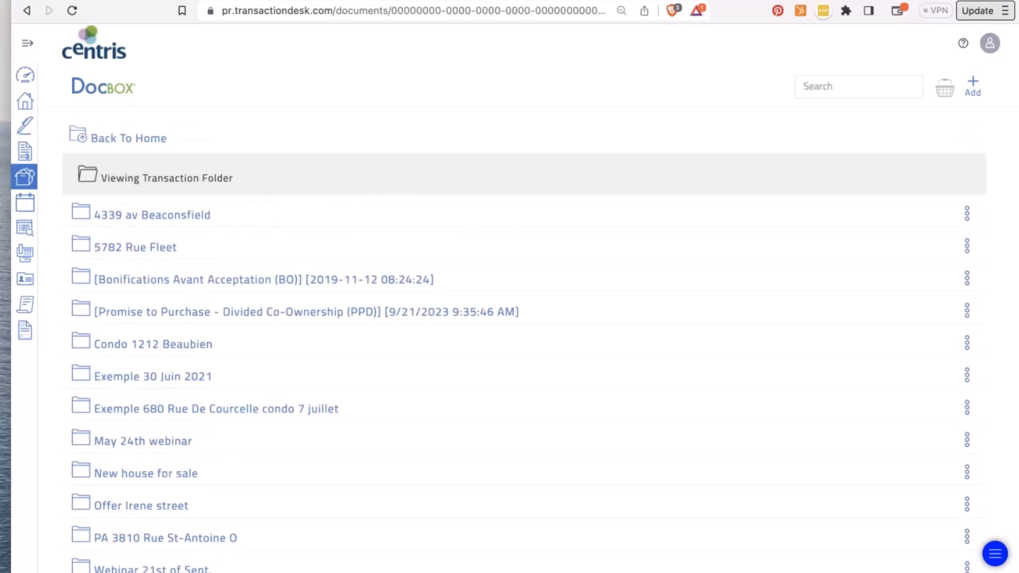
pyautogui.scroll(-3, 139, 227)
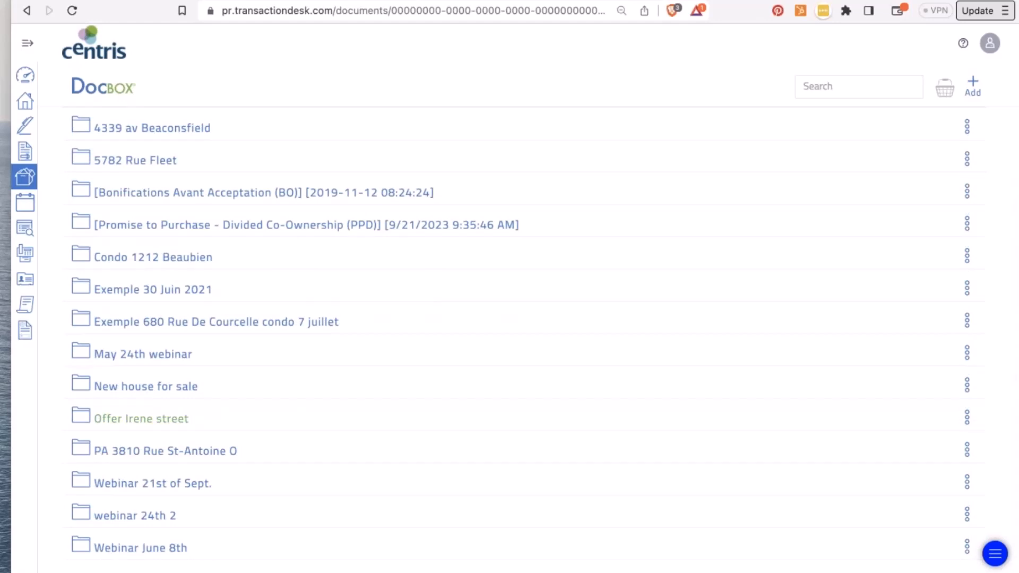
pyautogui.scroll(3, 140, 418)
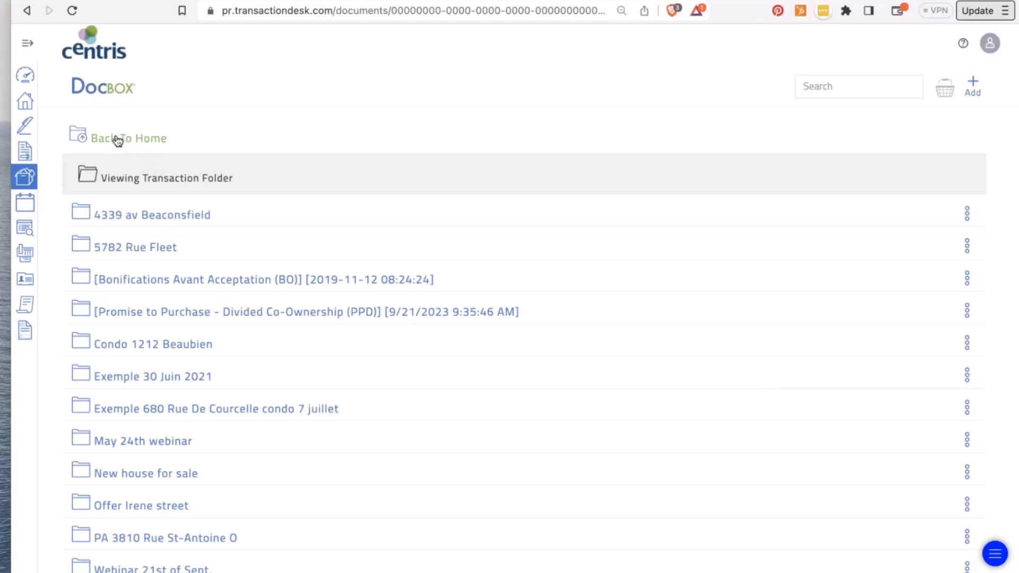
# - Return to the dashboard and open the Webinar 21st of Sept. transaction's Documents list
pyautogui.click(26, 77)
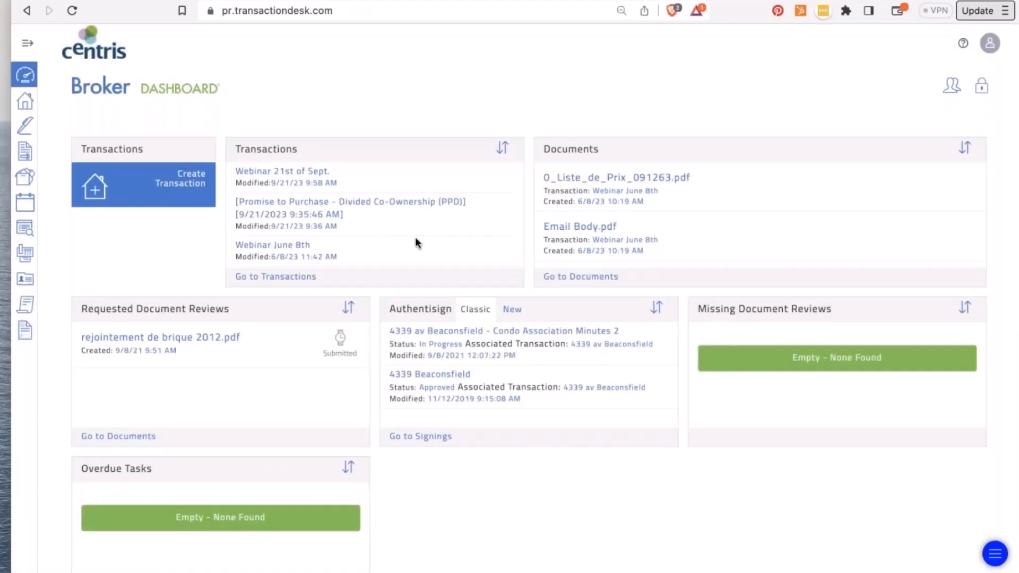
pyautogui.click(259, 173)
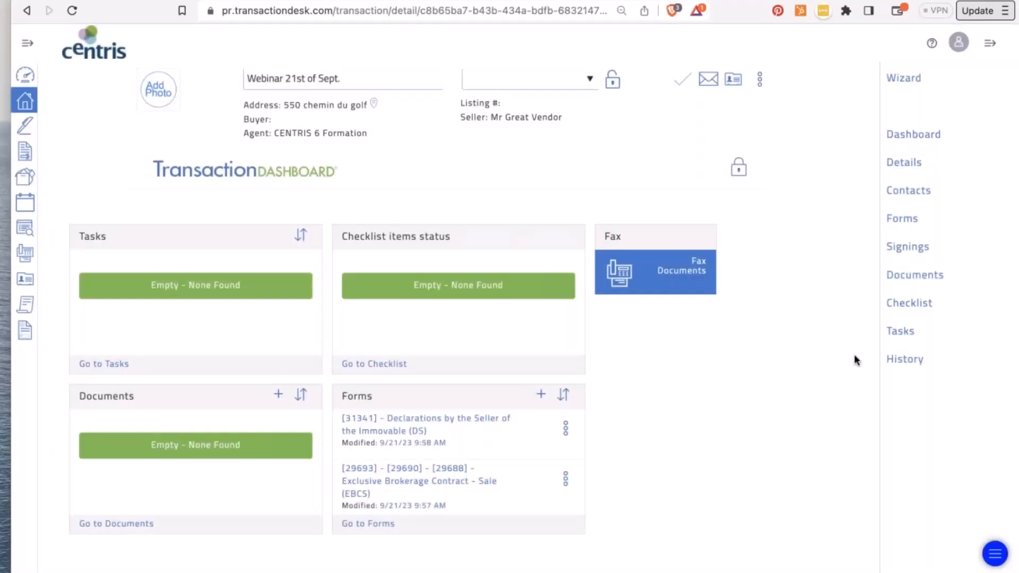
pyautogui.click(907, 275)
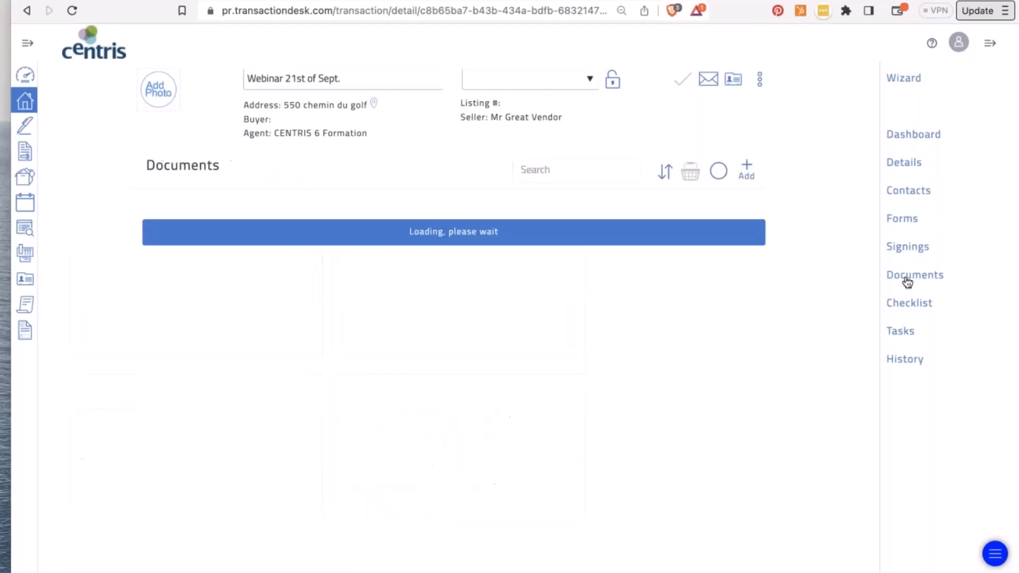
# - Begin adding a new document by copying it from DocBox
pyautogui.click(747, 169)
pyautogui.click(707, 216)
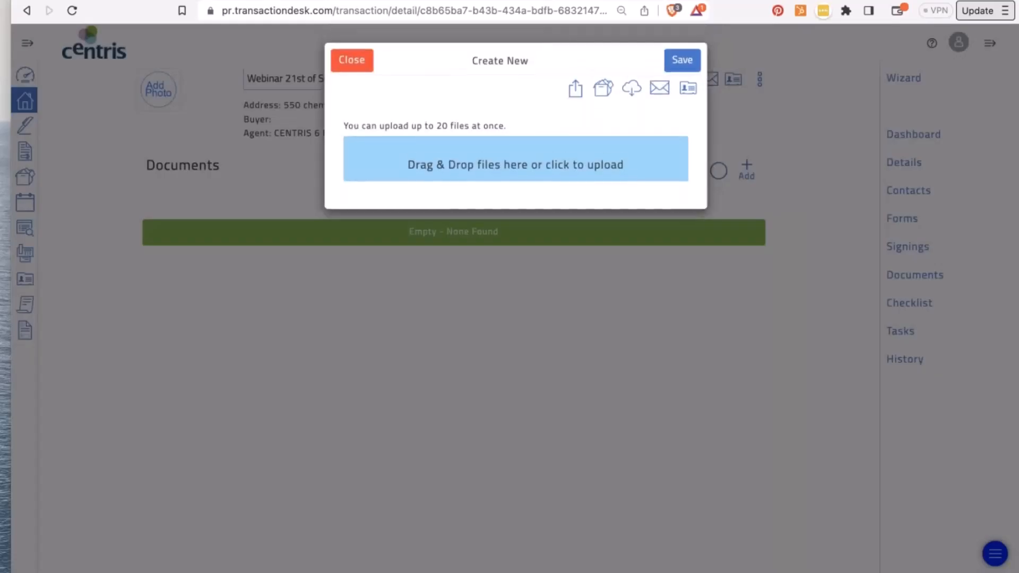
pyautogui.click(605, 90)
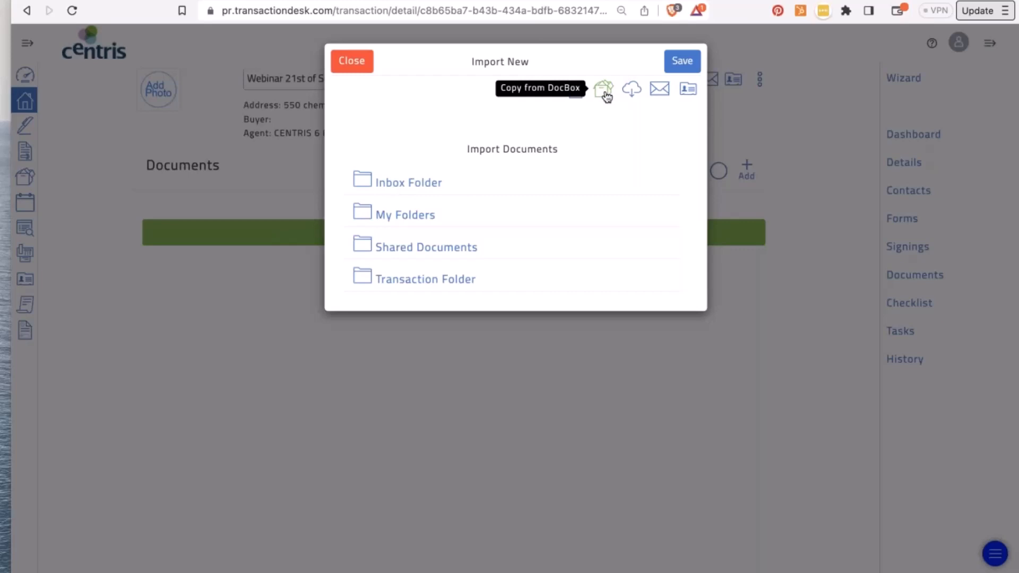
# - In the Inbox Folder, select balcon en fibre de verre 2019.pdf, the E'lectricite' luminaires cuisine 2013.jpg file, and Garantie_Toiture_2.pdf
pyautogui.click(412, 186)
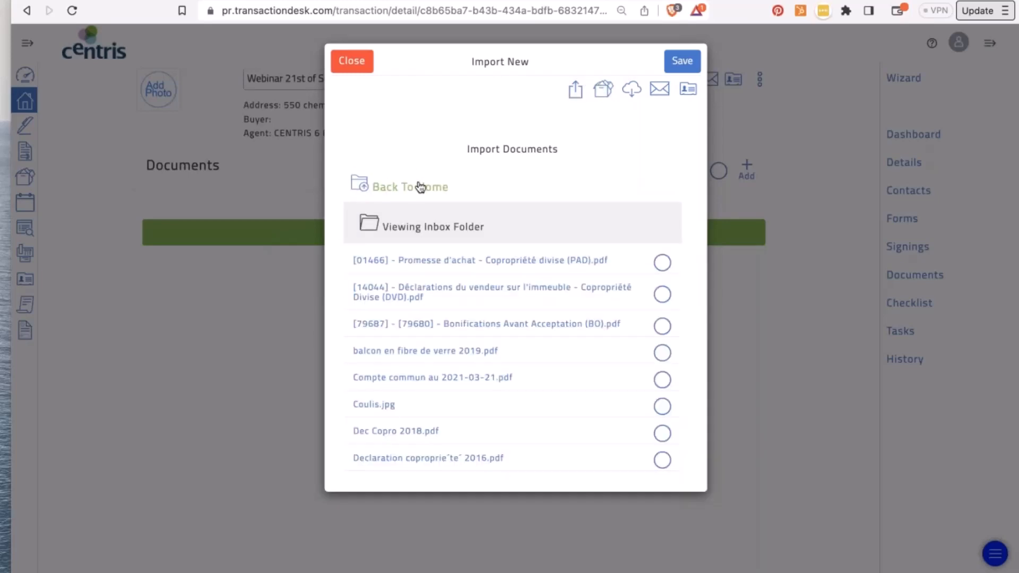
pyautogui.click(662, 353)
pyautogui.scroll(-4, 666, 358)
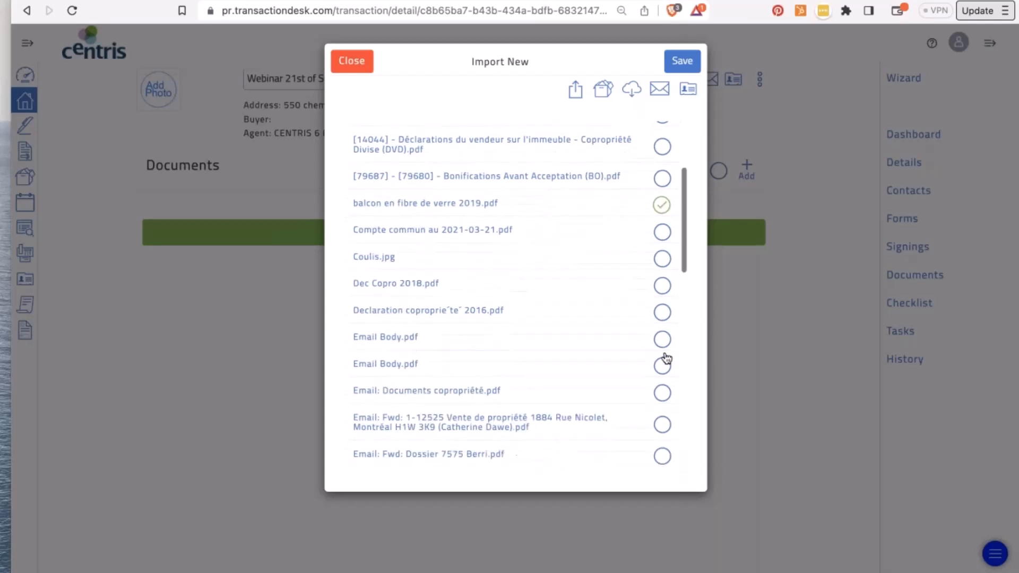
pyautogui.scroll(-5, 666, 355)
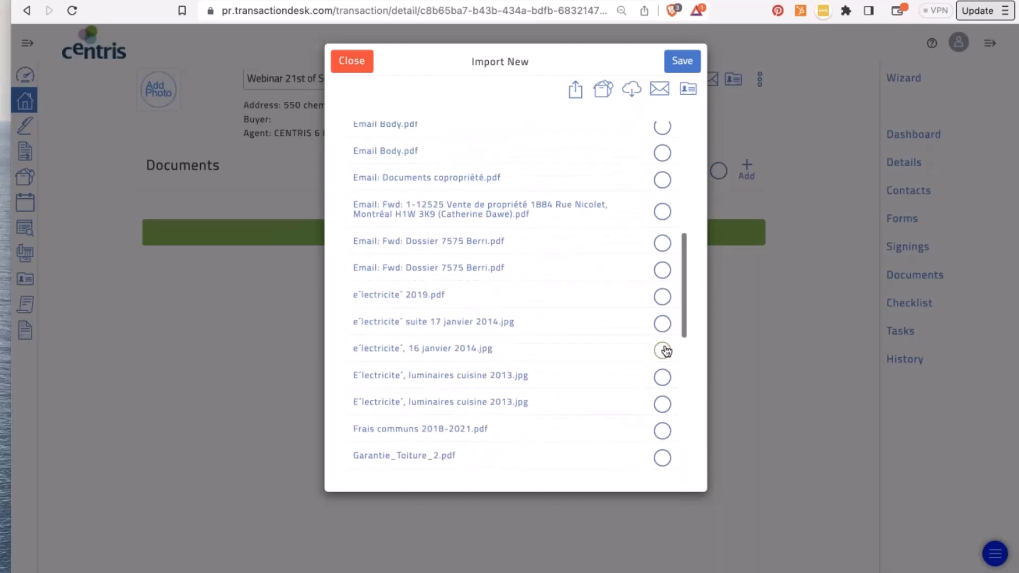
pyautogui.click(663, 334)
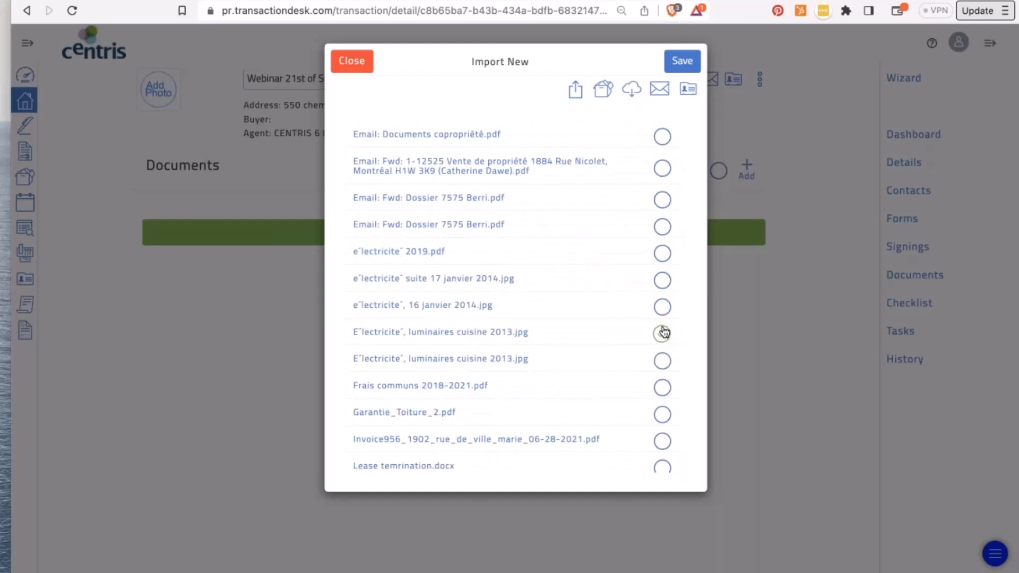
pyautogui.click(663, 410)
# - Add Taxes municipales 1.pdf and taxes municipales 2021.pdf, import all five, then view Garantie_Toiture_2.pdf
pyautogui.scroll(-3, 664, 416)
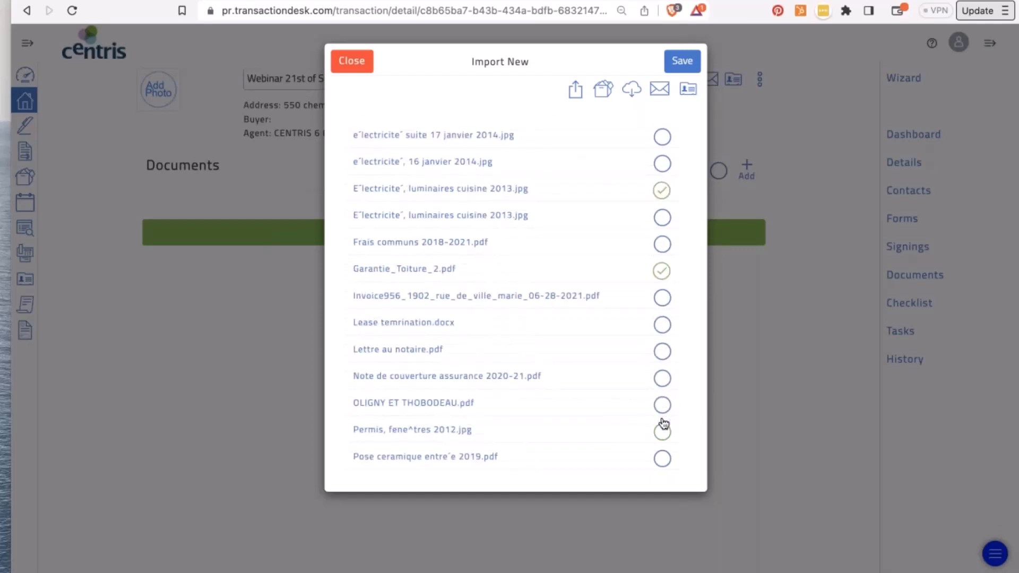
pyautogui.scroll(-5, 664, 423)
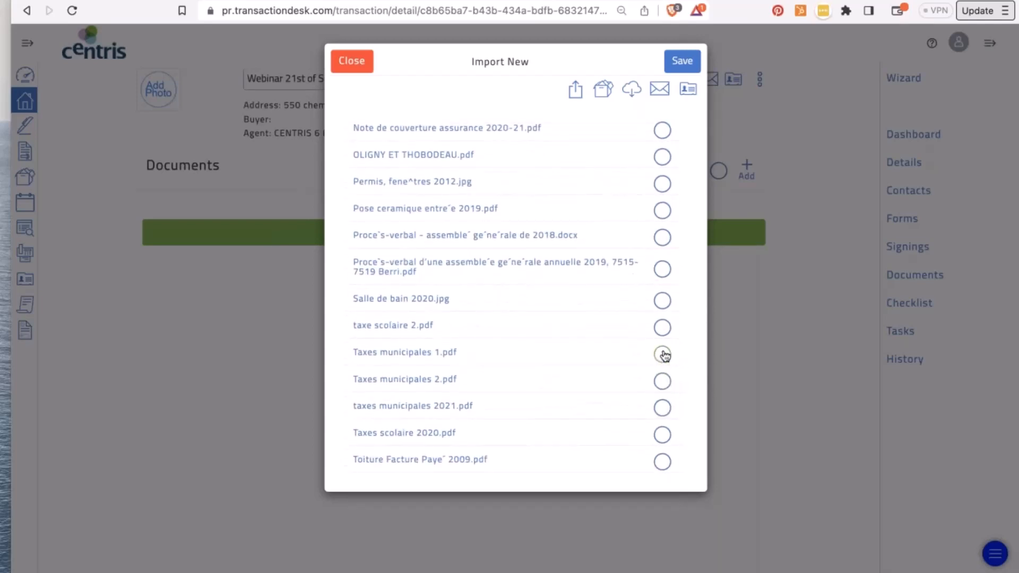
pyautogui.click(663, 355)
pyautogui.click(666, 414)
pyautogui.click(681, 61)
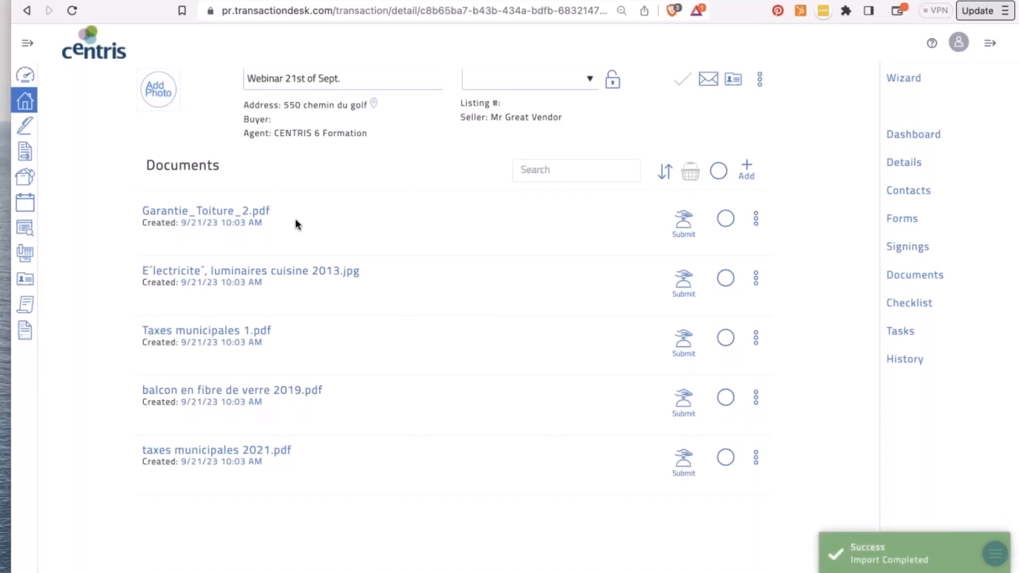
pyautogui.click(253, 213)
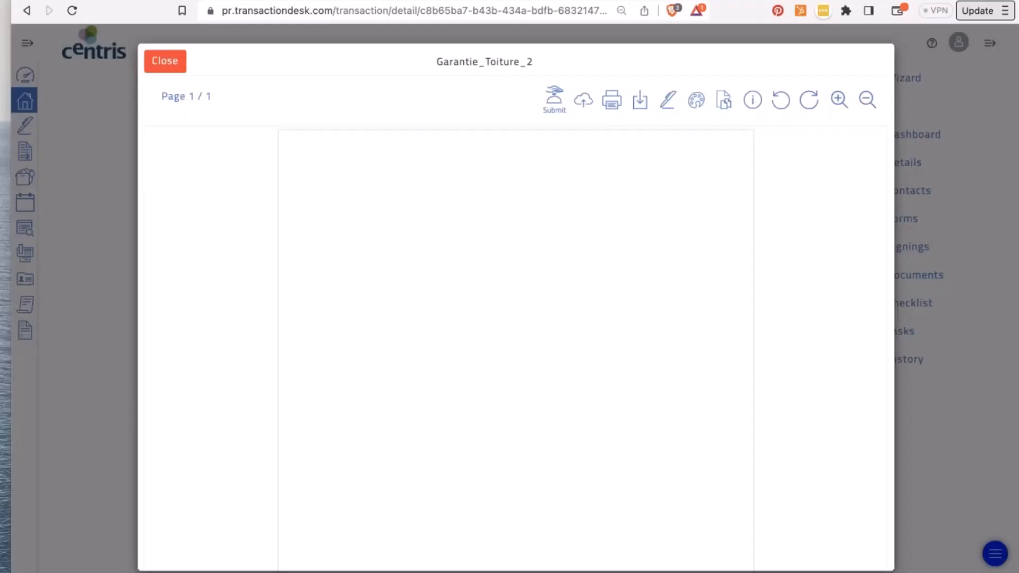
# - Submit the Garantie_Toiture_2 roof warranty certificate for review, confirming with Yes
pyautogui.scroll(-5, 416, 399)
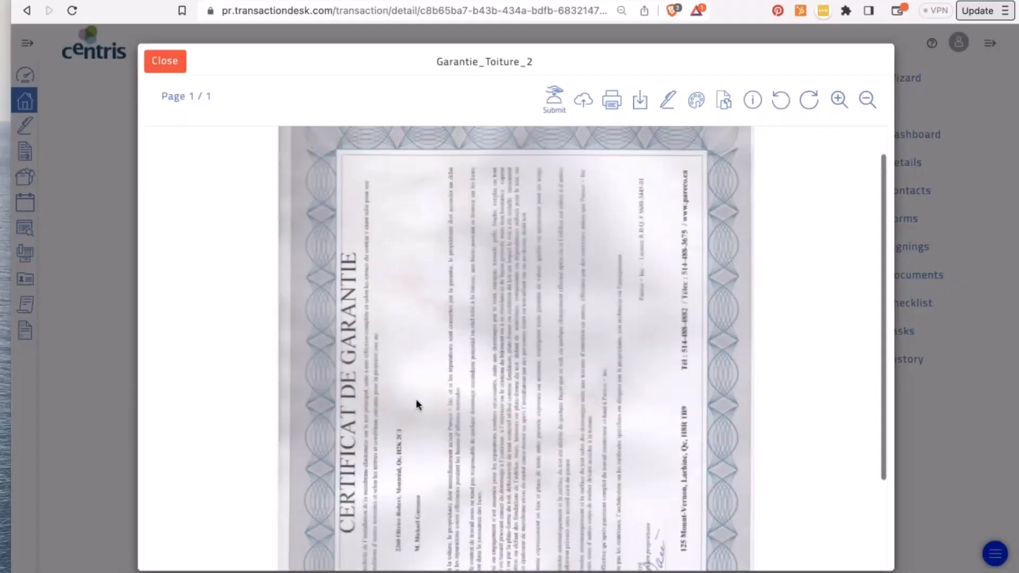
pyautogui.scroll(5, 416, 400)
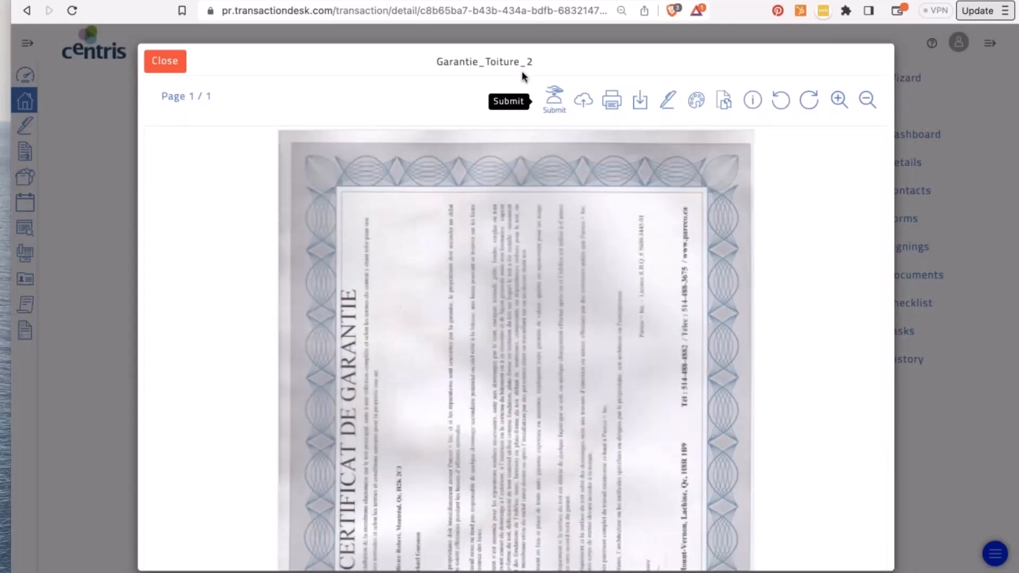
pyautogui.click(553, 108)
pyautogui.click(693, 61)
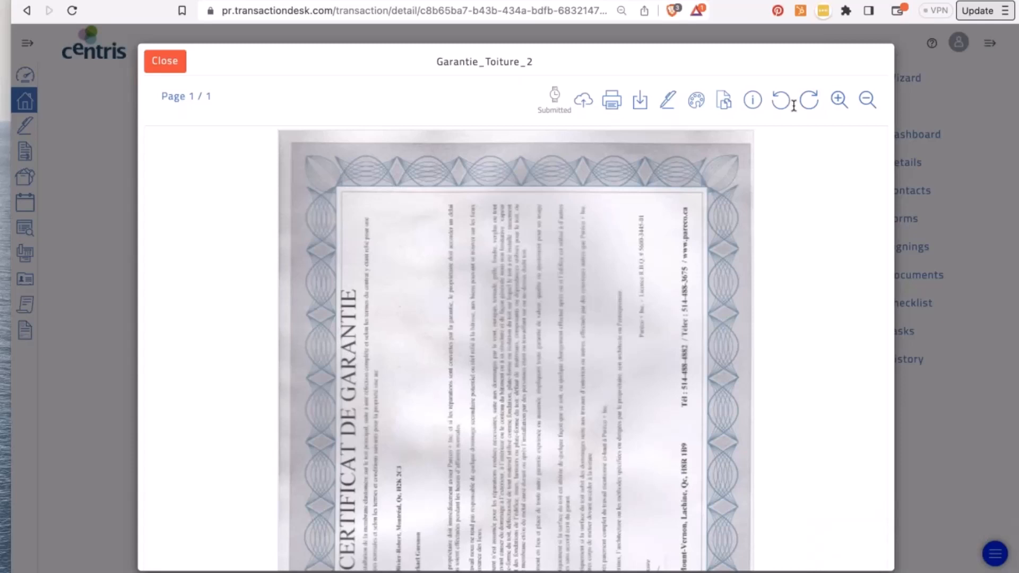
pyautogui.scroll(-1, 501, 226)
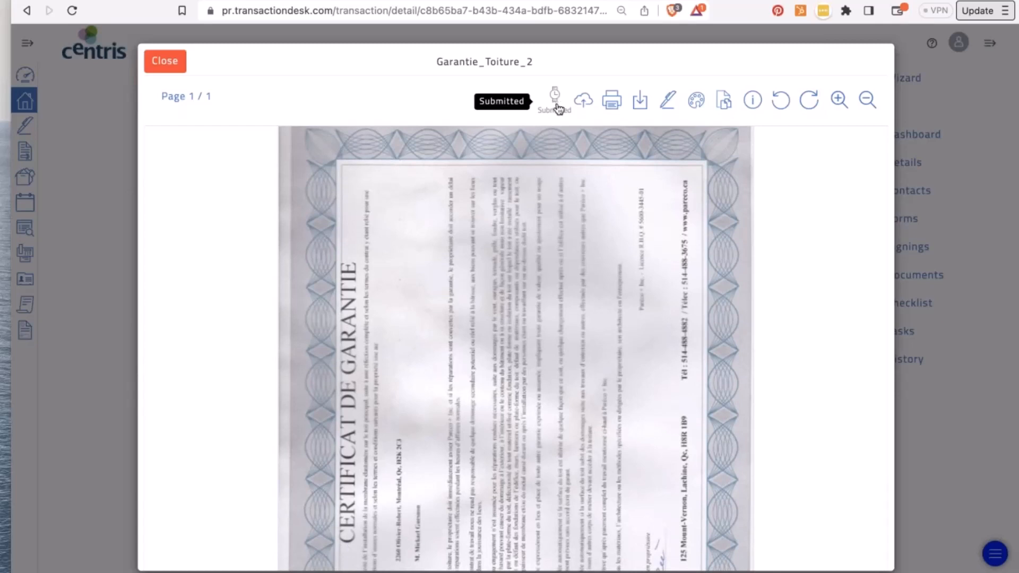
pyautogui.click(584, 101)
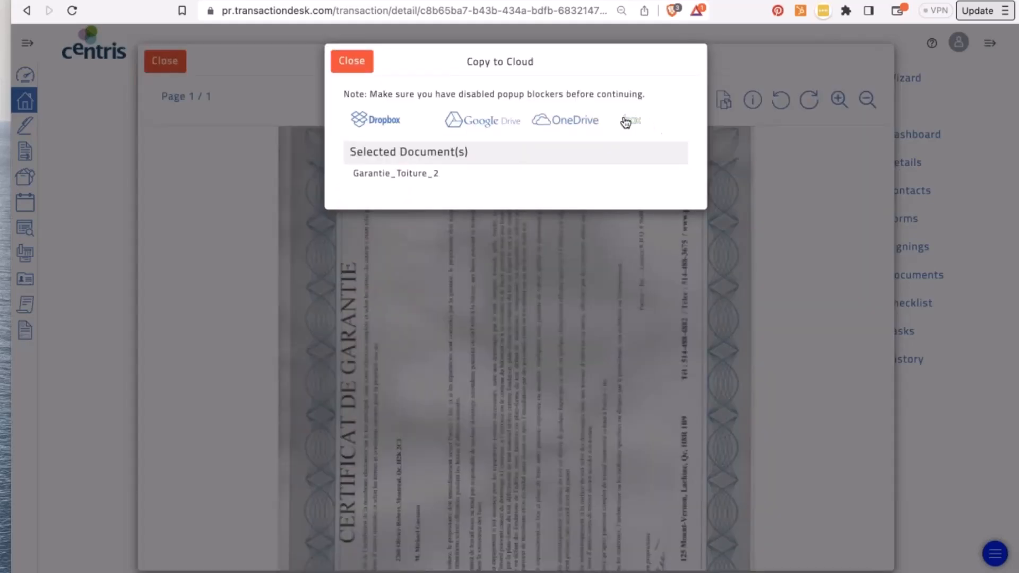
pyautogui.click(366, 68)
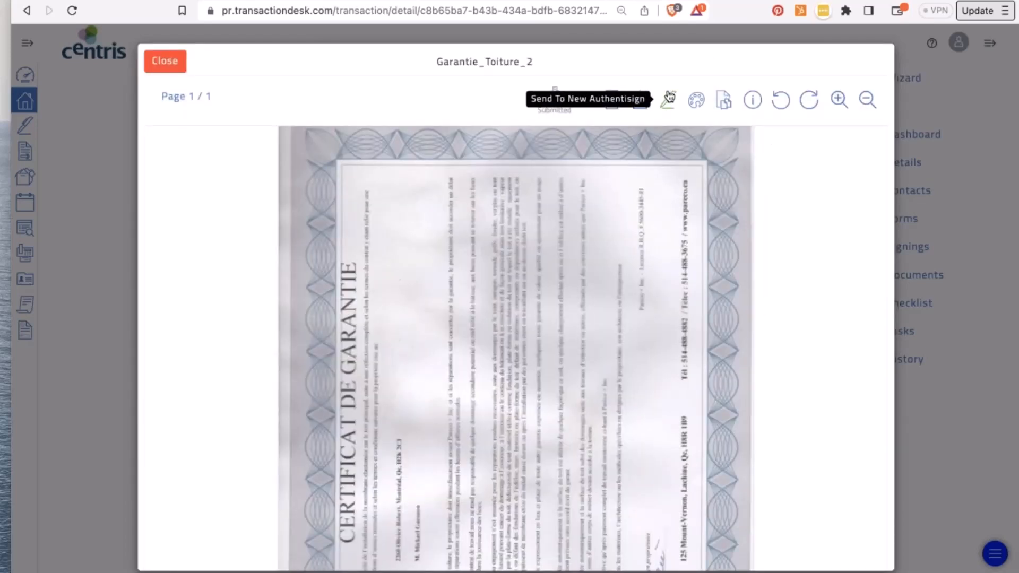
# - Open the certificate in the markup tool, draw a trial highlight, then undo all markups
pyautogui.click(697, 103)
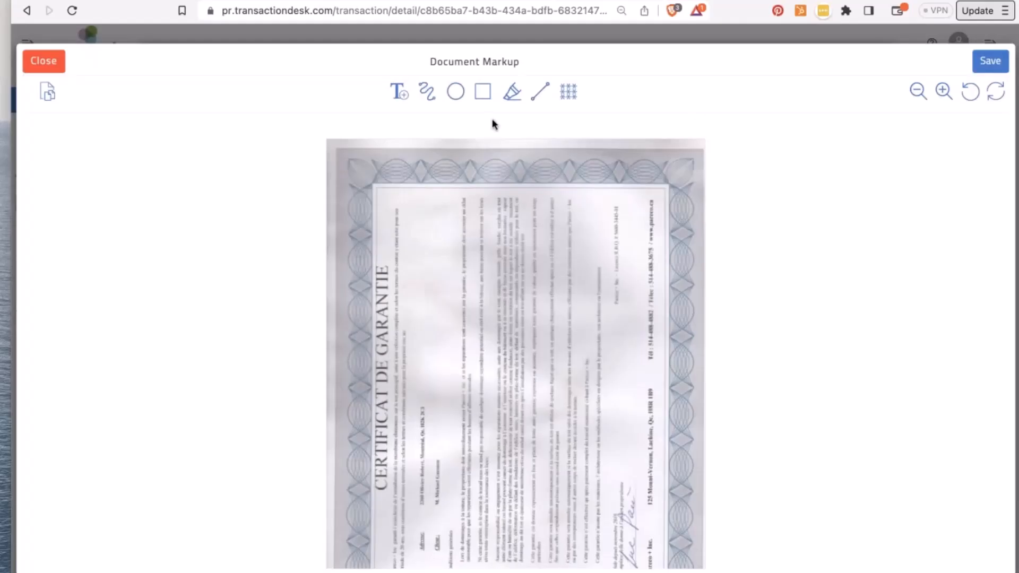
pyautogui.click(513, 94)
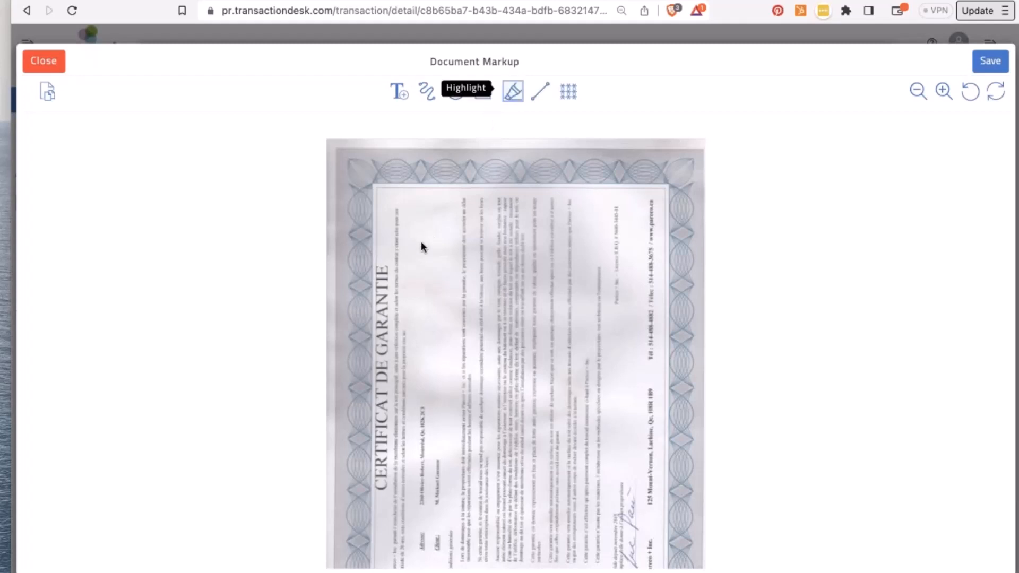
pyautogui.moveTo(423, 455); pyautogui.dragTo(560, 282)
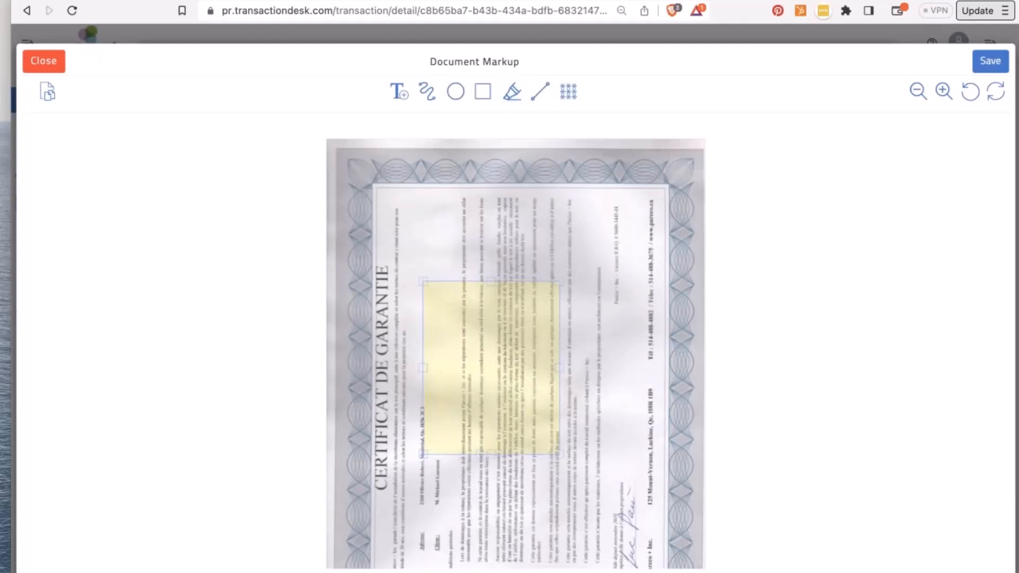
pyautogui.click(970, 91)
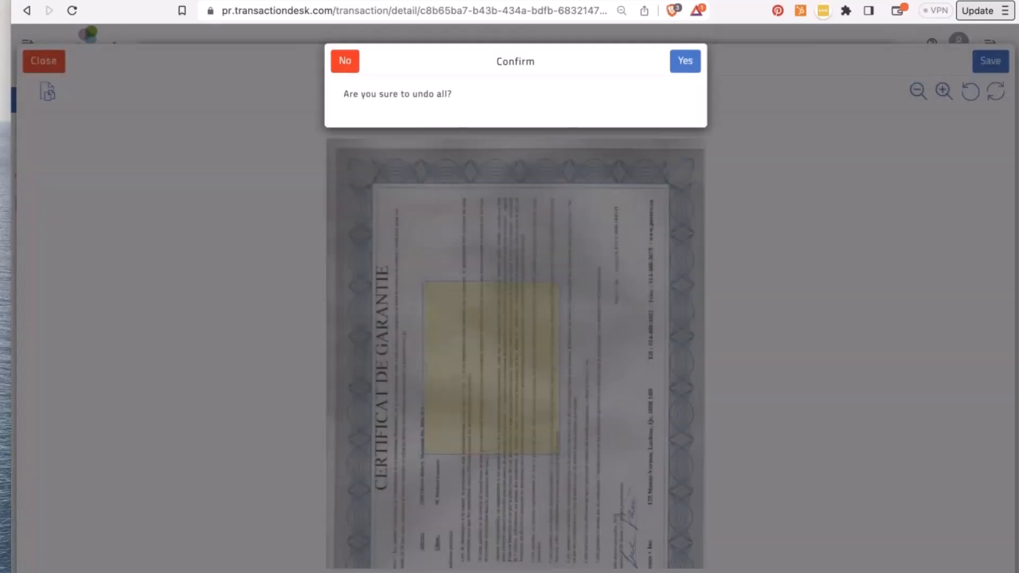
pyautogui.click(685, 61)
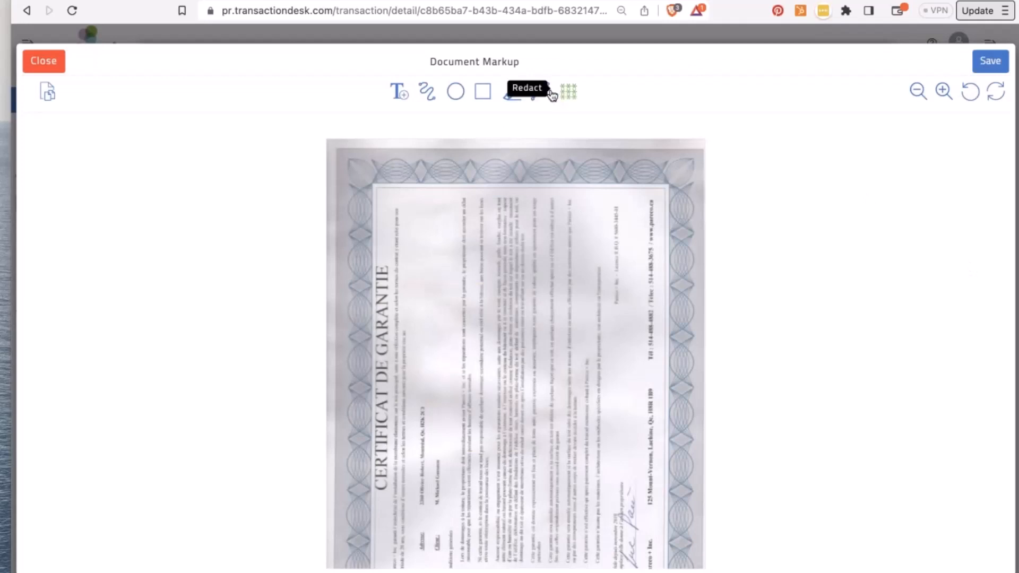
# - Open the page slicer, rotate the certificate page clockwise, and try saving it
pyautogui.click(49, 96)
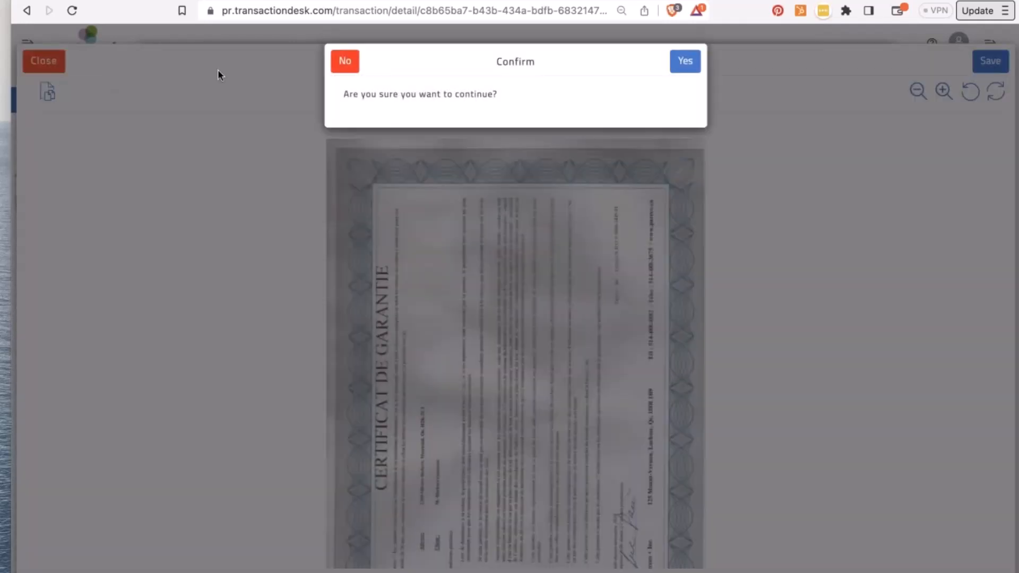
pyautogui.click(683, 61)
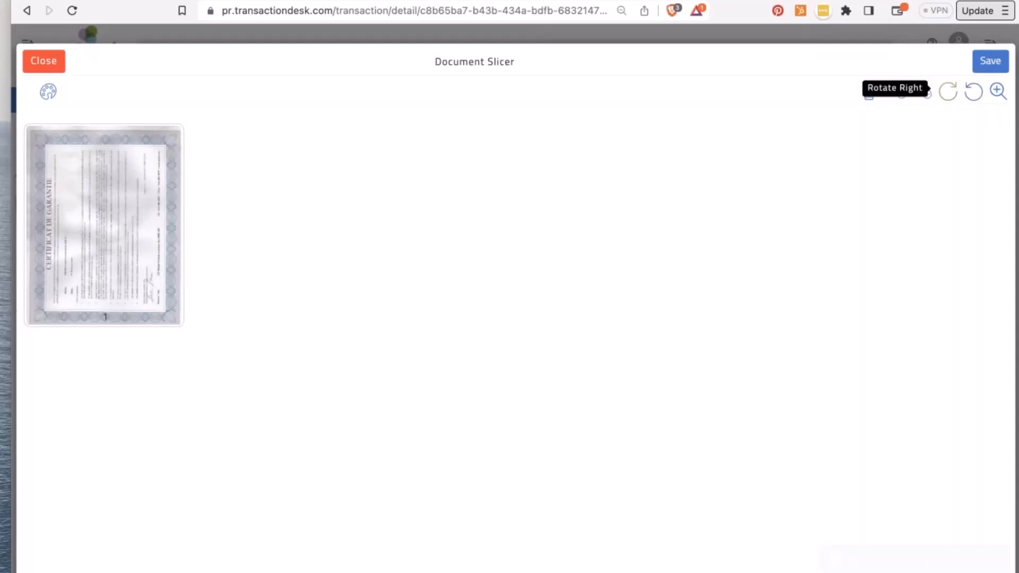
pyautogui.click(949, 92)
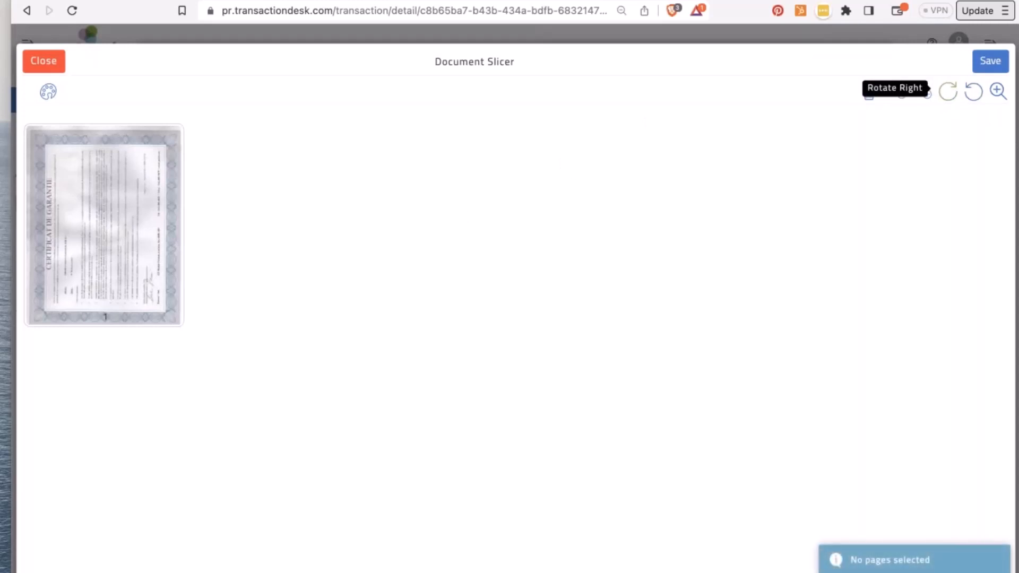
pyautogui.click(144, 272)
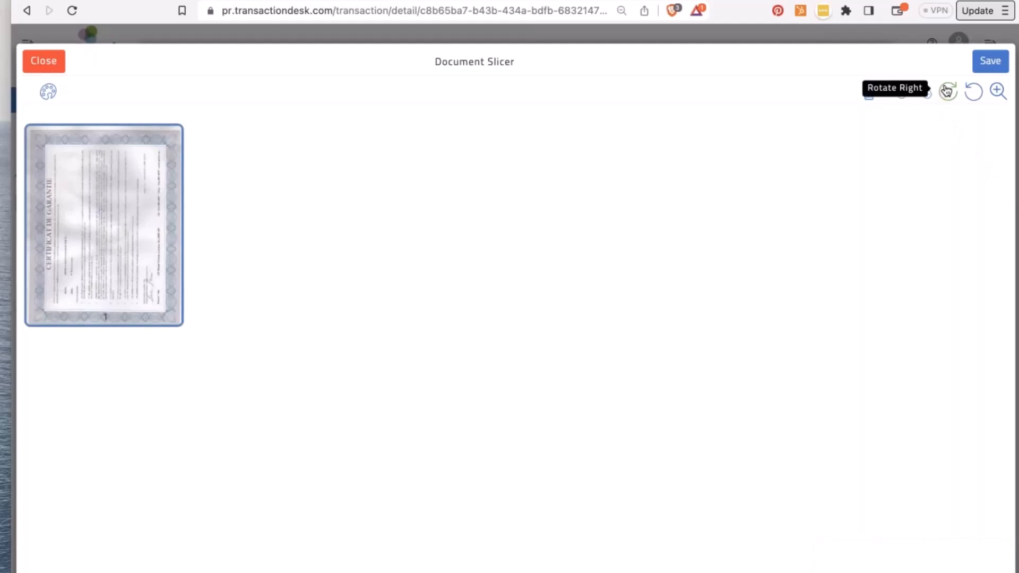
pyautogui.click(948, 92)
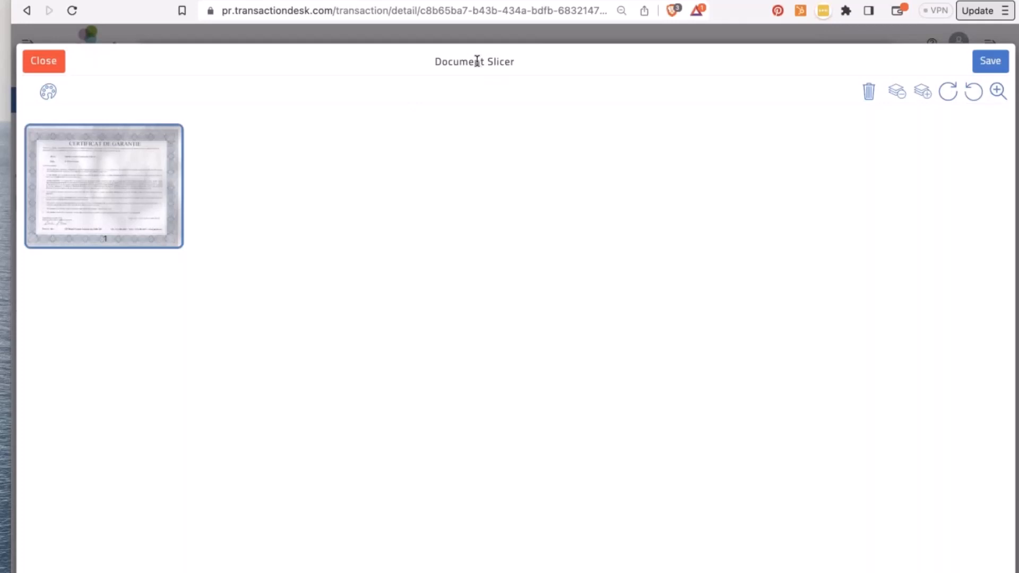
pyautogui.click(988, 62)
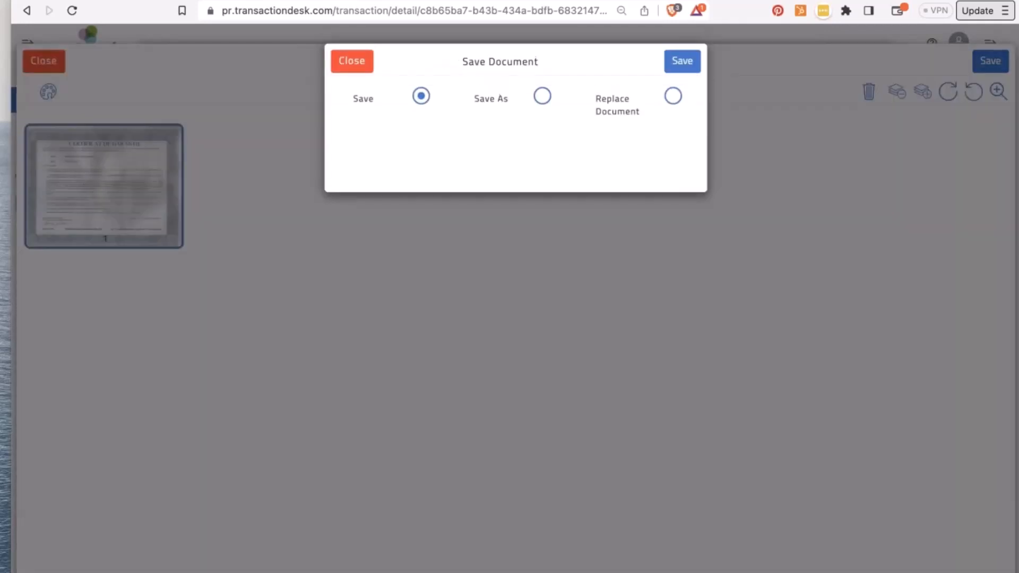
pyautogui.click(690, 65)
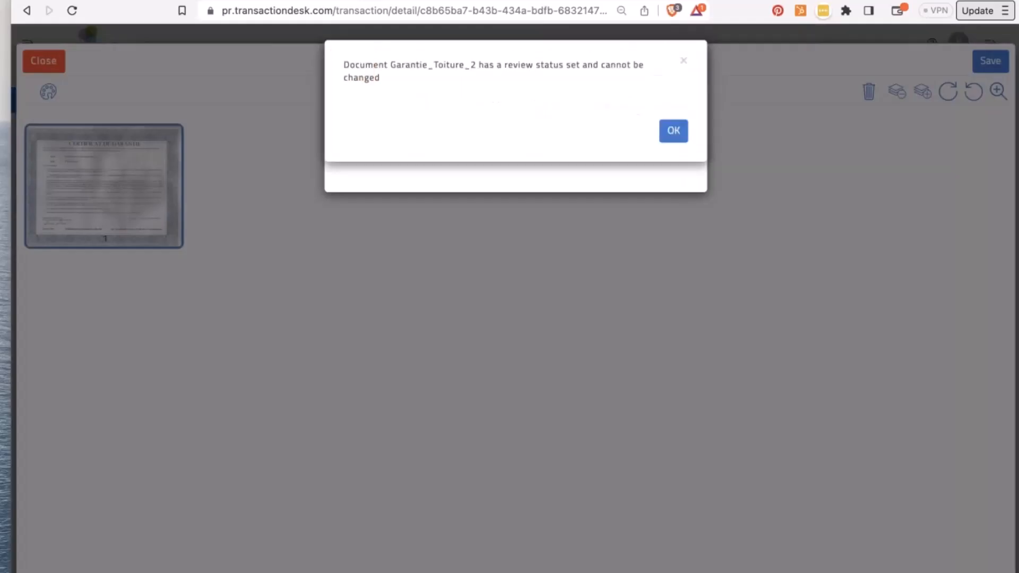
# - Dismiss the repeated review-status errors and exit the page slicer without saving changes
pyautogui.click(676, 139)
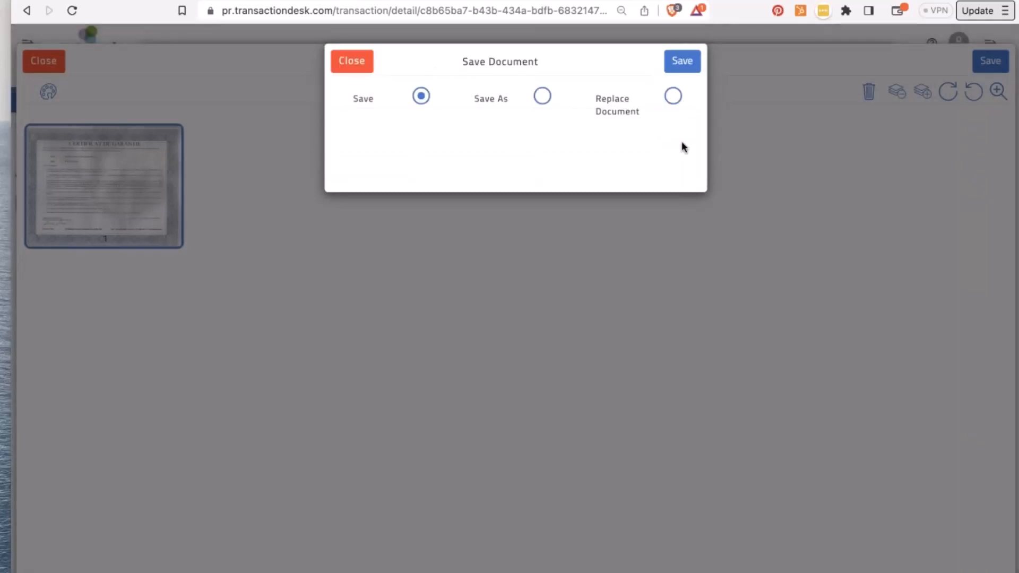
pyautogui.click(356, 72)
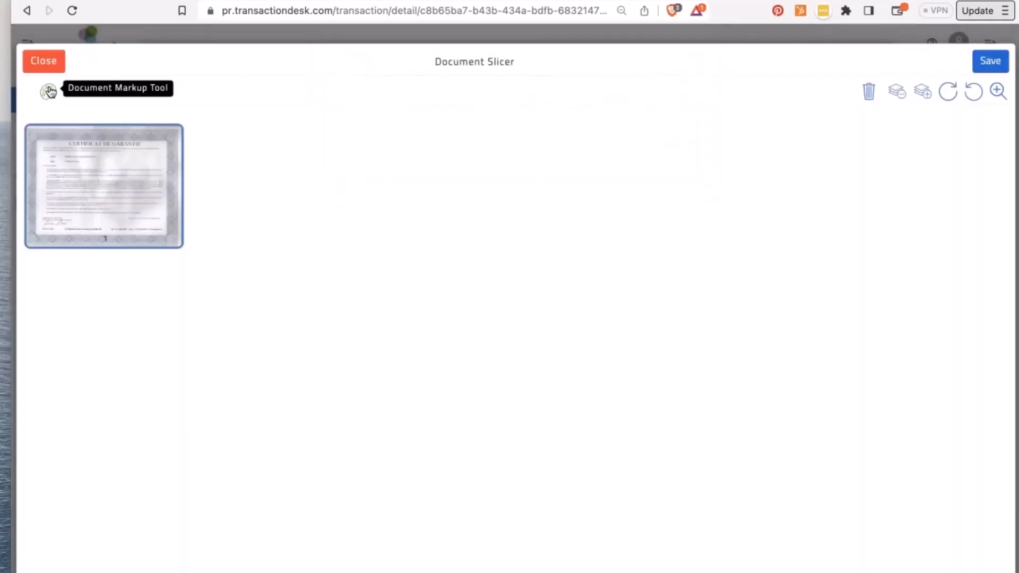
pyautogui.click(48, 92)
pyautogui.click(690, 61)
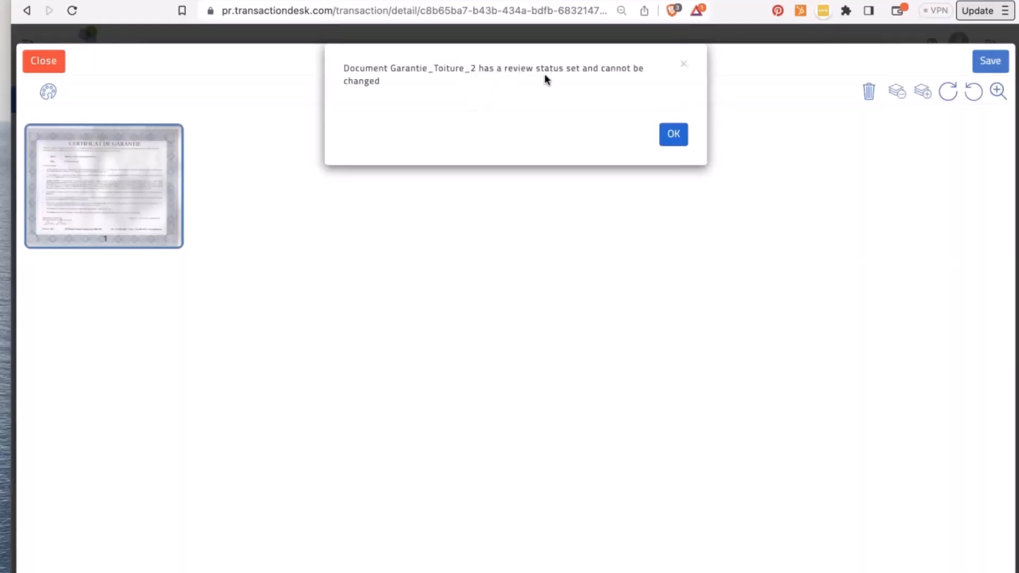
pyautogui.click(686, 67)
pyautogui.click(46, 60)
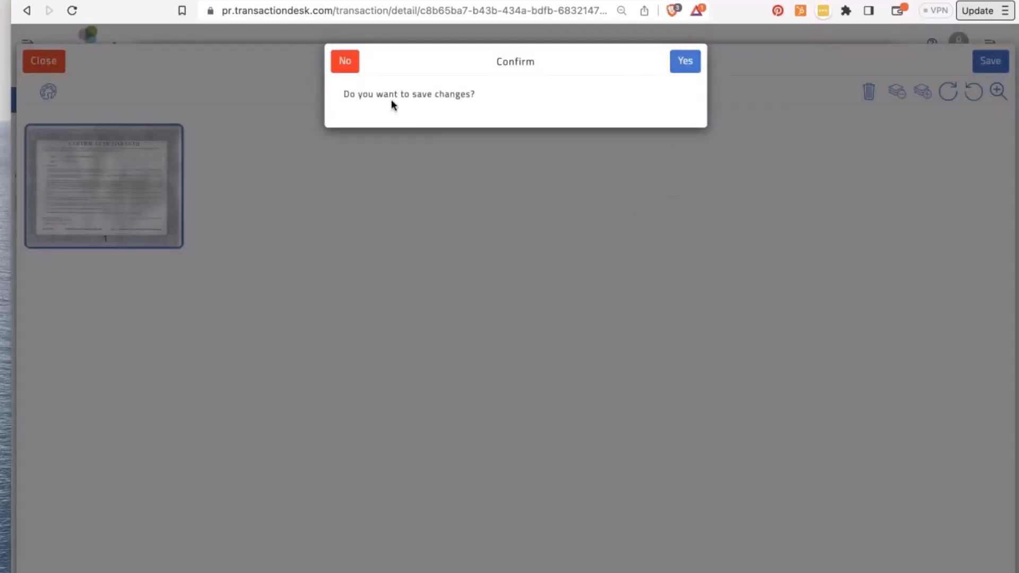
pyautogui.click(686, 69)
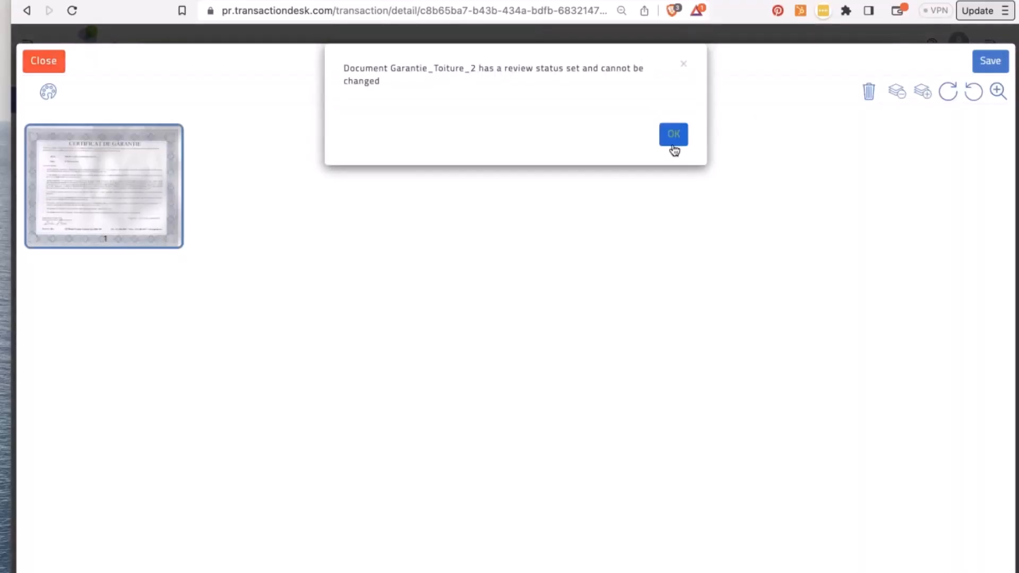
pyautogui.click(673, 140)
pyautogui.click(44, 61)
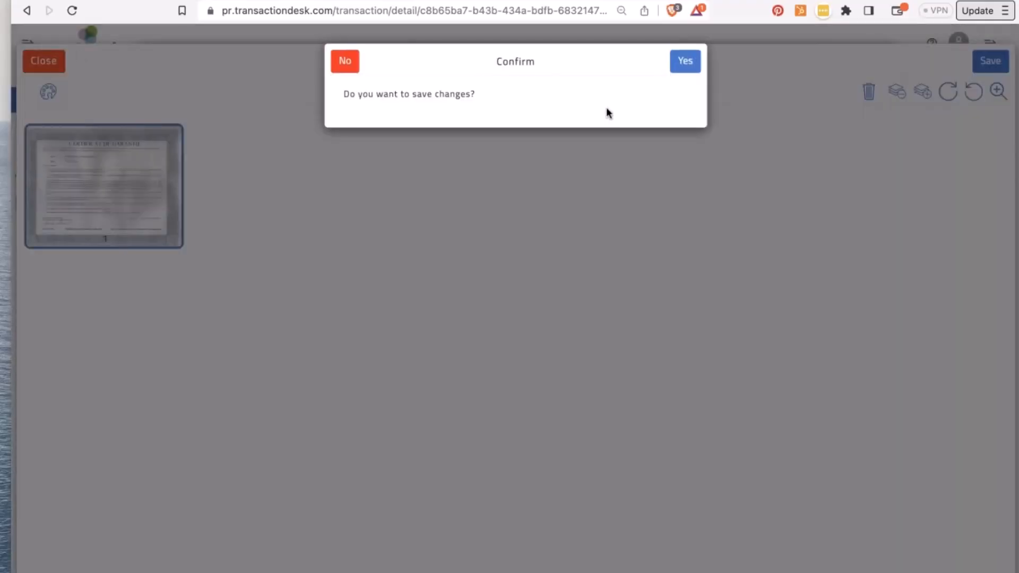
pyautogui.click(347, 61)
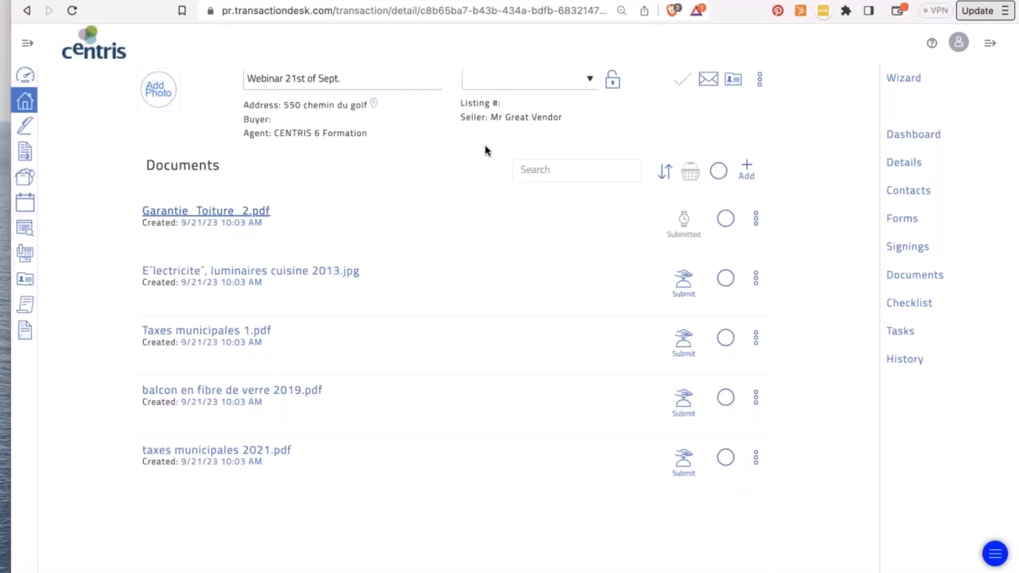
# - Withdraw Garantie_Toiture_2.pdf from the review queue and reopen it in the document viewer
pyautogui.click(689, 219)
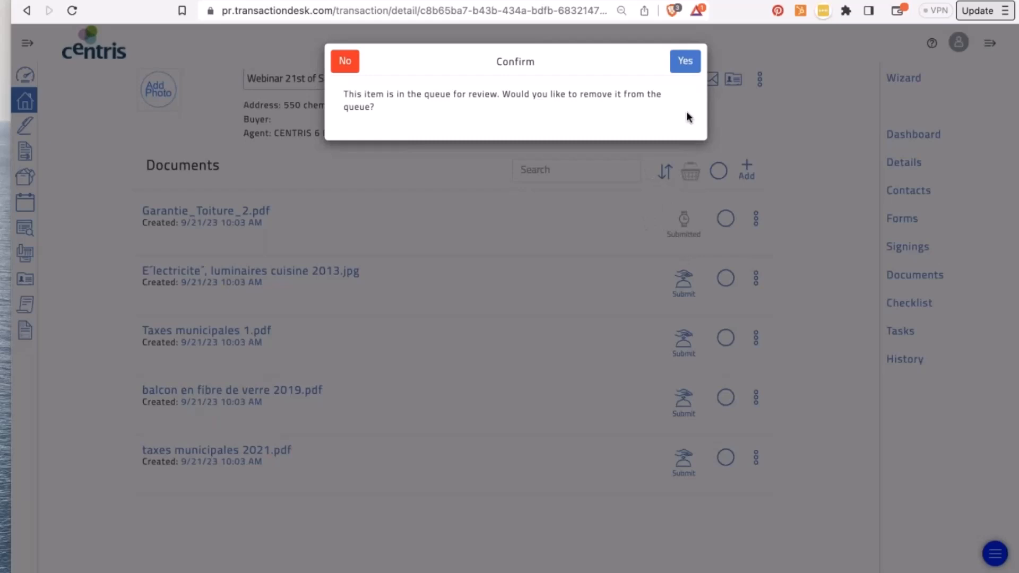
pyautogui.click(687, 64)
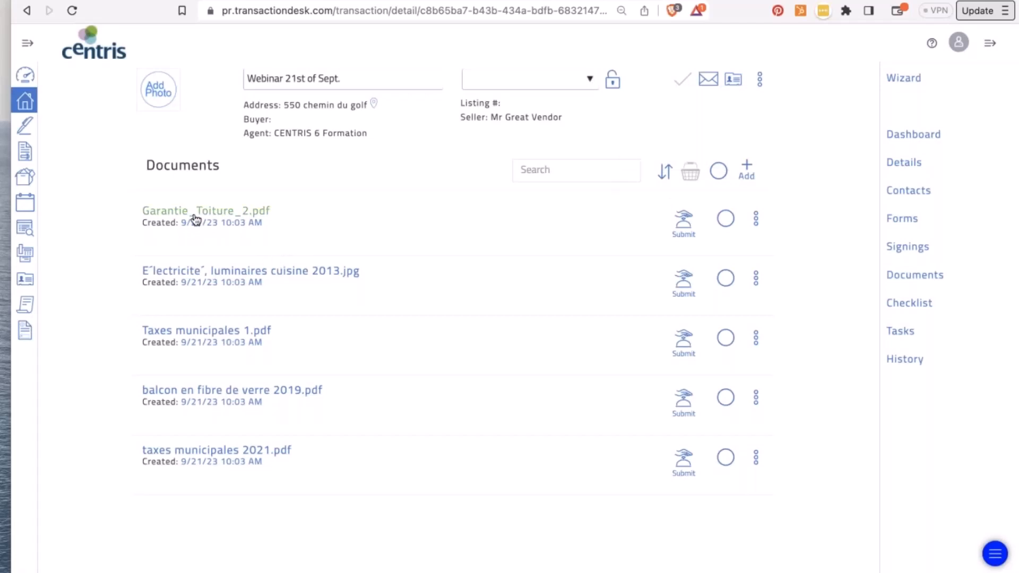
pyautogui.click(195, 212)
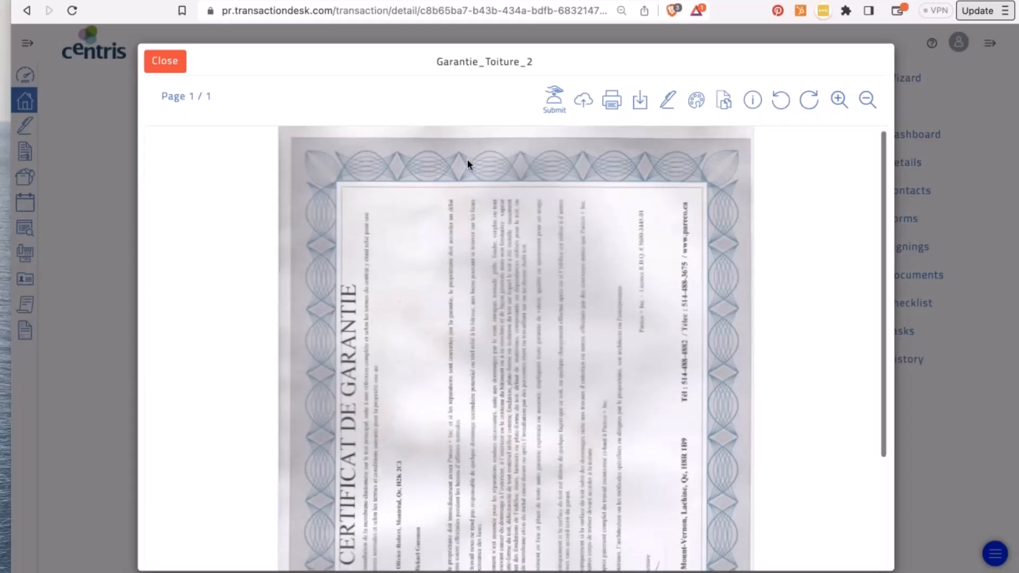
# - Open the Garantie_Toiture_2 certificate through the markup editor into the Document Slicer
pyautogui.scroll(-1, 467, 158)
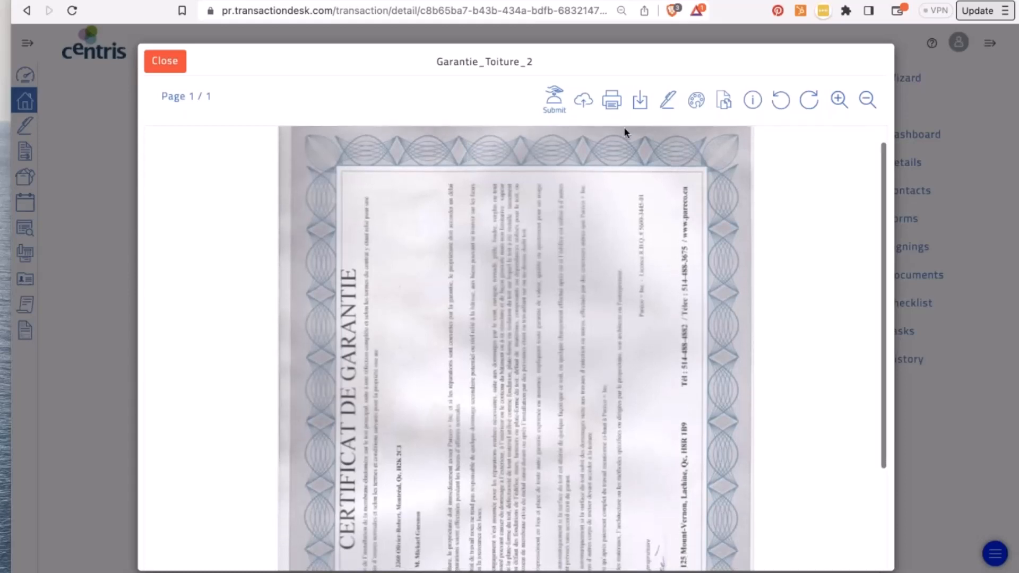
pyautogui.click(699, 102)
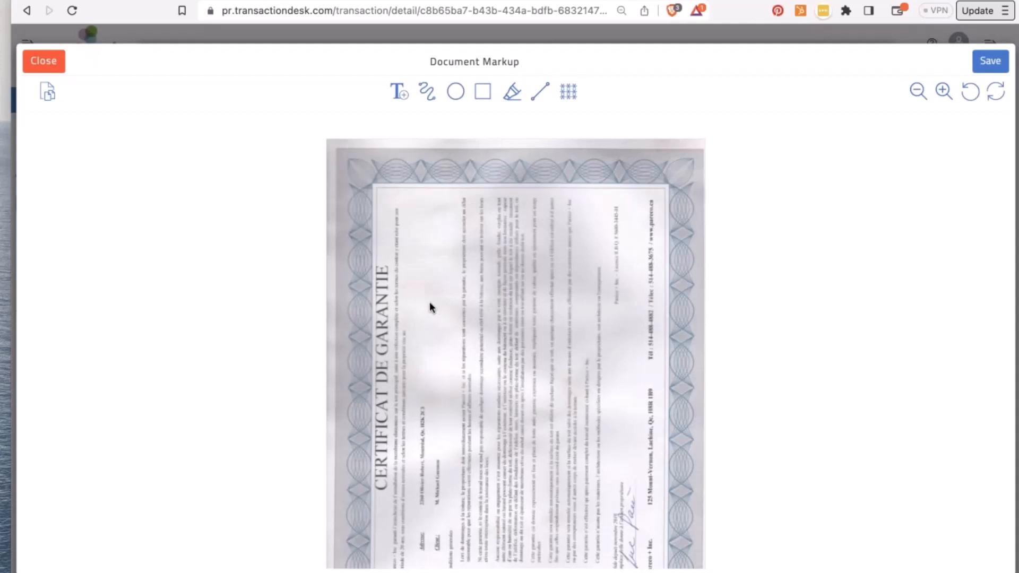
pyautogui.click(48, 95)
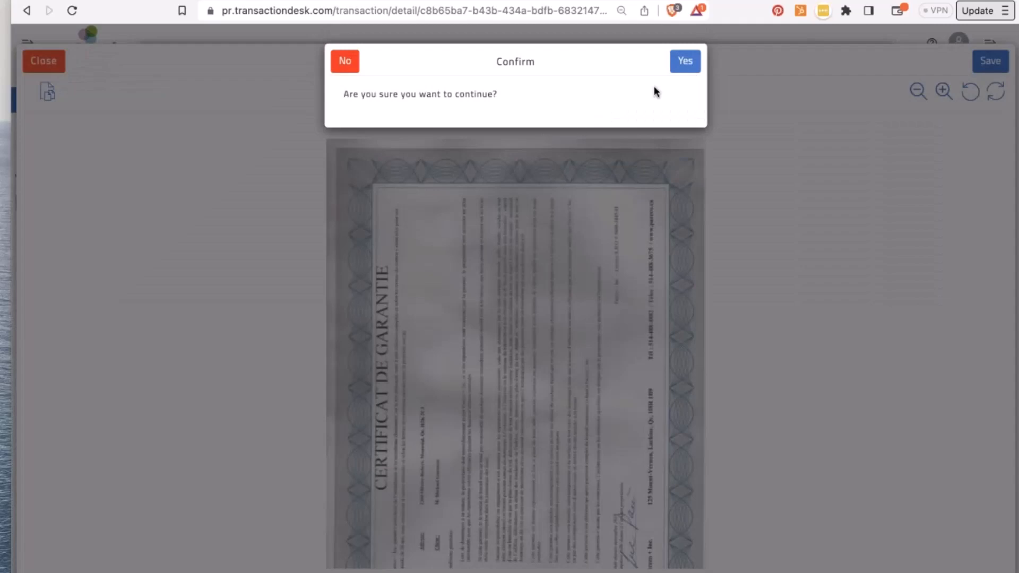
pyautogui.click(685, 66)
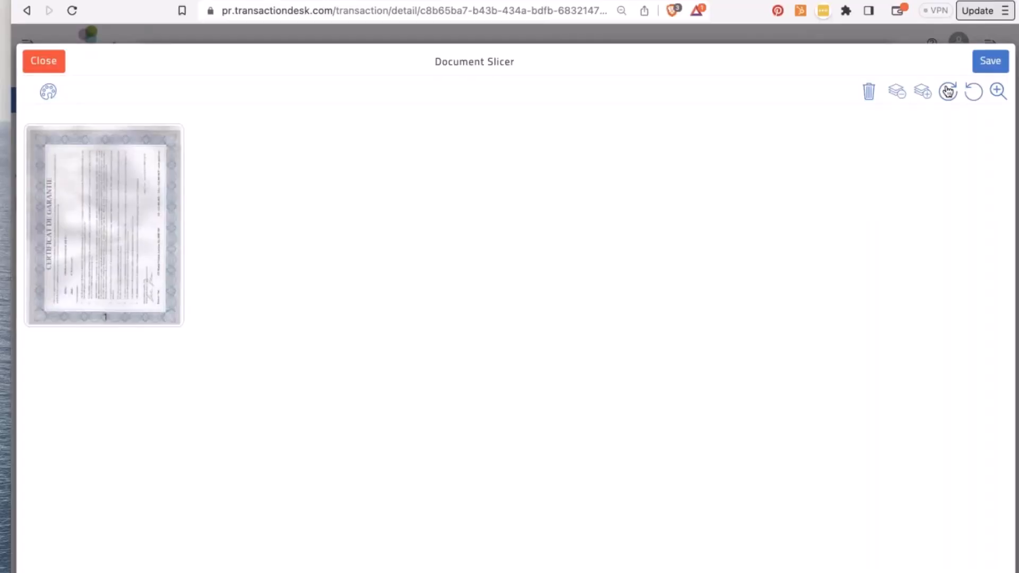
# - Rotate the certificate page right so its text reads upright
pyautogui.click(949, 91)
pyautogui.click(69, 255)
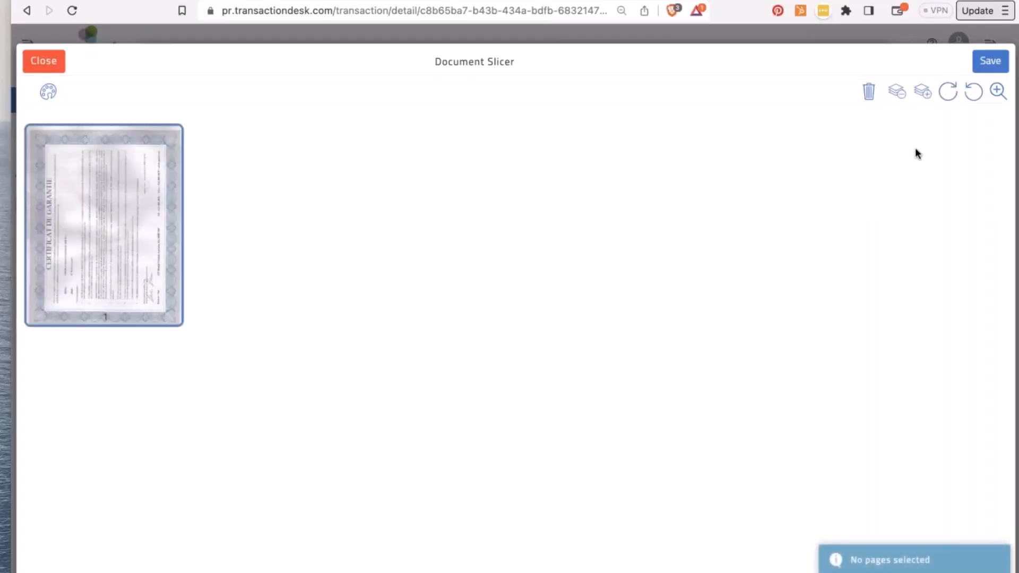
pyautogui.click(949, 91)
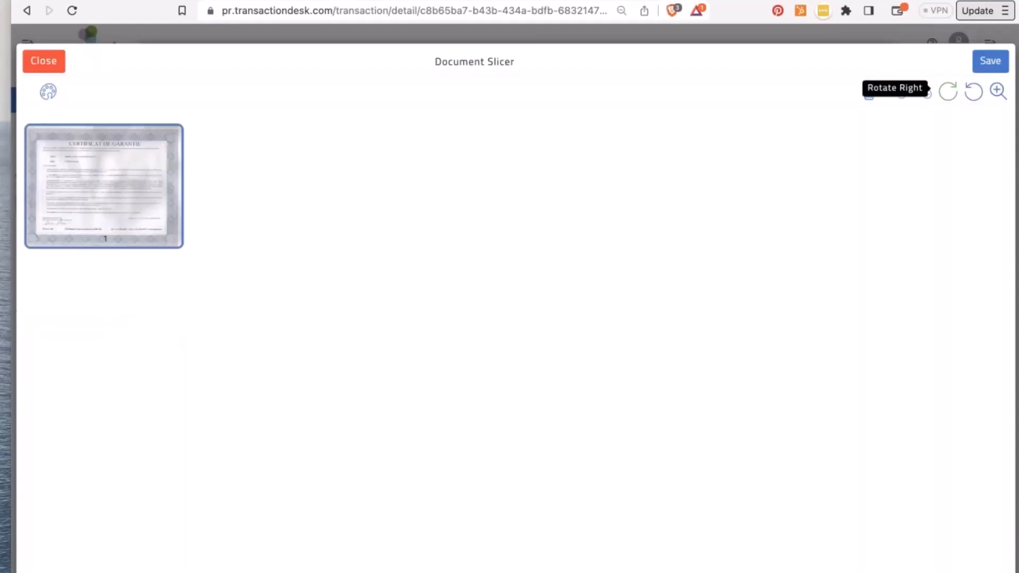
# - Save the rotated page and reopen the certificate in Document Markup
pyautogui.click(979, 68)
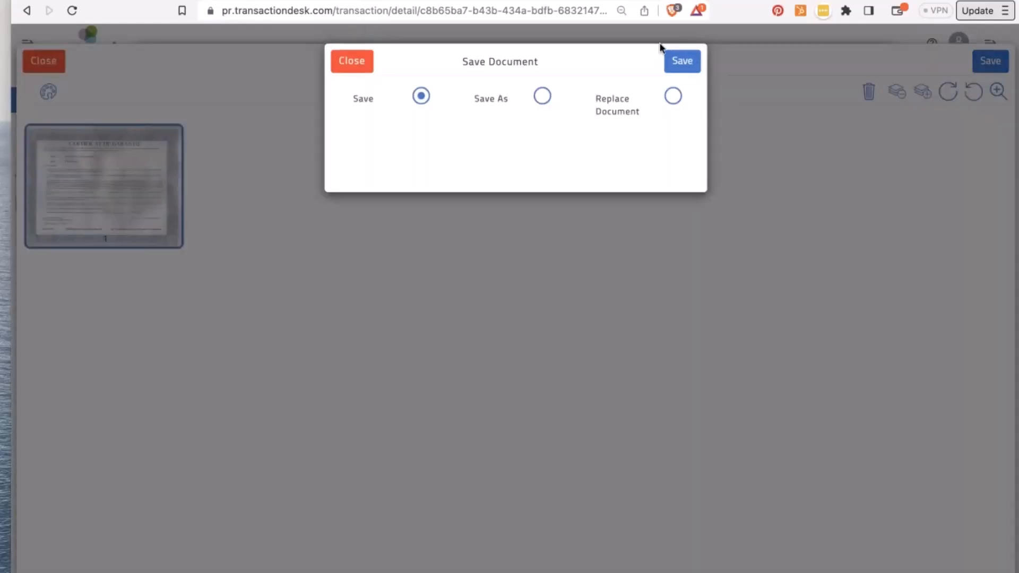
pyautogui.click(682, 65)
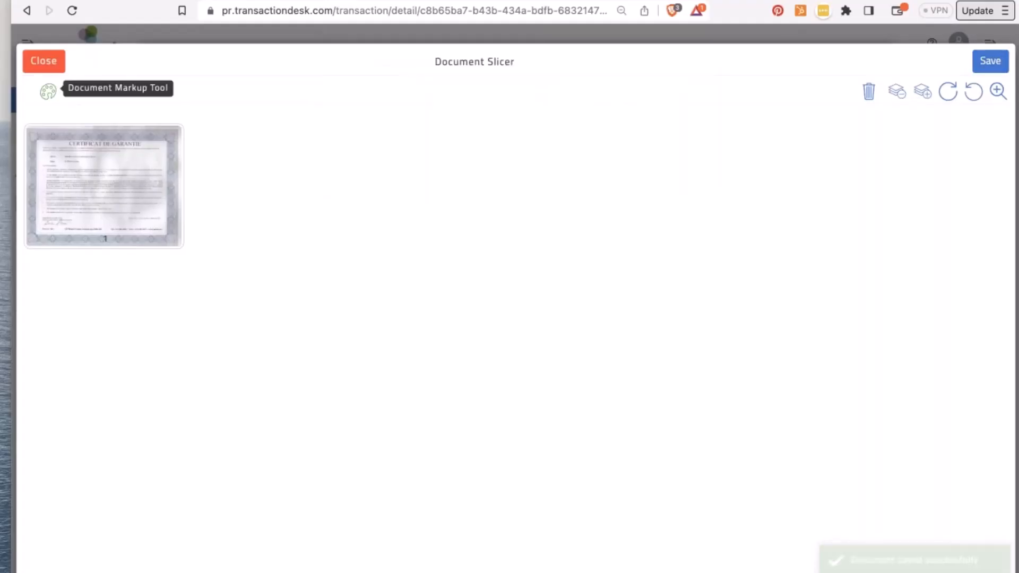
pyautogui.click(48, 91)
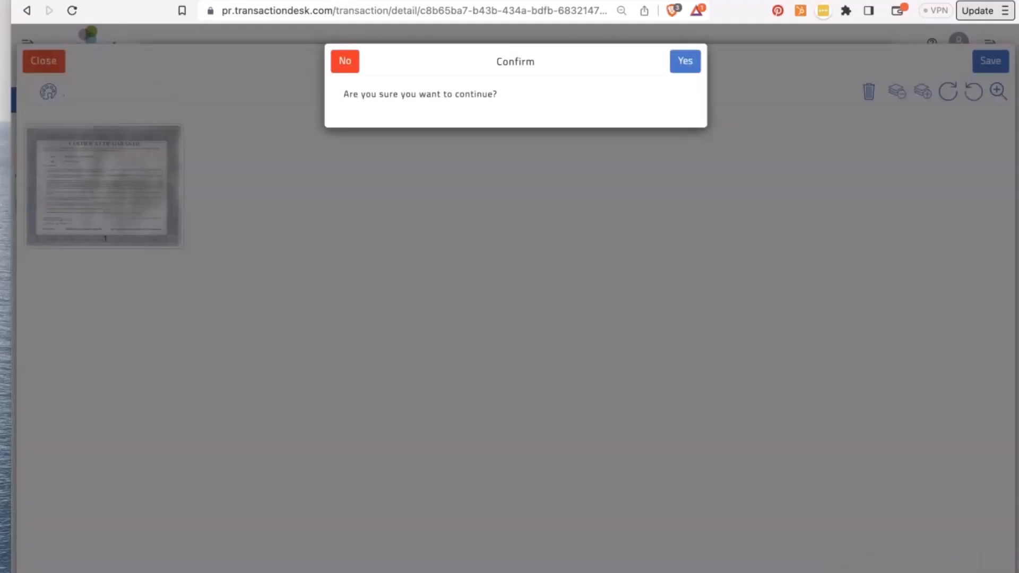
pyautogui.click(692, 61)
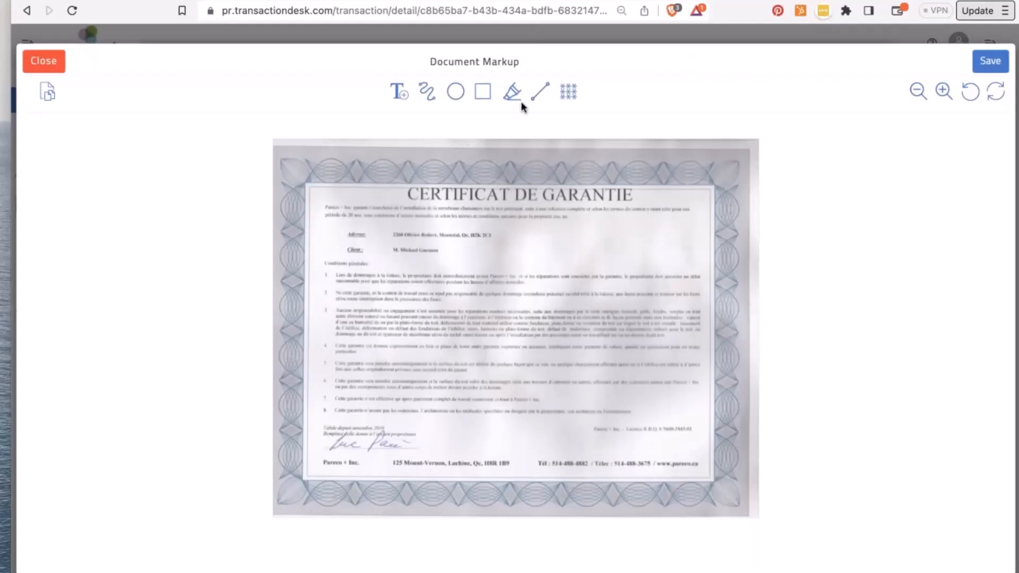
# - Zoom in twice, highlight the clause 1 text in yellow, and place a text box beside the address
pyautogui.click(513, 95)
pyautogui.click(944, 91)
pyautogui.click(944, 91)
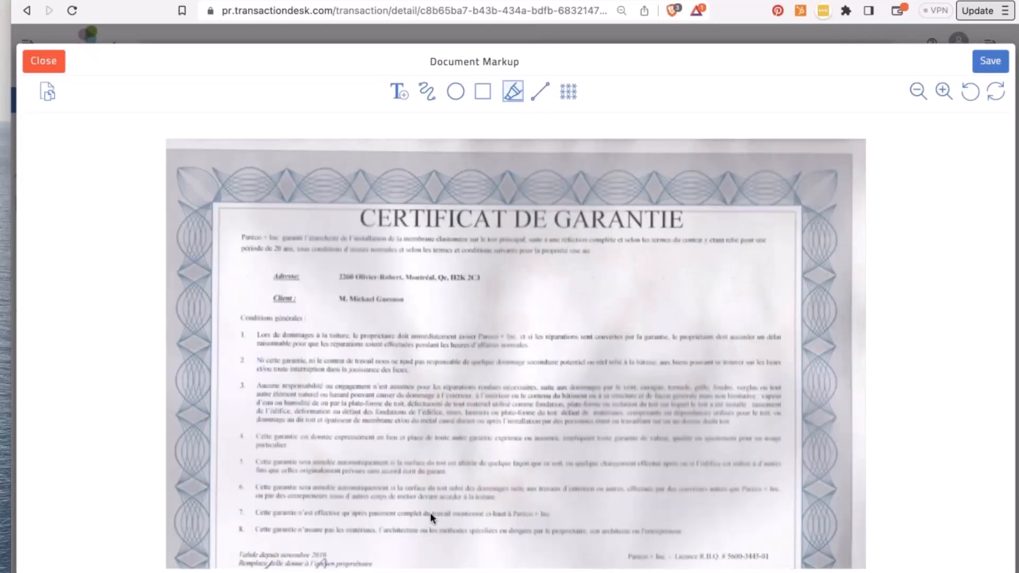
pyautogui.moveTo(307, 336); pyautogui.dragTo(534, 366)
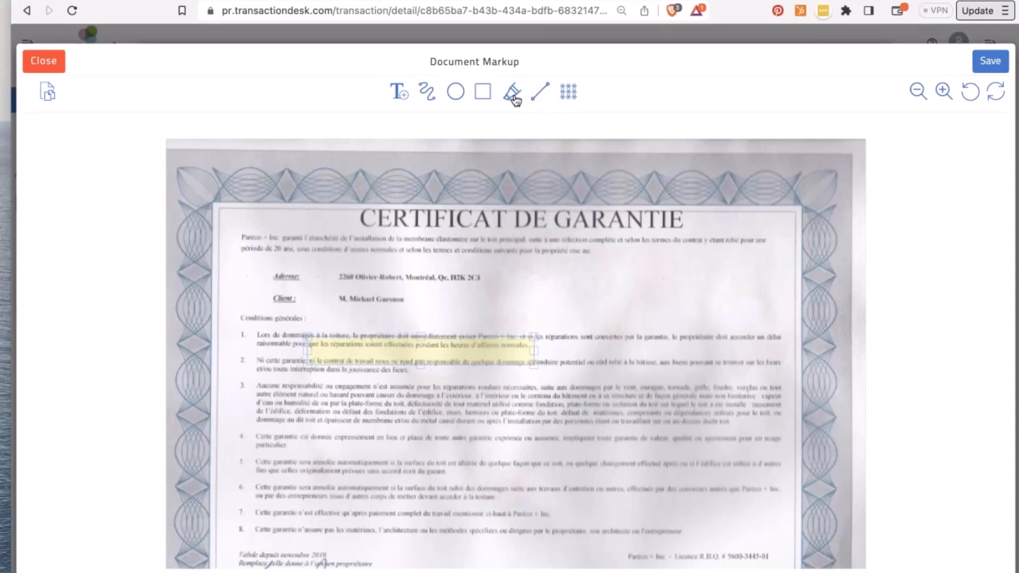
pyautogui.click(400, 92)
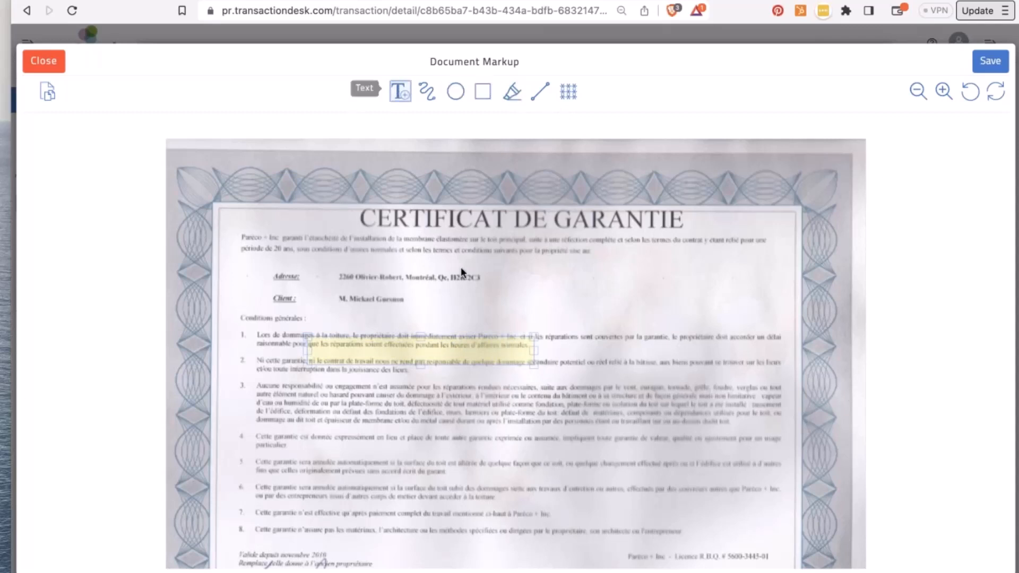
pyautogui.click(512, 257)
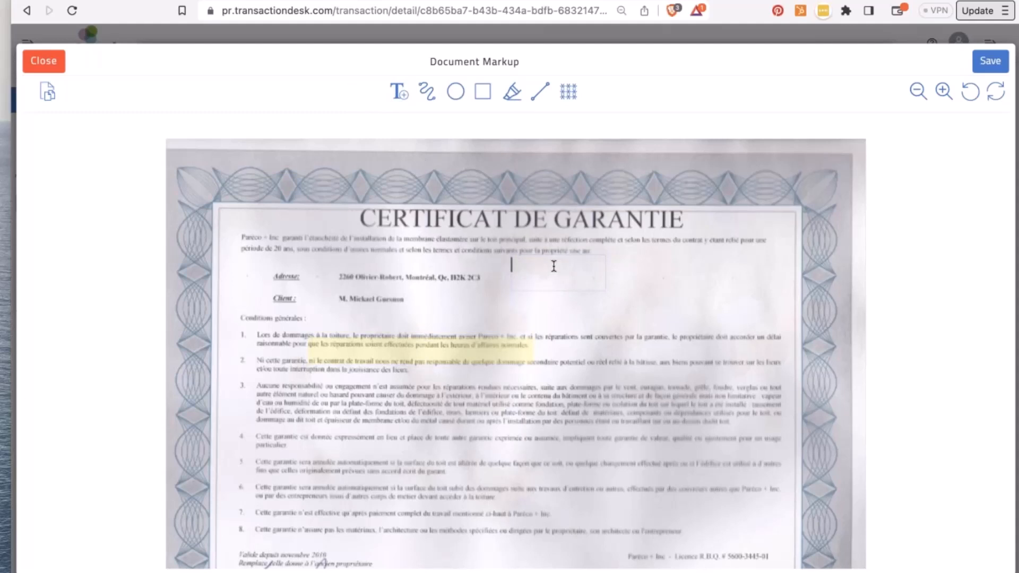
# - Add the note 'Review please' by the address, widen it to one line, and save
pyautogui.write('Review please')
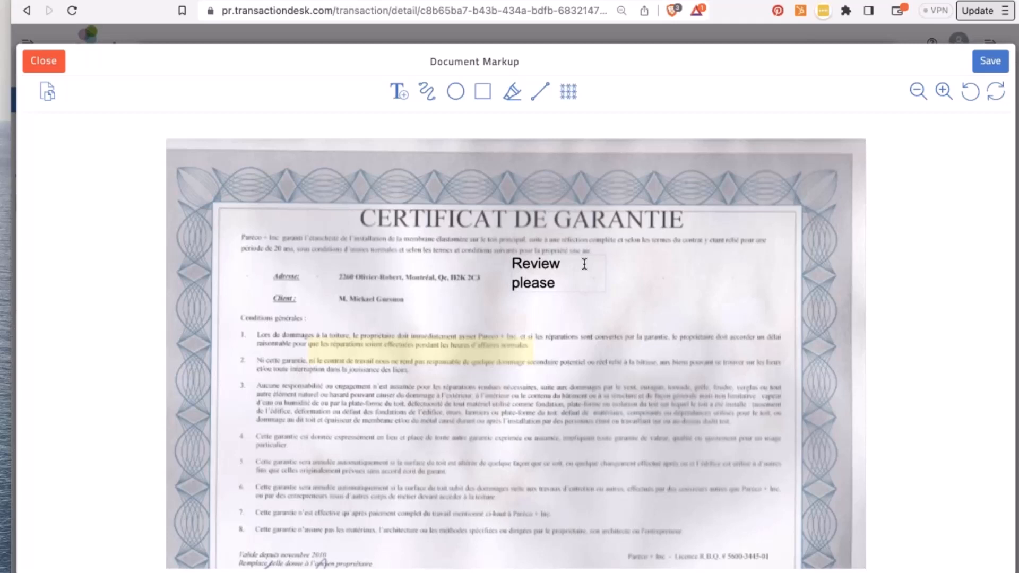
pyautogui.click(548, 284)
pyautogui.moveTo(606, 276); pyautogui.dragTo(694, 257)
pyautogui.click(627, 300)
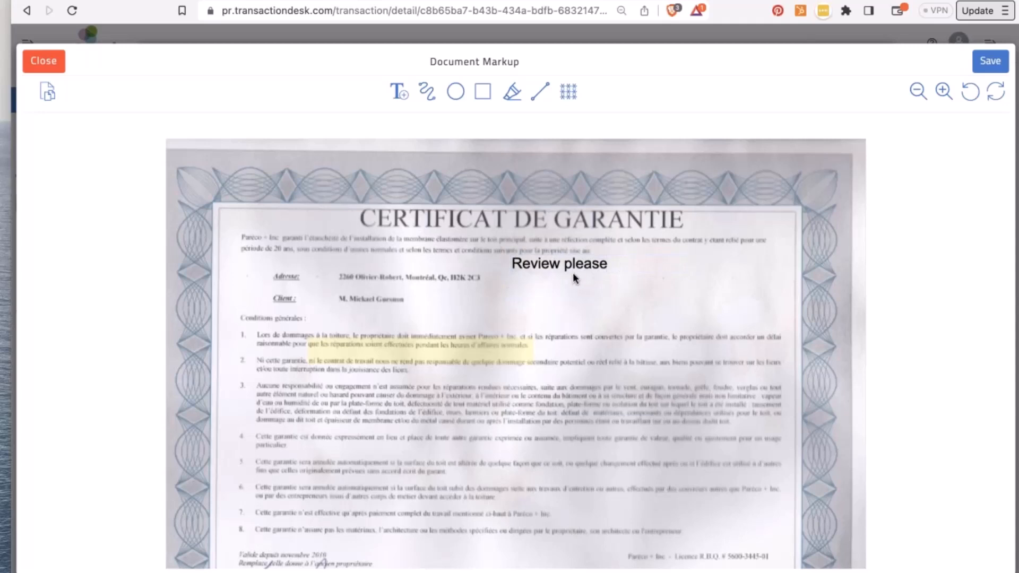
pyautogui.click(982, 68)
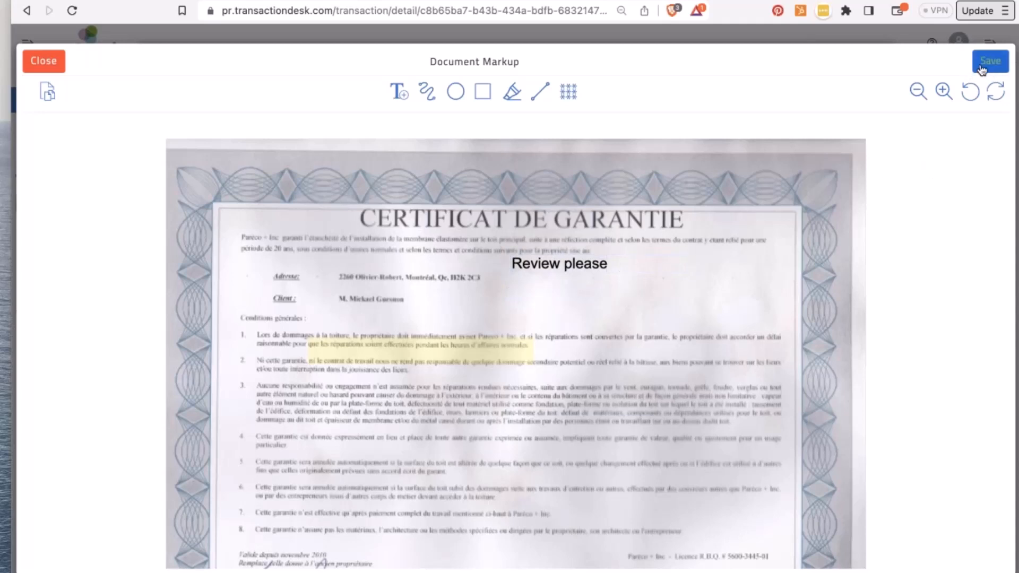
# - Redact the client's name on the certificate and save again
pyautogui.click(574, 94)
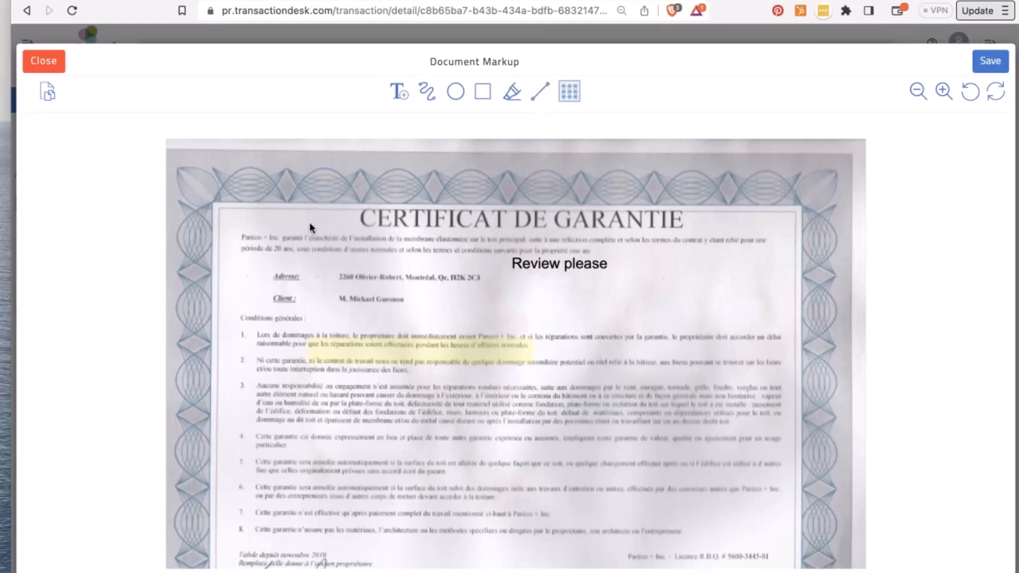
pyautogui.moveTo(339, 295); pyautogui.dragTo(428, 306)
pyautogui.click(990, 61)
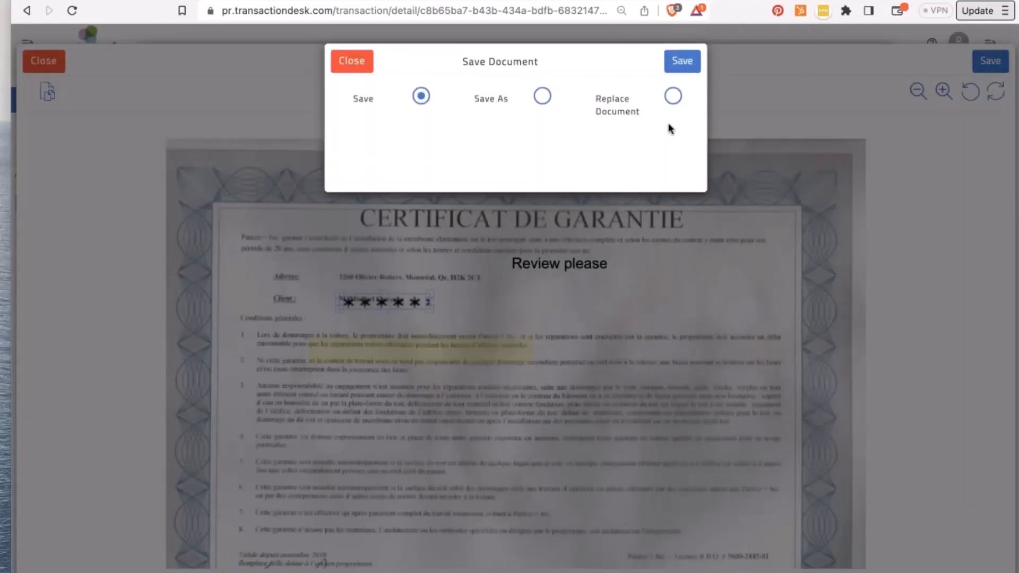
# - Save the marked-up certificate as a new document named 'to review roof warranty'
pyautogui.click(673, 96)
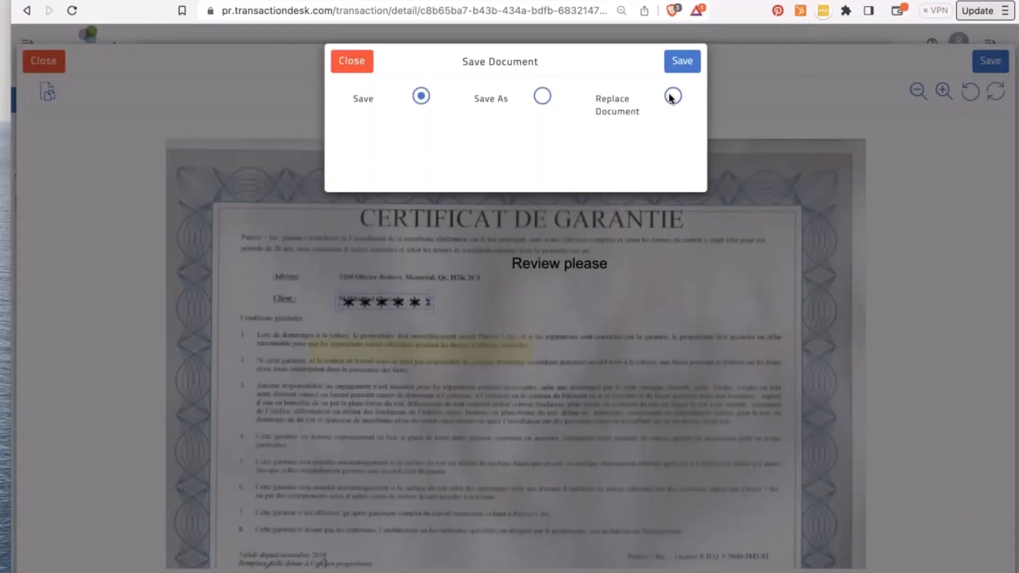
pyautogui.click(595, 139)
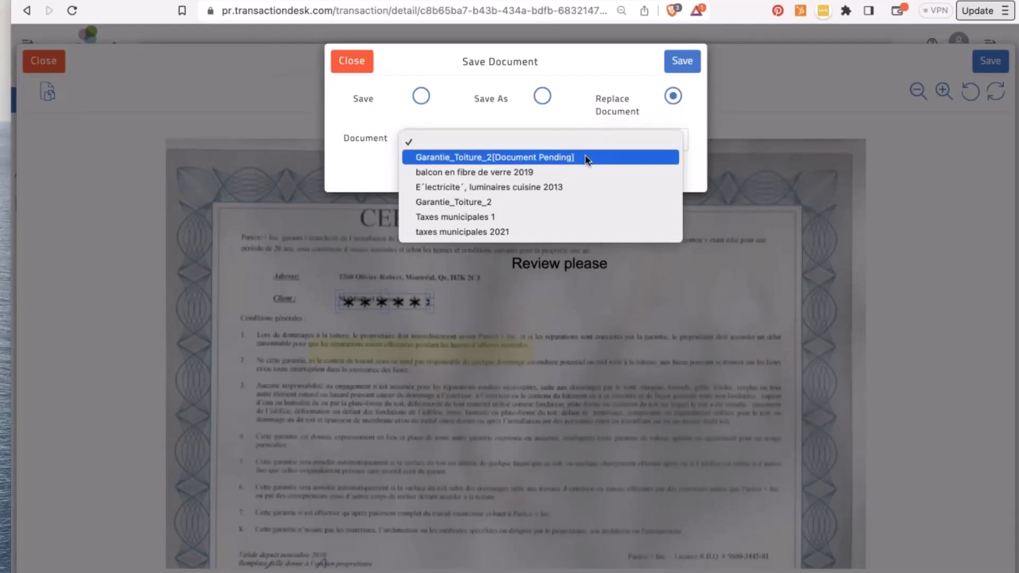
pyautogui.click(419, 98)
pyautogui.click(541, 96)
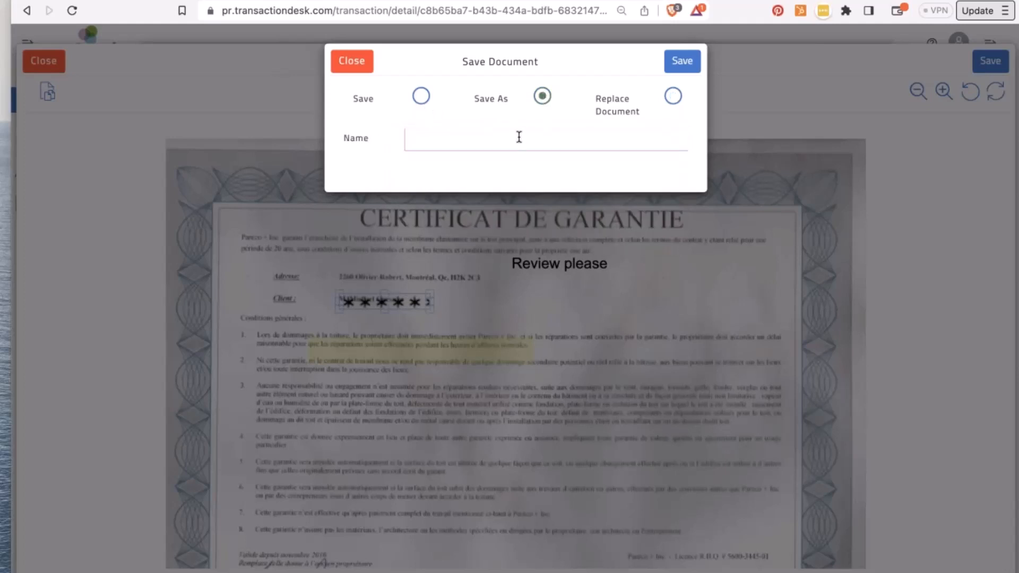
pyautogui.click(519, 138)
pyautogui.write('to review')
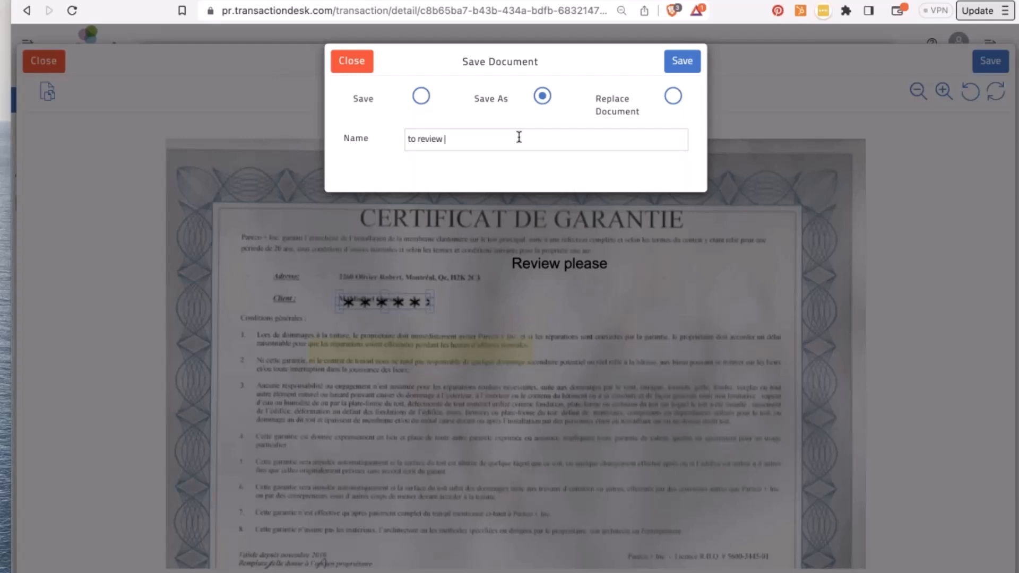
pyautogui.write(' roof warranty')
pyautogui.click(682, 61)
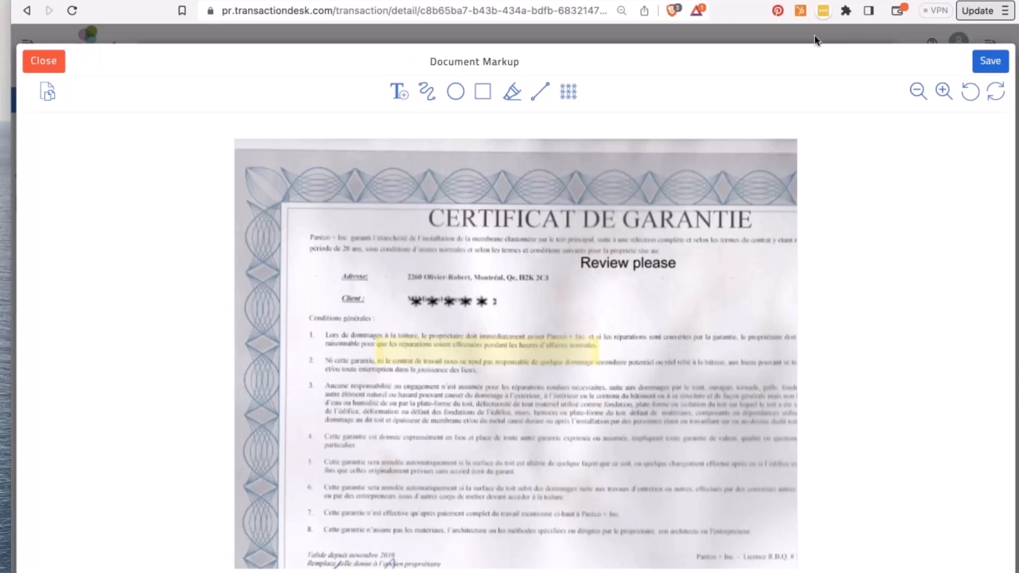
# - Save the markup and close Document Markup, confirming the exit
pyautogui.click(984, 64)
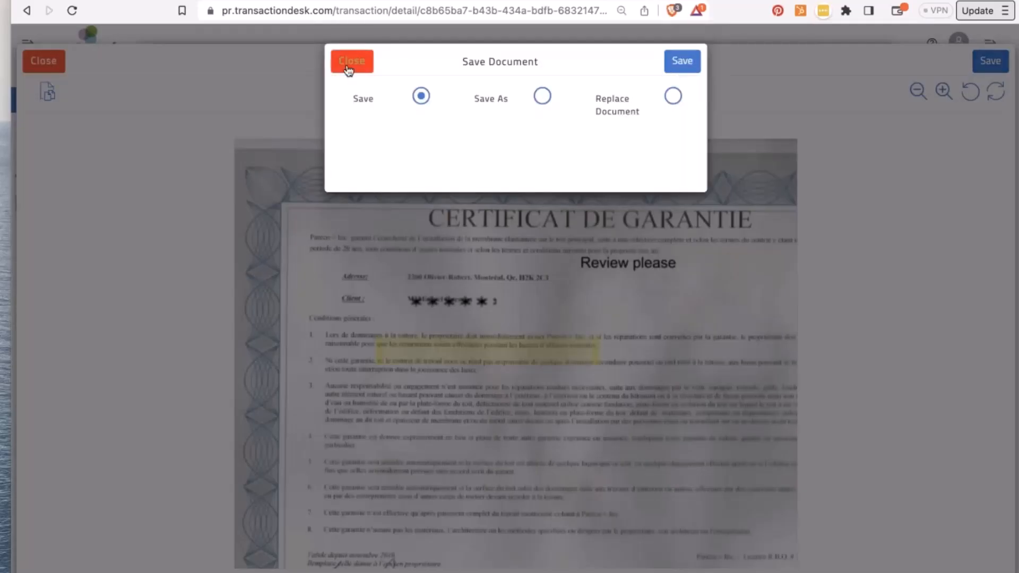
pyautogui.click(349, 70)
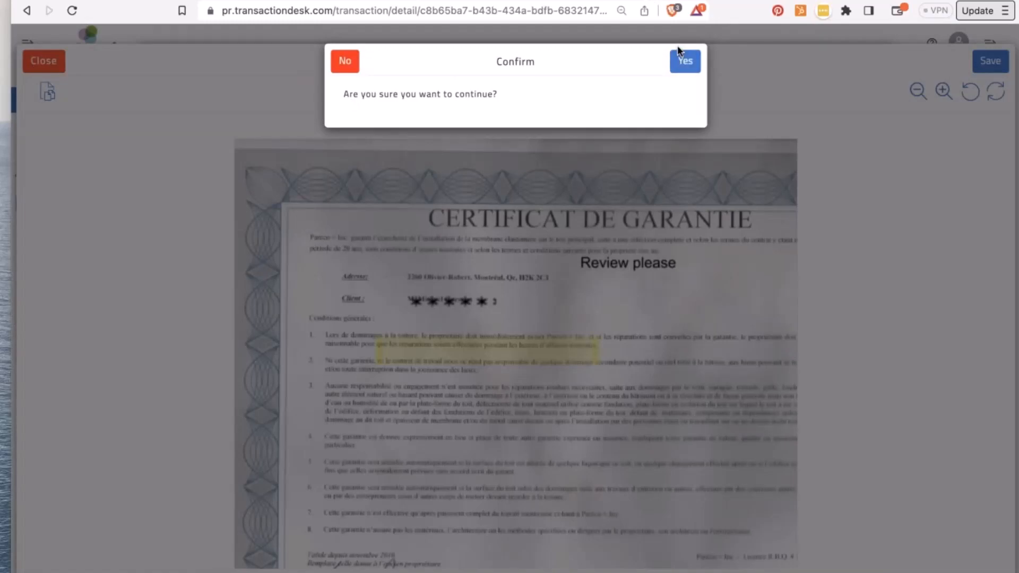
pyautogui.click(686, 70)
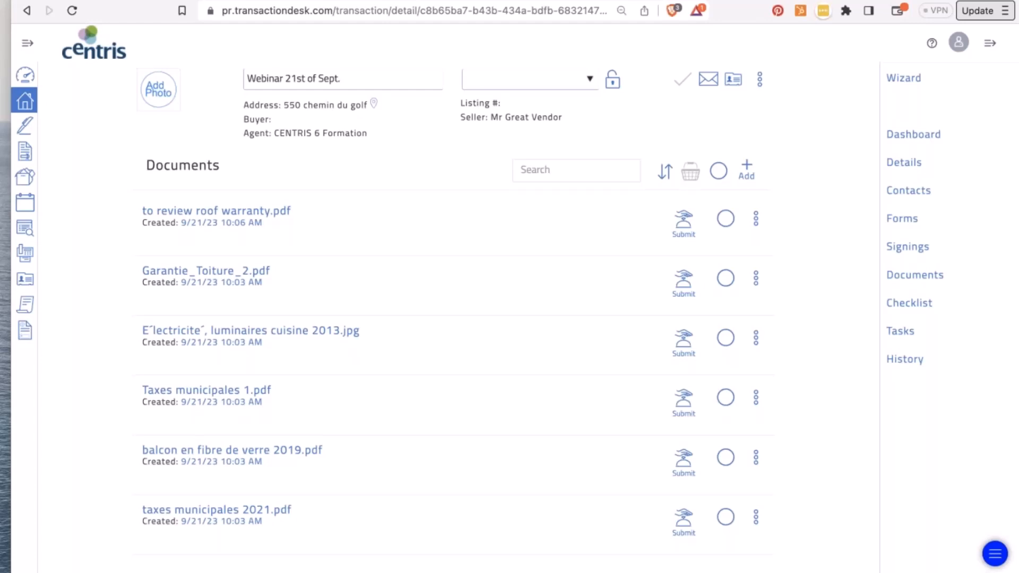
# - Review the third document's action menu, dismiss it, then bring up the Add choices
pyautogui.click(758, 340)
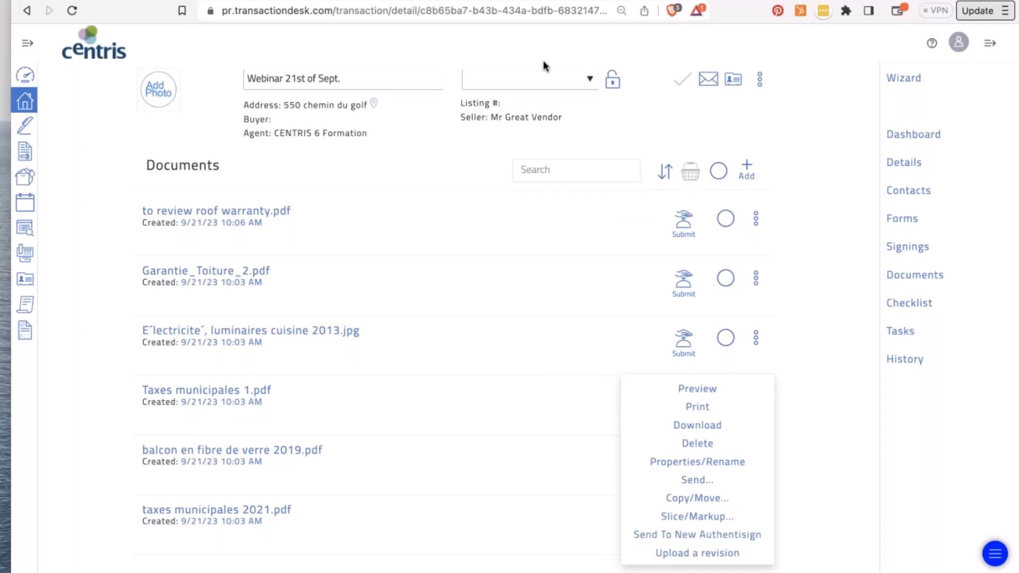
pyautogui.click(813, 118)
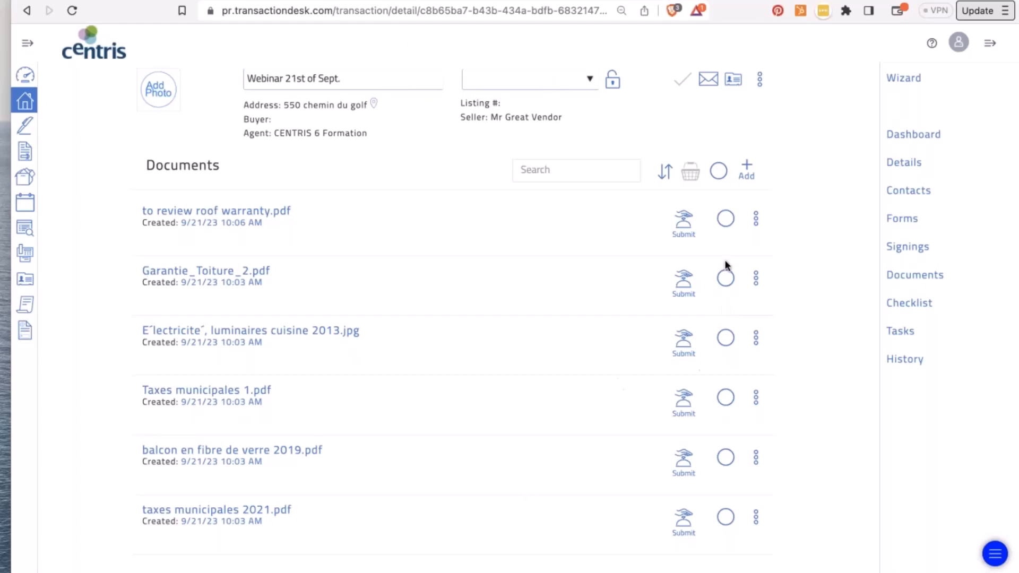
pyautogui.click(748, 167)
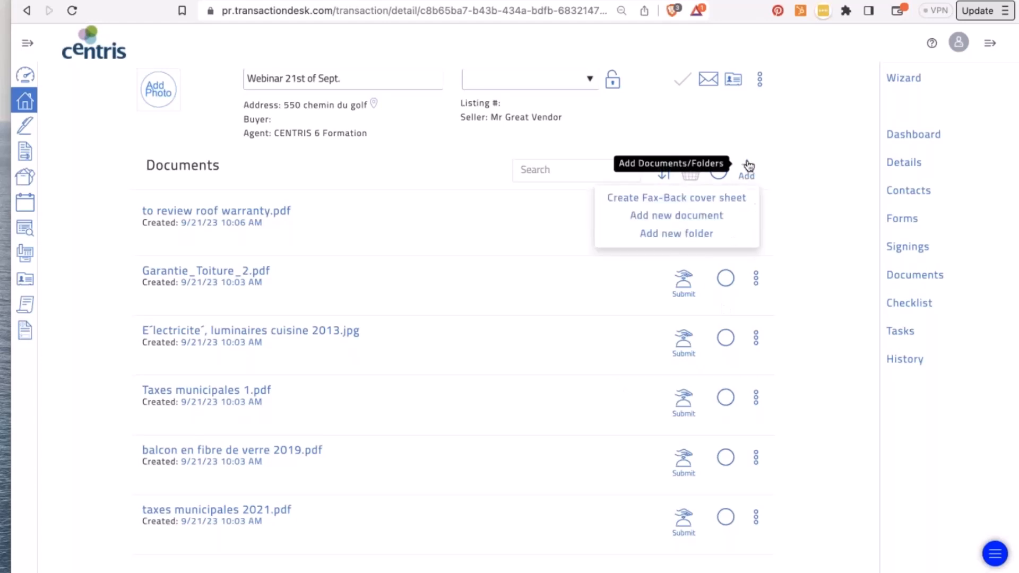
# - Upload Buyer's Guide 2023.pdf from the Buyer kit folder as a new transaction document
pyautogui.click(653, 216)
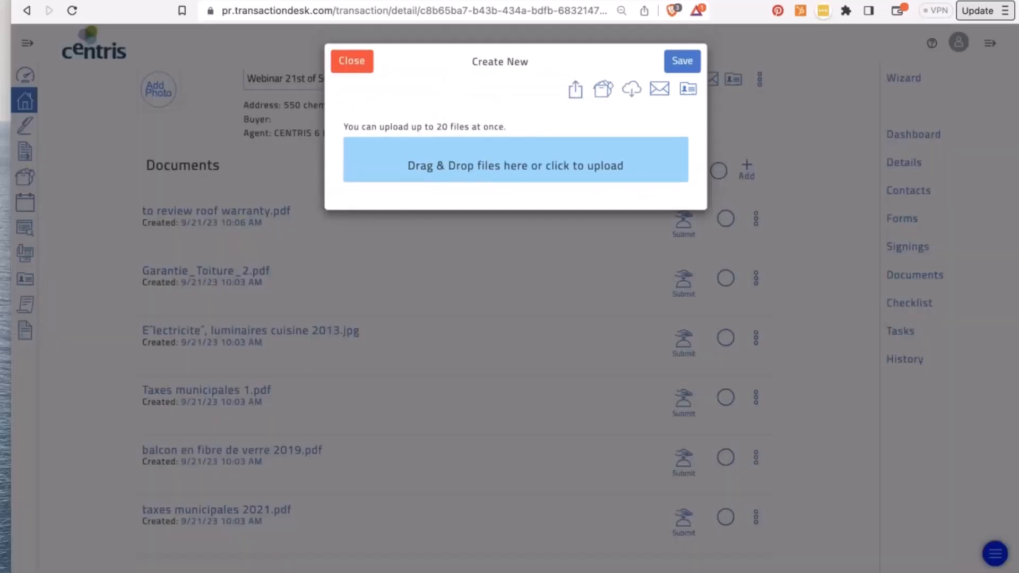
pyautogui.click(536, 170)
pyautogui.click(122, 55)
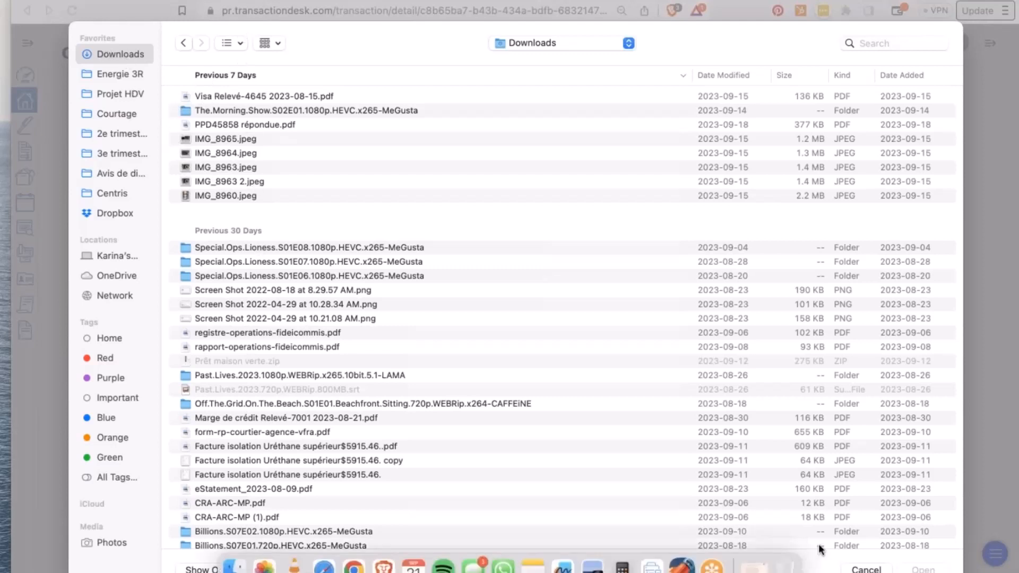
pyautogui.click(861, 567)
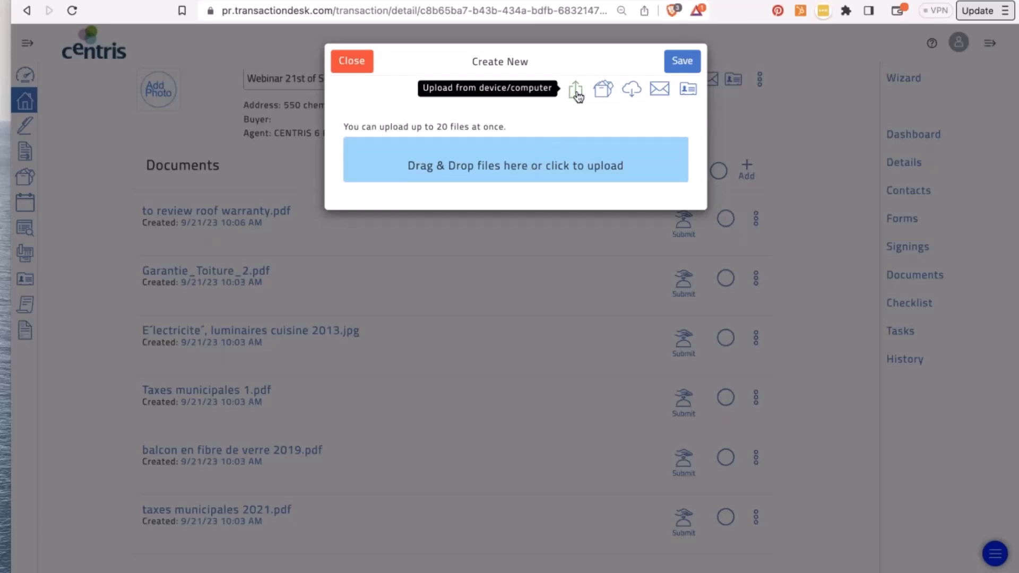
pyautogui.click(501, 169)
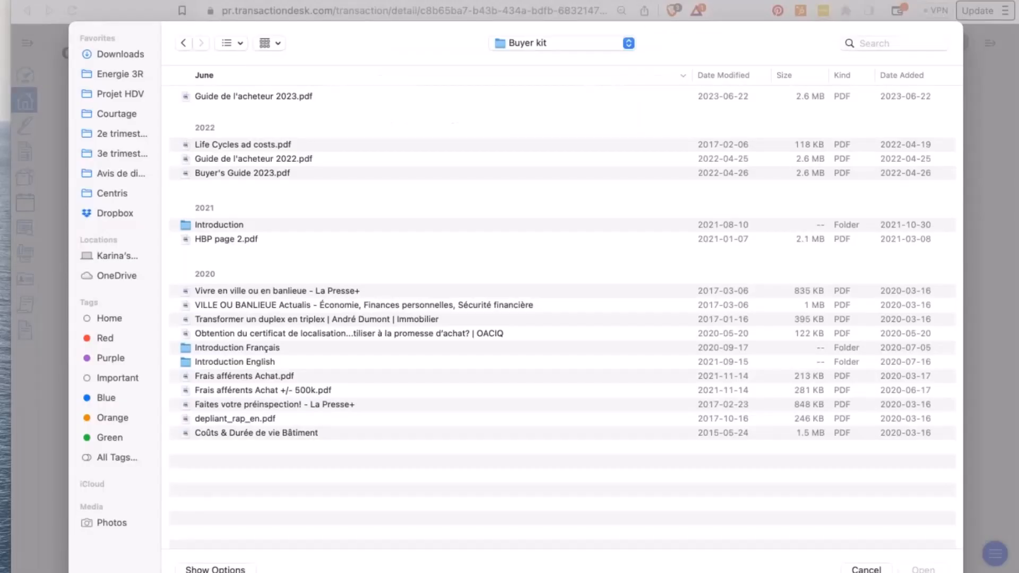
pyautogui.click(267, 173)
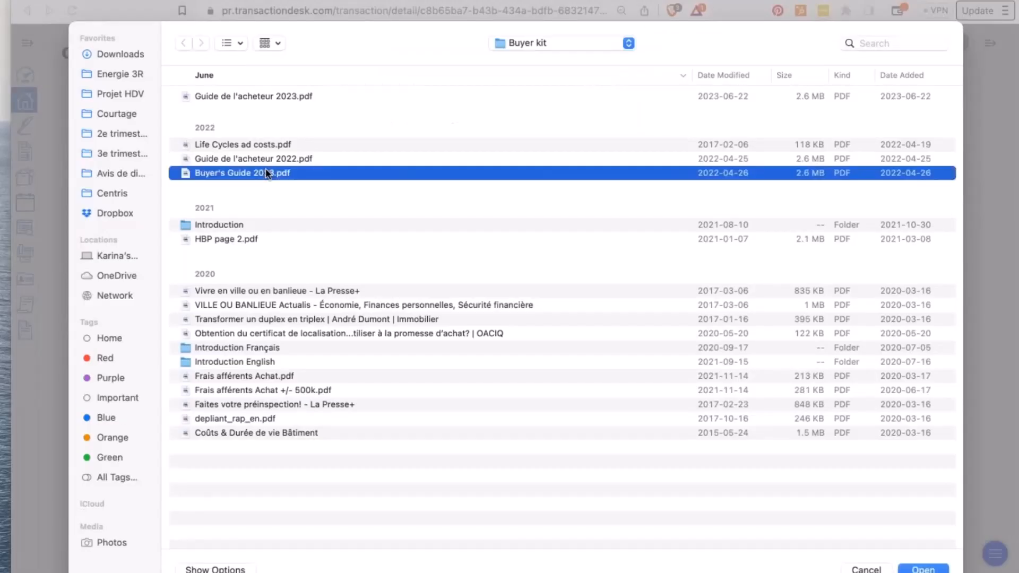
pyautogui.doubleClick(268, 173)
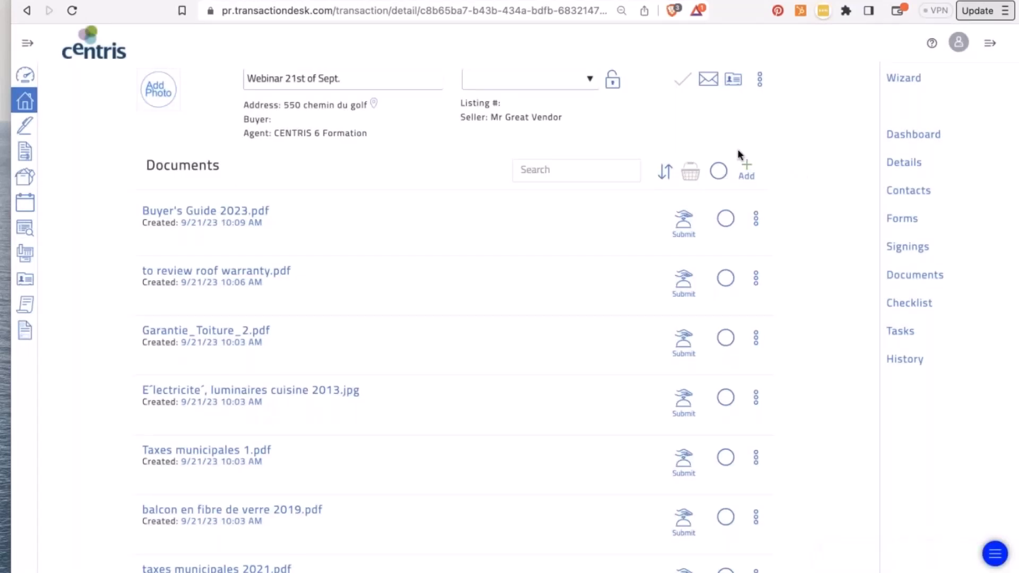
pyautogui.click(748, 162)
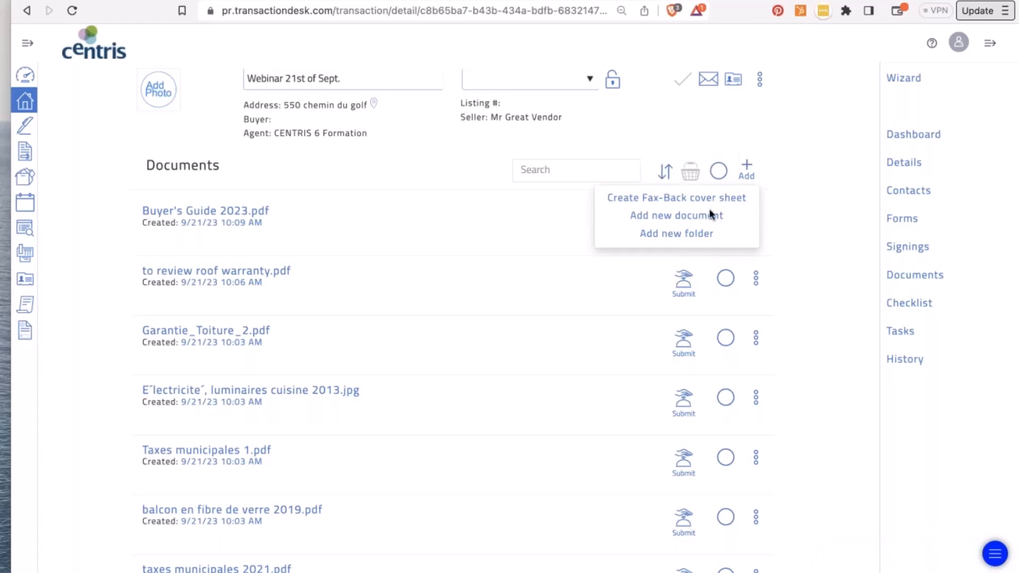
# - Open the third-party import window listing Dropbox, Google Drive, OneDrive and Box
pyautogui.click(749, 168)
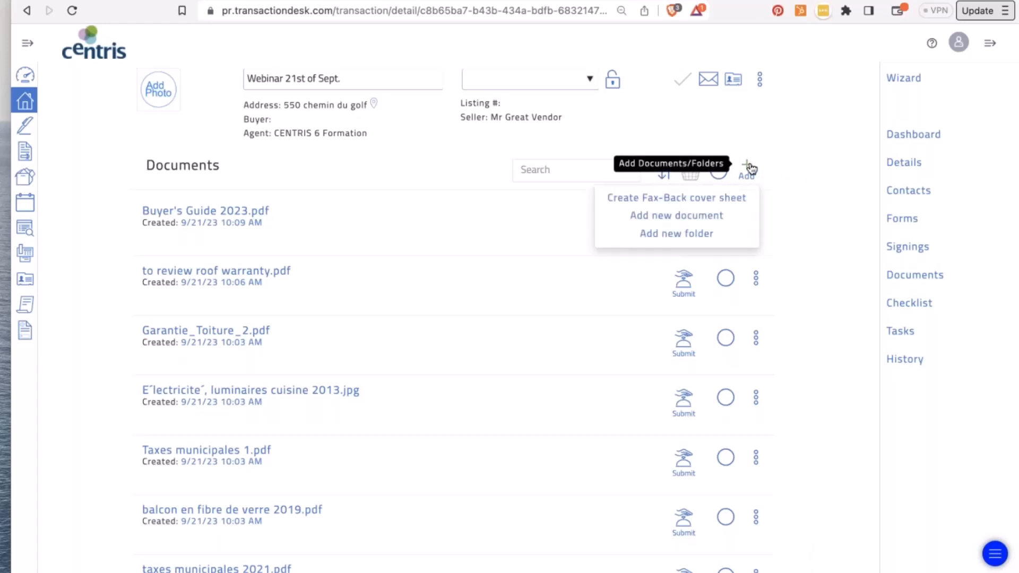
pyautogui.click(704, 216)
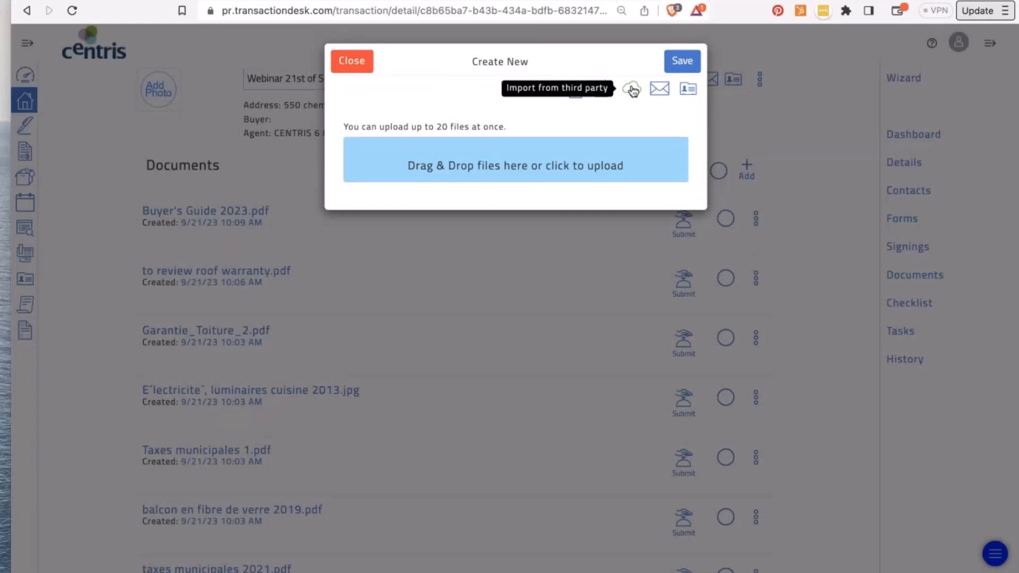
pyautogui.click(633, 90)
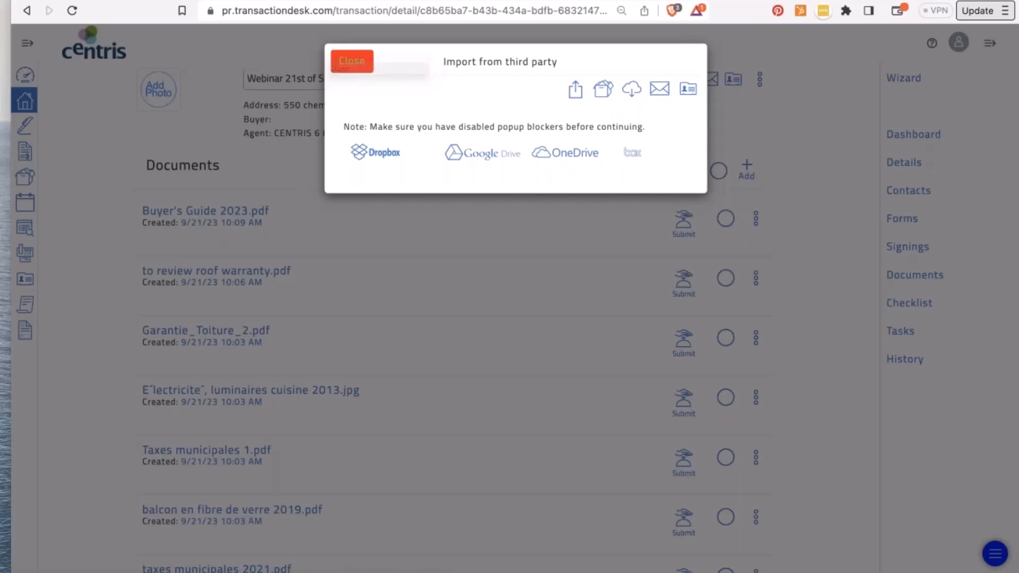
pyautogui.click(660, 90)
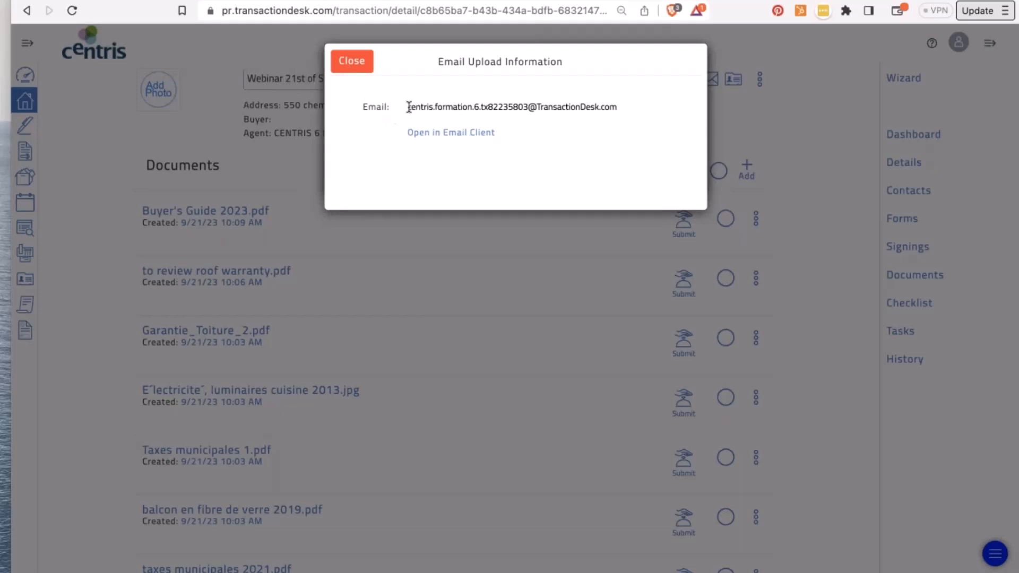
pyautogui.moveTo(409, 108); pyautogui.dragTo(641, 104)
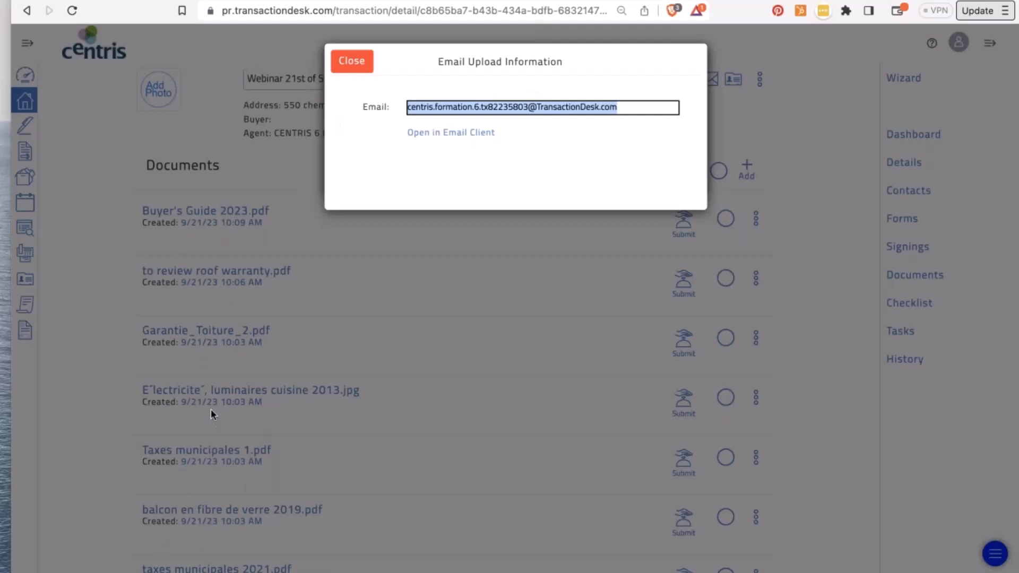
pyautogui.click(344, 63)
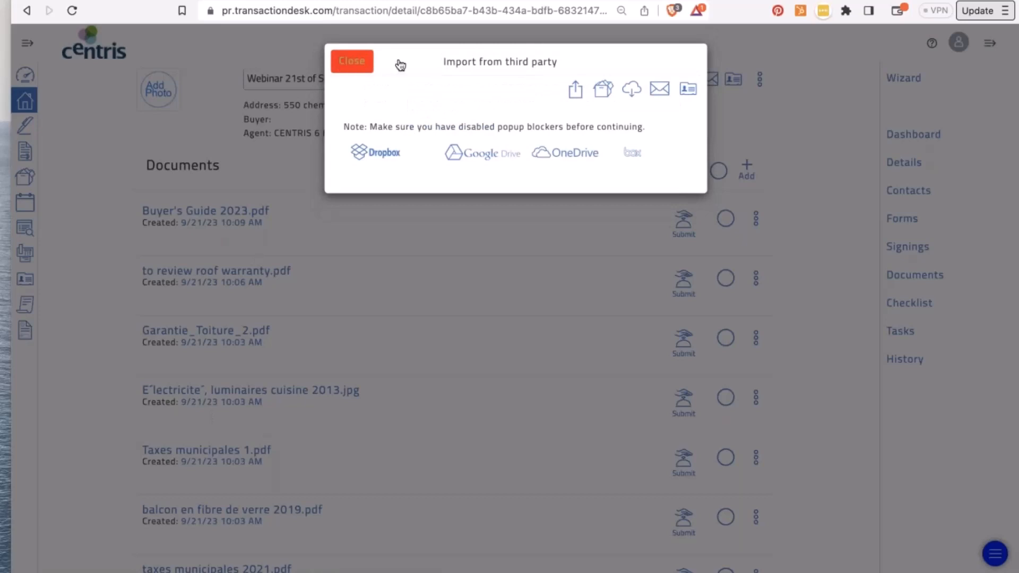
# - Save the transaction's contact card as Webinar 21st of Sept. documents.vcf in Downloads
pyautogui.click(688, 90)
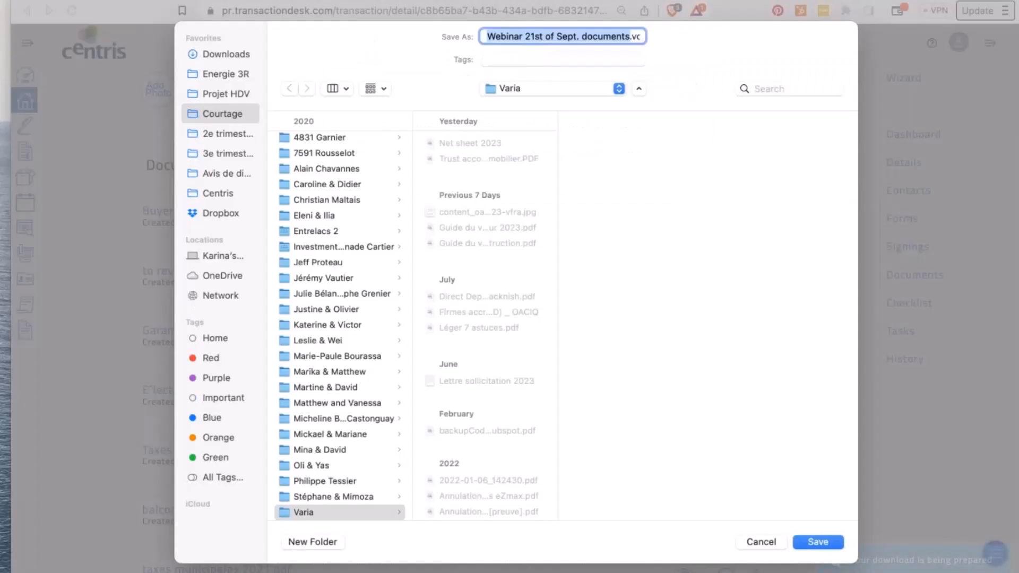
pyautogui.click(241, 60)
pyautogui.press('Return')
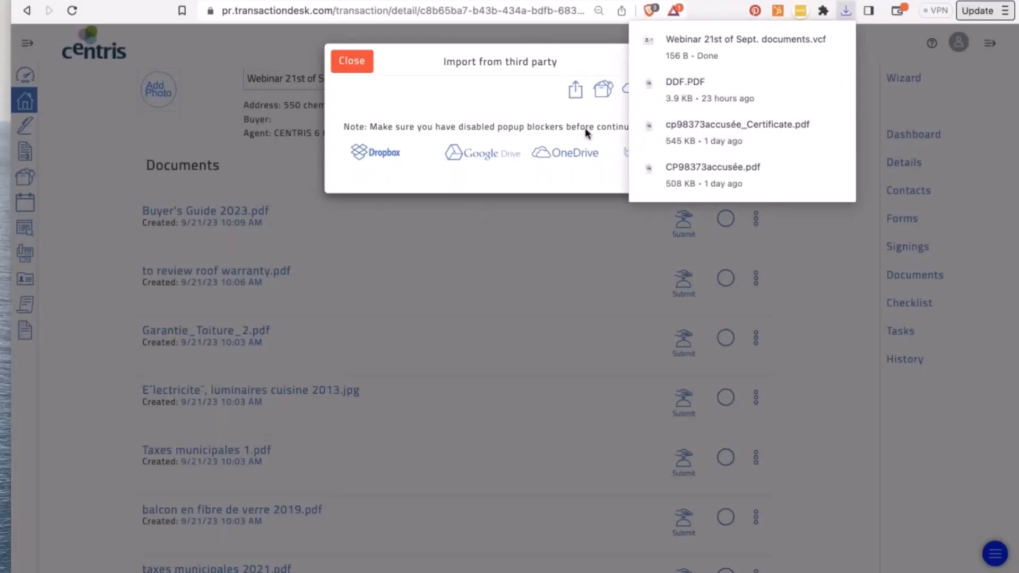
pyautogui.click(525, 108)
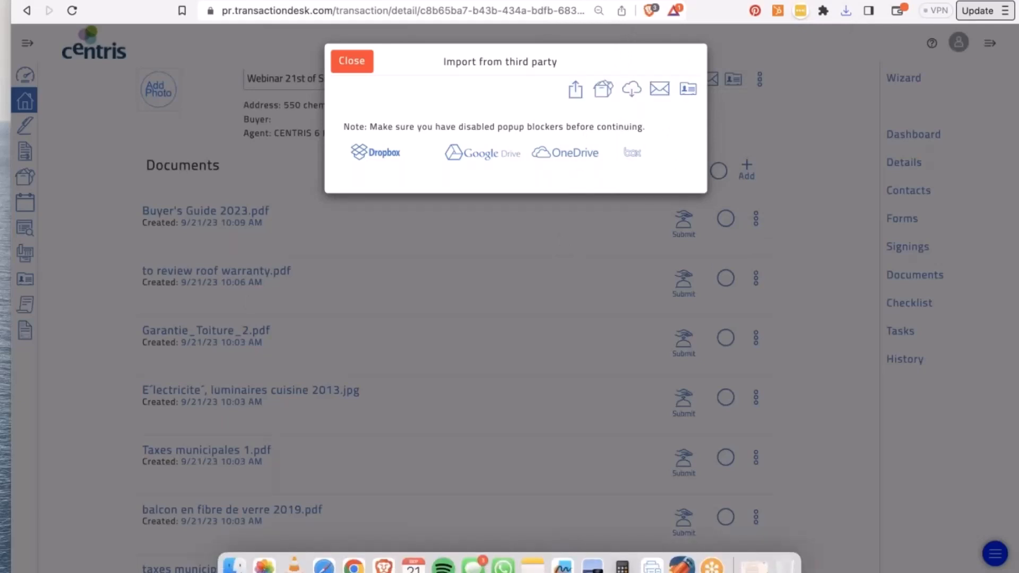
# - Preview the downloaded .vcf from Finder's Downloads, then return to the browser
pyautogui.click(234, 566)
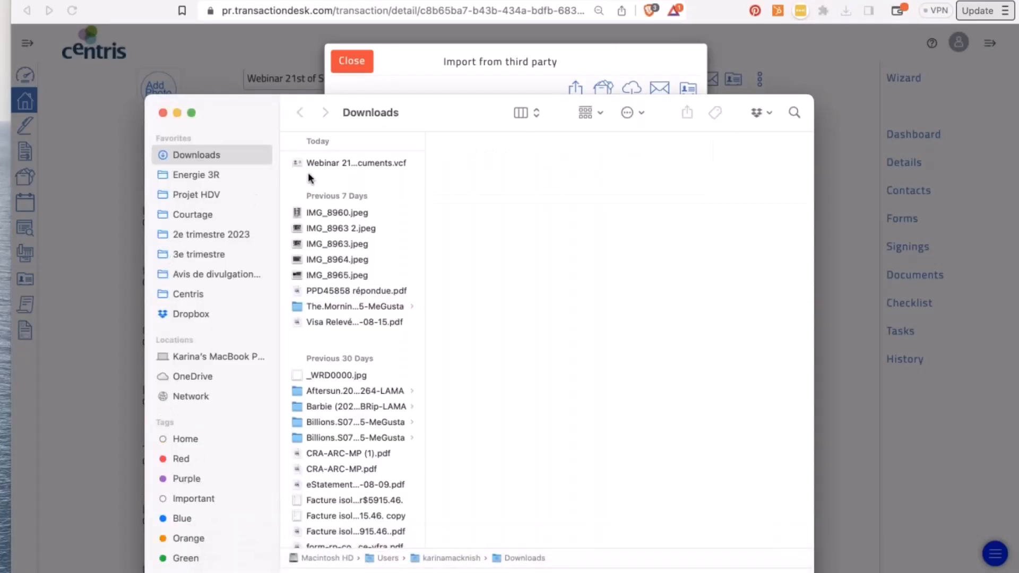
pyautogui.doubleClick(318, 163)
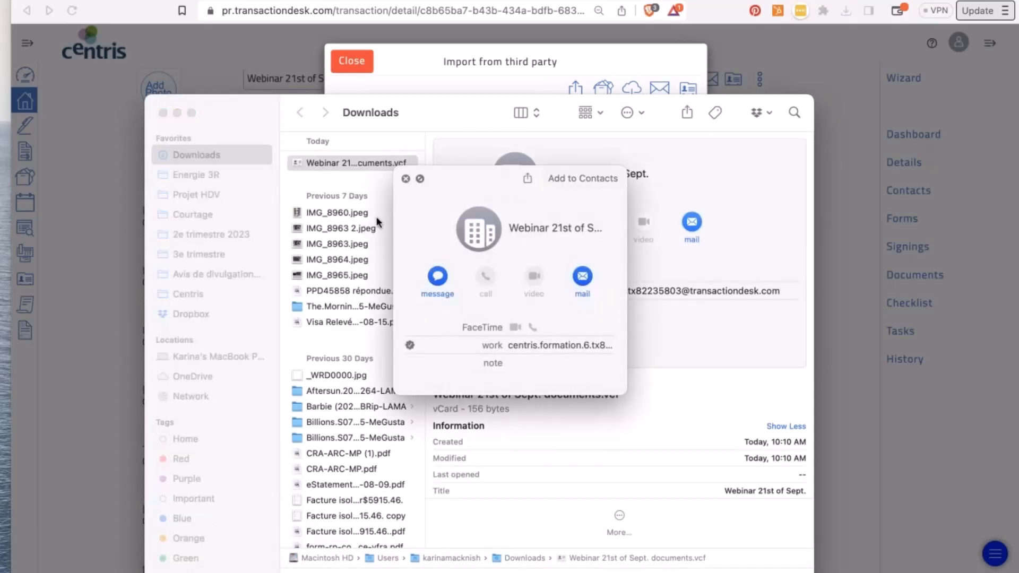
pyautogui.click(406, 179)
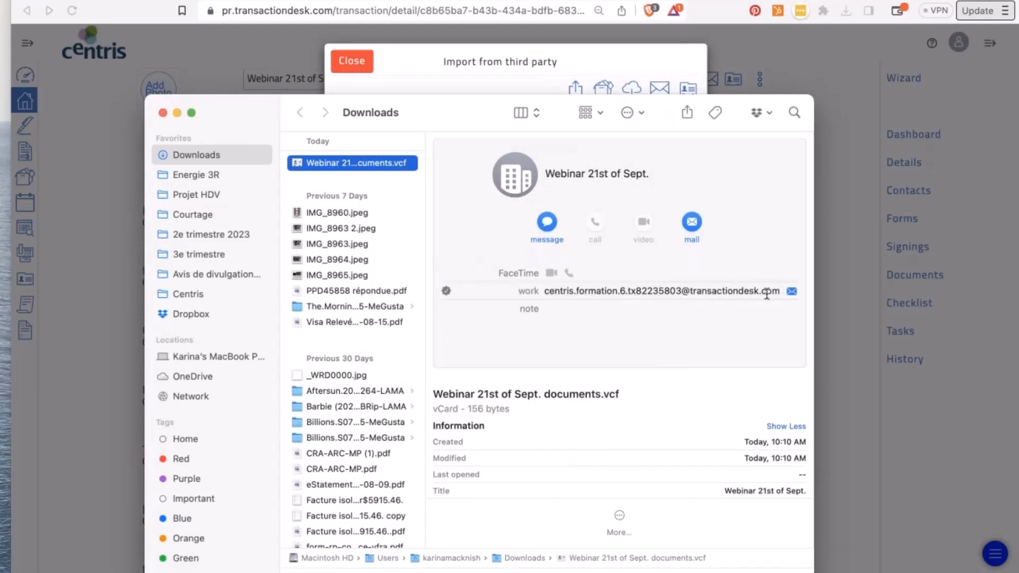
pyautogui.click(222, 75)
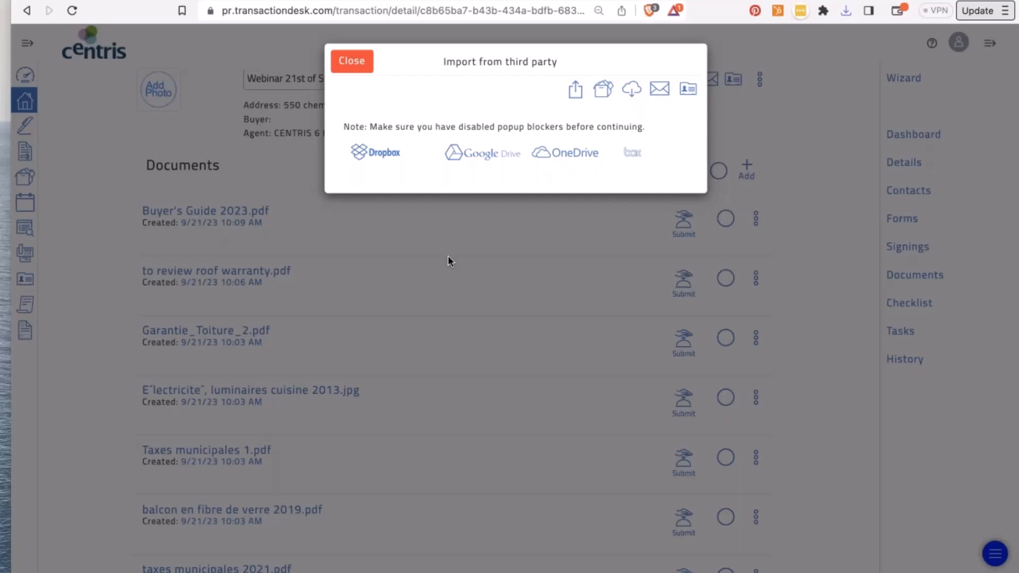
# - View the current transaction's email upload address from its dashboard, then dismiss it
pyautogui.click(352, 62)
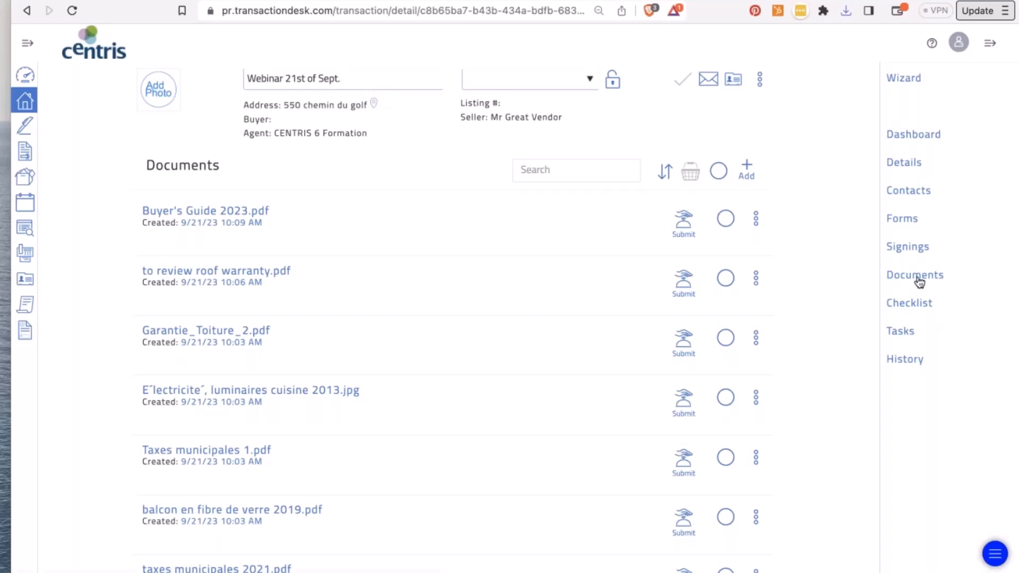
pyautogui.click(913, 136)
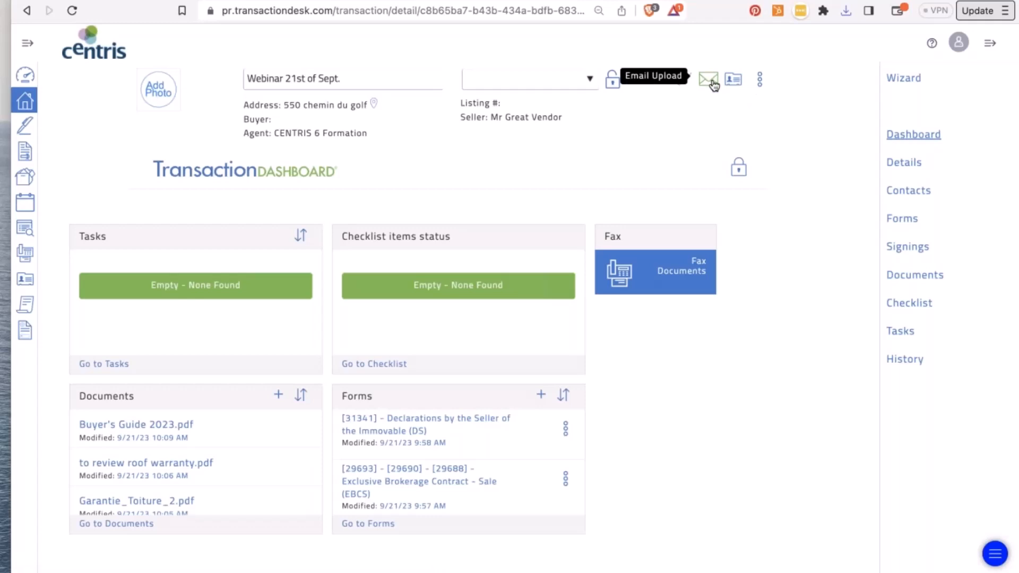
pyautogui.click(711, 81)
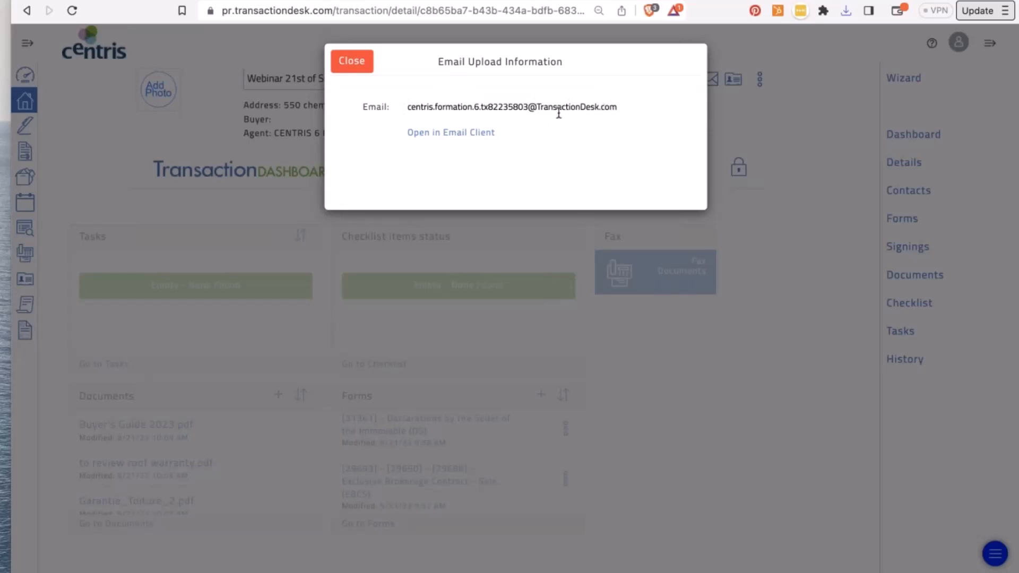
pyautogui.click(348, 62)
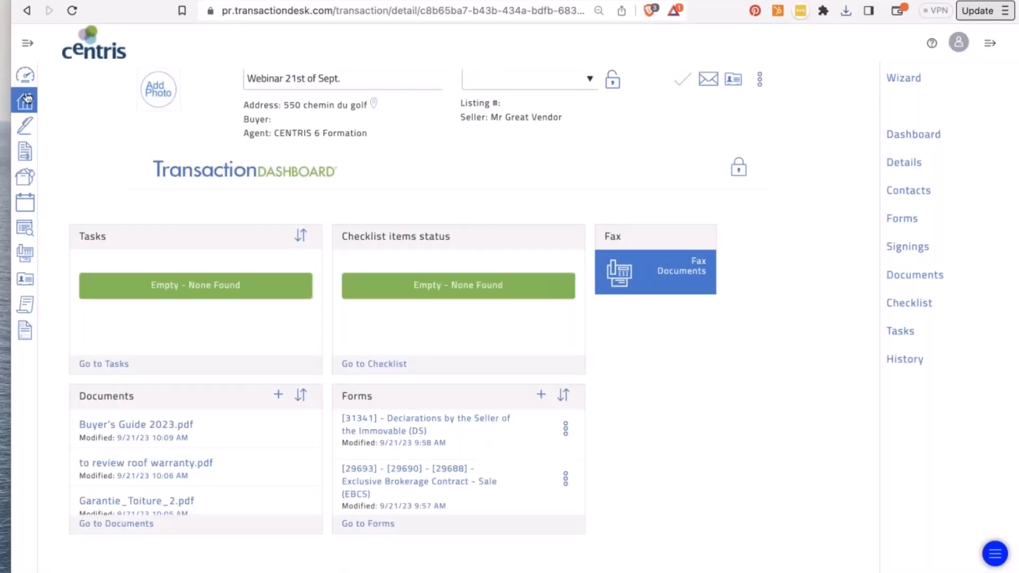
# - Open the Webinar June 8th transaction and select its email upload address
pyautogui.click(25, 75)
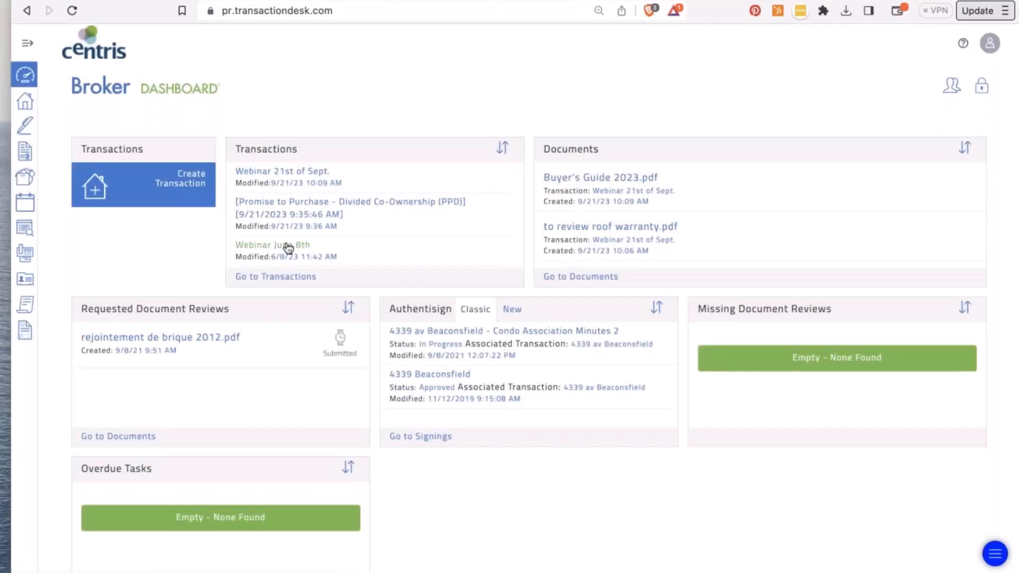
pyautogui.click(288, 247)
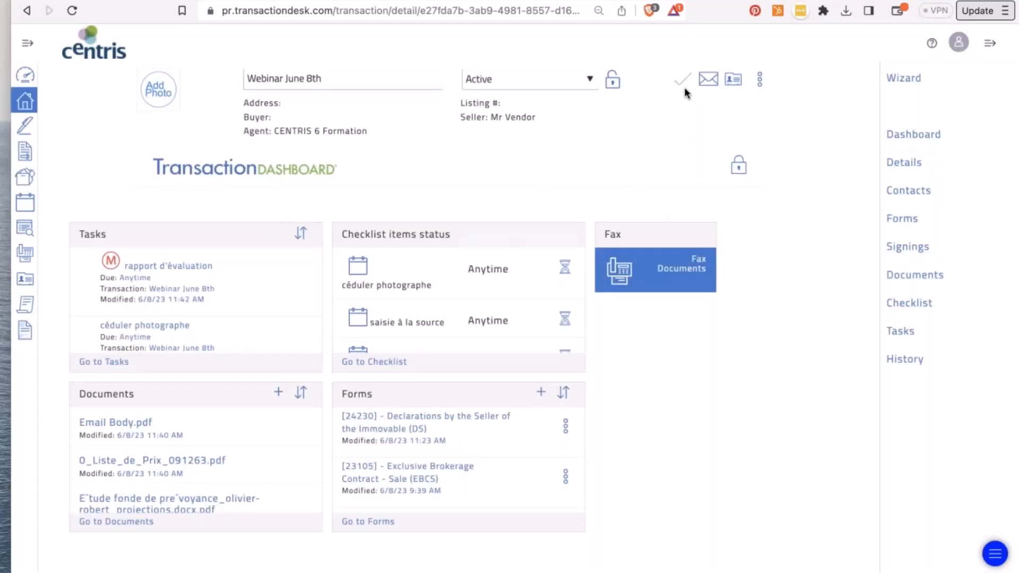
pyautogui.click(708, 79)
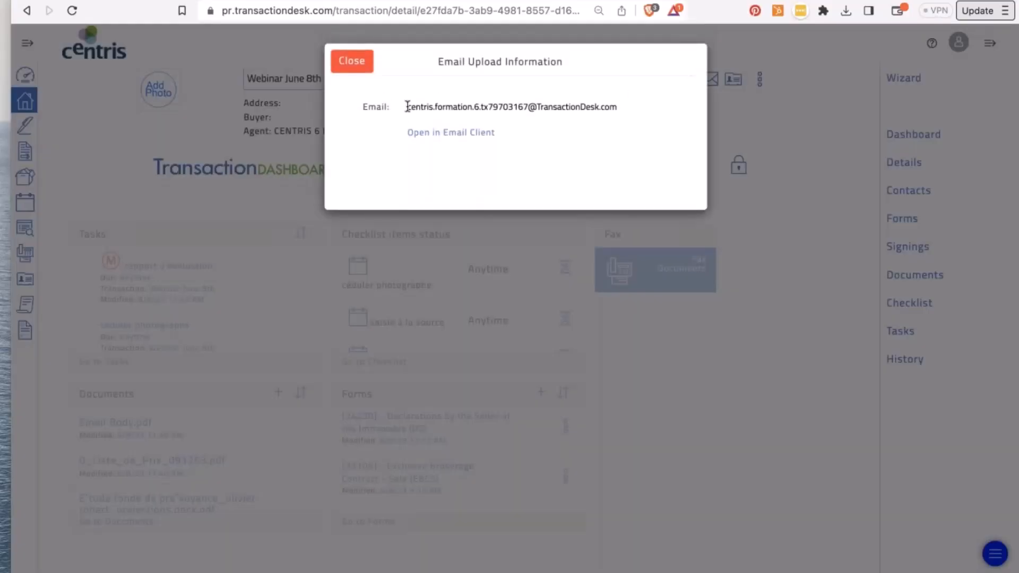
pyautogui.moveTo(408, 106)
pyautogui.mouseDown()
pyautogui.moveTo(629, 94)
pyautogui.moveTo(407, 106)
pyautogui.mouseUp()
pyautogui.click(630, 106)
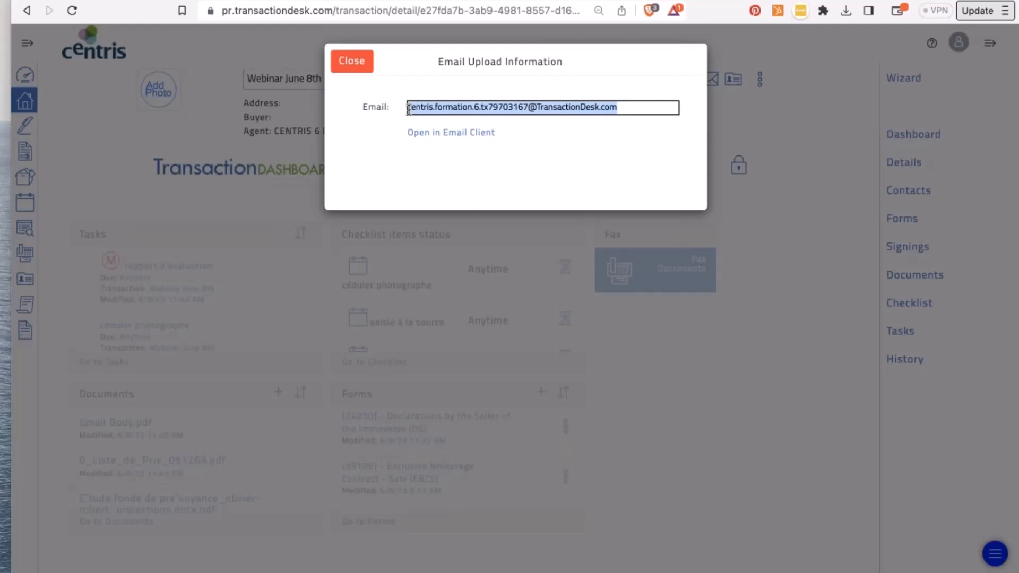
# - Close the Email Upload Information dialog for Webinar June 8th
pyautogui.click(351, 62)
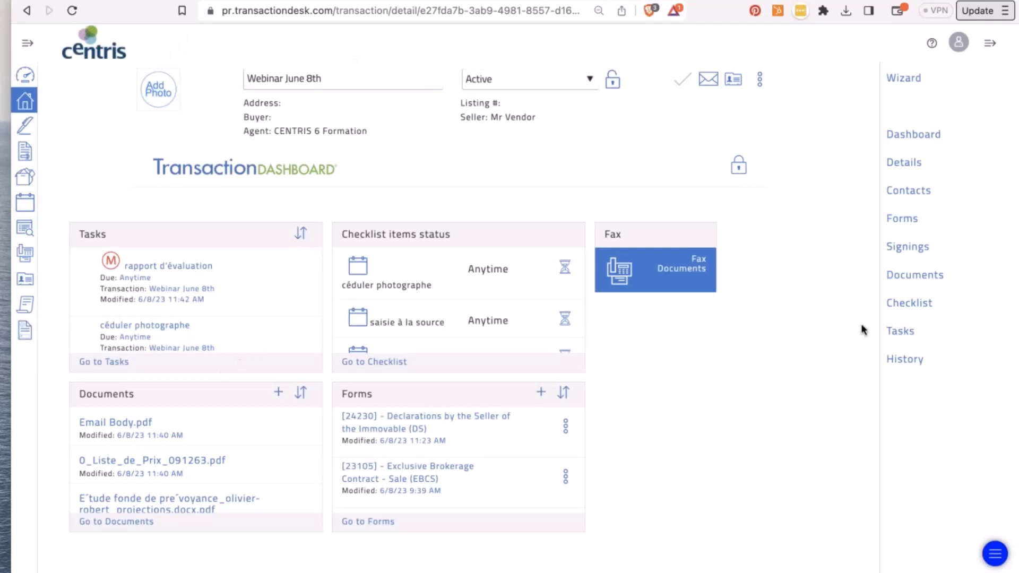
# - Preview Acte de vente 2012.pdf and Email Body.pdf among the Webinar June 8th documents
pyautogui.click(909, 279)
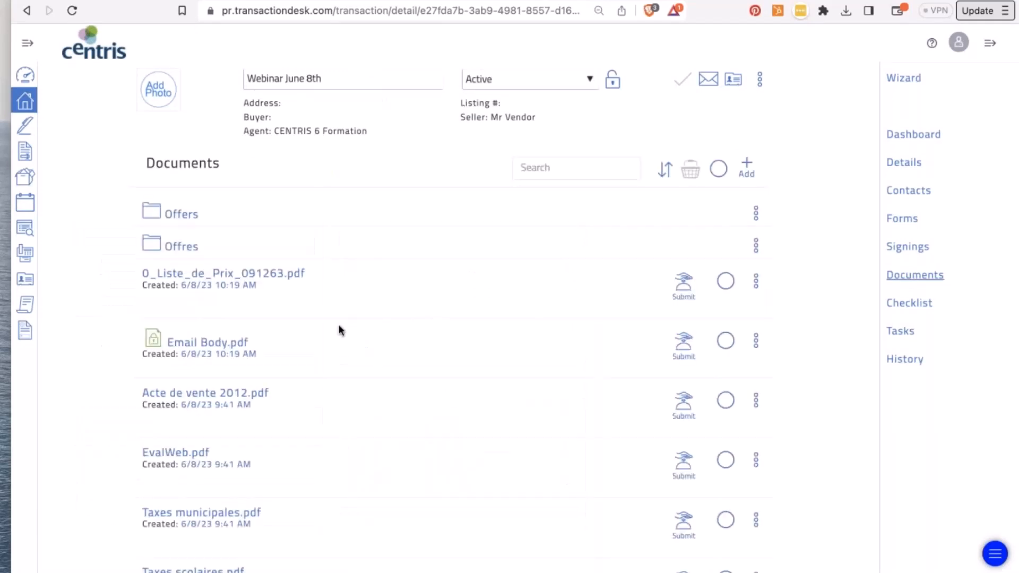
pyautogui.scroll(-2, 339, 325)
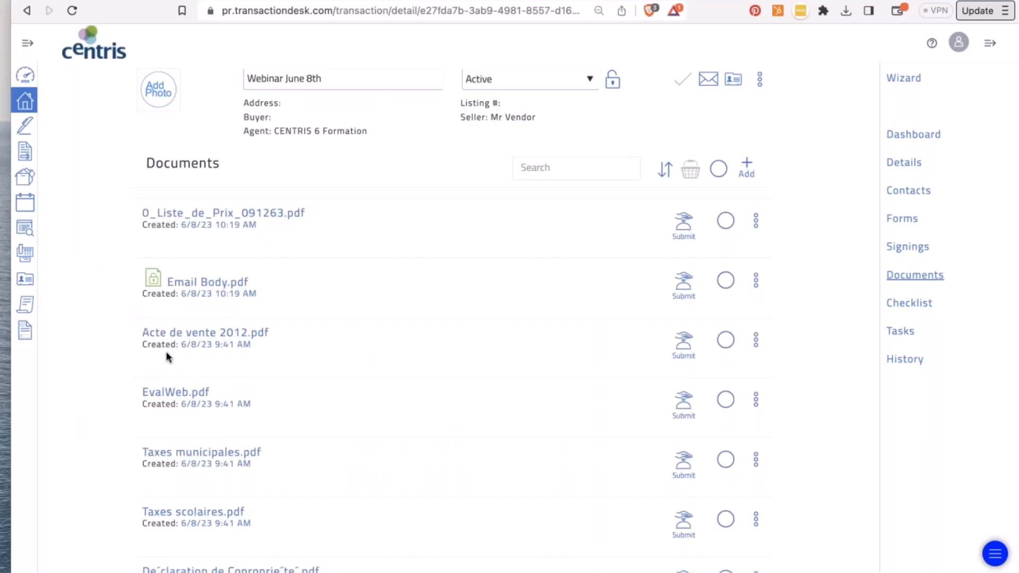
pyautogui.click(201, 334)
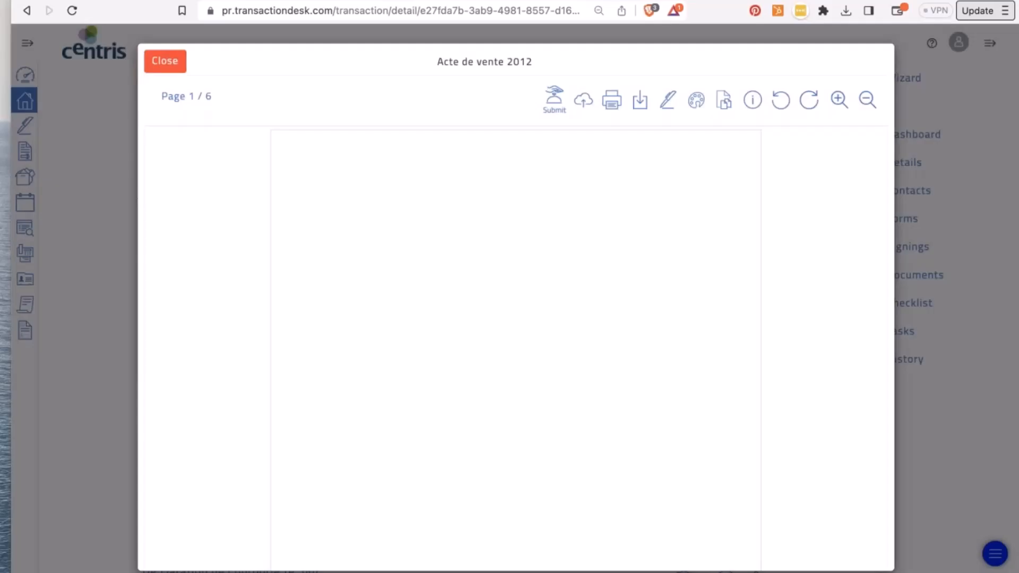
pyautogui.click(170, 67)
pyautogui.click(207, 282)
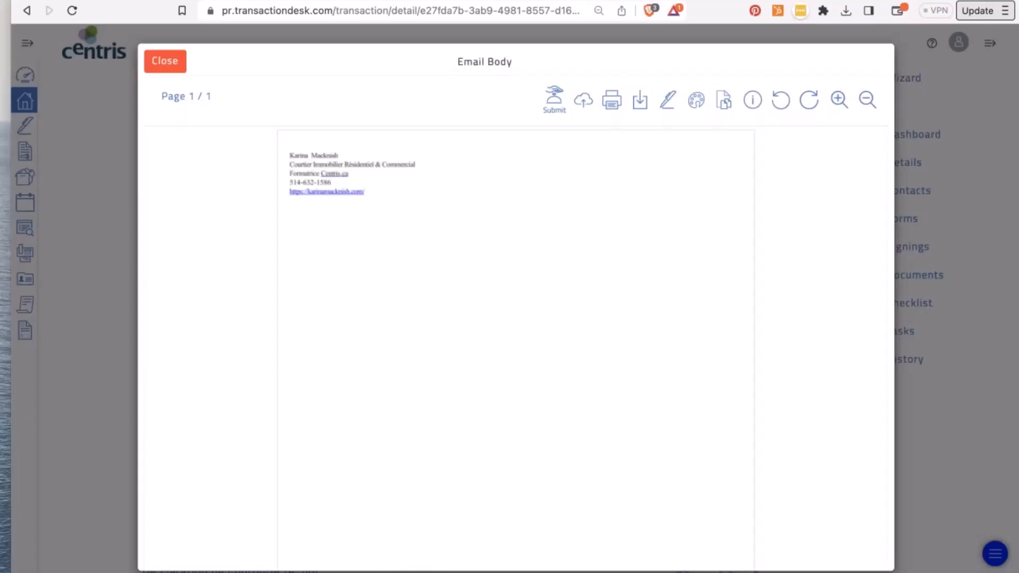
pyautogui.click(159, 62)
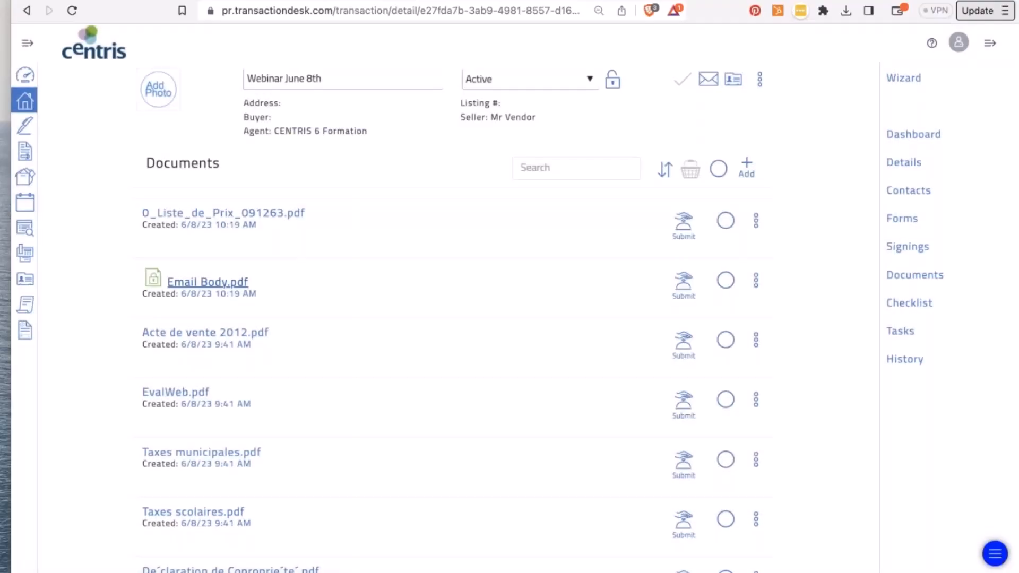
# - Preview the Déclaration de Copropriété document, then go back to the broker dashboard
pyautogui.scroll(-5, 228, 441)
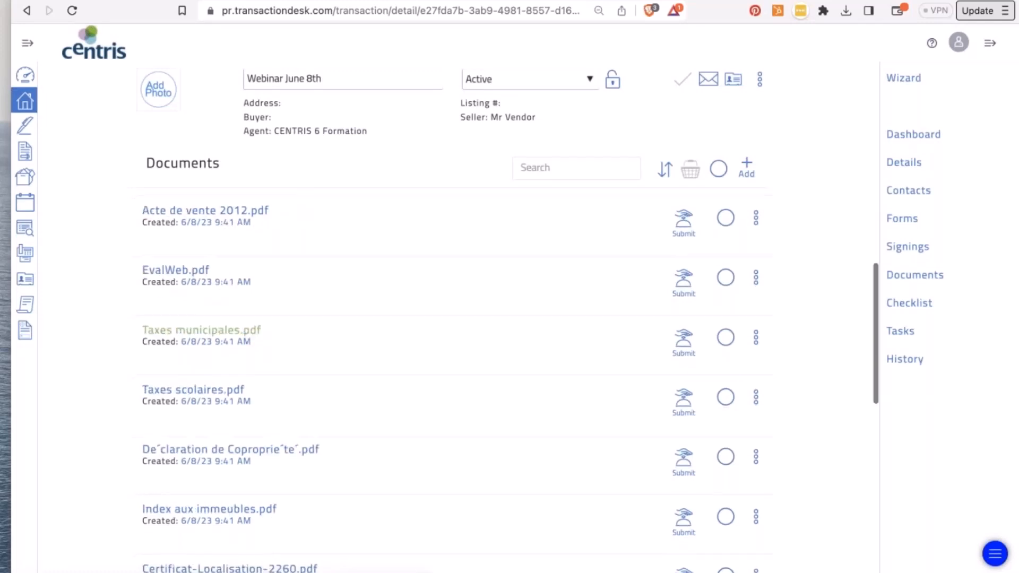
pyautogui.click(239, 293)
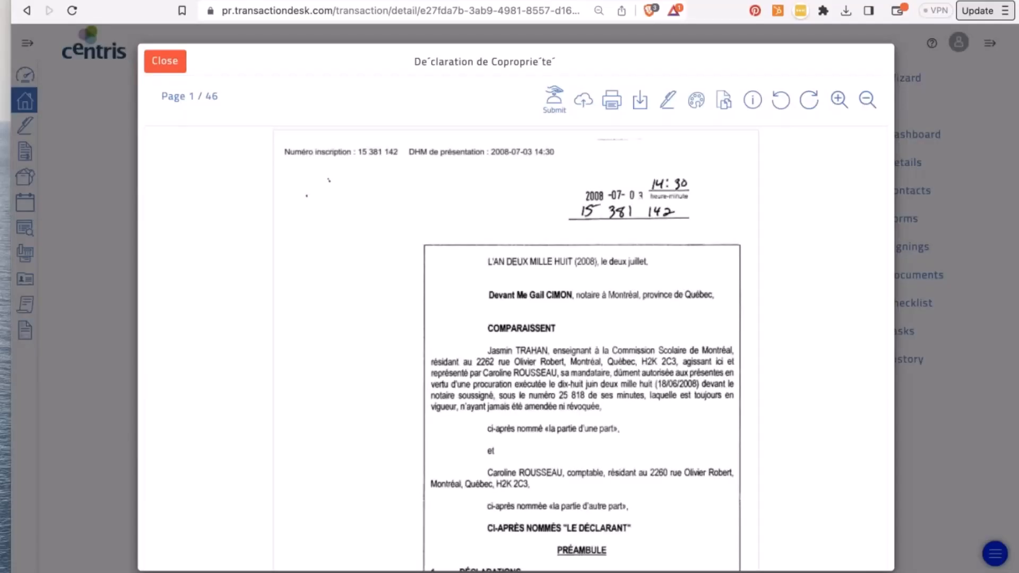
pyautogui.scroll(-15, 516, 345)
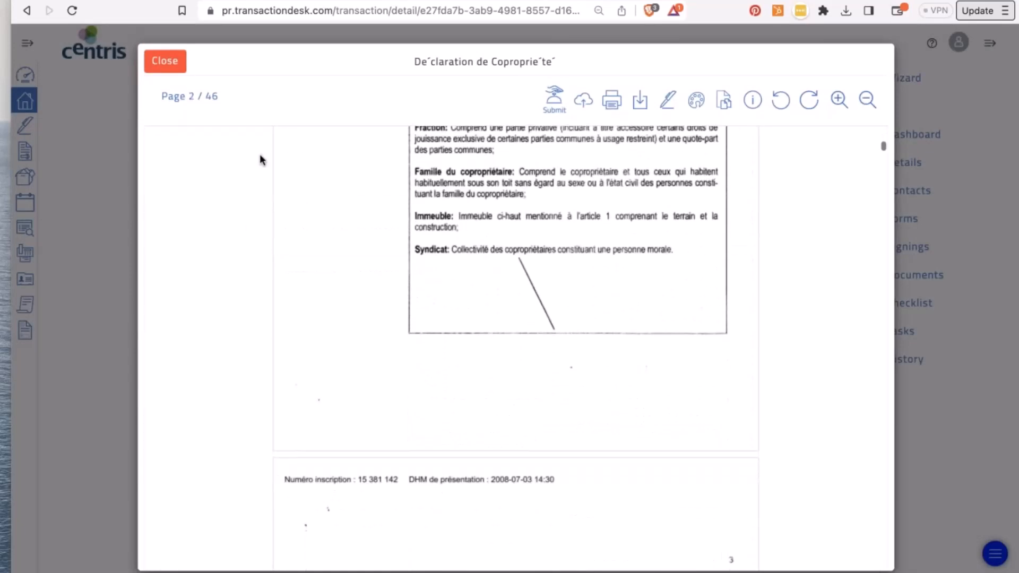
pyautogui.click(164, 61)
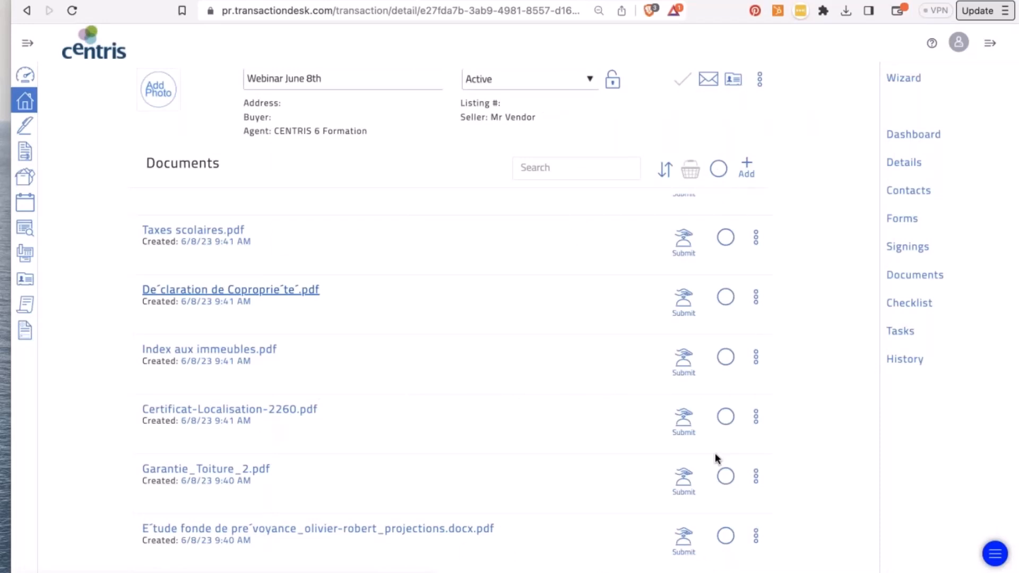
pyautogui.scroll(-5, 716, 453)
pyautogui.scroll(10, 452, 371)
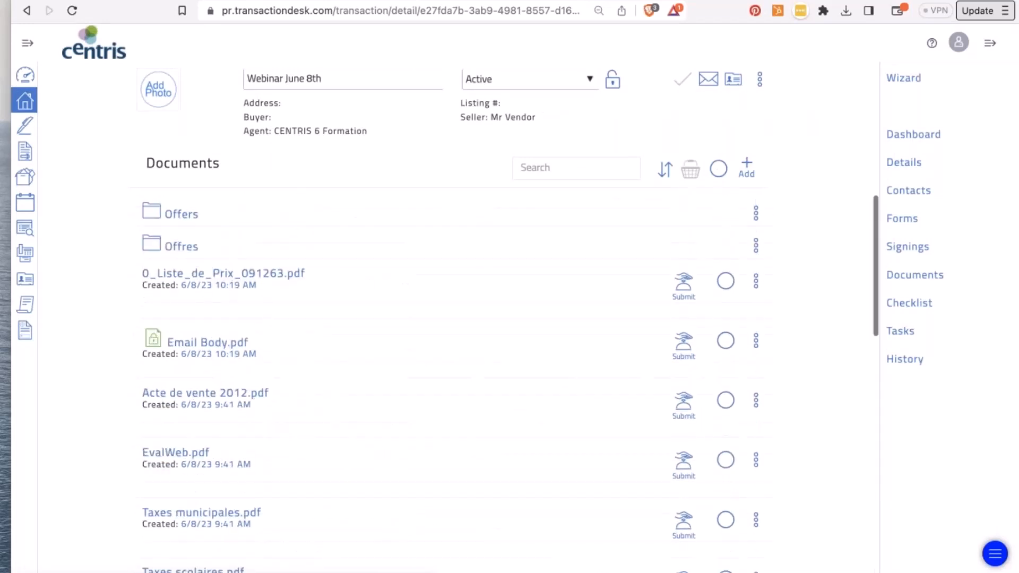
pyautogui.click(27, 78)
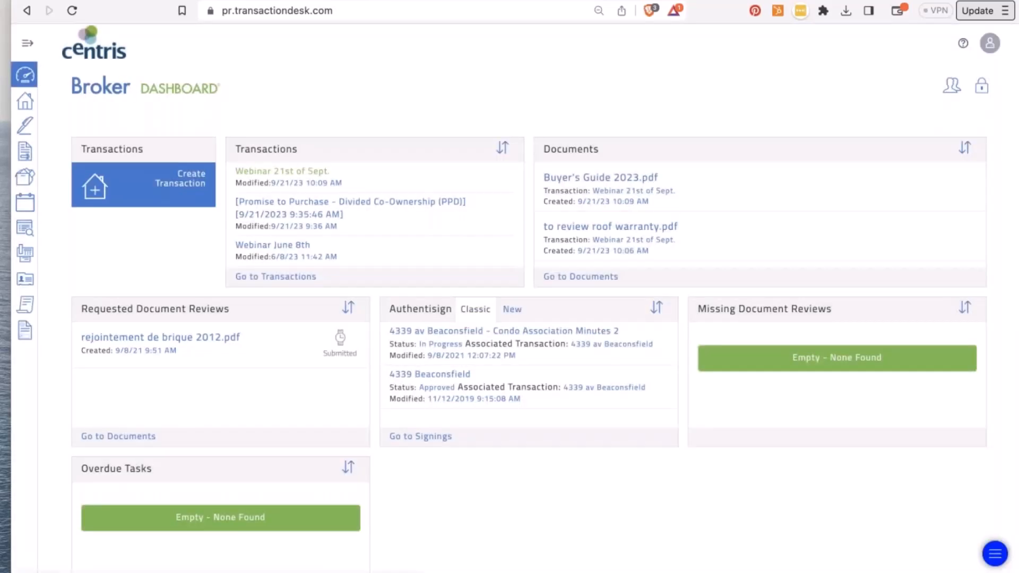
# - Open Webinar 21st of Sept. and browse its signings, forms and documents before its checklist
pyautogui.click(295, 171)
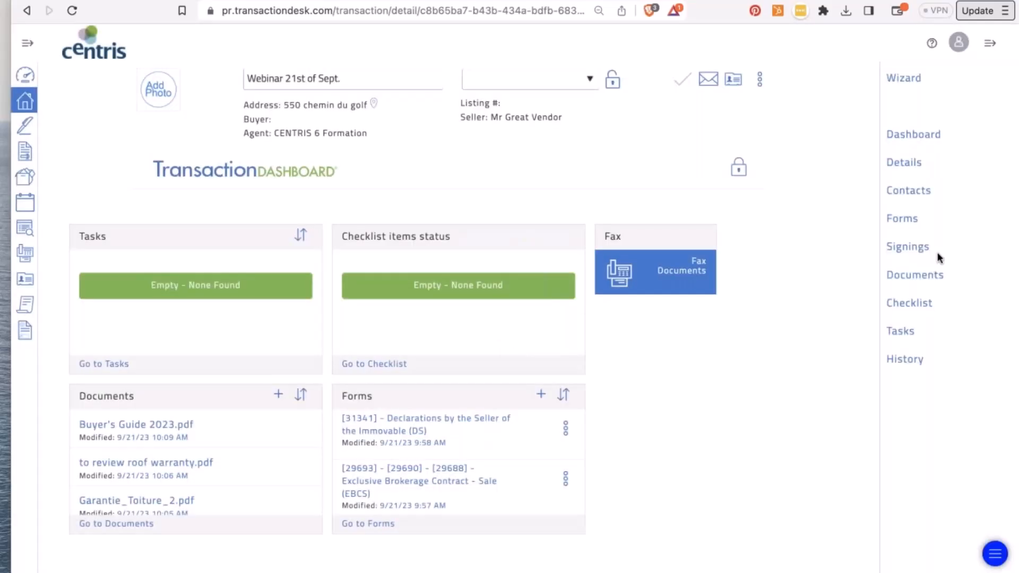
pyautogui.click(919, 252)
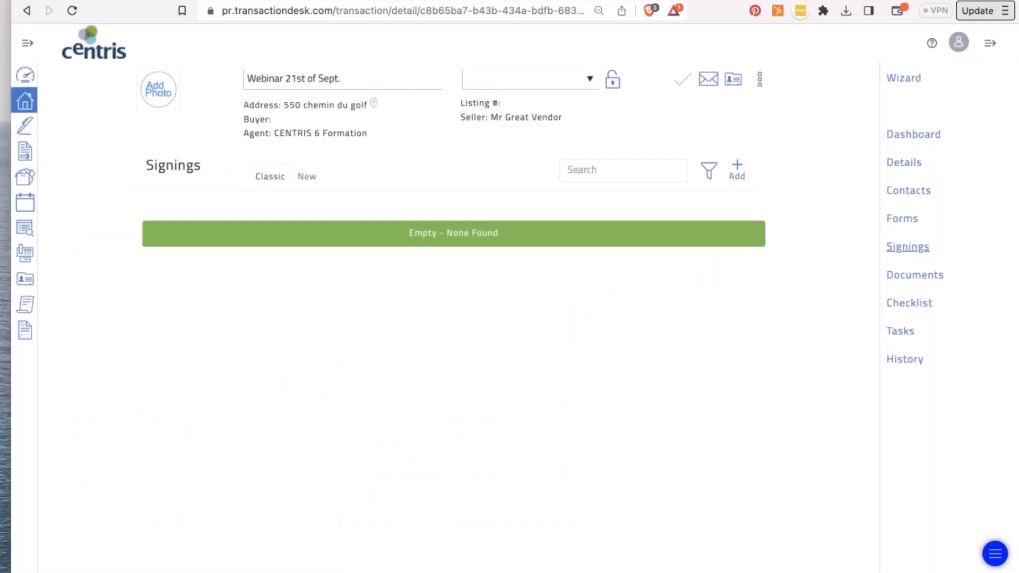
pyautogui.click(905, 224)
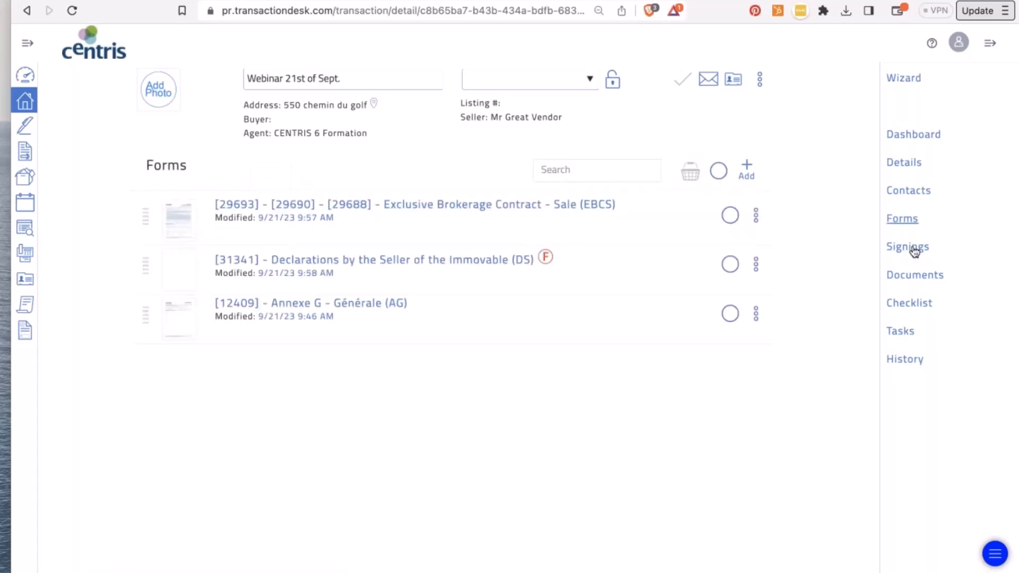
pyautogui.click(915, 275)
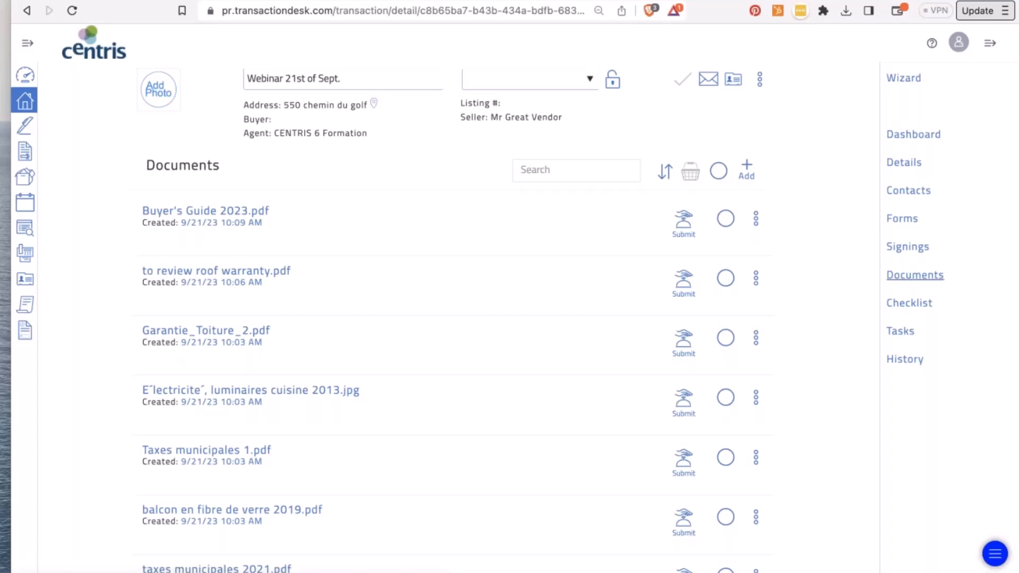
pyautogui.click(910, 304)
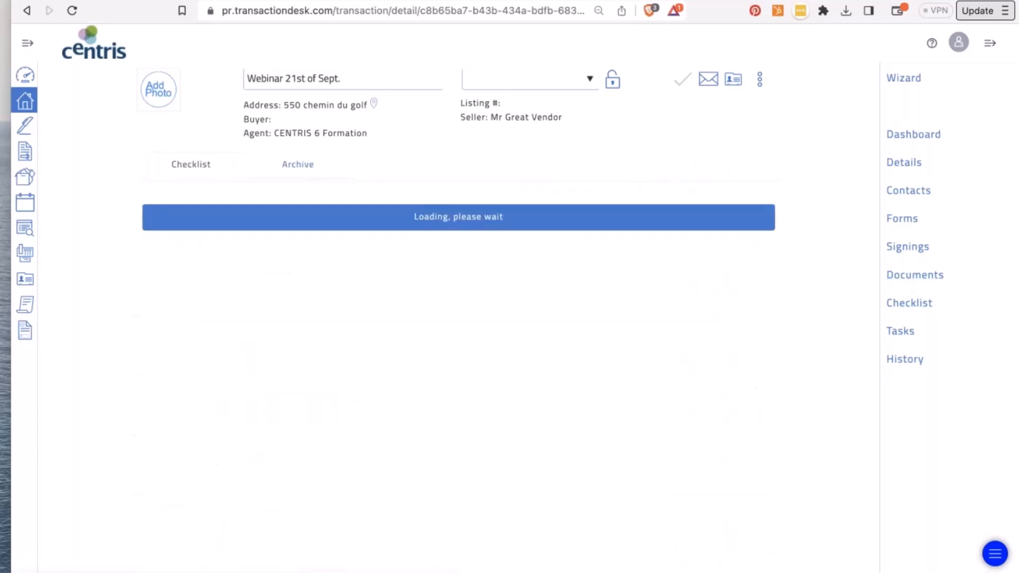
# - Attach Garantie_Toiture_2.pdf from Documents to the Garantie_Toiture_2 checklist item
pyautogui.click(910, 332)
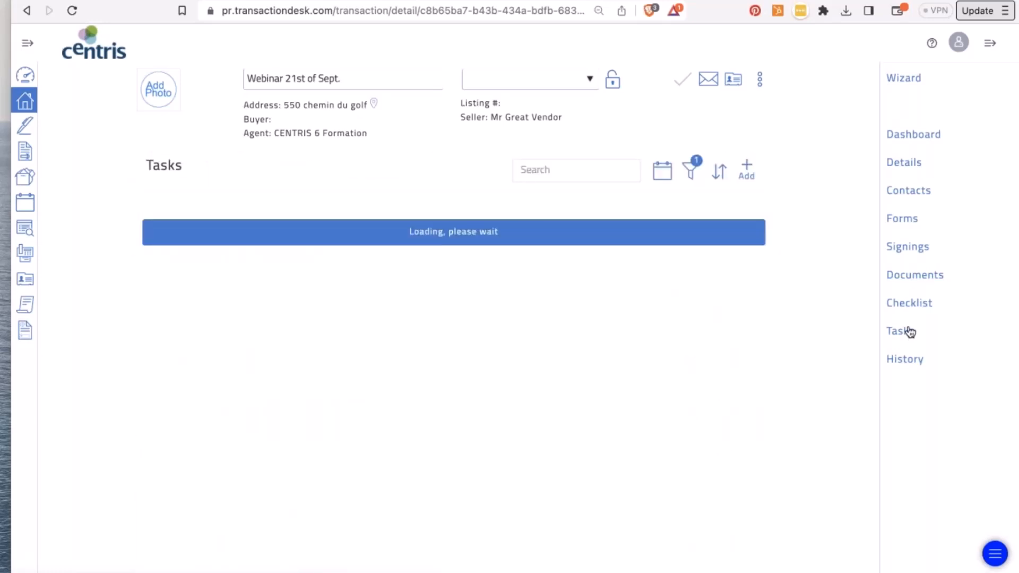
pyautogui.click(911, 304)
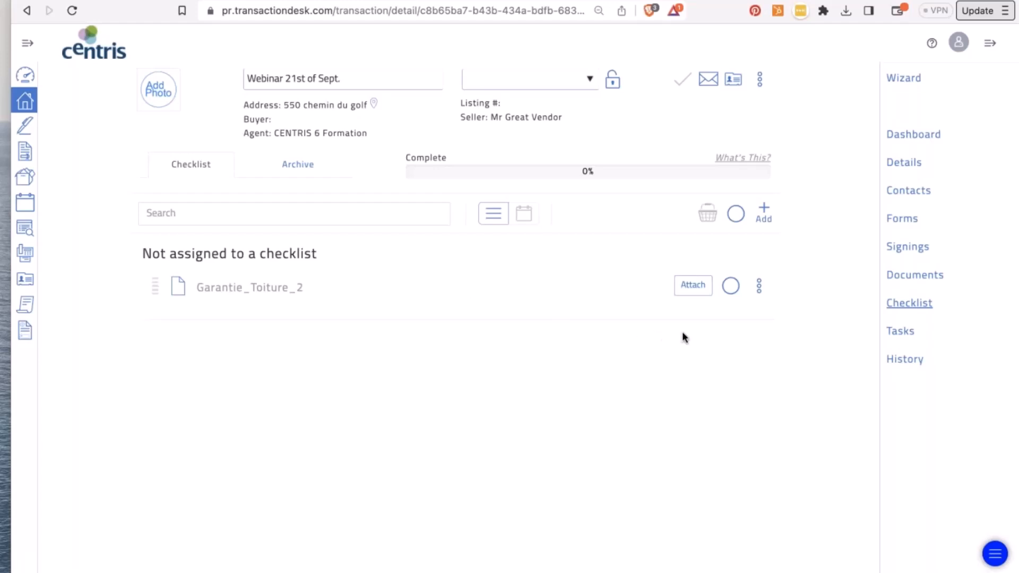
pyautogui.click(695, 287)
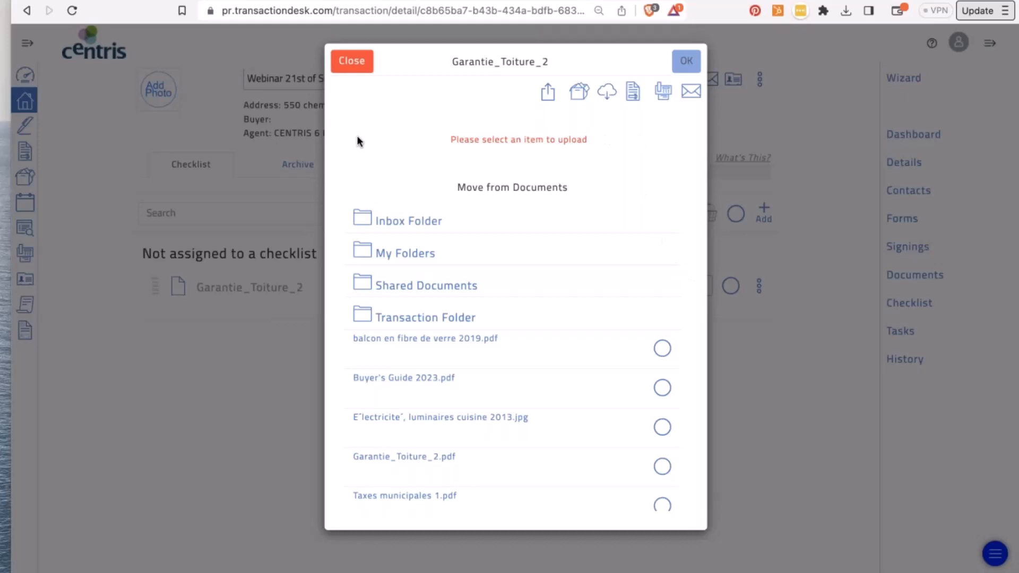
pyautogui.click(663, 467)
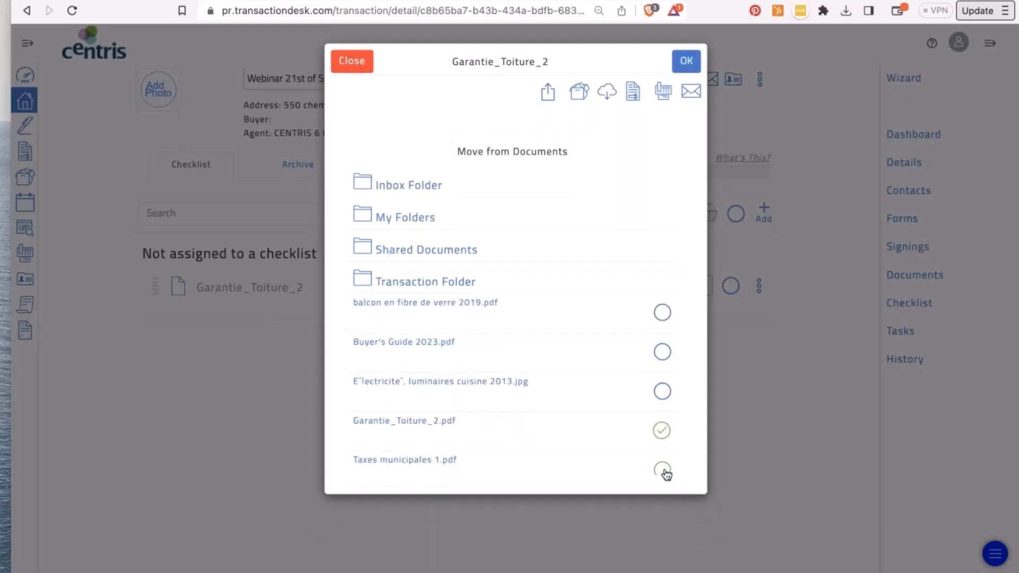
pyautogui.click(686, 62)
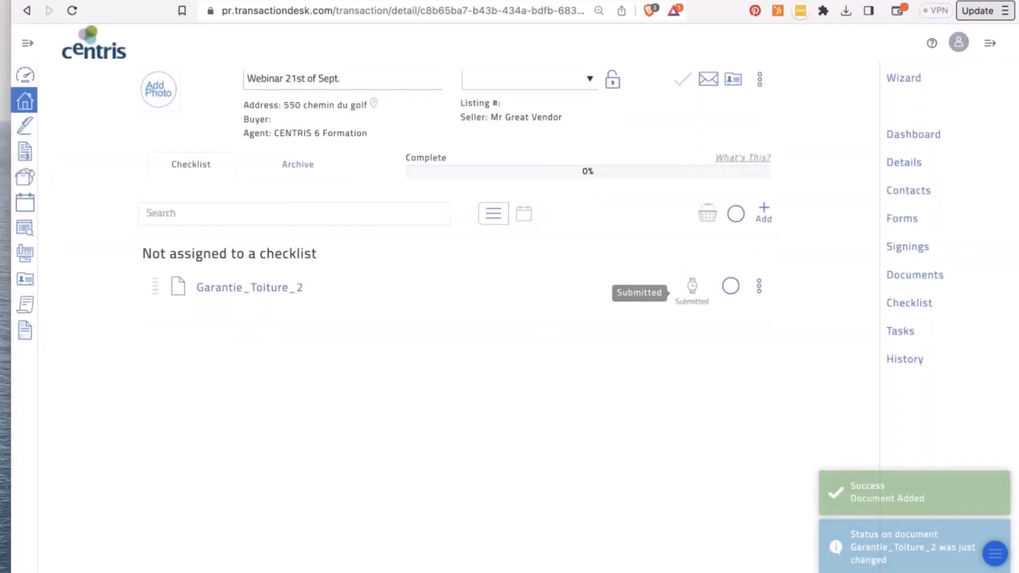
# - Remove the Garantie_Toiture_2 document from the review queue, confirming with Yes
pyautogui.click(763, 289)
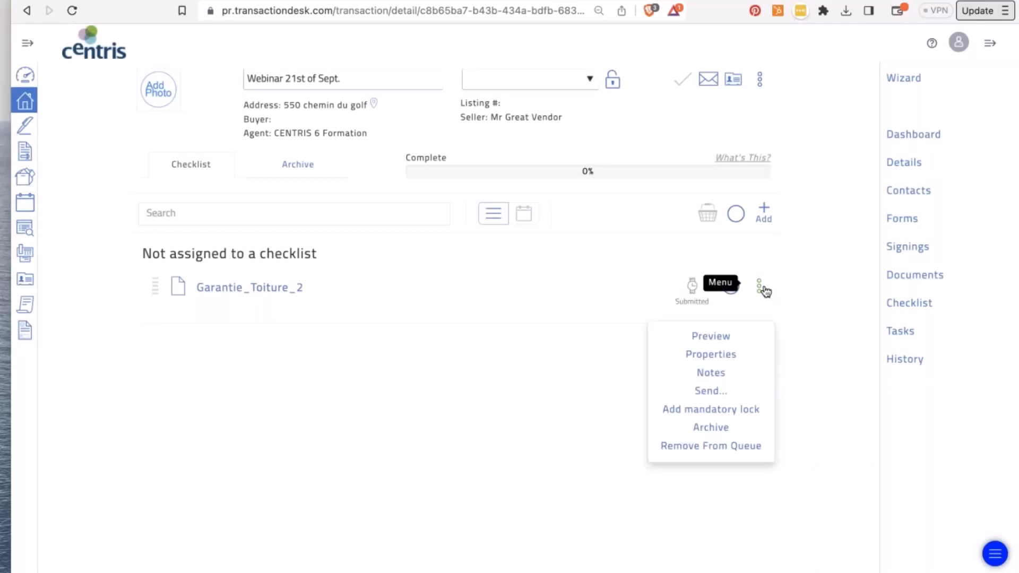
pyautogui.click(718, 448)
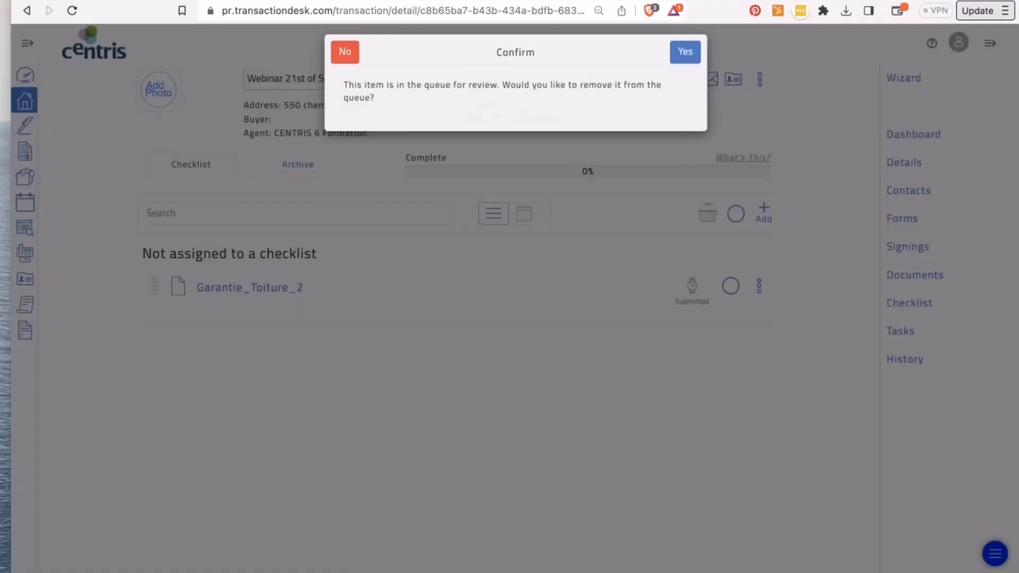
pyautogui.click(686, 59)
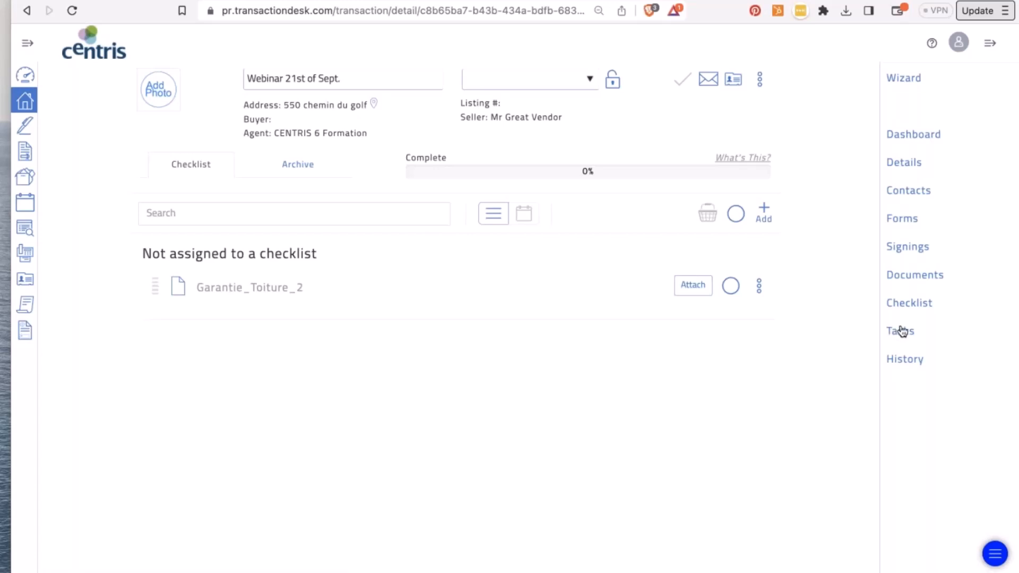
# - Create a checklist item with Document, Task and Mandatory ticked, named 'Phase 1 environmental'
pyautogui.click(765, 212)
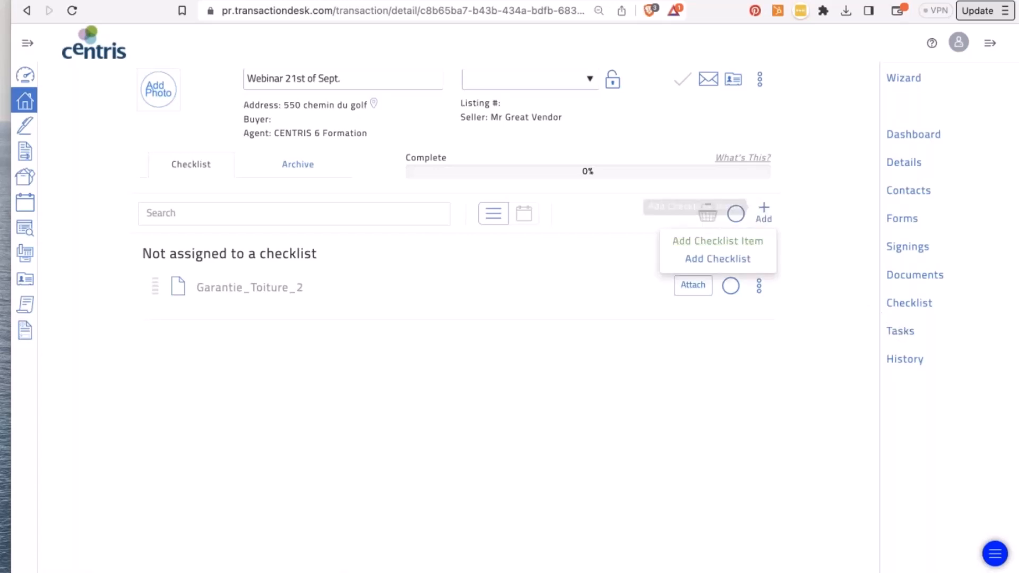
pyautogui.click(719, 241)
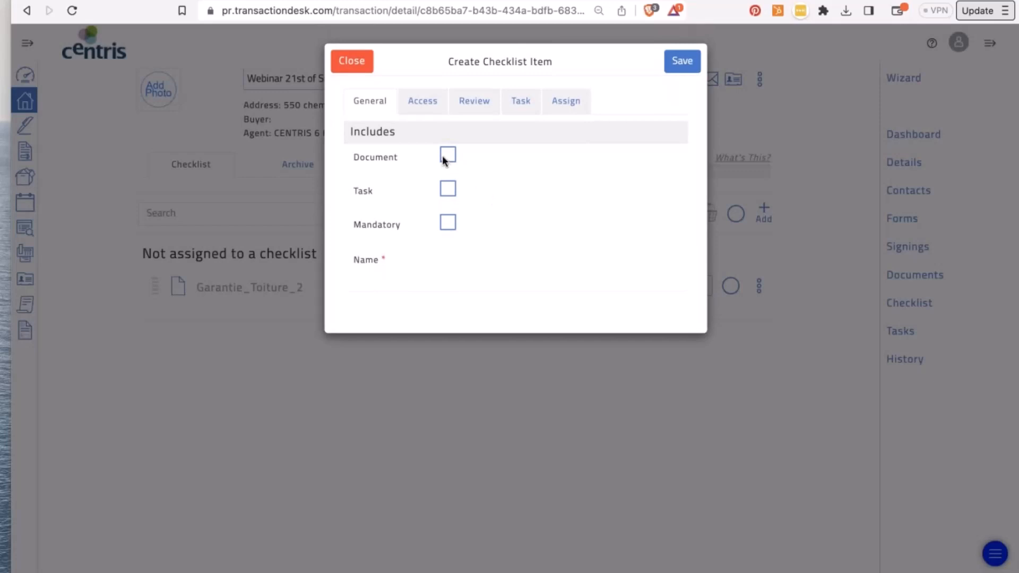
pyautogui.click(446, 155)
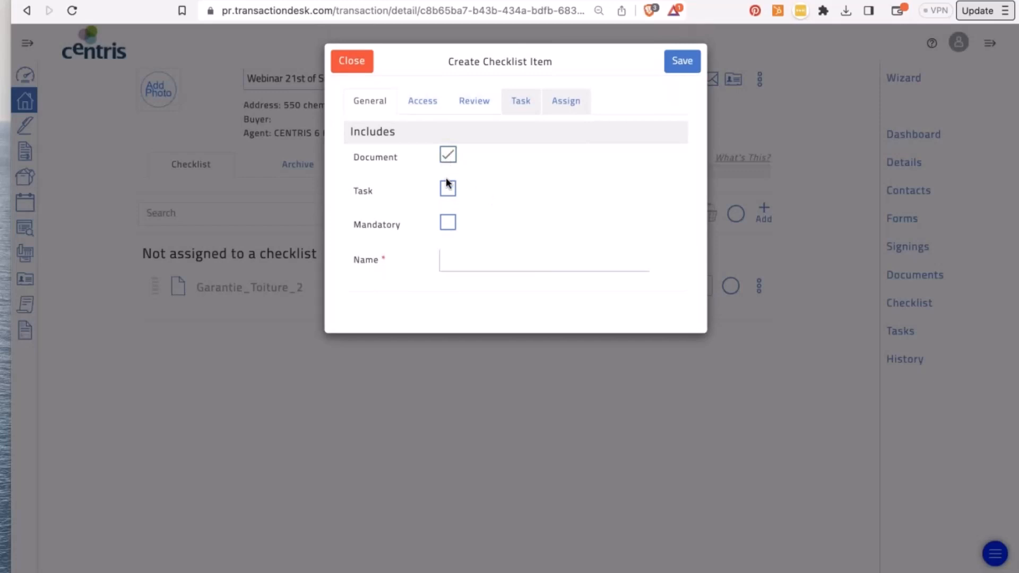
pyautogui.click(447, 190)
pyautogui.click(447, 223)
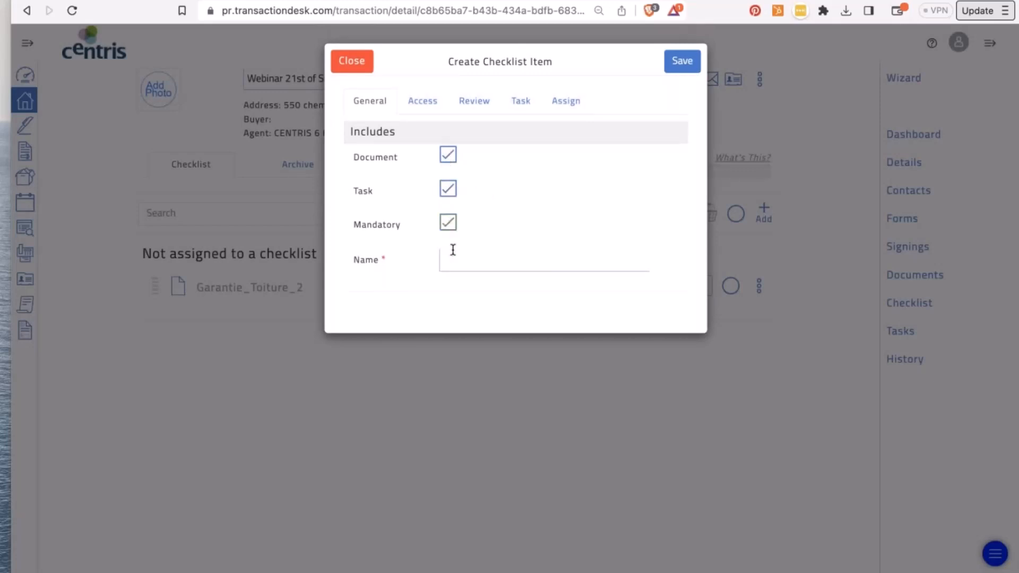
pyautogui.click(455, 258)
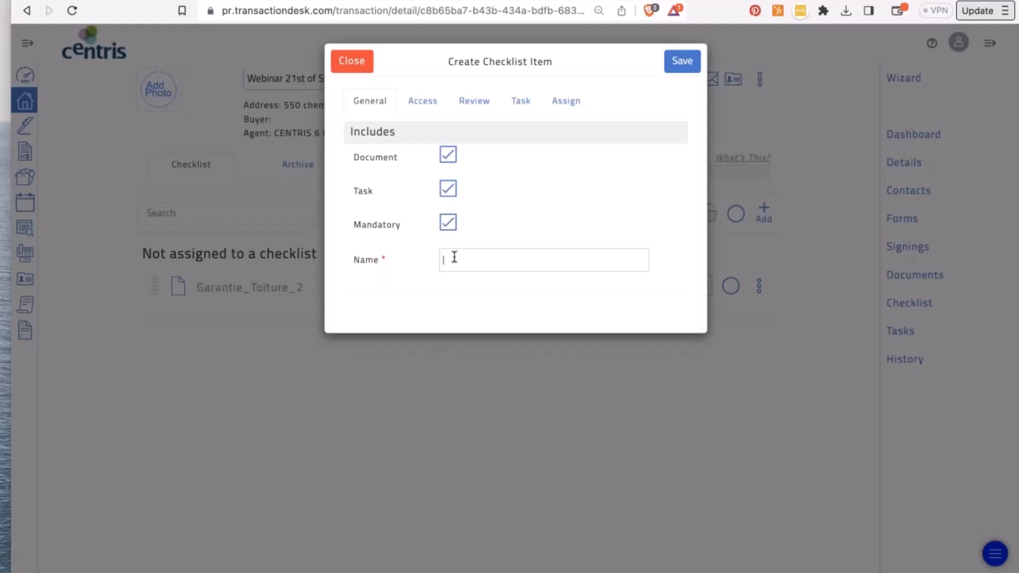
pyautogui.write('Phase 1 environmental')
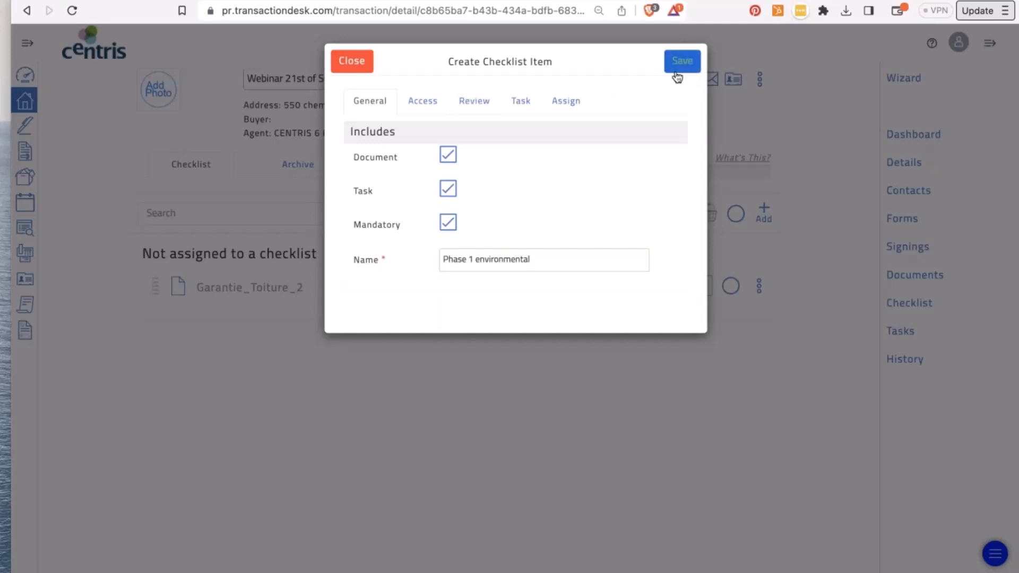
# - Limit the item's access to the Seller contact type and uncheck Agency Review
pyautogui.click(422, 102)
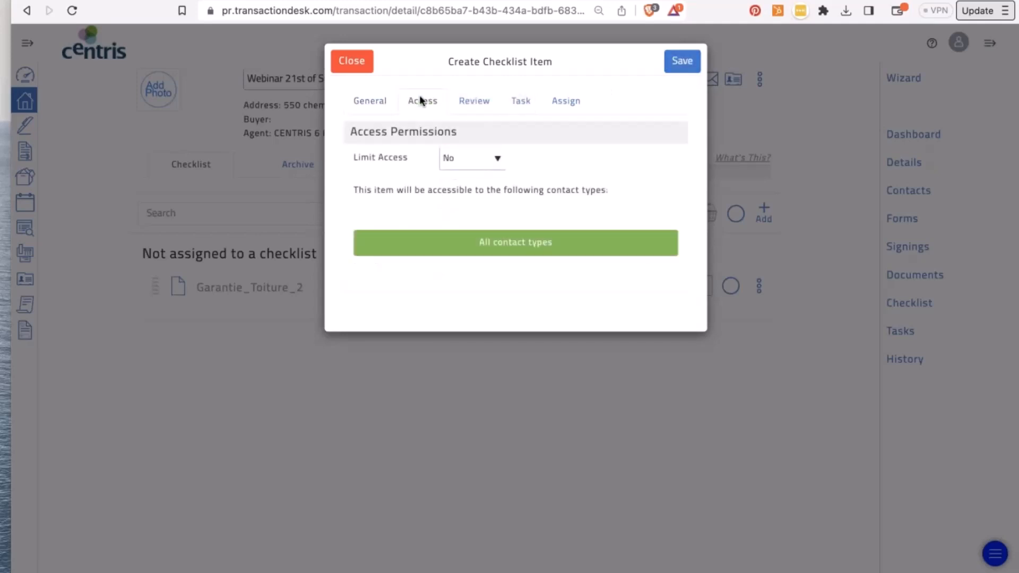
pyautogui.click(472, 159)
pyautogui.click(465, 142)
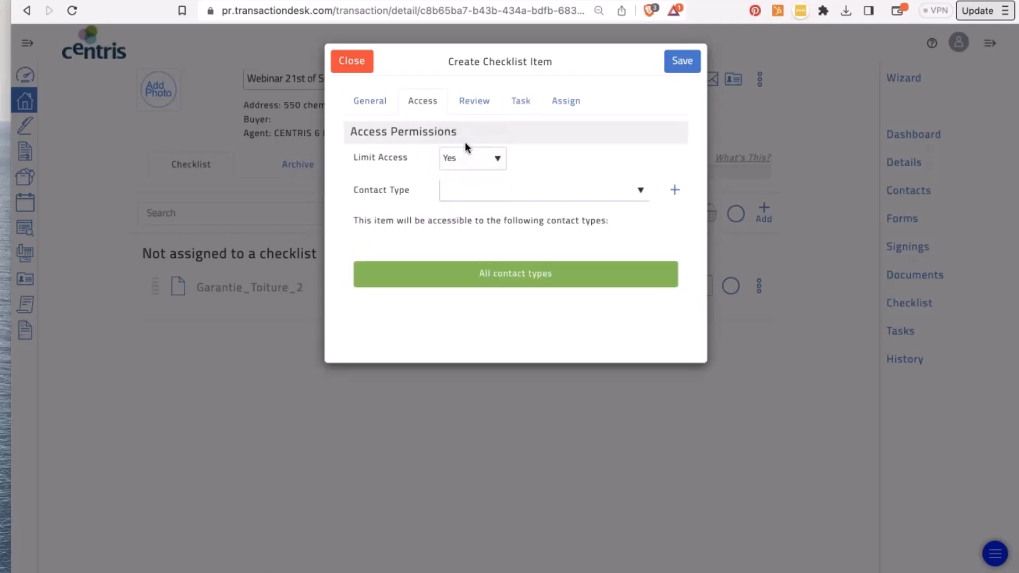
pyautogui.click(500, 190)
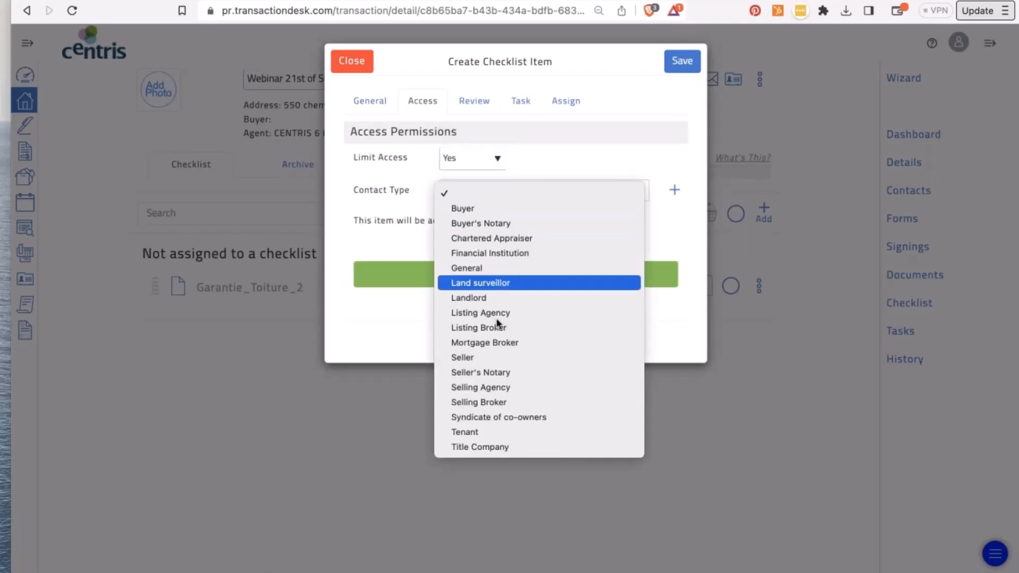
pyautogui.click(498, 358)
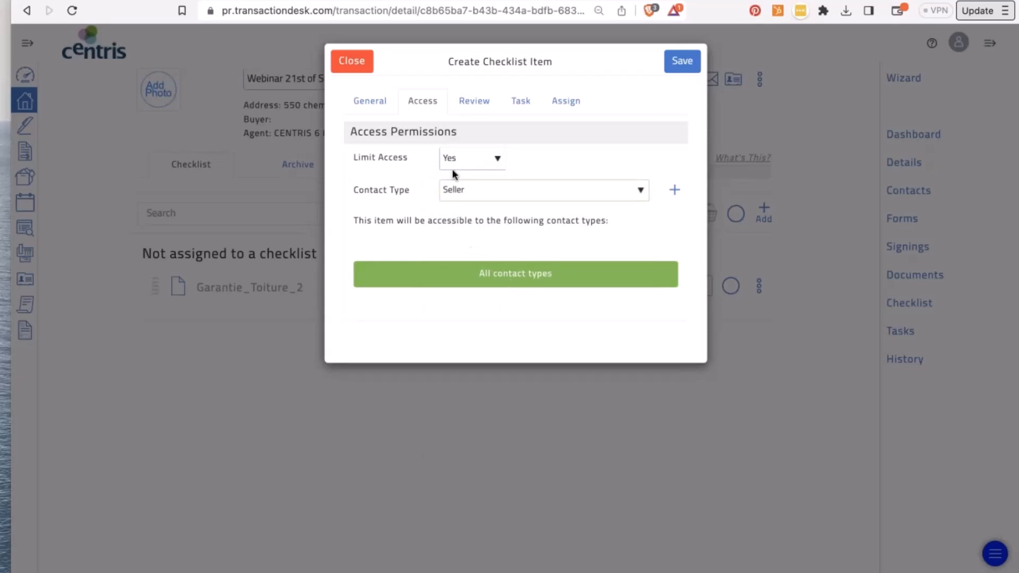
pyautogui.click(470, 102)
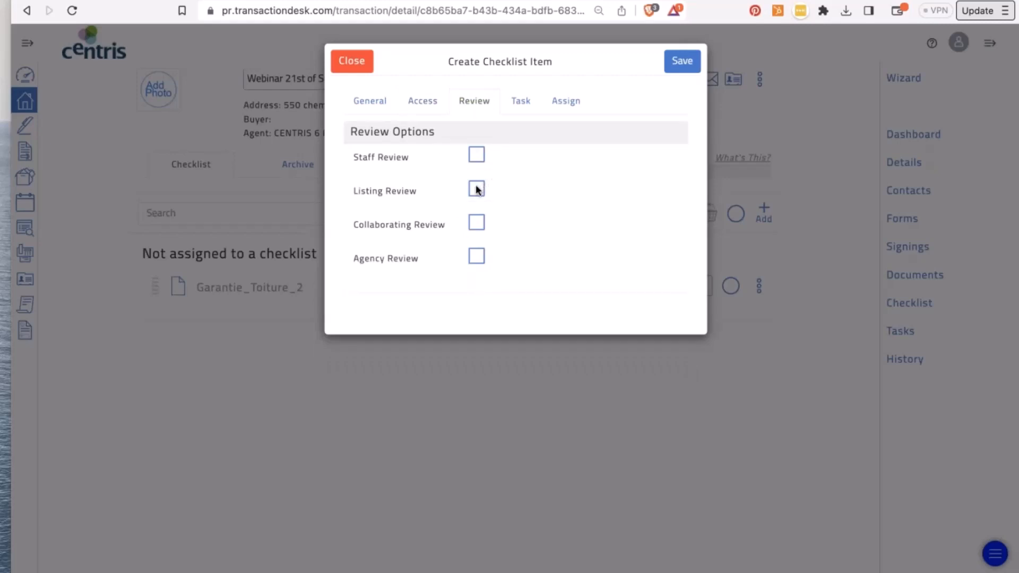
pyautogui.click(478, 257)
# - Make the item's task due 1 day before the Listing Date
pyautogui.click(525, 105)
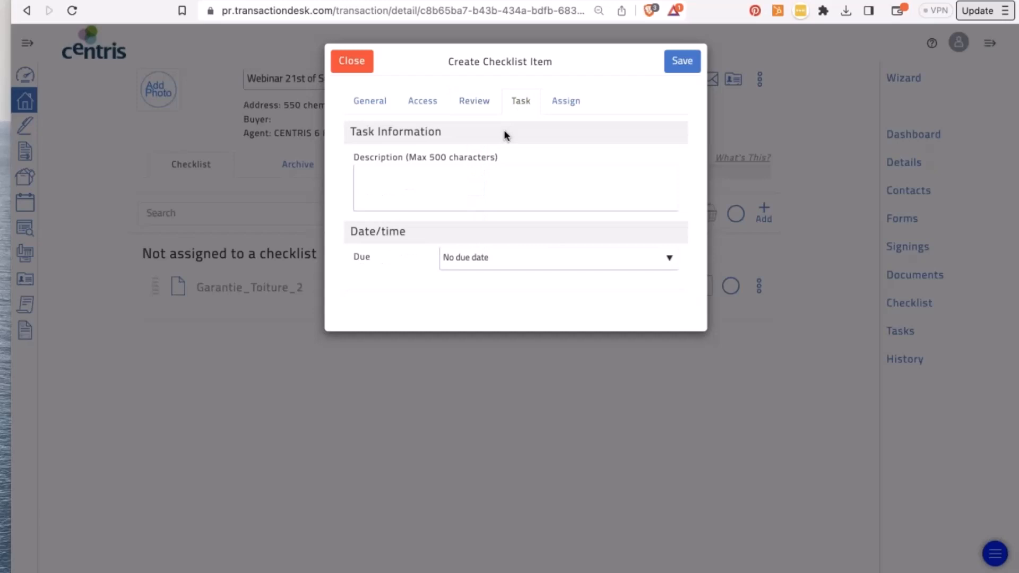
pyautogui.click(452, 191)
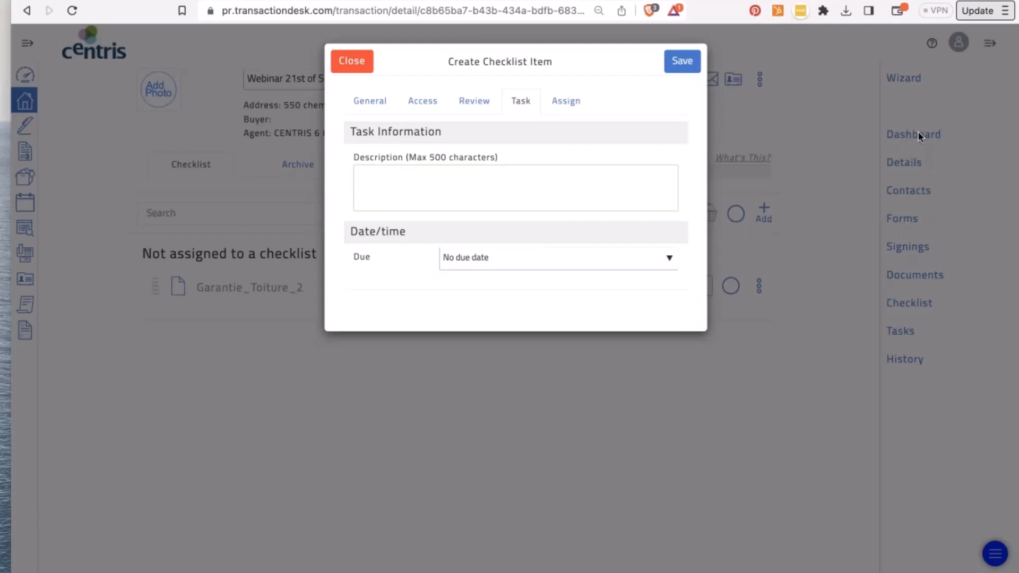
pyautogui.click(648, 257)
pyautogui.click(645, 246)
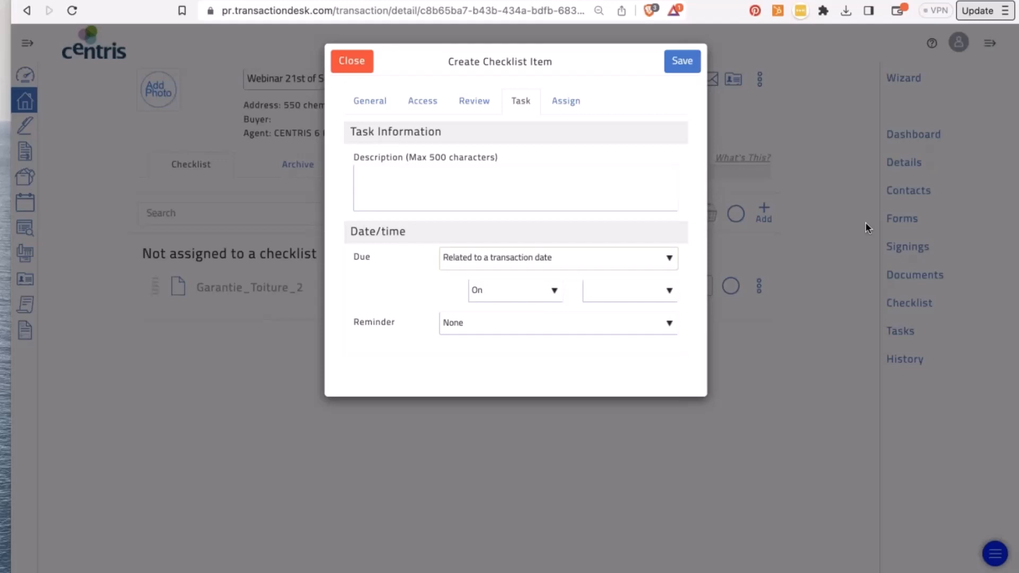
pyautogui.click(670, 291)
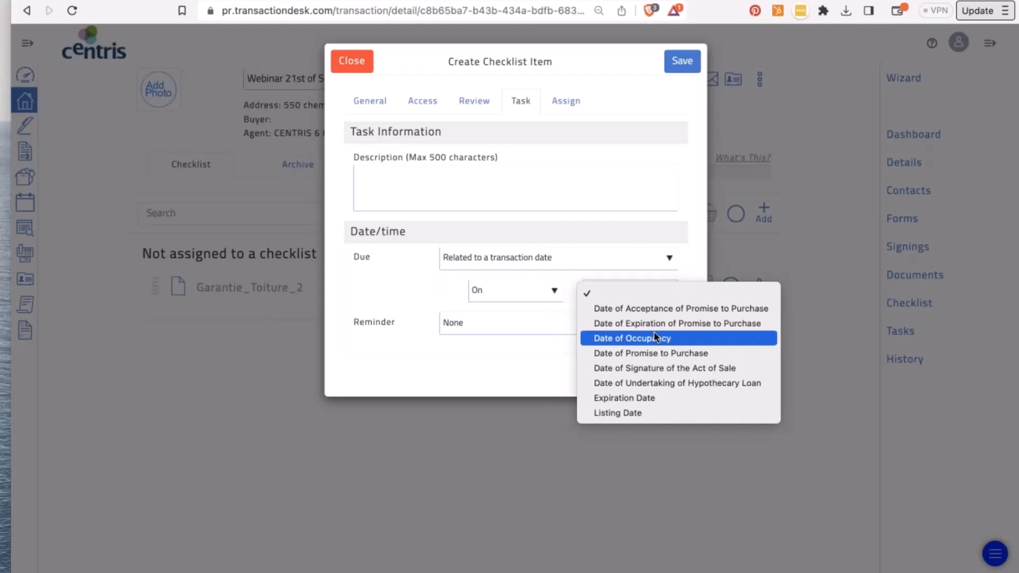
pyautogui.click(638, 415)
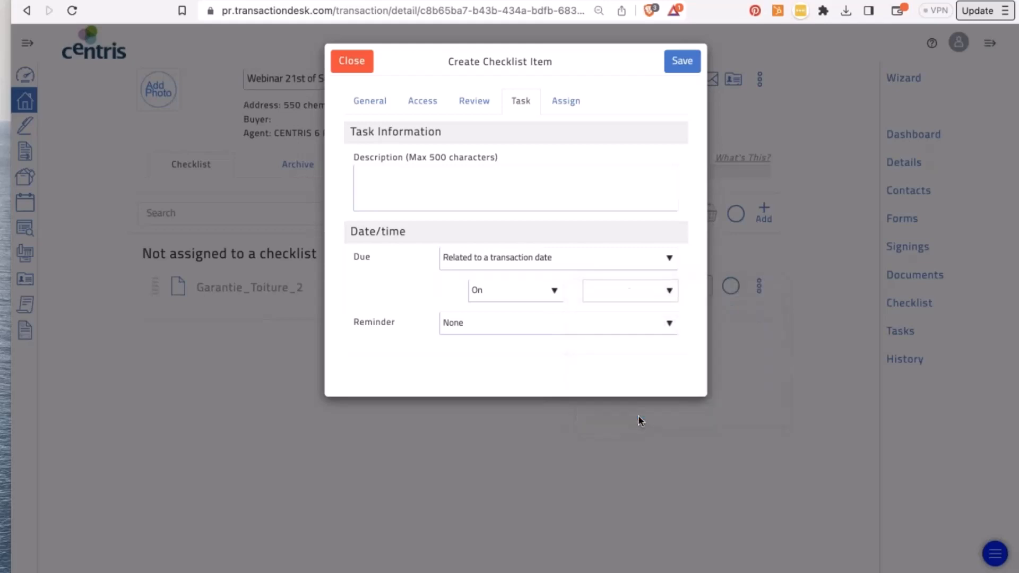
pyautogui.click(548, 295)
pyautogui.click(533, 271)
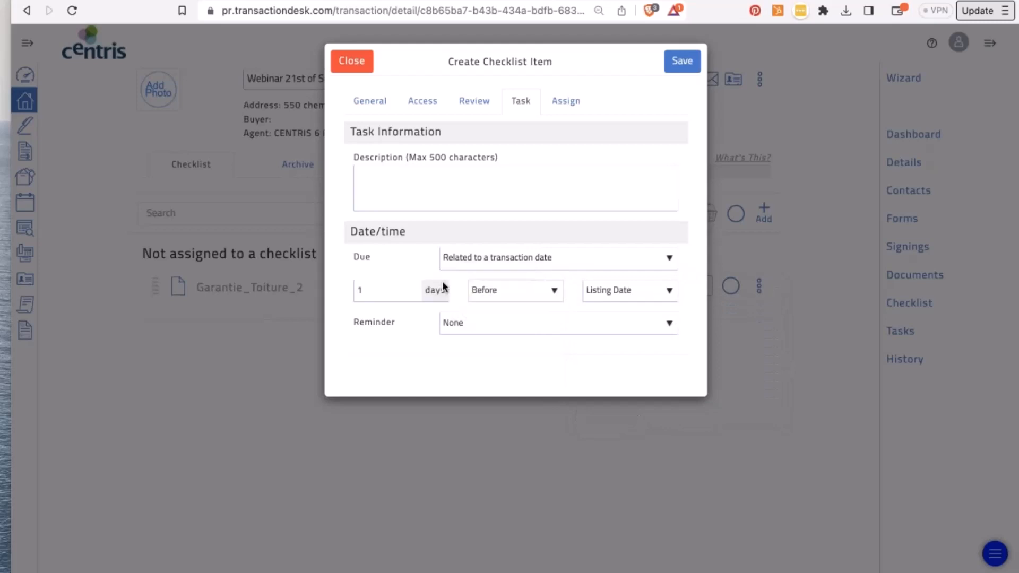
pyautogui.click(377, 290)
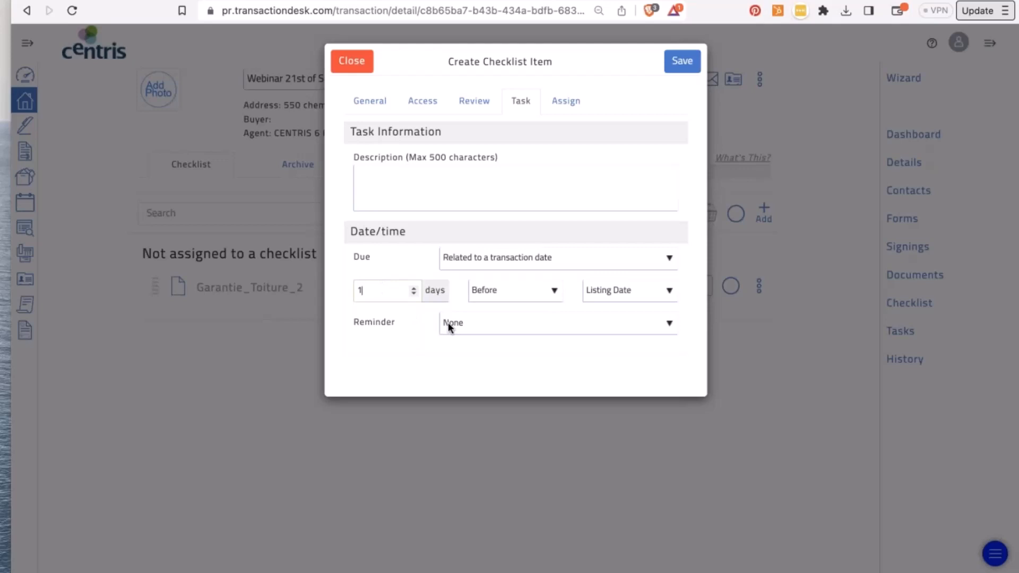
# - Check the item's name, then set the task reminder to 1 week before
pyautogui.click(376, 109)
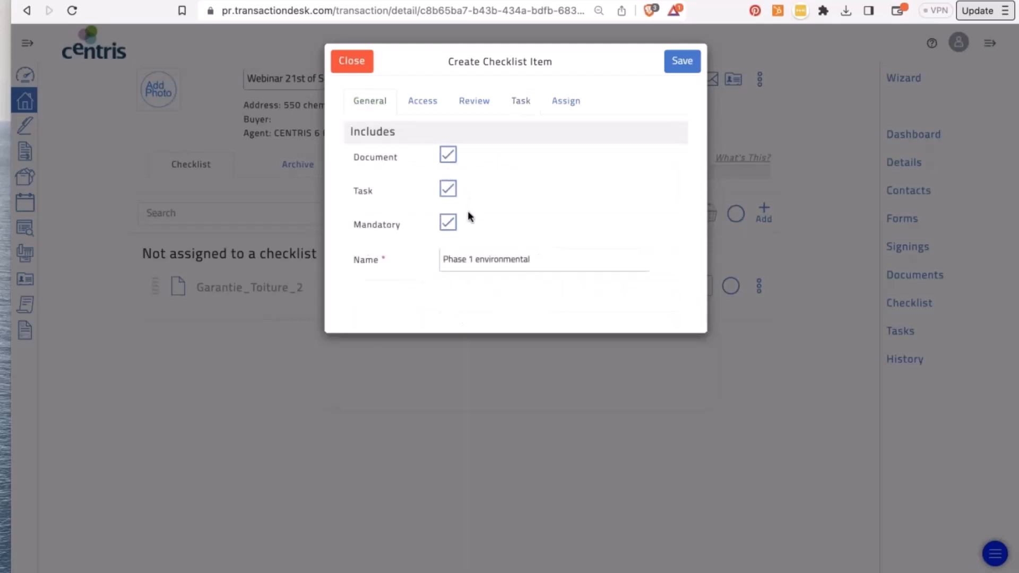
pyautogui.click(481, 261)
pyautogui.press('super+a')
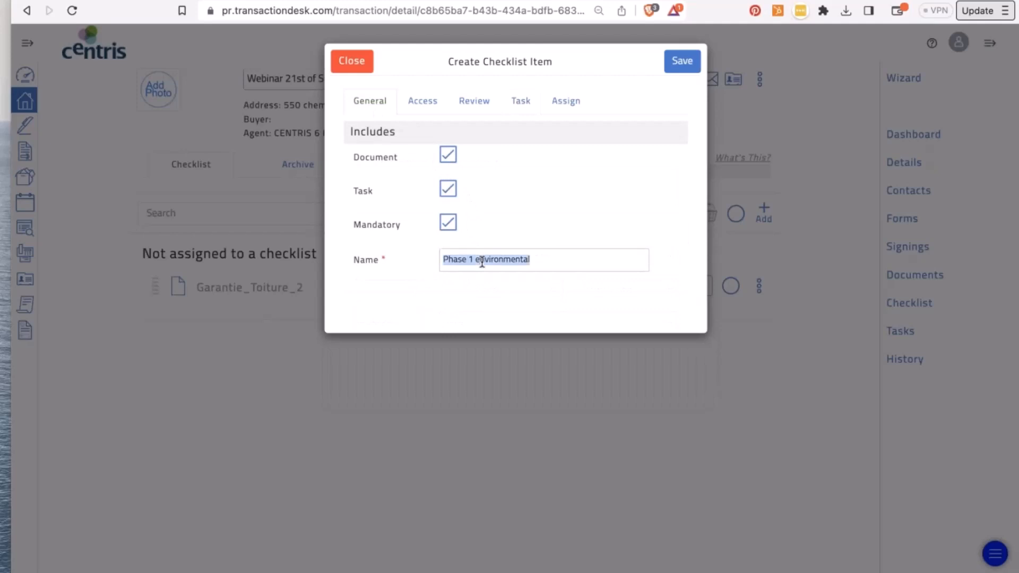
pyautogui.click(522, 101)
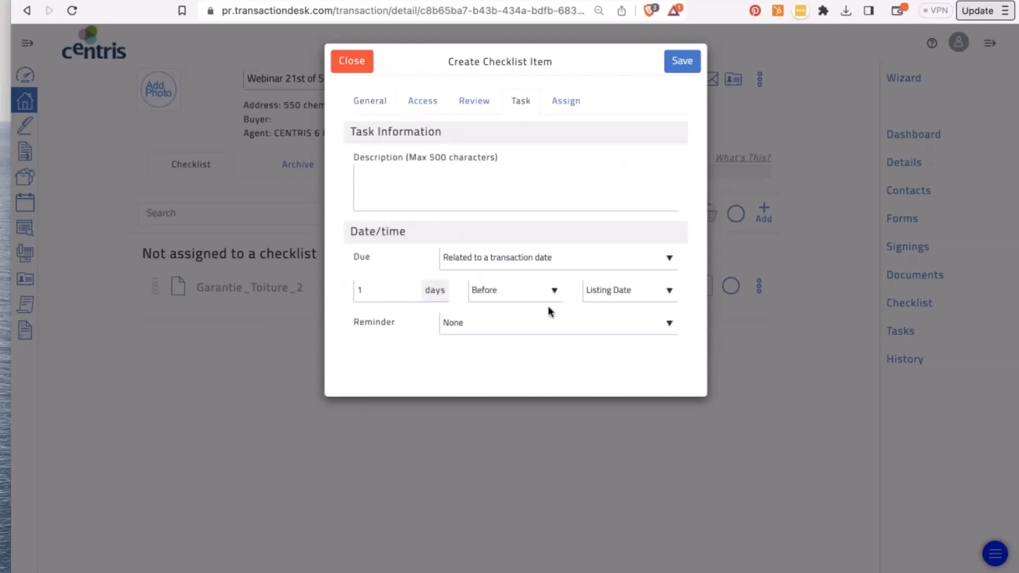
pyautogui.click(524, 323)
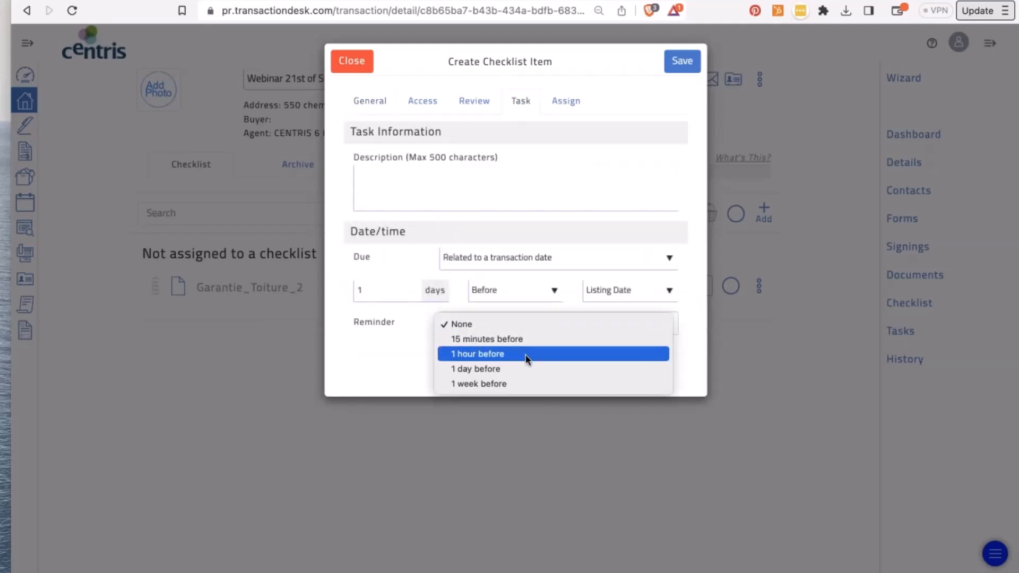
pyautogui.click(527, 383)
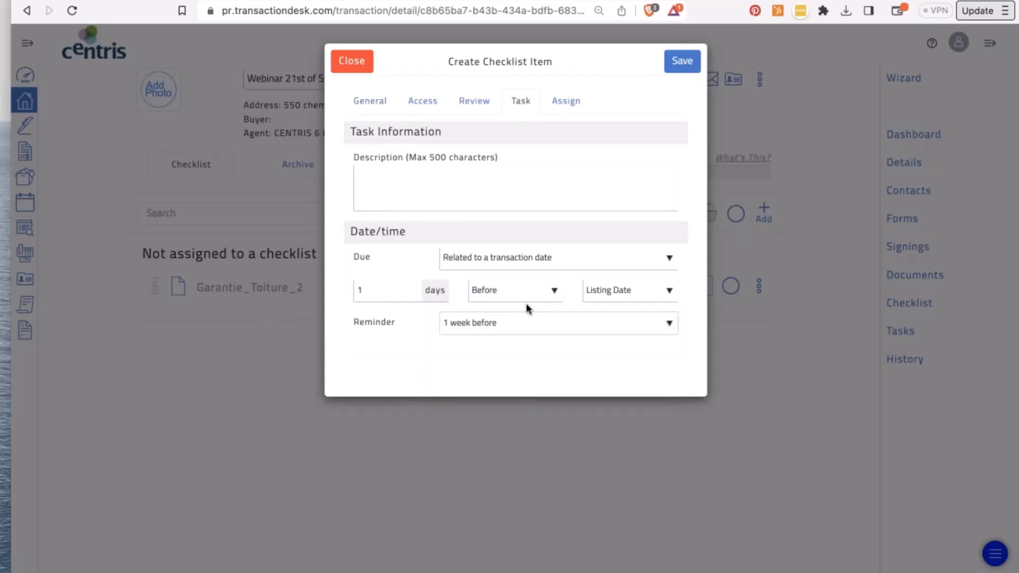
# - Turn on default assignees for the item, with Seller as the assignee contact type
pyautogui.click(566, 102)
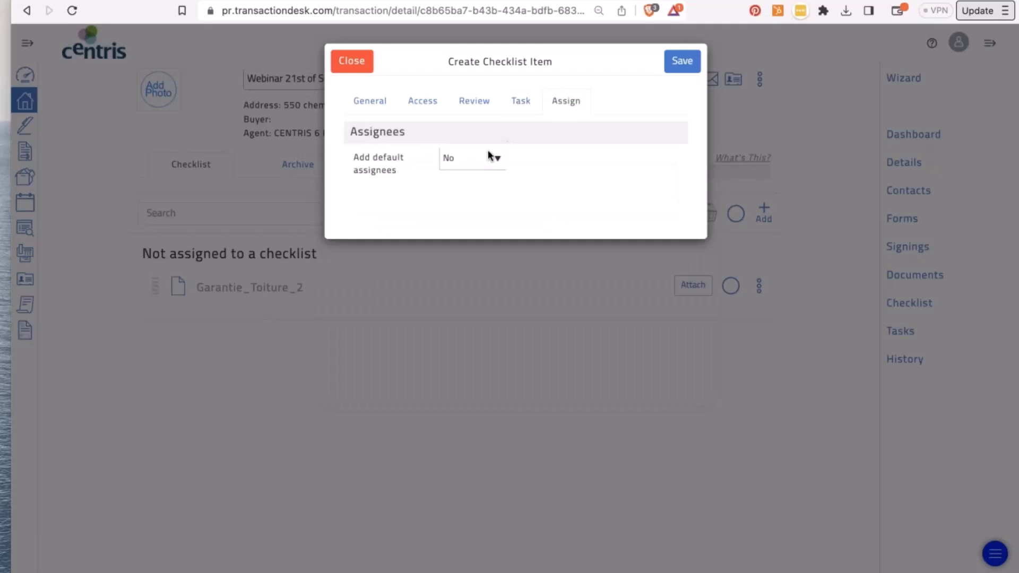
pyautogui.click(488, 151)
pyautogui.click(484, 145)
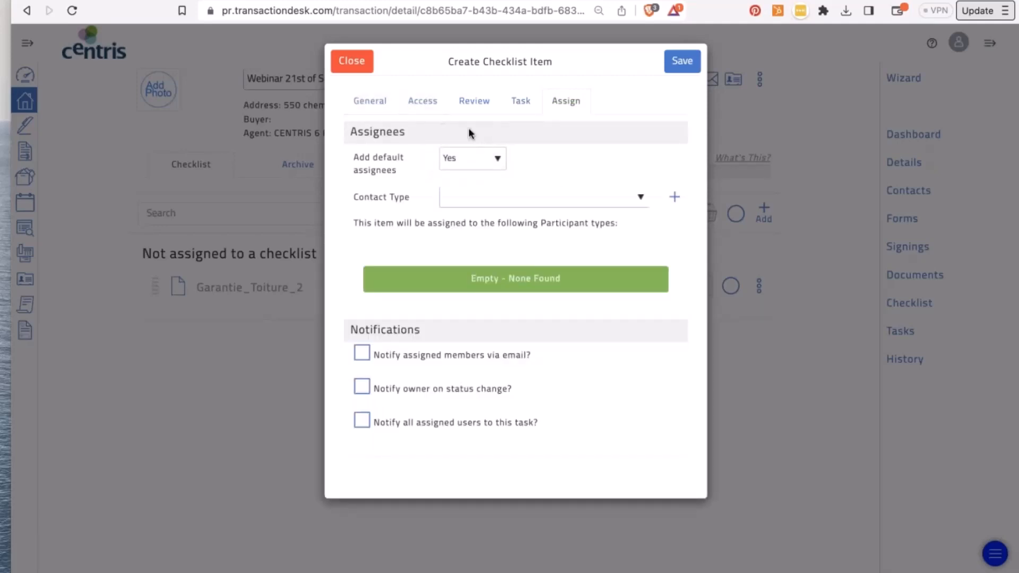
pyautogui.click(478, 197)
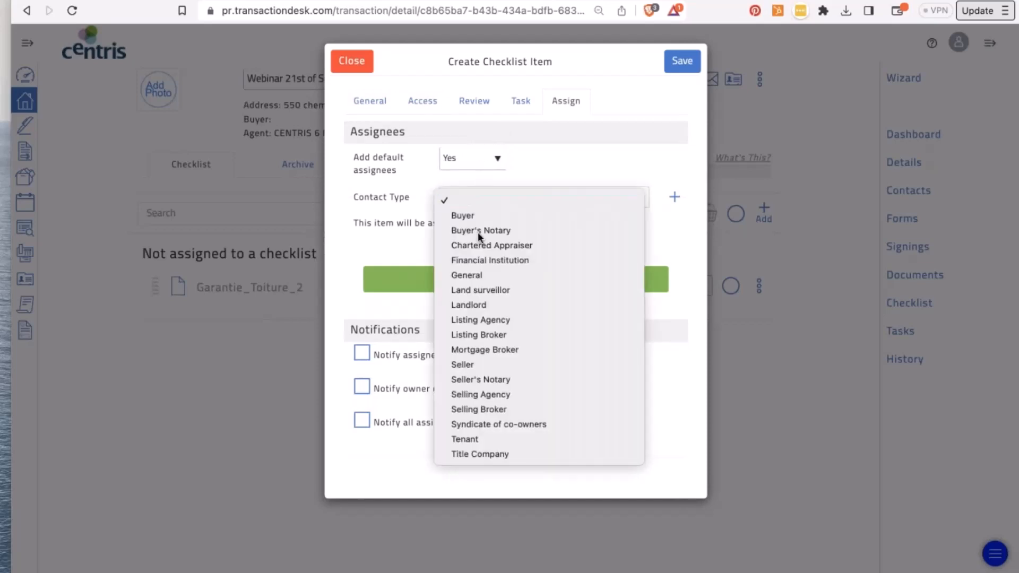
pyautogui.click(488, 365)
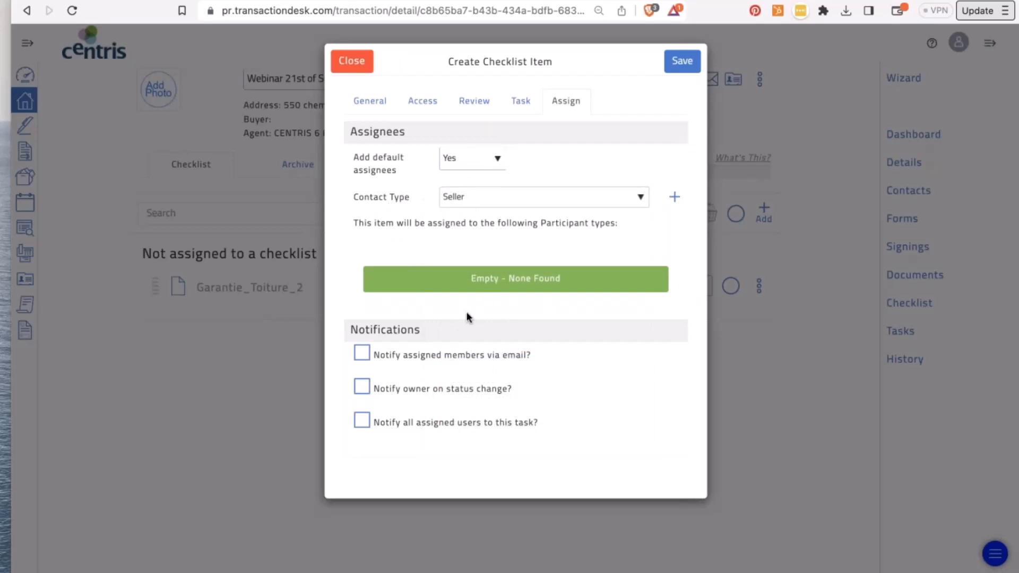
# - Turn on e-mail notification of assigned members, owner status-change notices, and all-assigned-users notices
pyautogui.click(364, 356)
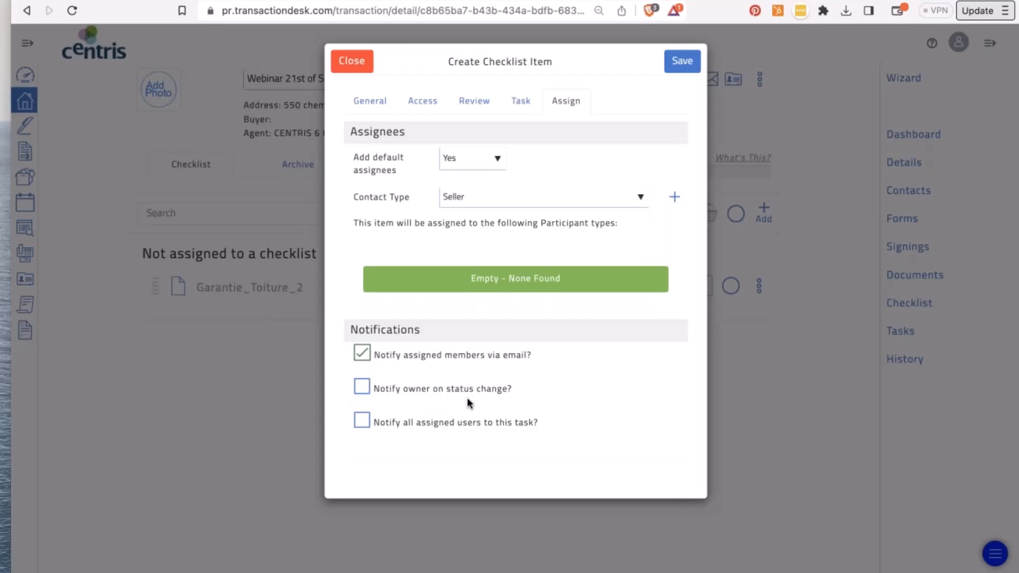
pyautogui.click(361, 387)
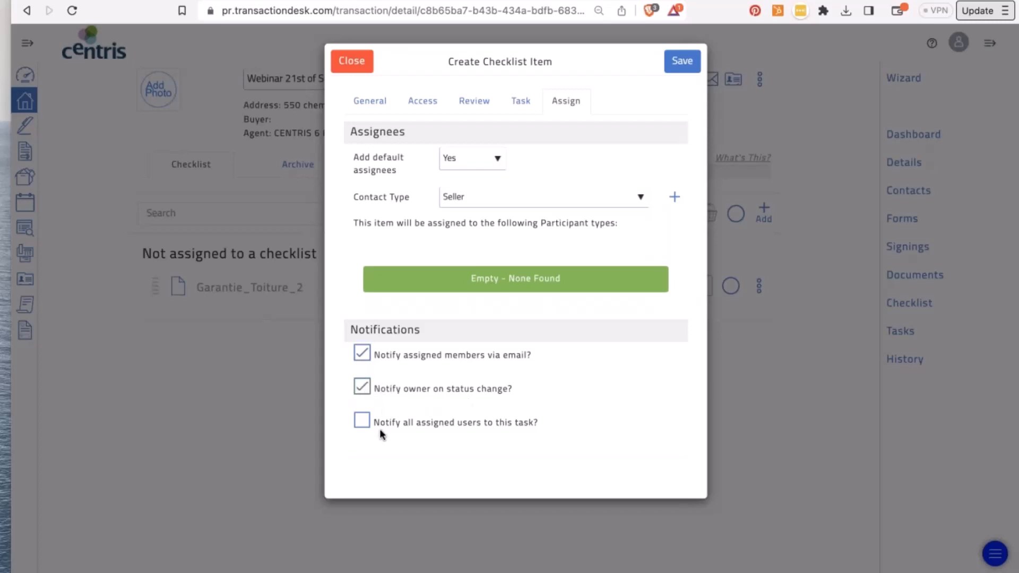
pyautogui.click(361, 421)
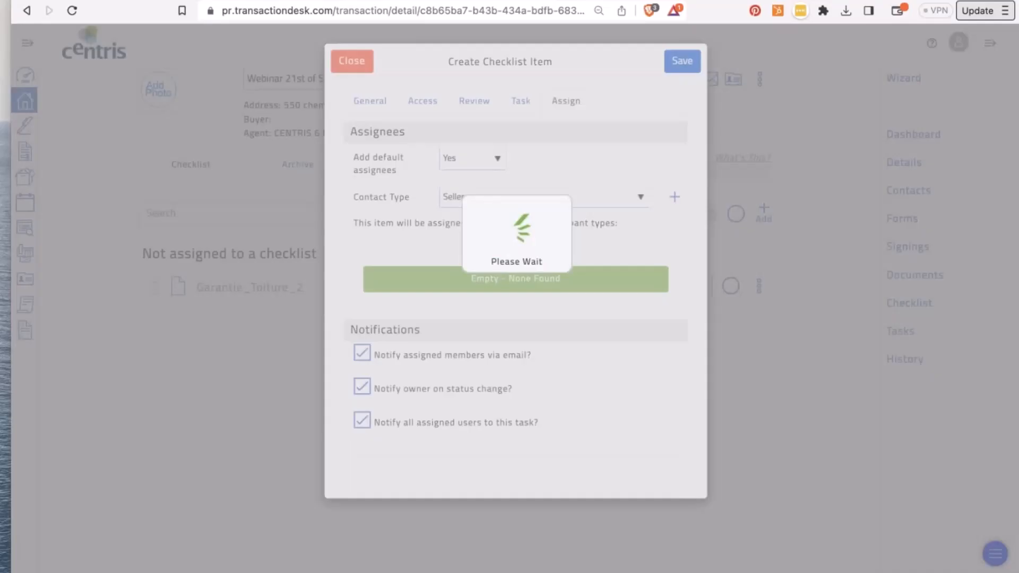
# - Save the Phase 1 environmental item, due 1 day before the listing date (9/20/23)
pyautogui.click(680, 69)
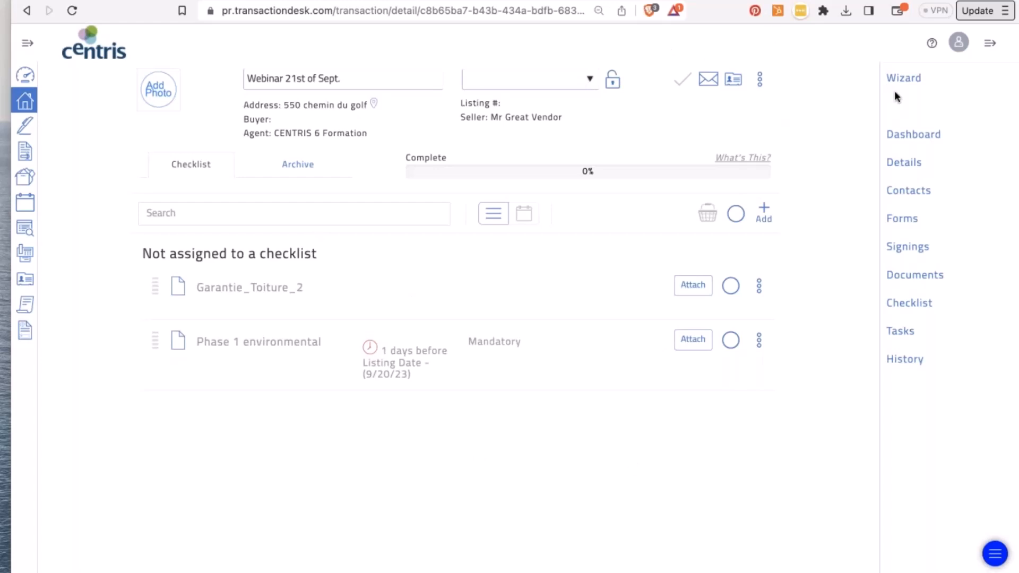
# - Browse the checklists available to apply, close without applying any, and view the transaction's Contacts
pyautogui.click(763, 212)
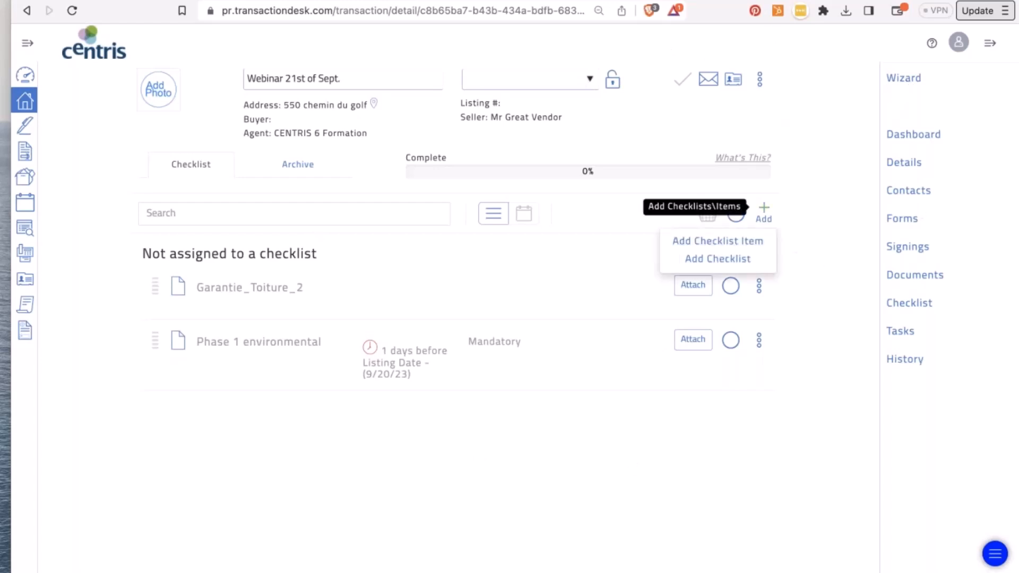
pyautogui.click(707, 257)
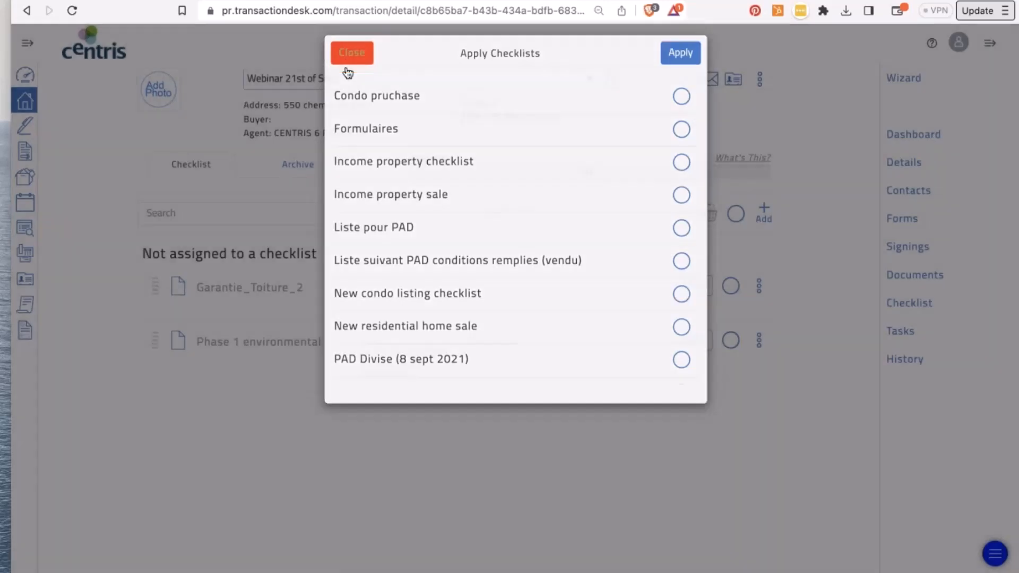
pyautogui.click(350, 62)
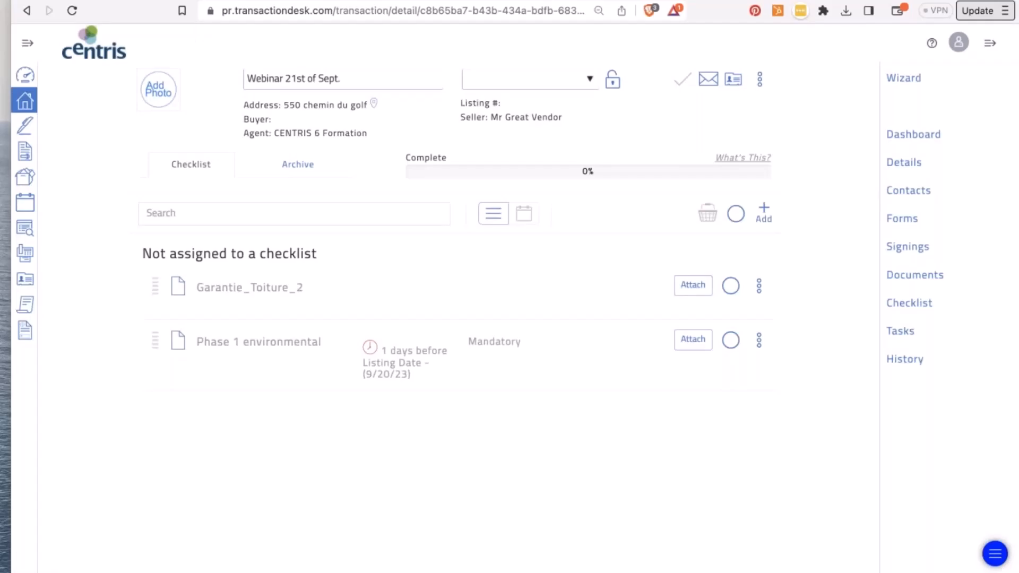
pyautogui.click(918, 192)
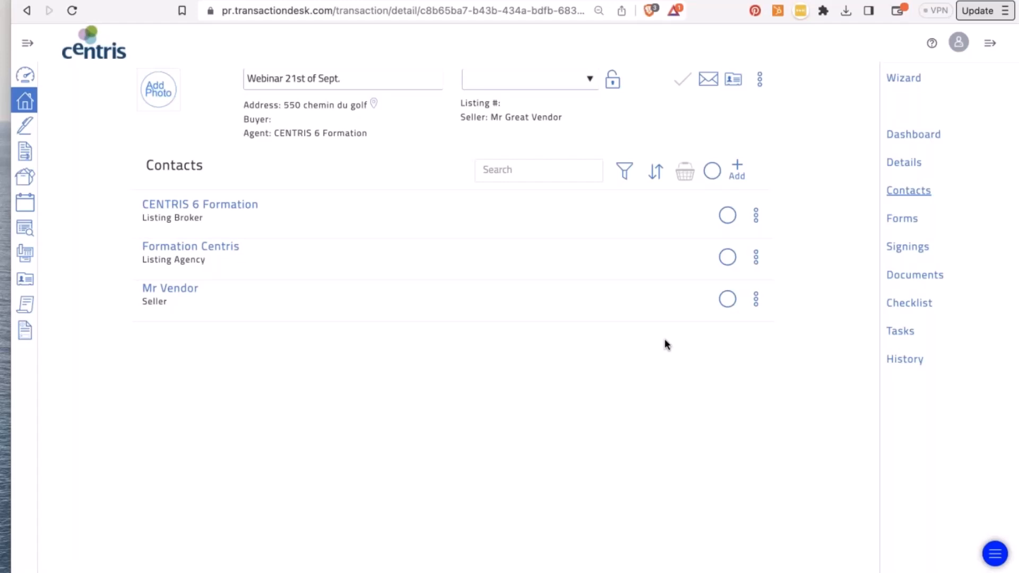
# - Check the transaction's e-mail upload address, then view its Tasks listing Phase 1 environmental
pyautogui.click(709, 79)
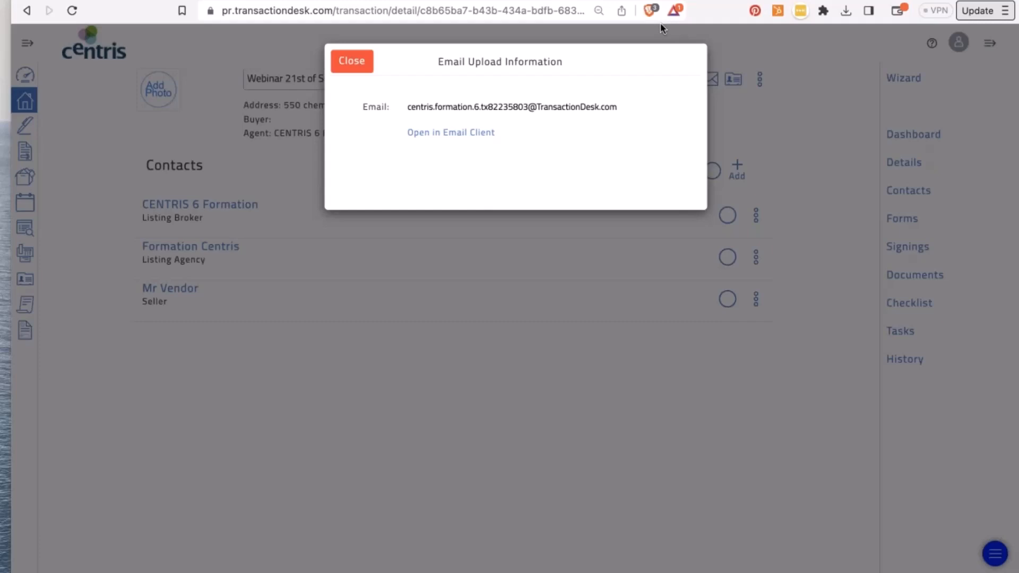
pyautogui.click(352, 61)
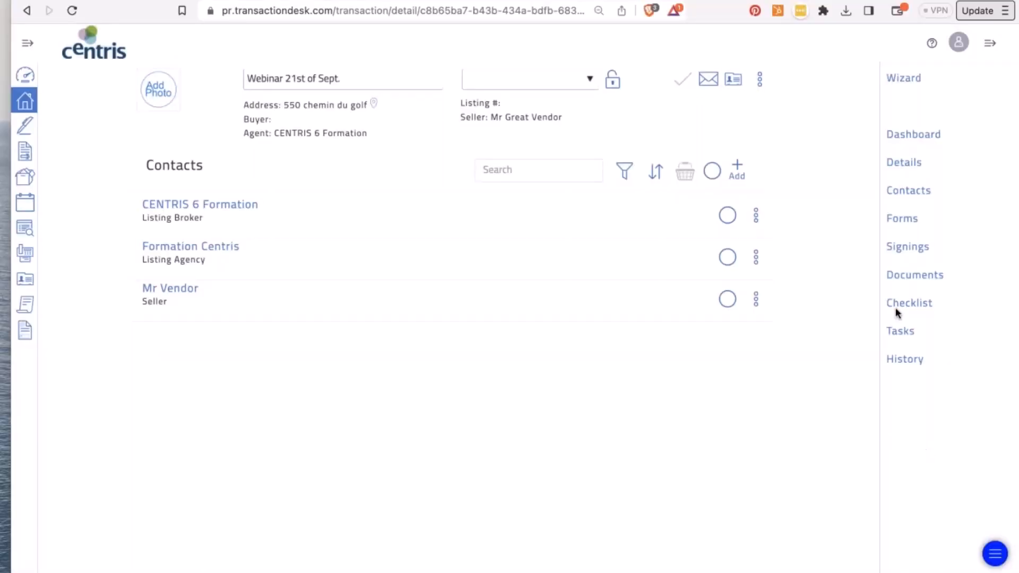
pyautogui.click(901, 330)
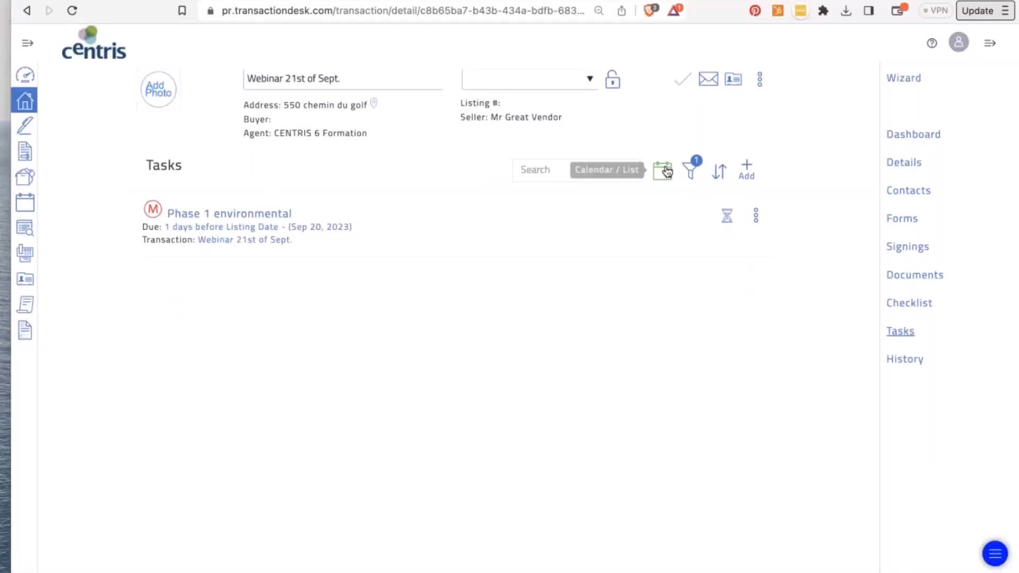
# - Show the transaction's tasks as a September 2023 calendar and expand the sidebar navigation
pyautogui.click(663, 170)
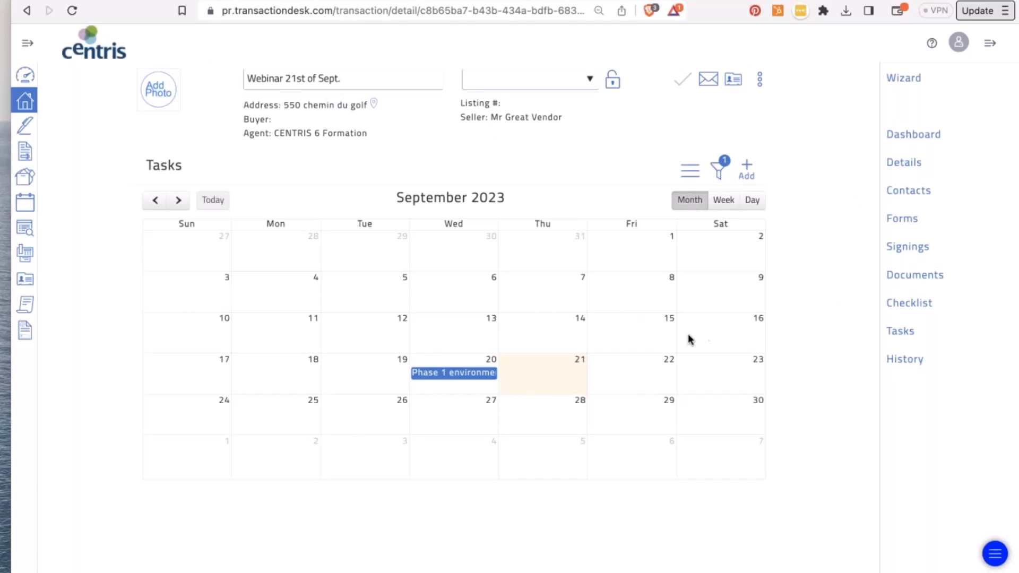
pyautogui.click(28, 47)
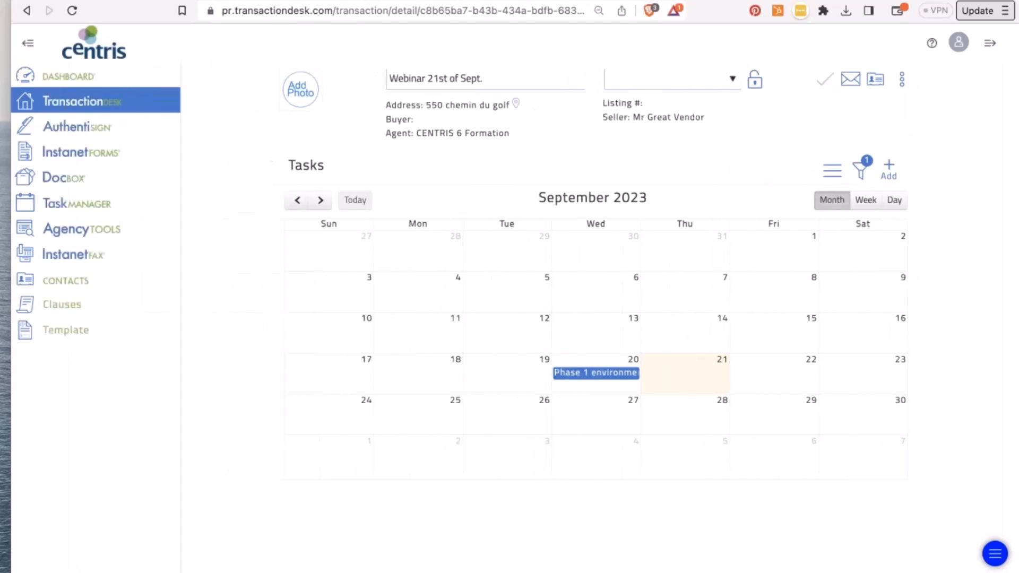
# - In Task Manager, page the calendar back from September to April 2023, then return to list view
pyautogui.click(55, 203)
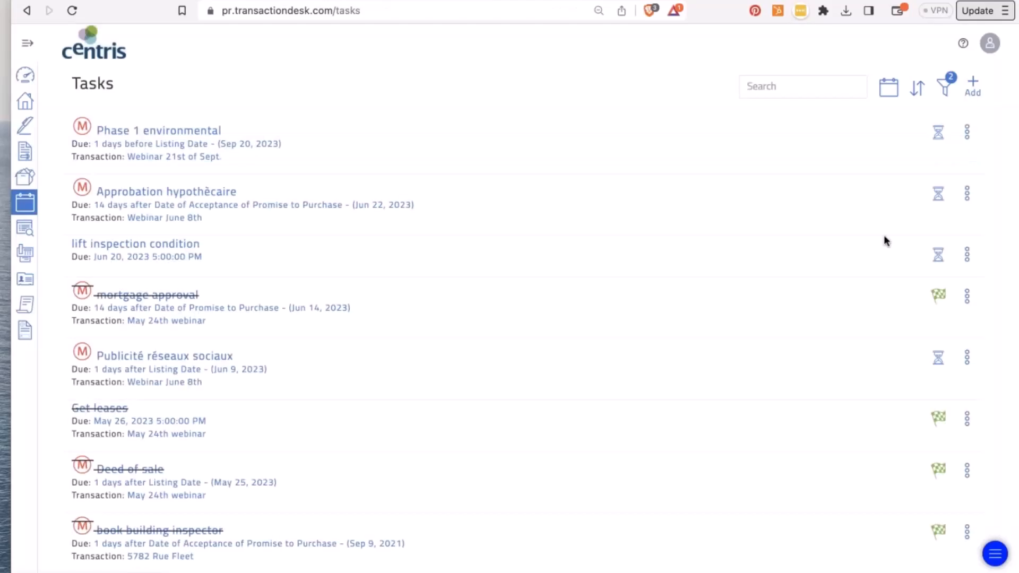
pyautogui.click(889, 87)
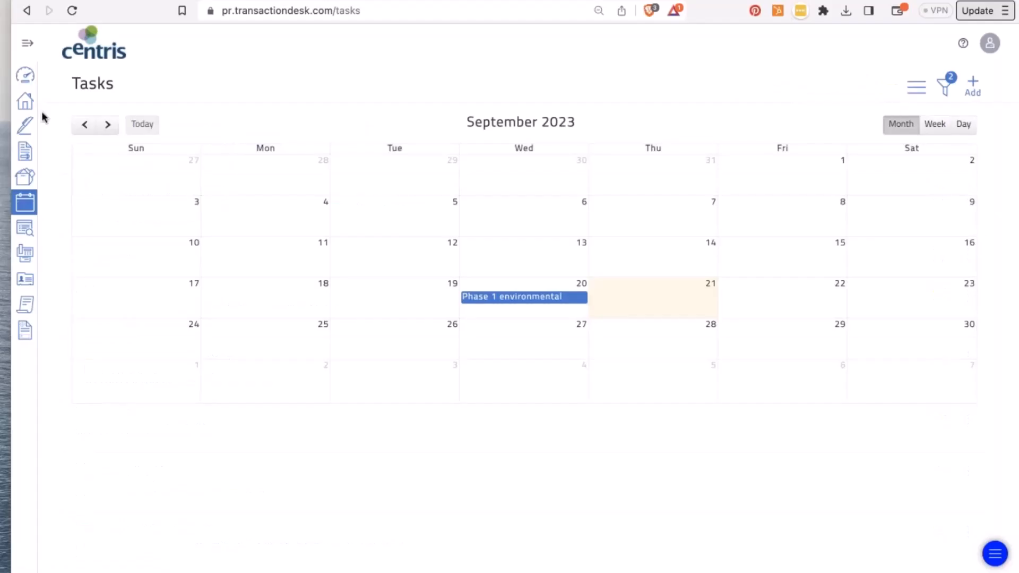
pyautogui.click(84, 125)
pyautogui.click(84, 125)
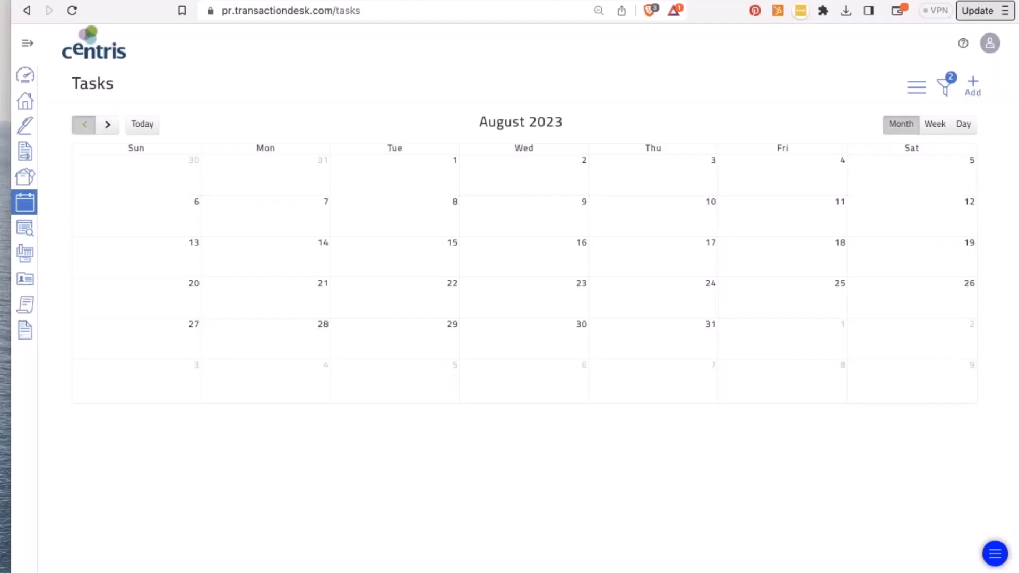
pyautogui.click(84, 125)
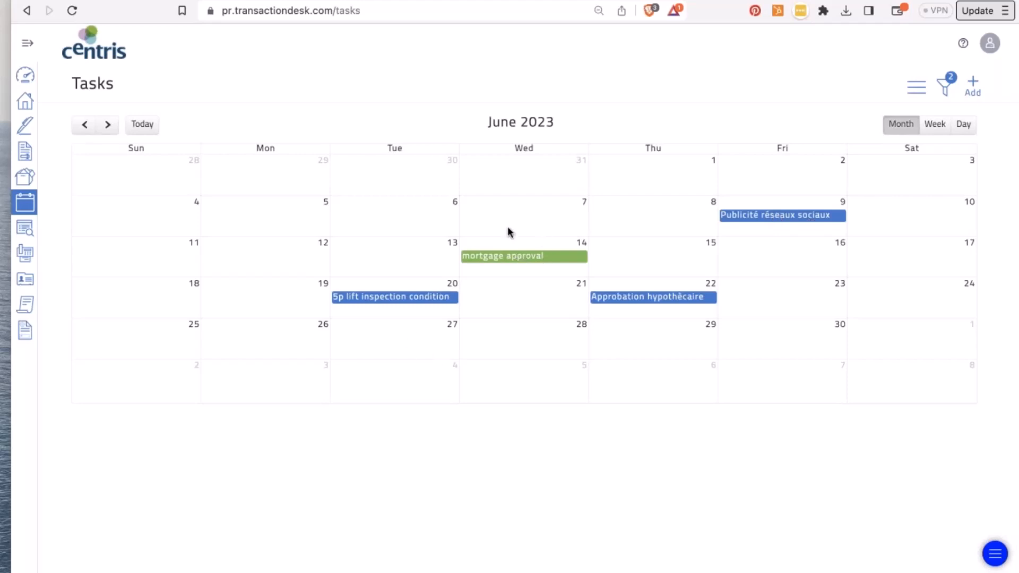
pyautogui.click(84, 125)
pyautogui.click(85, 124)
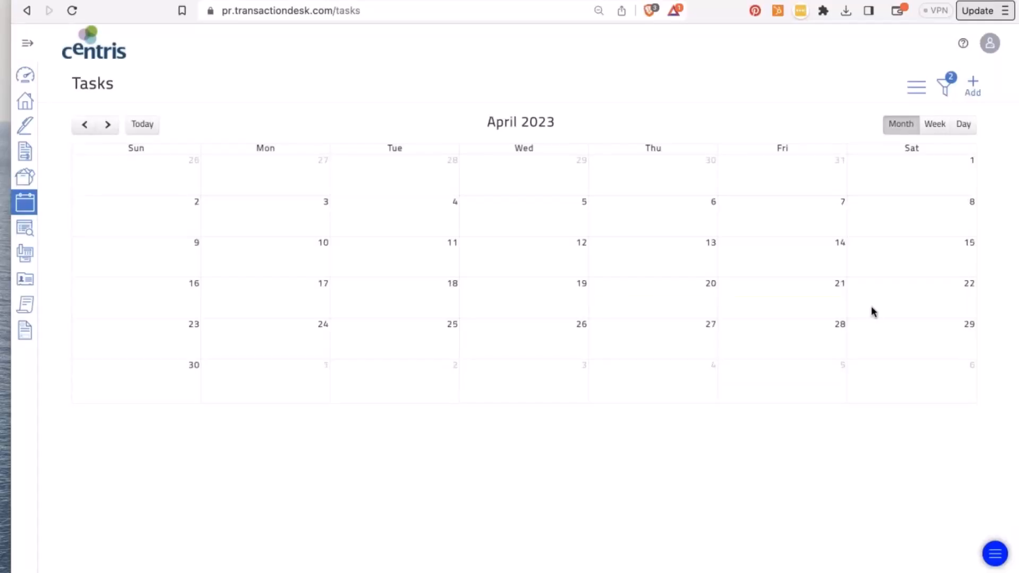
pyautogui.click(921, 91)
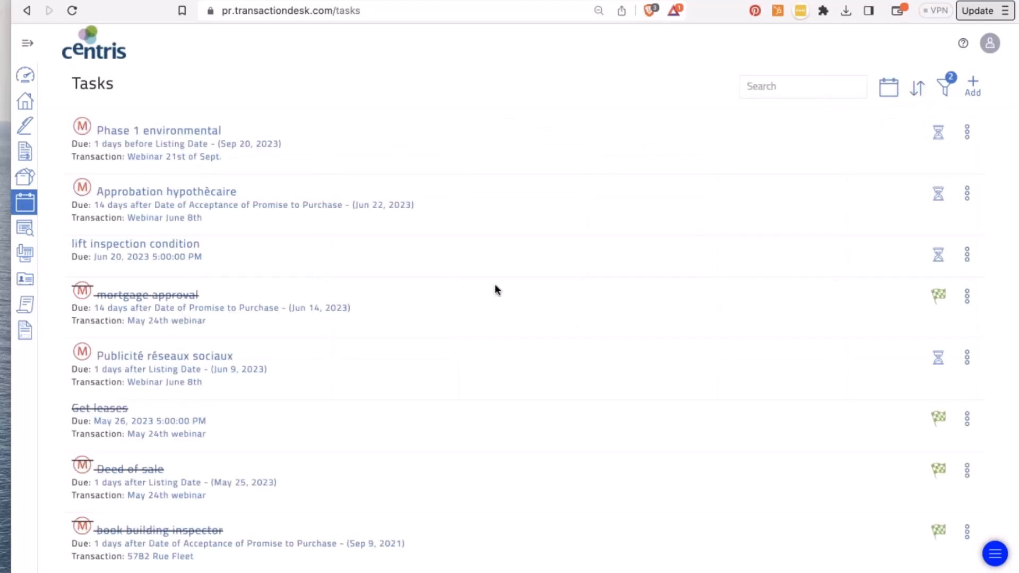
# - Complete the 'Send 9.1 documents to buyer' and 'Publicité réseaux sociaux' tasks, then go to Transactions
pyautogui.scroll(-6, 496, 289)
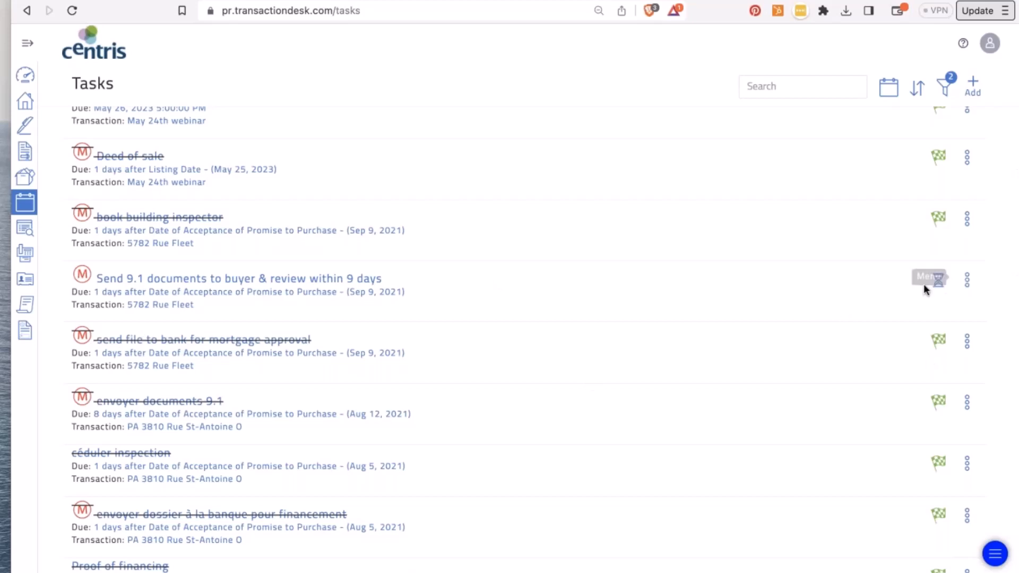
pyautogui.click(939, 281)
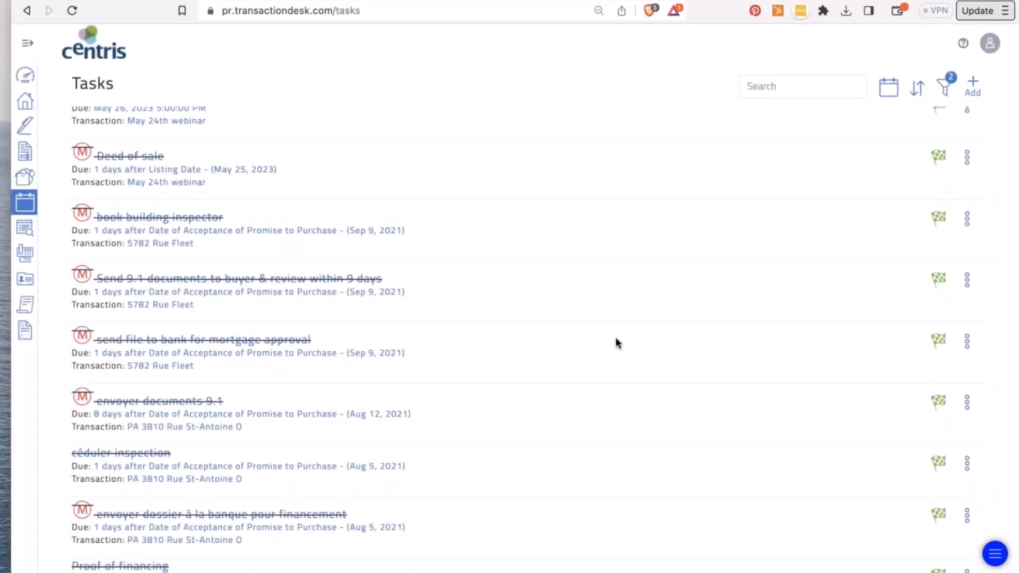
pyautogui.scroll(6, 374, 264)
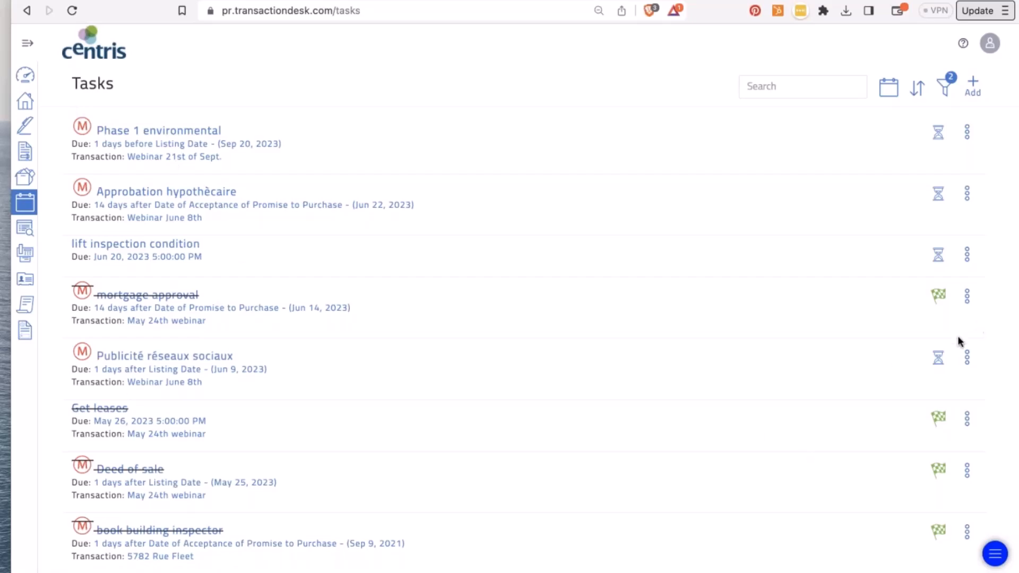
pyautogui.click(939, 357)
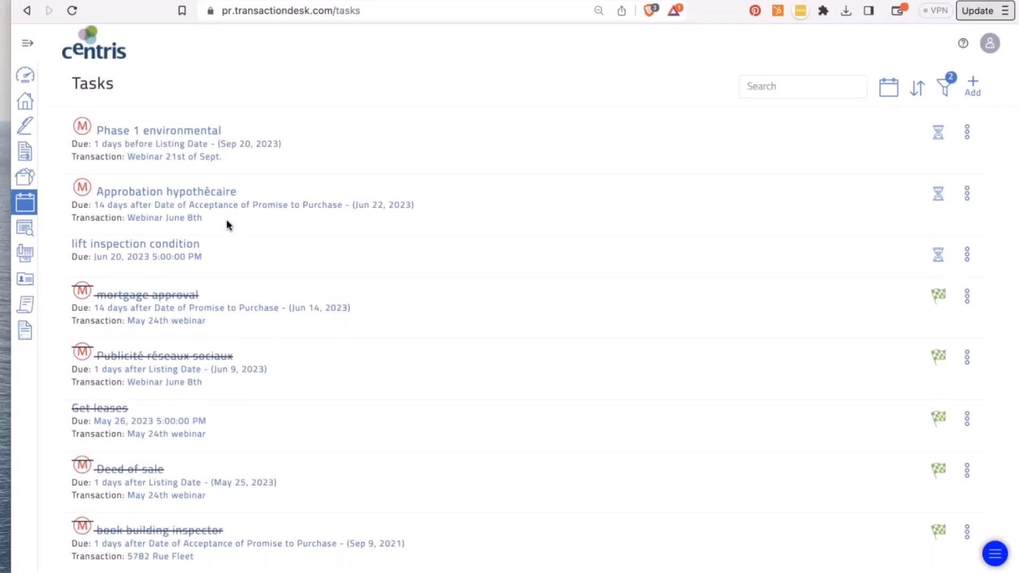
pyautogui.click(25, 101)
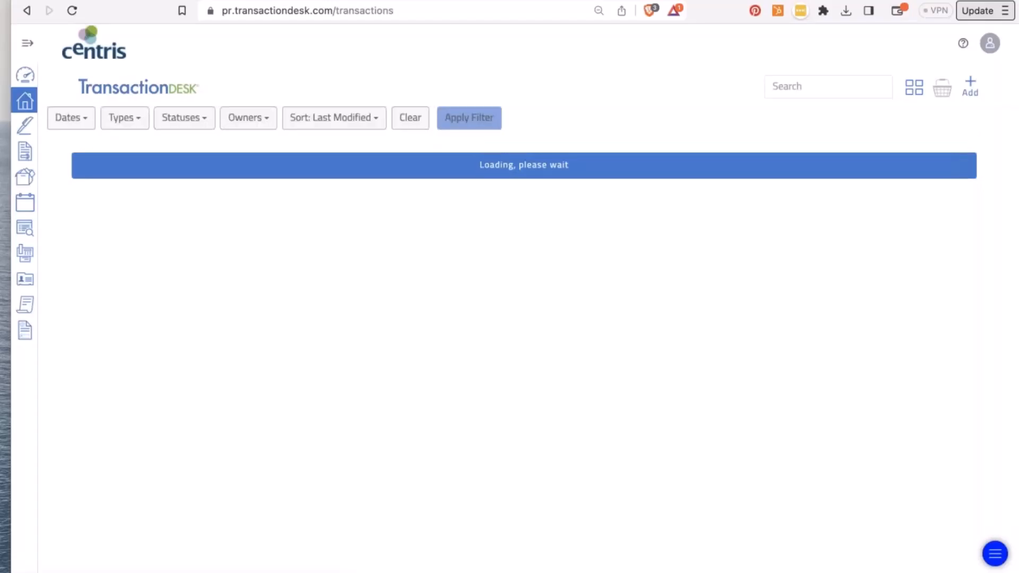
# - Open the Webinar 21st of Sept. transaction from the broker dashboard
pyautogui.click(25, 74)
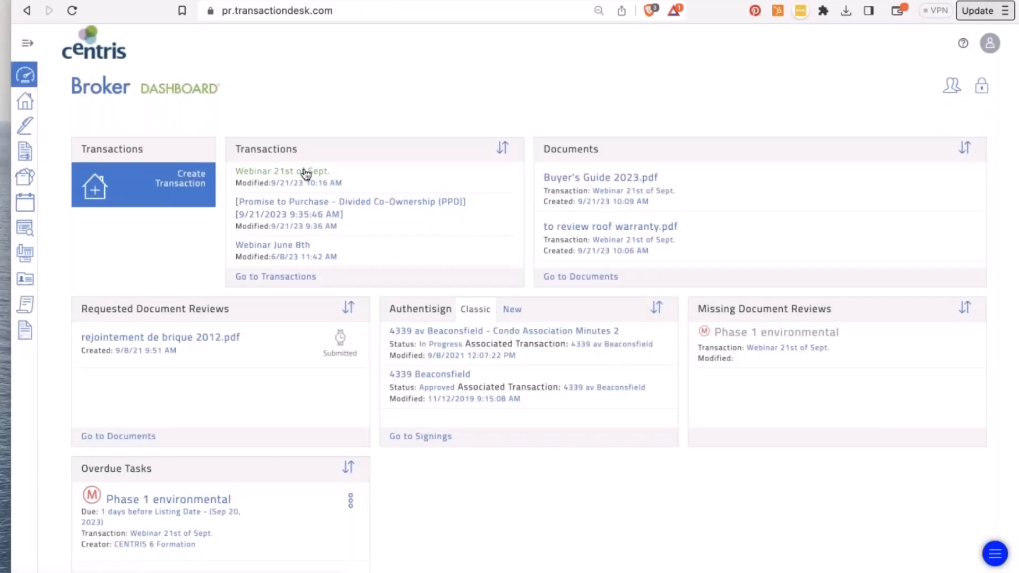
pyautogui.click(306, 171)
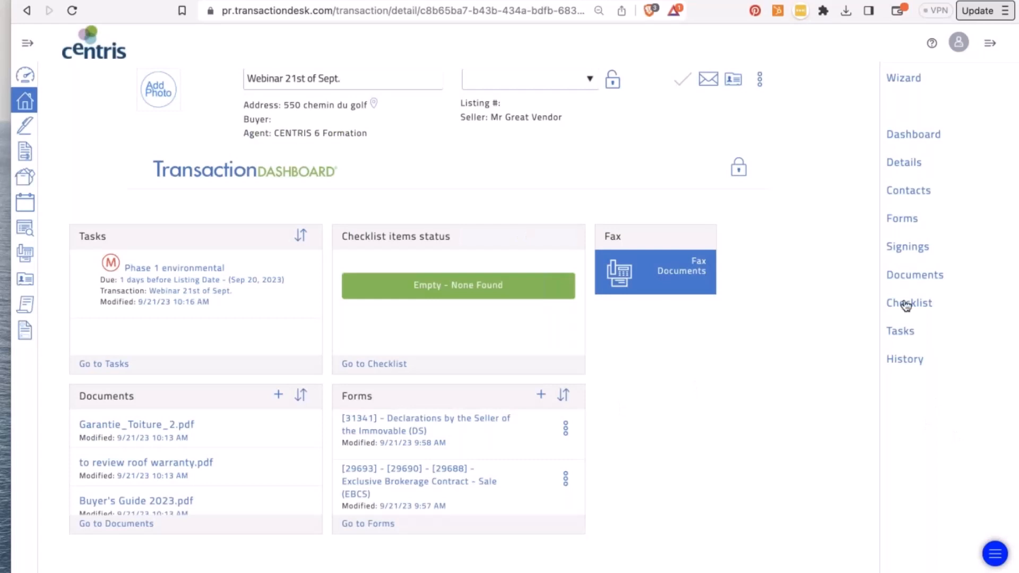
# - Scroll through the transaction's History log from Transaction Created to Transaction Document Template Added
pyautogui.click(909, 360)
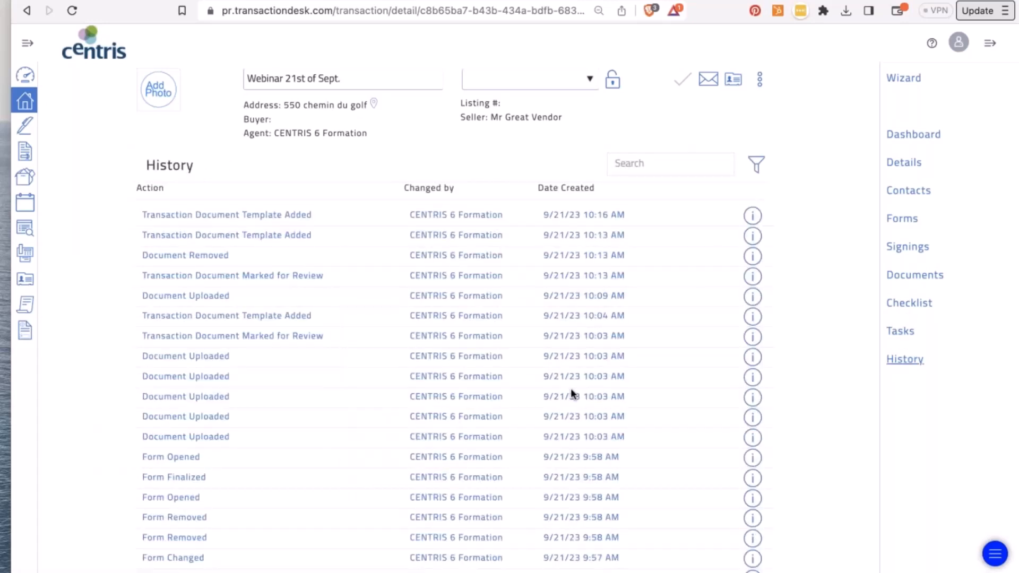
pyautogui.scroll(-15, 571, 392)
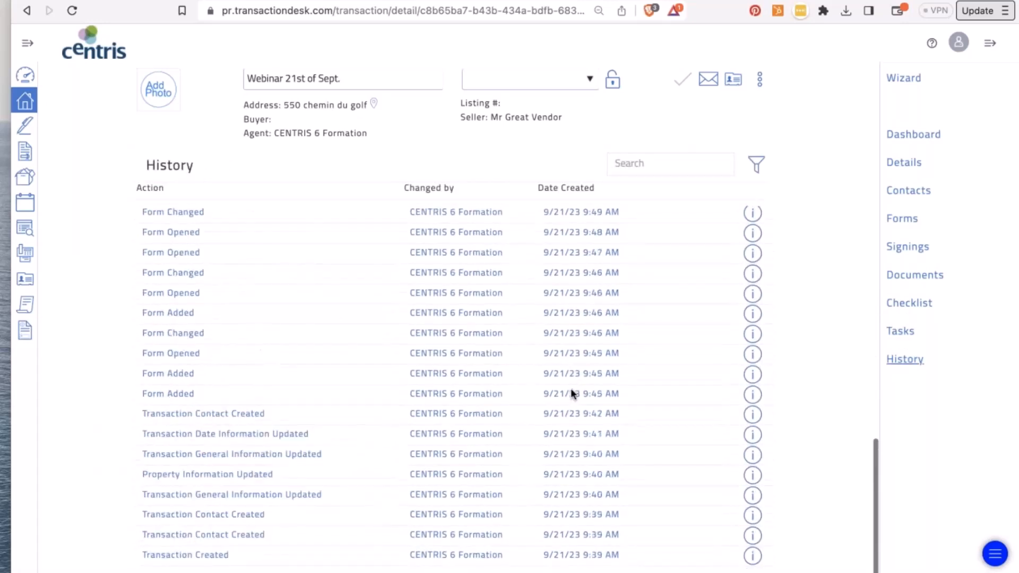
pyautogui.scroll(15, 571, 388)
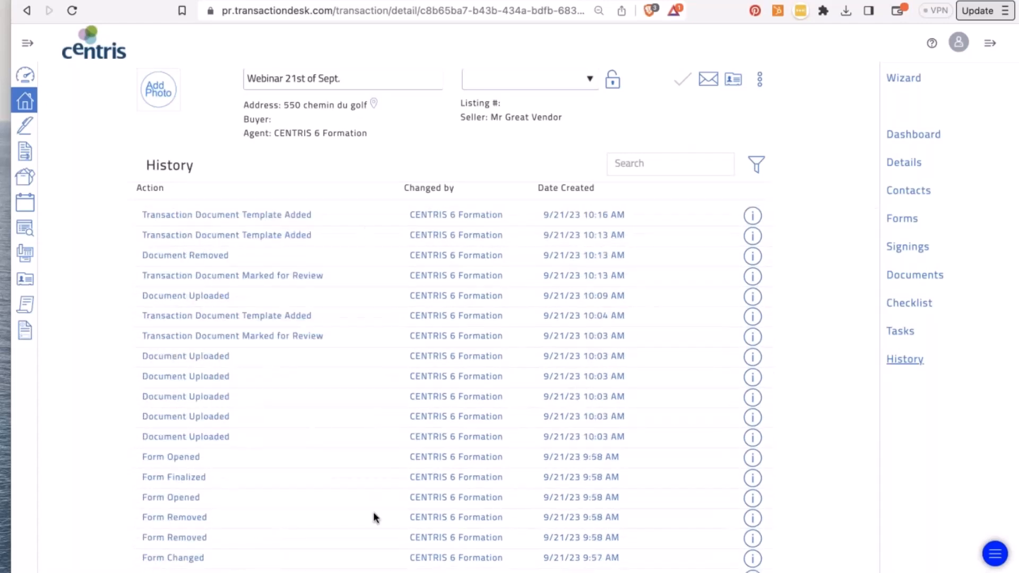
pyautogui.scroll(-2, 375, 517)
pyautogui.scroll(2, 376, 518)
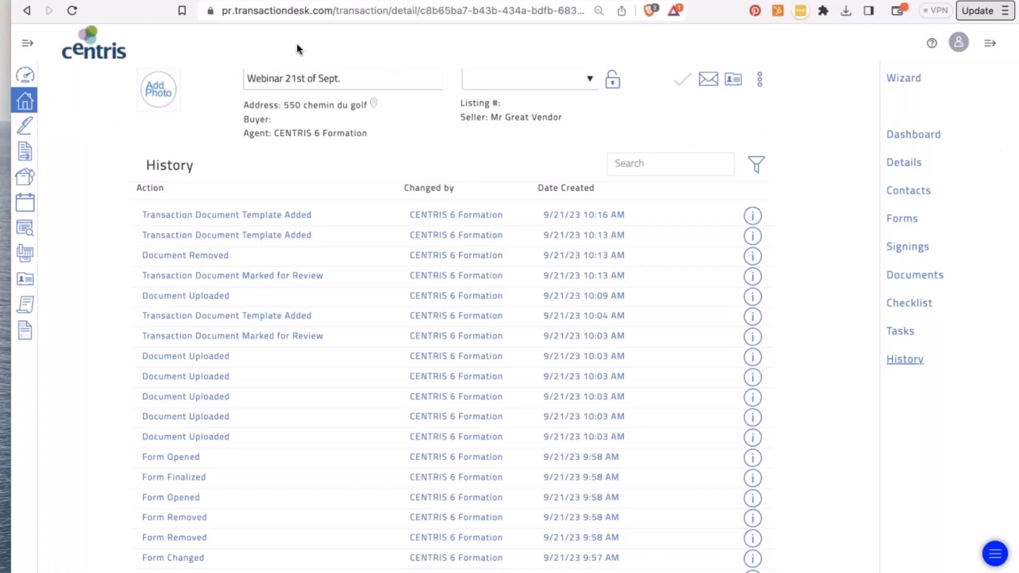
# - Leave the transaction history log and go to the Broker Dashboard from the left sidebar
pyautogui.click(24, 79)
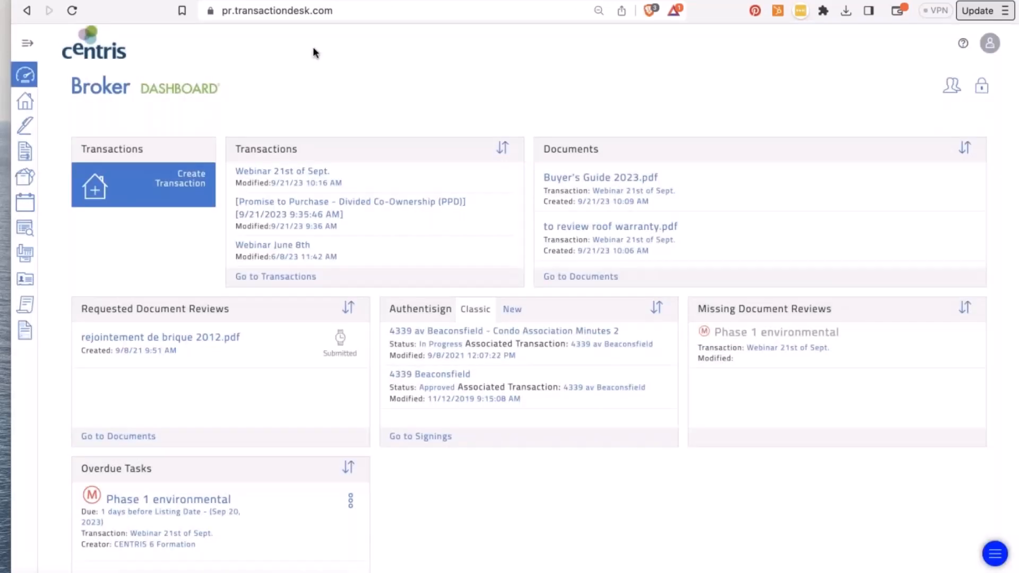
# - Open the Setup page from the user avatar menu at top right and dismiss the dropdown
pyautogui.click(985, 50)
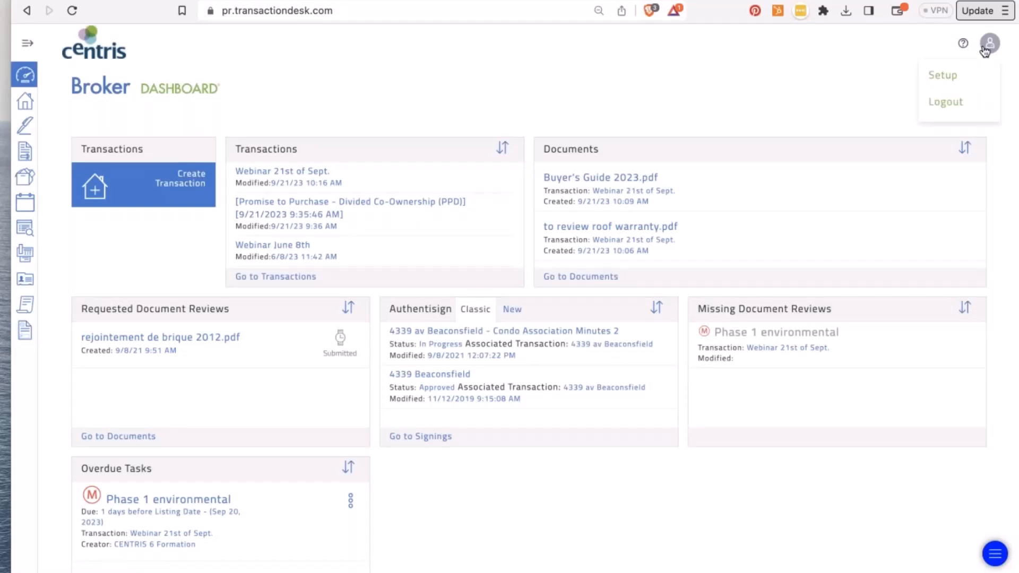
pyautogui.click(944, 78)
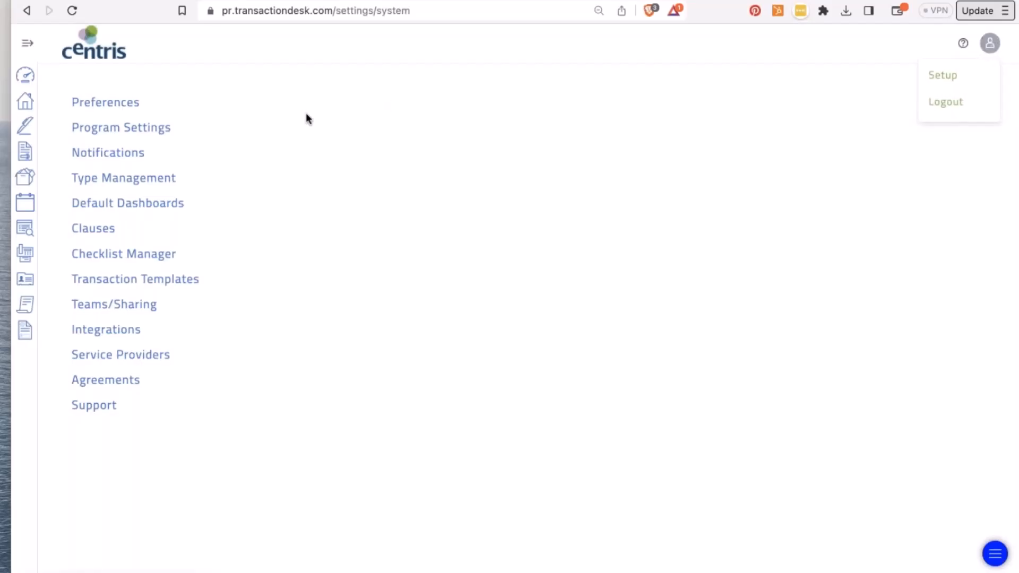
pyautogui.click(128, 77)
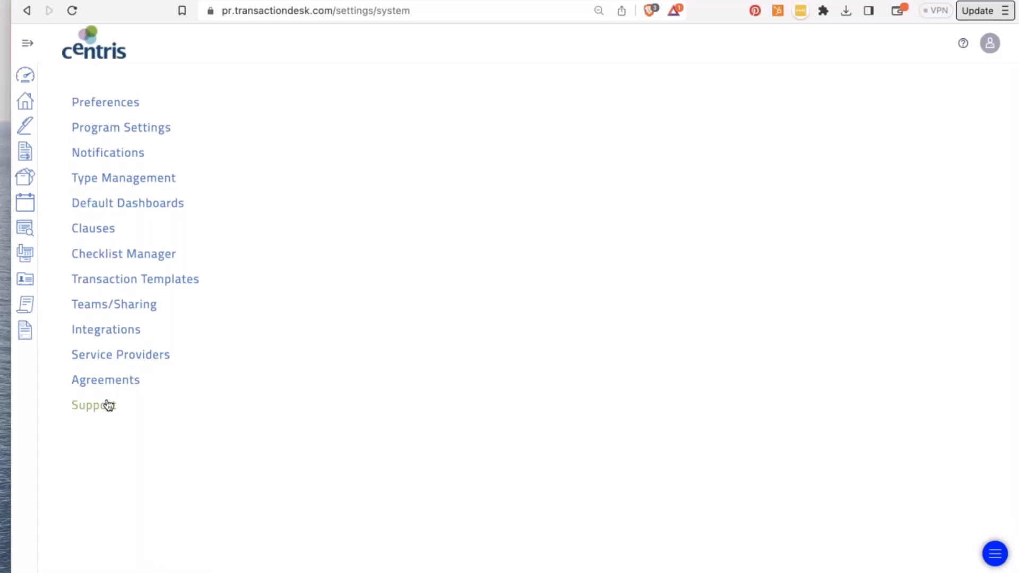
# - In Preferences, expand User Information, Email Signature and Branding in turn, browsing the branding images
pyautogui.click(98, 103)
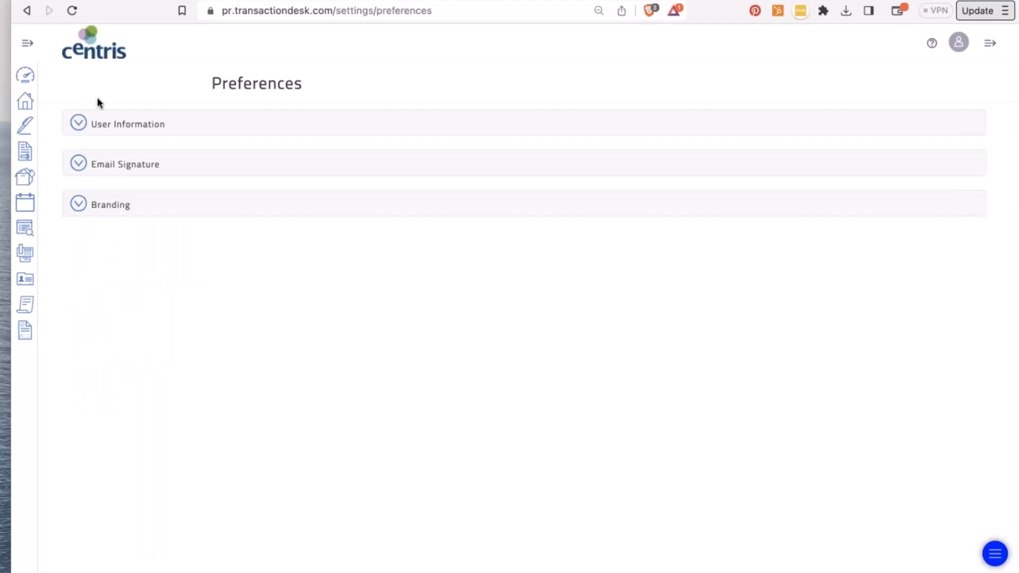
pyautogui.click(78, 125)
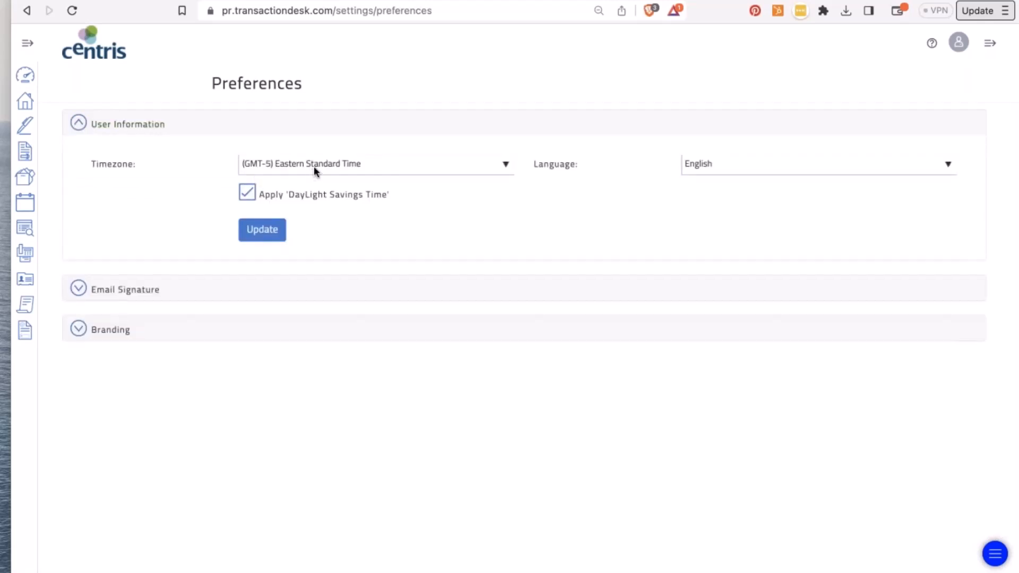
pyautogui.click(75, 122)
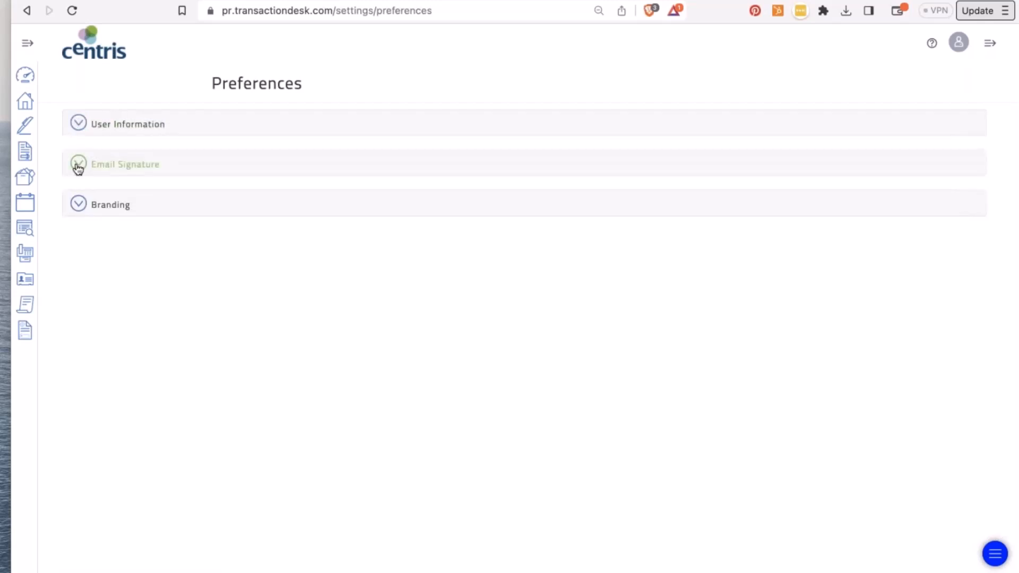
pyautogui.click(78, 165)
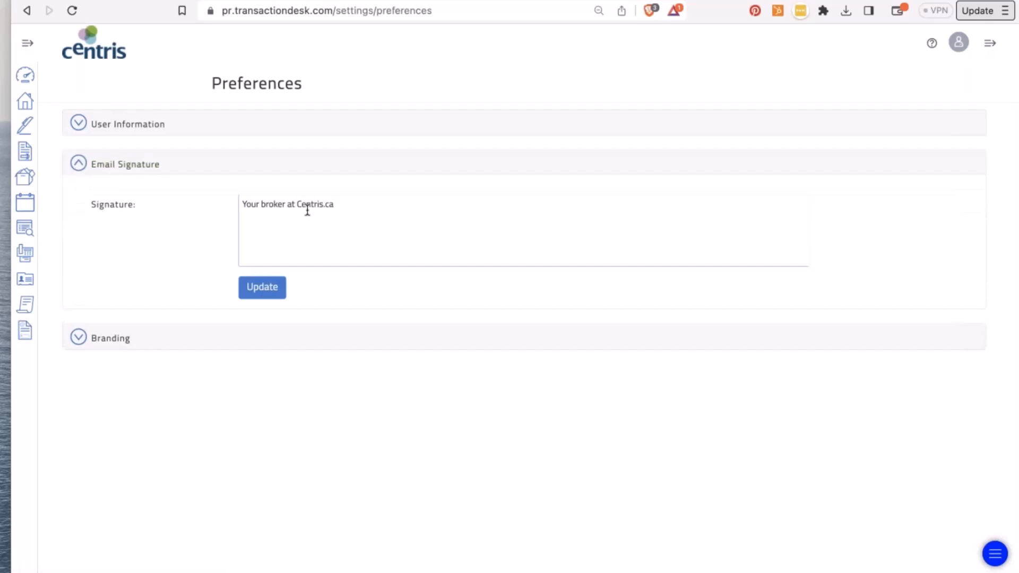
pyautogui.click(78, 164)
pyautogui.click(78, 205)
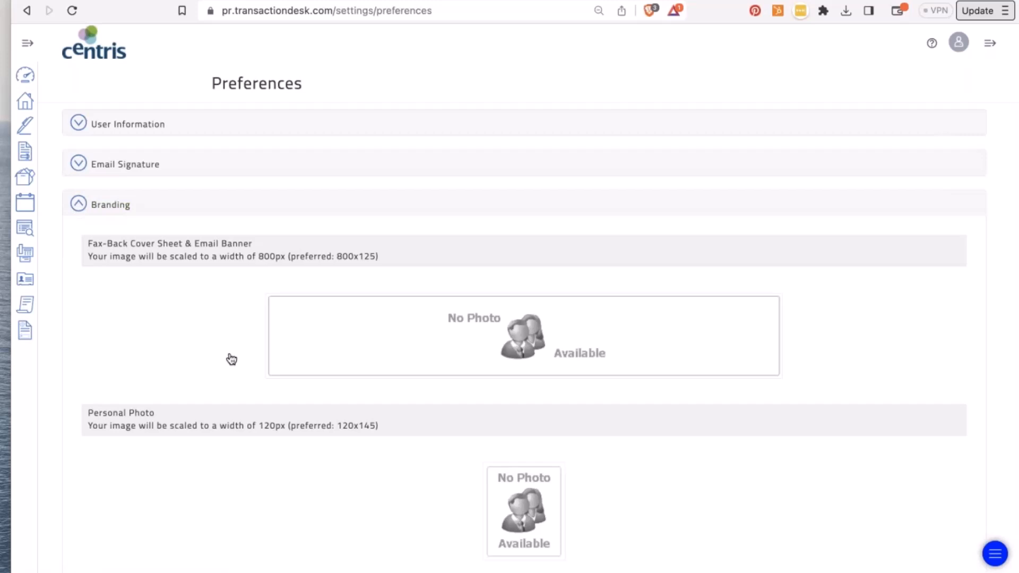
pyautogui.scroll(-2, 232, 359)
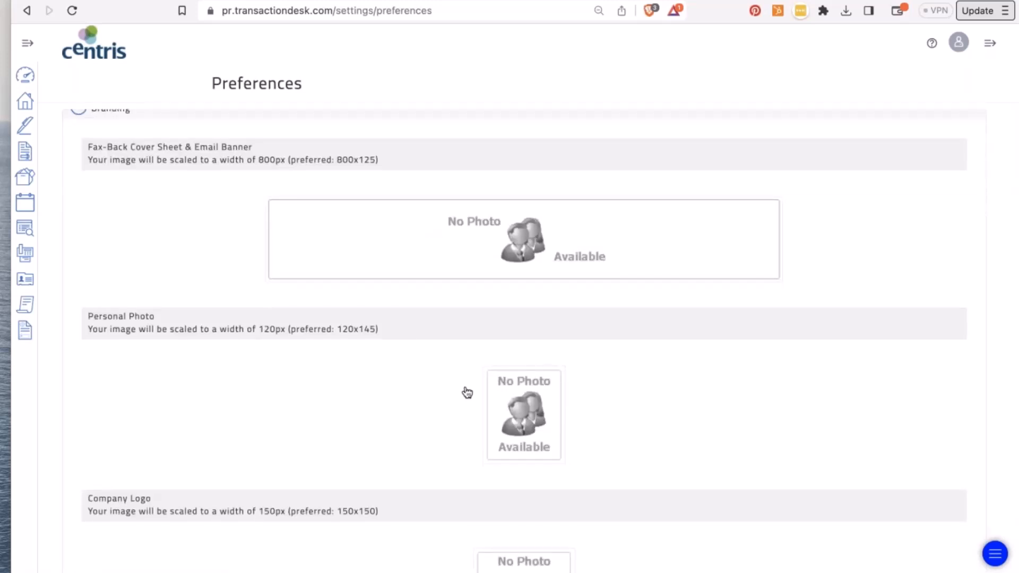
pyautogui.scroll(-3, 467, 393)
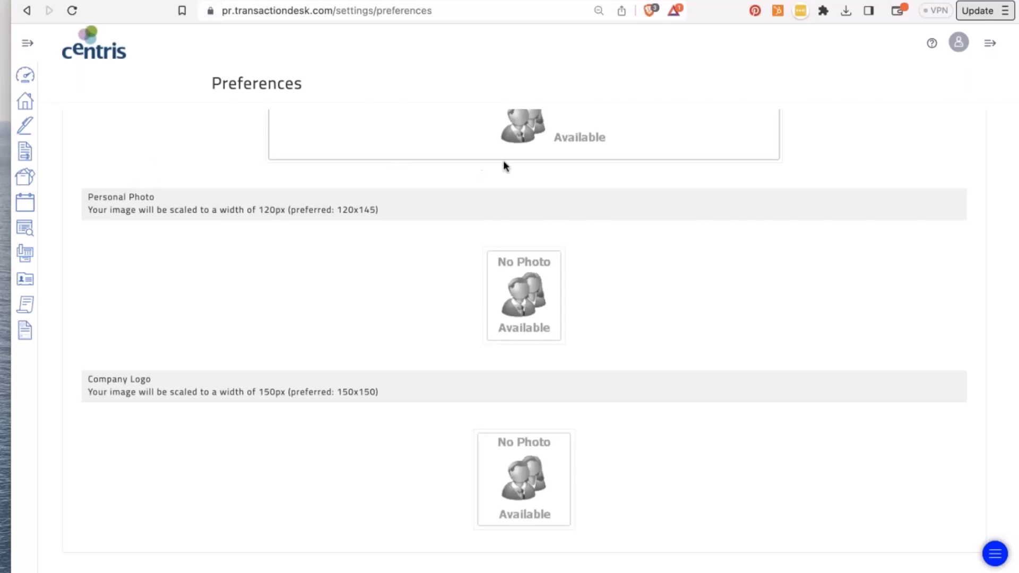
pyautogui.scroll(5, 504, 165)
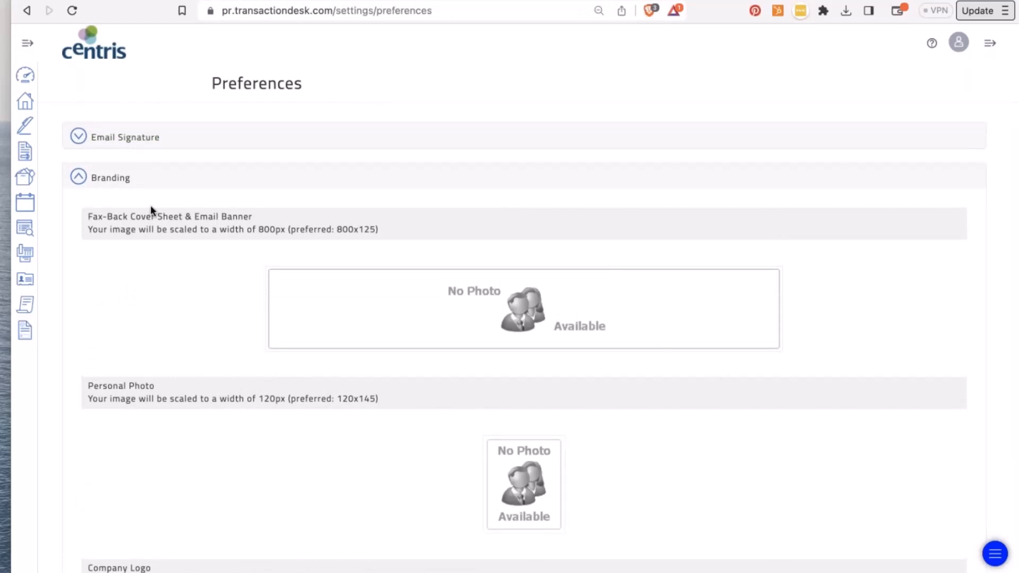
pyautogui.click(85, 180)
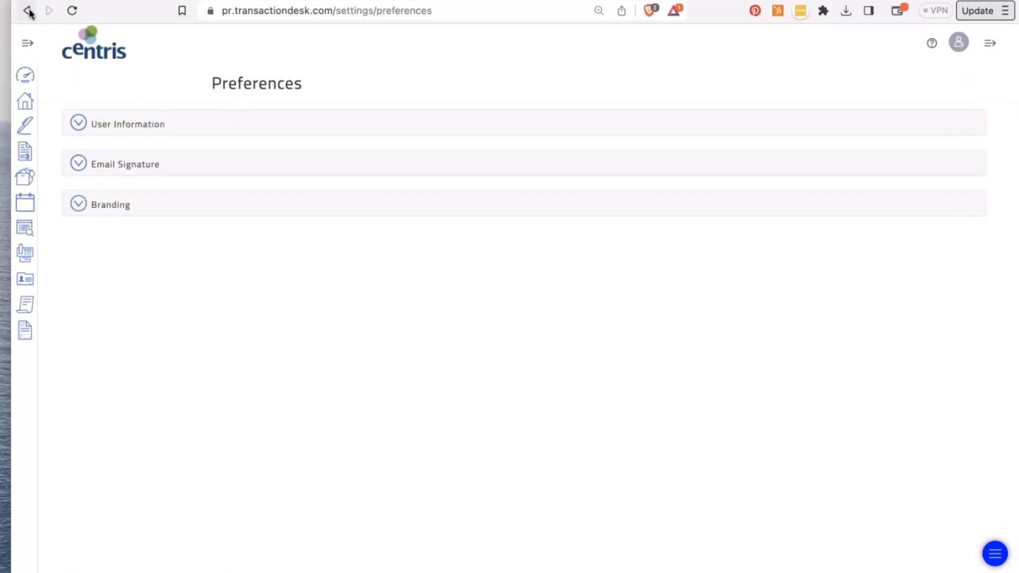
# - Open Program Settings, expand Transaction Settings and keep the Default View at All
pyautogui.click(28, 11)
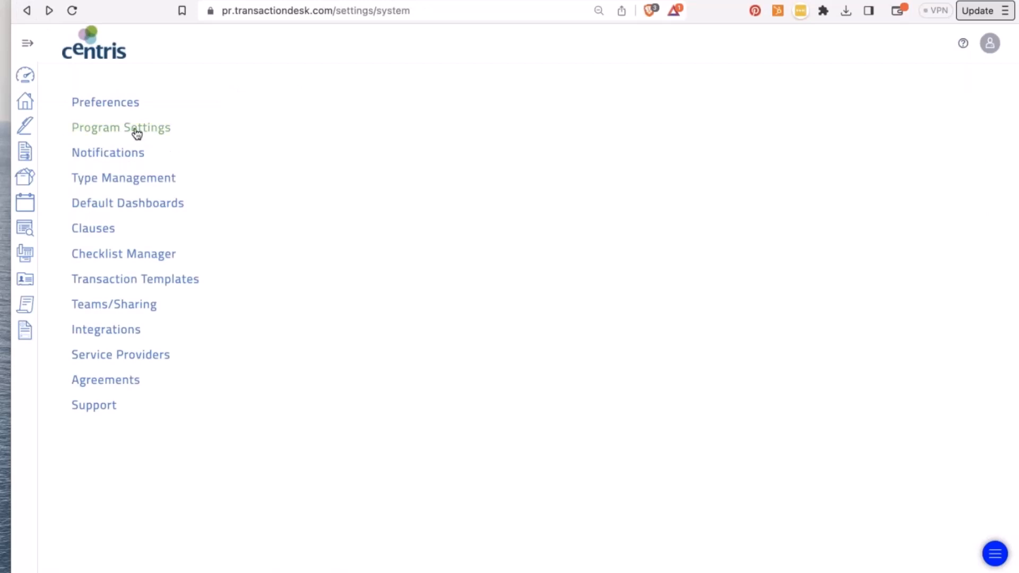
pyautogui.click(87, 132)
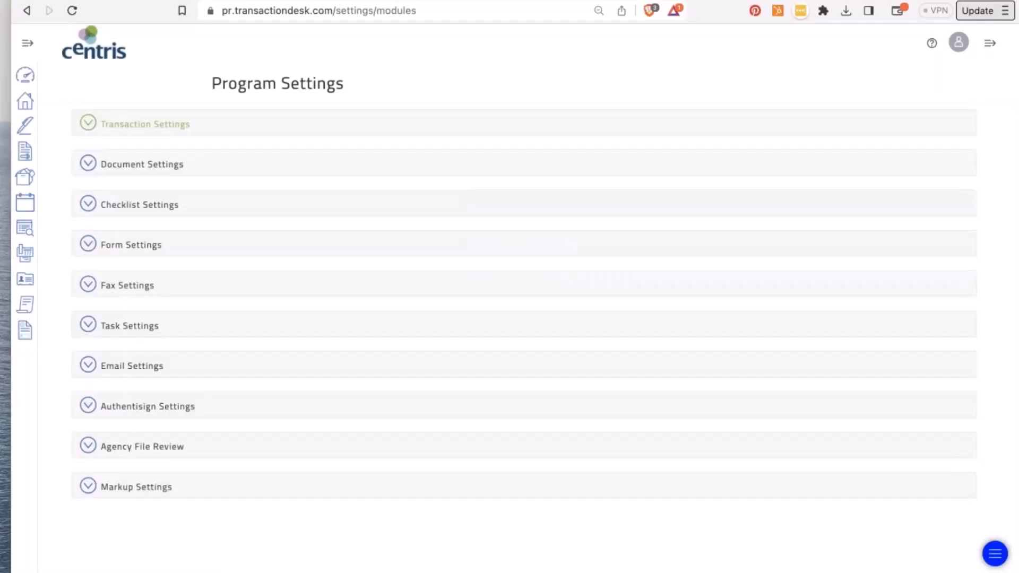
pyautogui.click(87, 126)
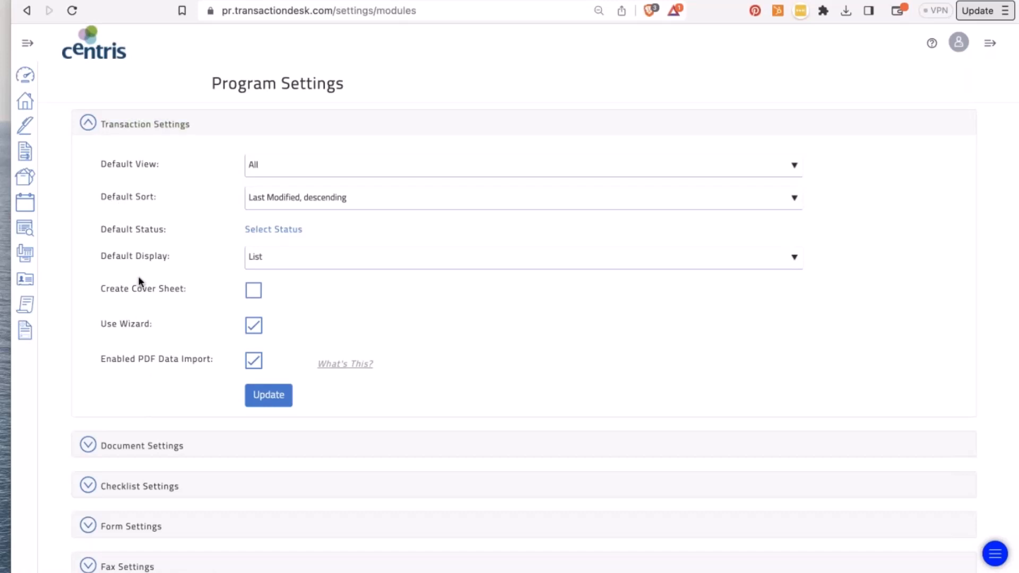
pyautogui.click(279, 170)
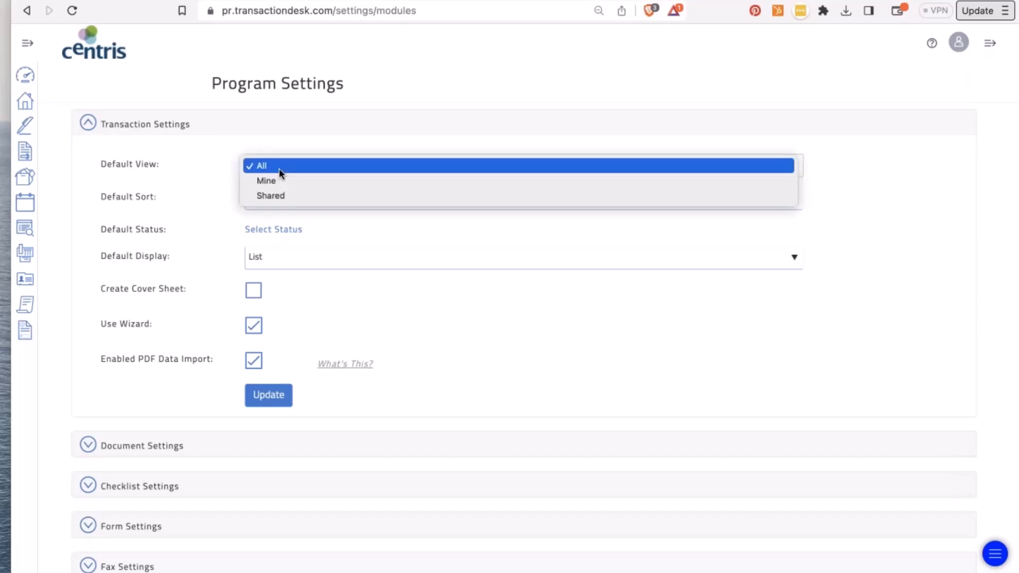
pyautogui.click(278, 168)
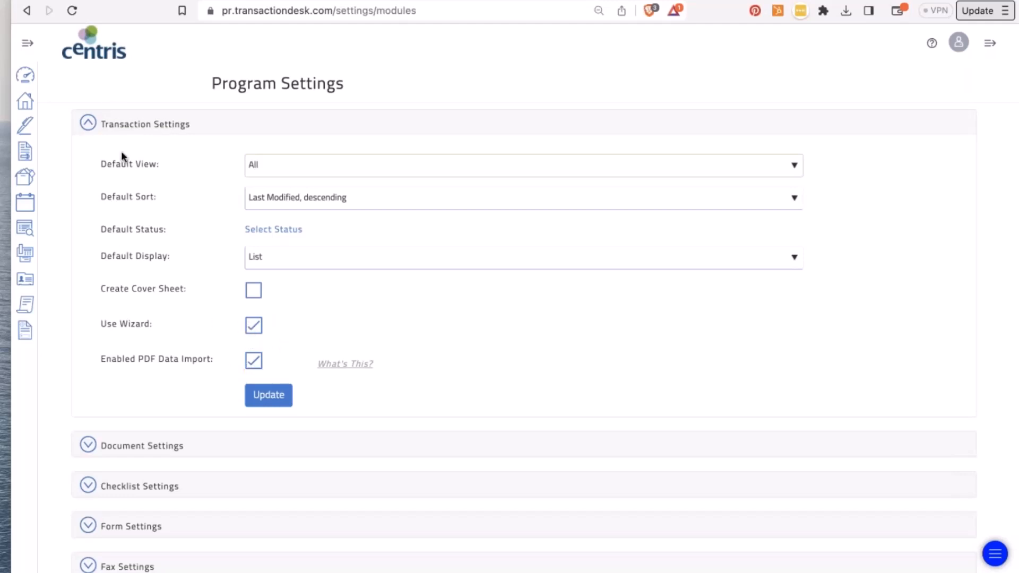
# - Collapse Transaction Settings and look into Document, Checklist, Form, Fax and Task Settings
pyautogui.click(87, 127)
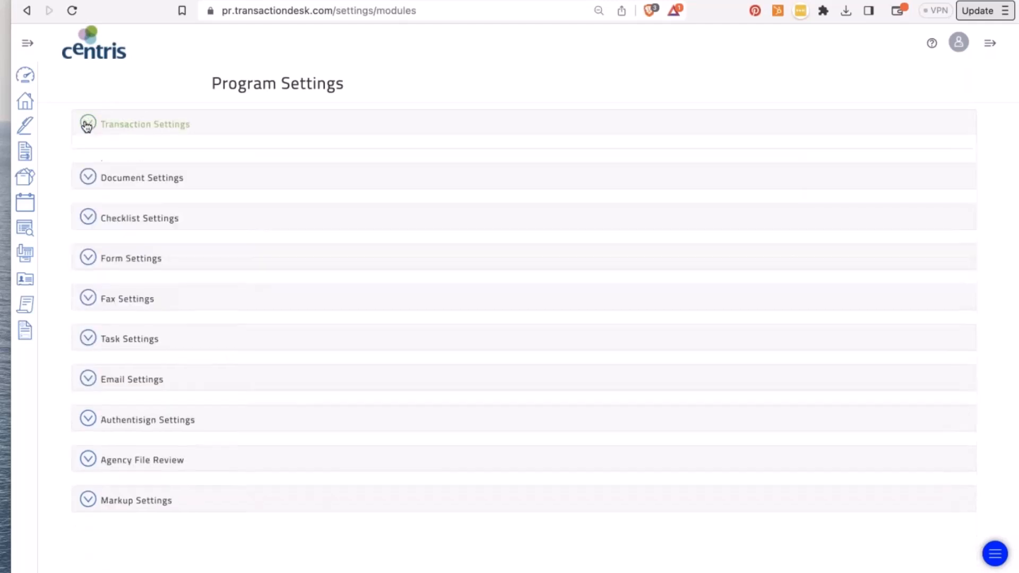
pyautogui.click(86, 165)
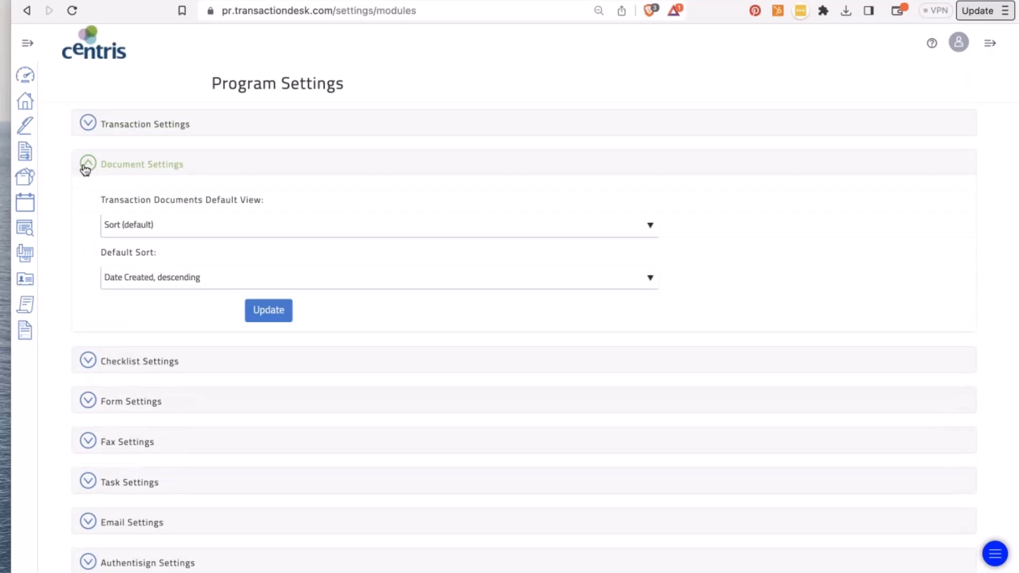
pyautogui.click(86, 165)
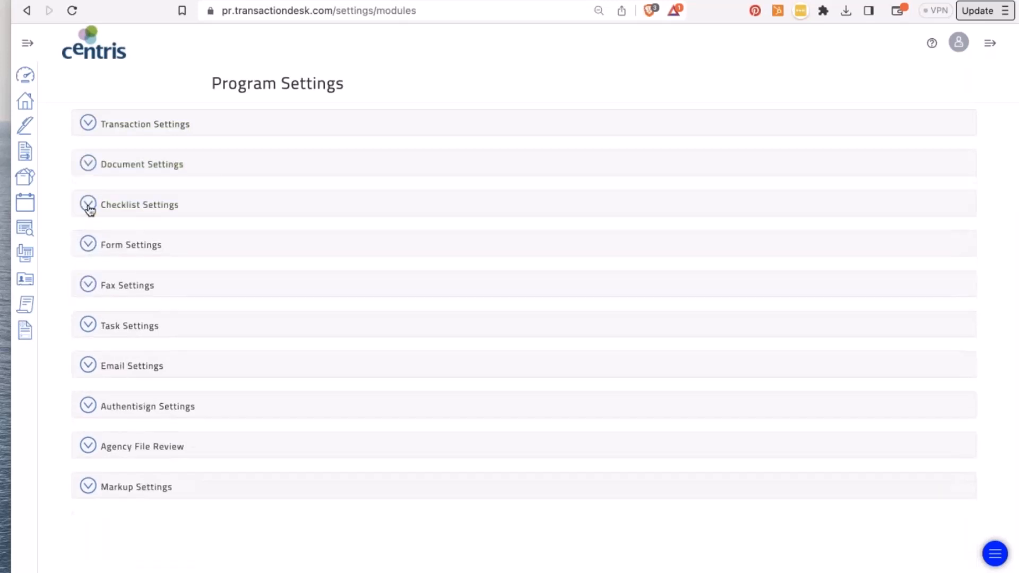
pyautogui.click(88, 205)
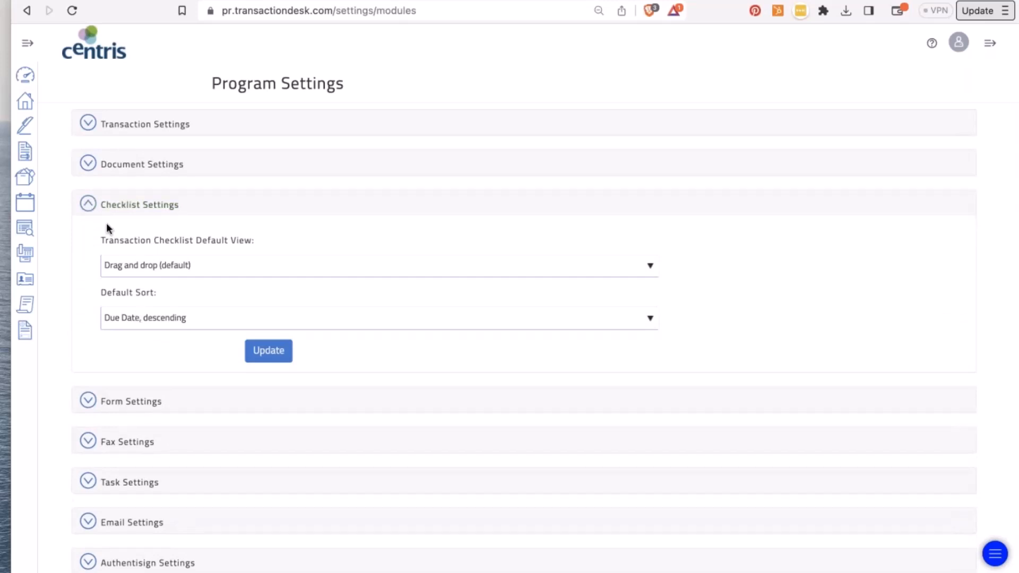
pyautogui.click(89, 204)
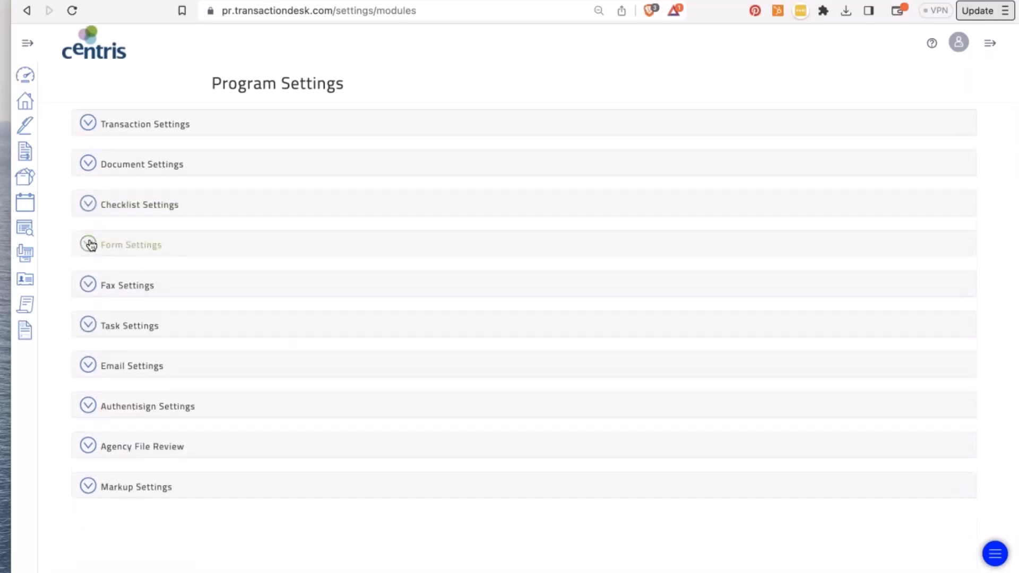
pyautogui.click(89, 244)
pyautogui.click(89, 245)
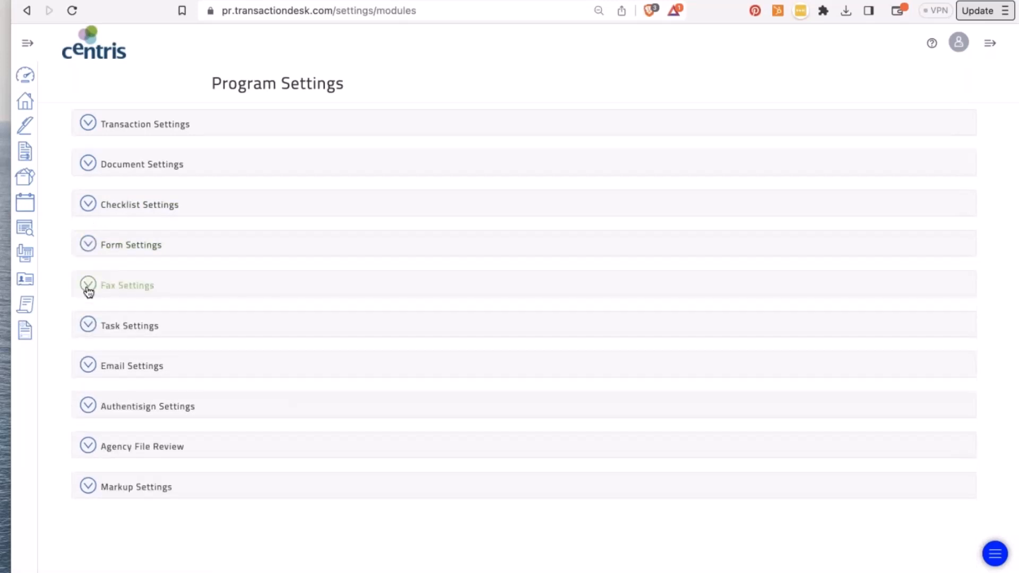
pyautogui.click(88, 287)
pyautogui.click(88, 288)
pyautogui.click(87, 328)
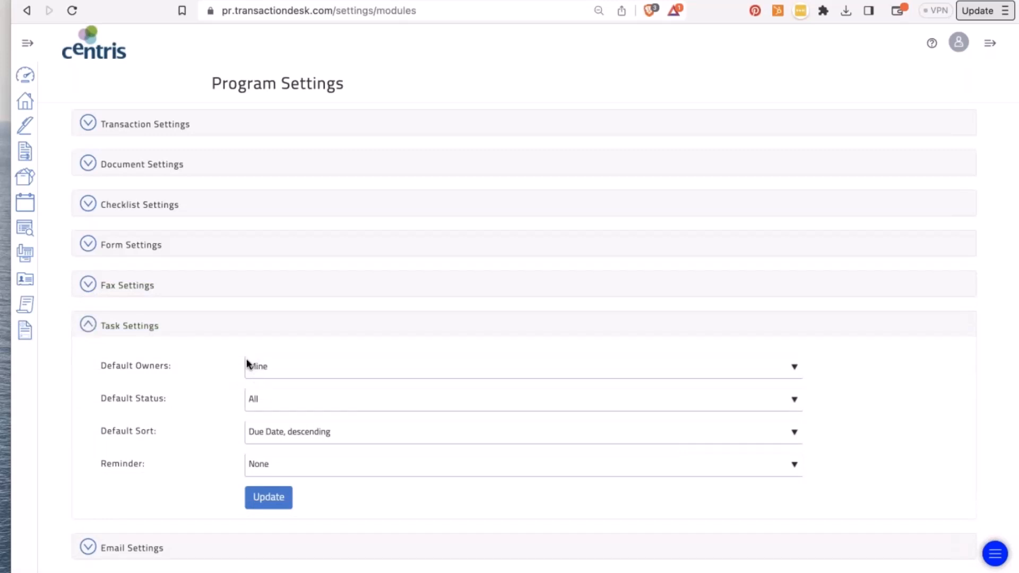
pyautogui.click(94, 331)
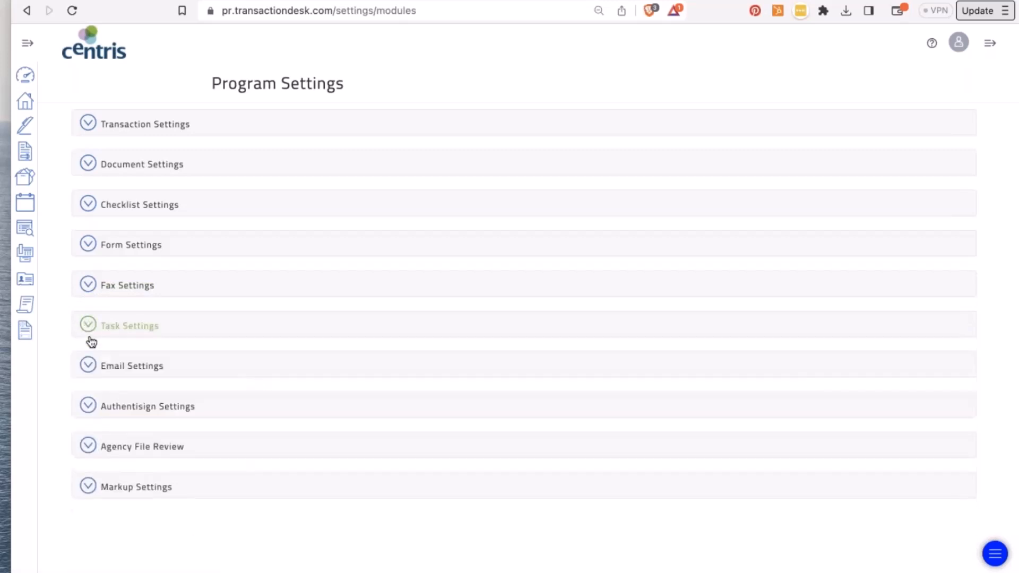
# - Review Email and Authentisign Settings, then expand Agency File Review to see its fields
pyautogui.click(89, 372)
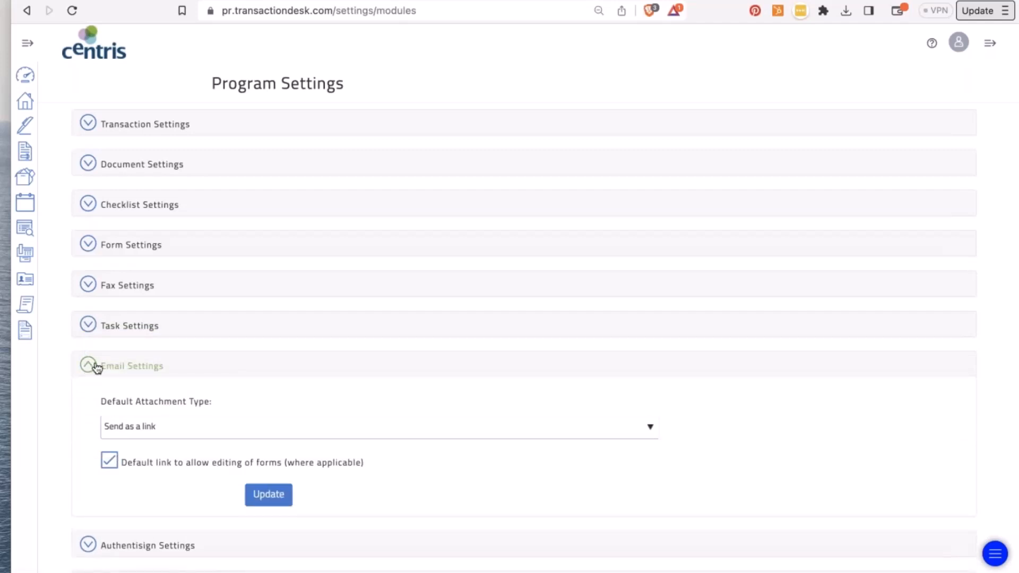
pyautogui.click(91, 366)
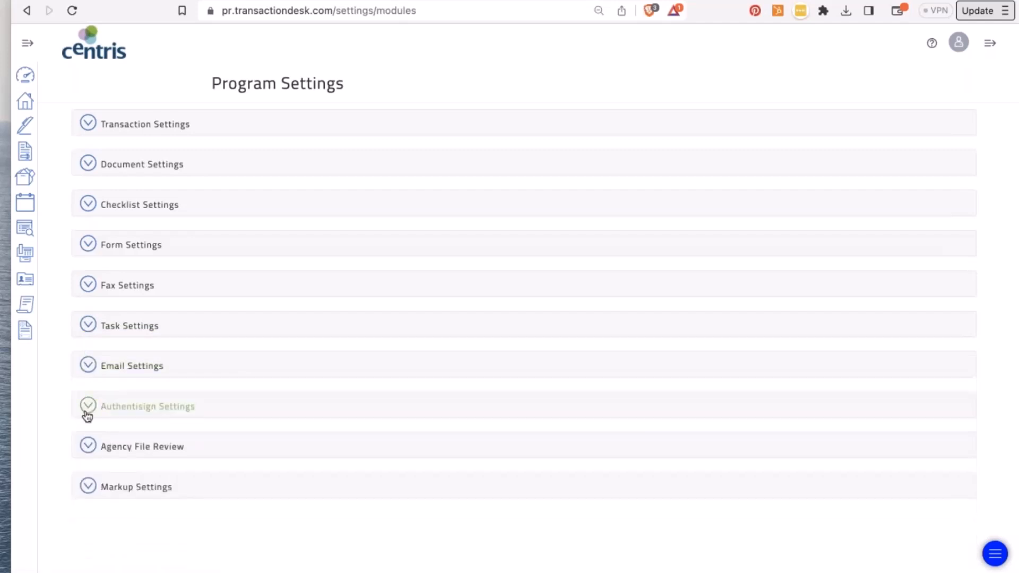
pyautogui.click(87, 409)
pyautogui.scroll(-3, 87, 409)
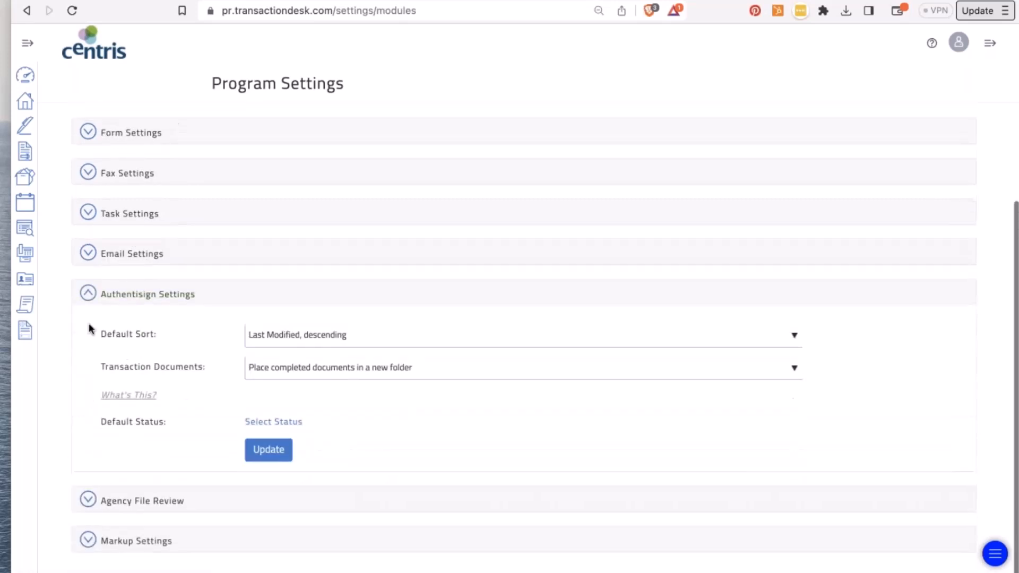
pyautogui.click(87, 294)
pyautogui.click(91, 450)
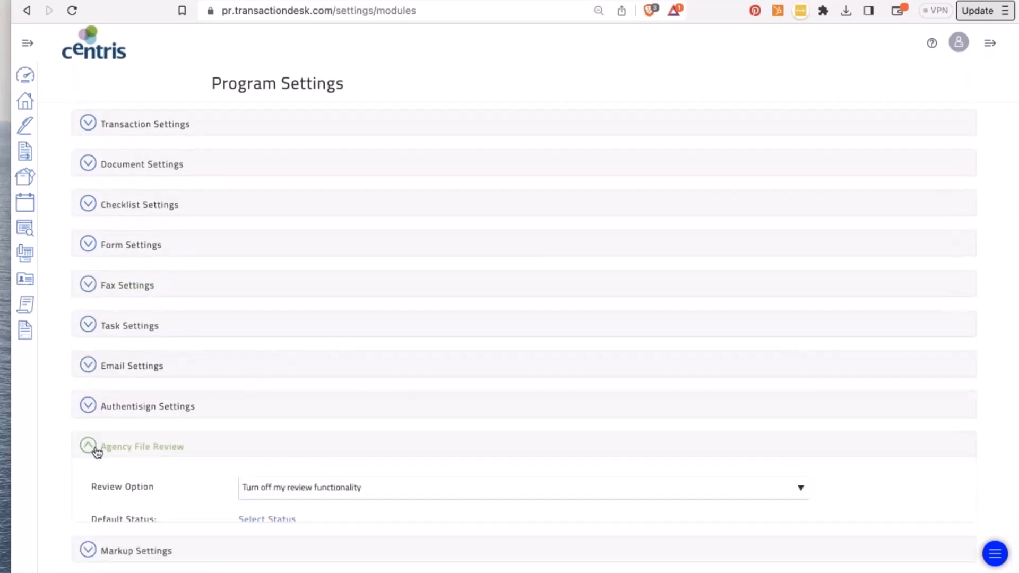
pyautogui.scroll(-2, 90, 449)
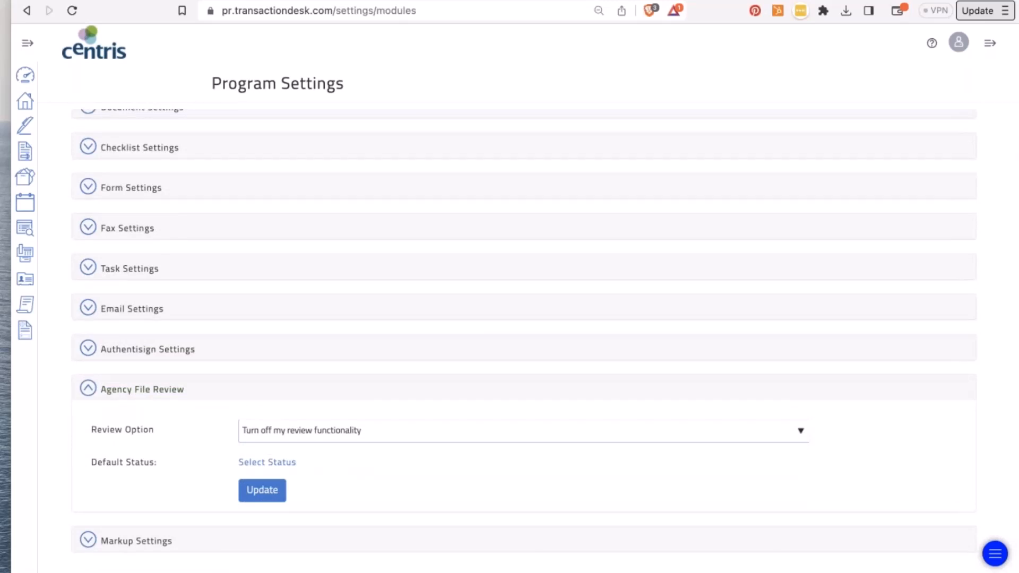
# - Leave the Review Option turned off and view the default status choices
pyautogui.click(293, 431)
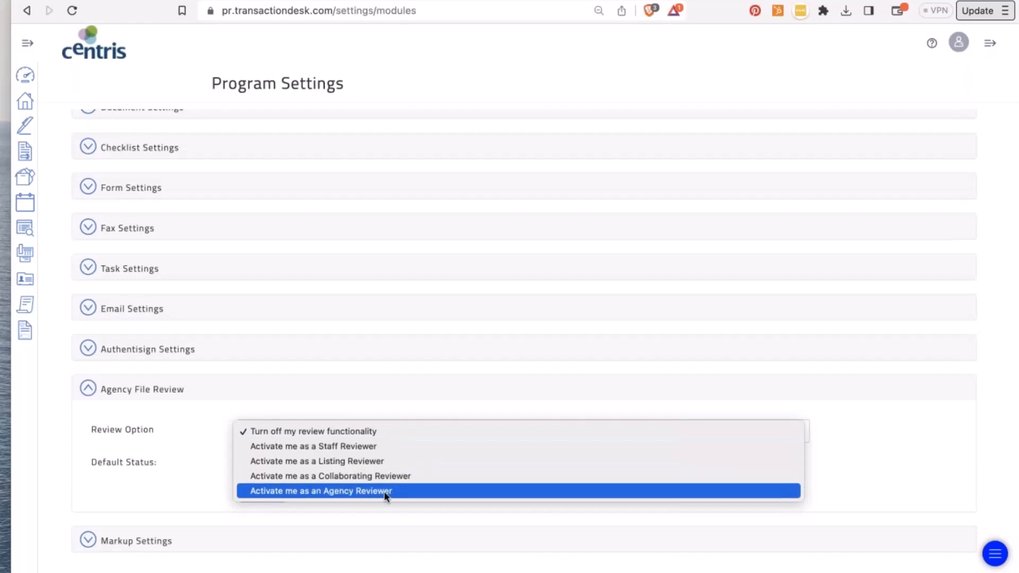
pyautogui.click(169, 428)
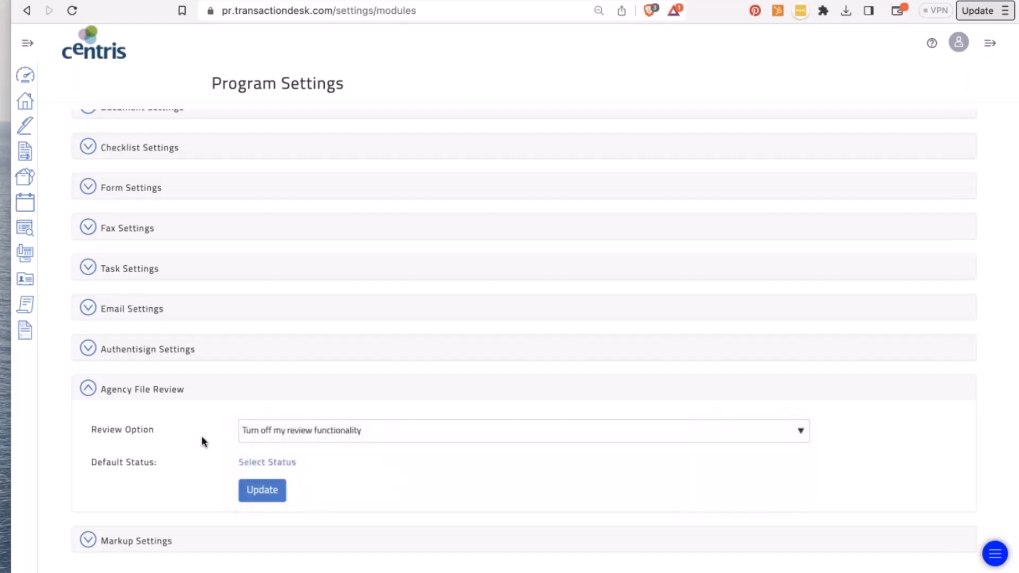
pyautogui.click(258, 464)
pyautogui.scroll(-3, 258, 469)
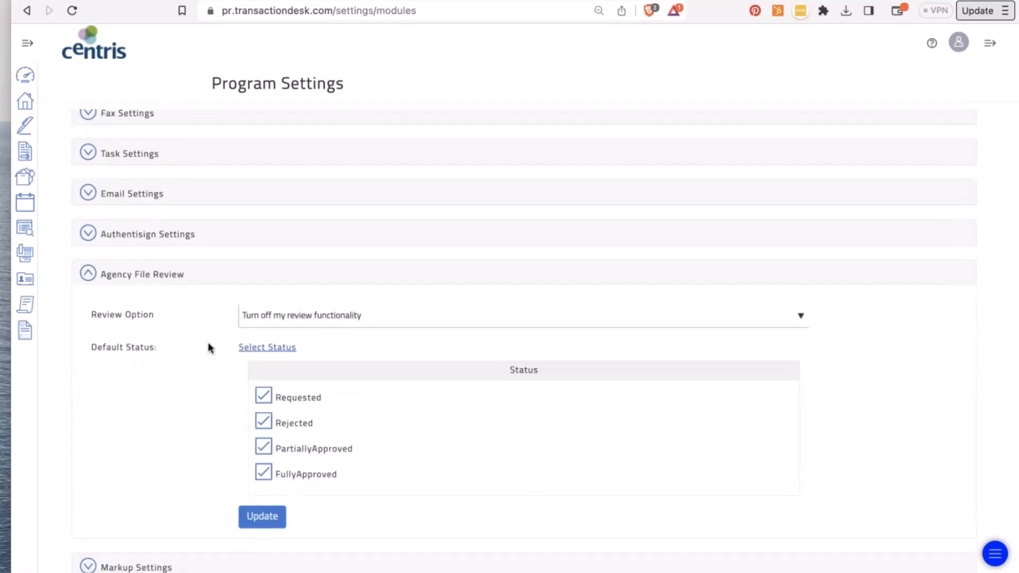
# - Collapse Agency File Review and check Markup Settings: font size 16, font Arial
pyautogui.click(89, 274)
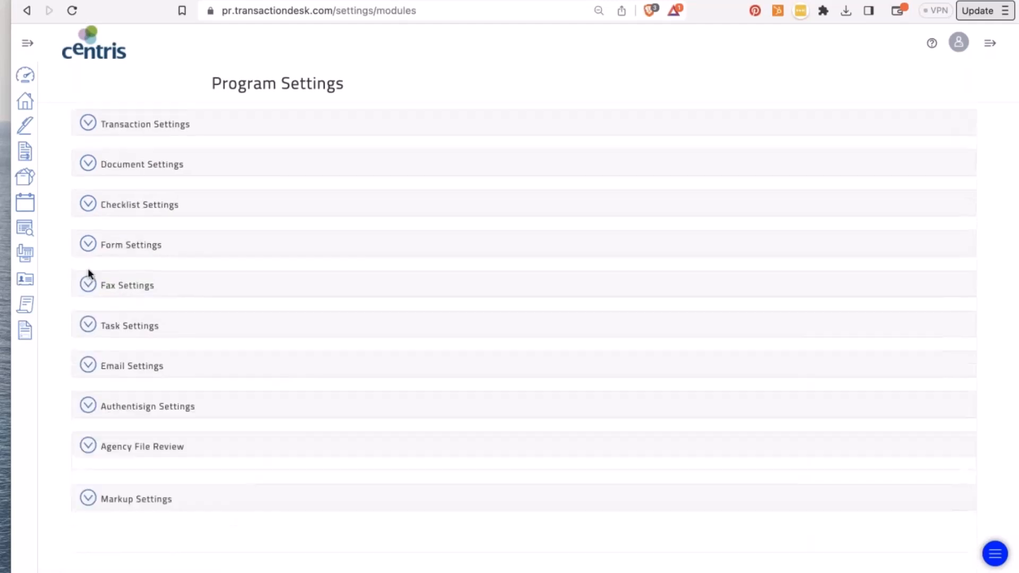
pyautogui.click(86, 489)
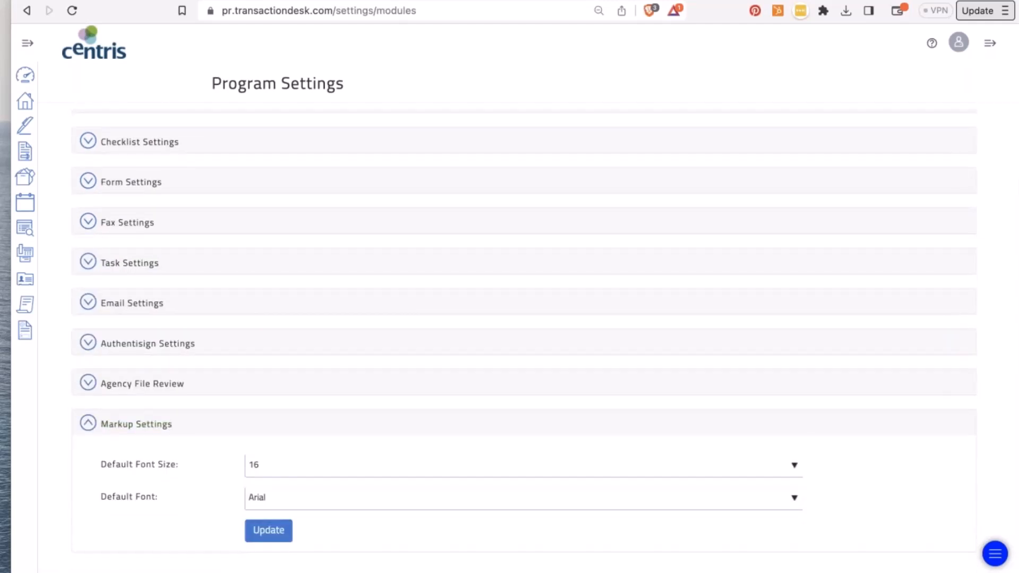
pyautogui.click(88, 423)
# - Review the General, Task, Teams/Share and Super User notification options, then return to Setup
pyautogui.click(26, 10)
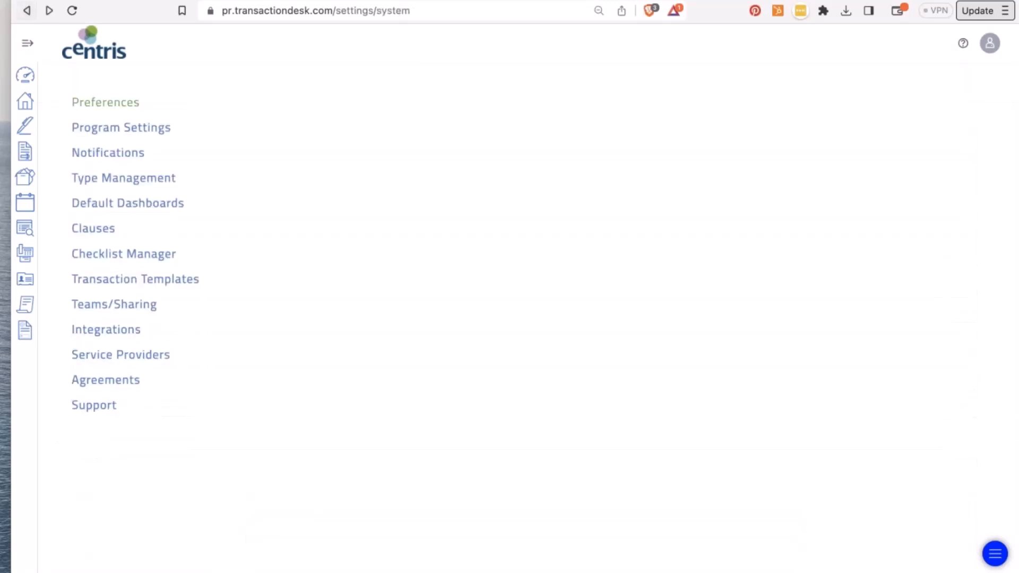
pyautogui.click(107, 156)
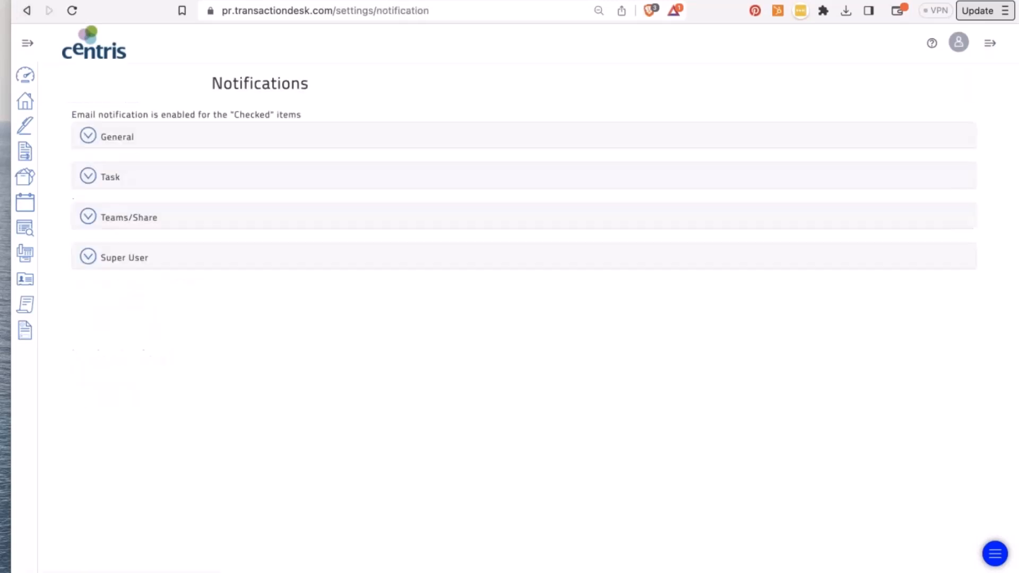
pyautogui.click(88, 137)
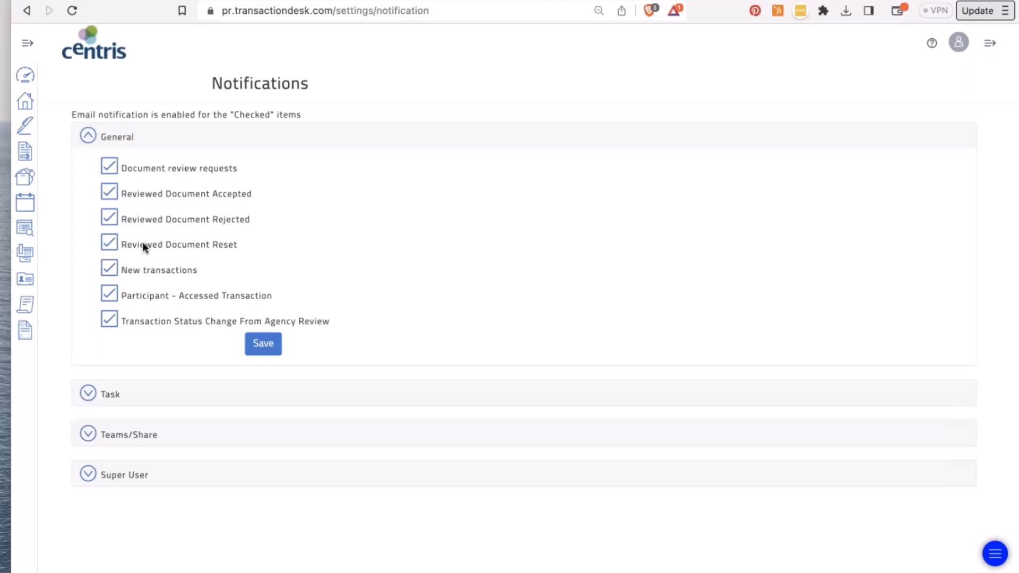
pyautogui.click(88, 137)
pyautogui.click(86, 177)
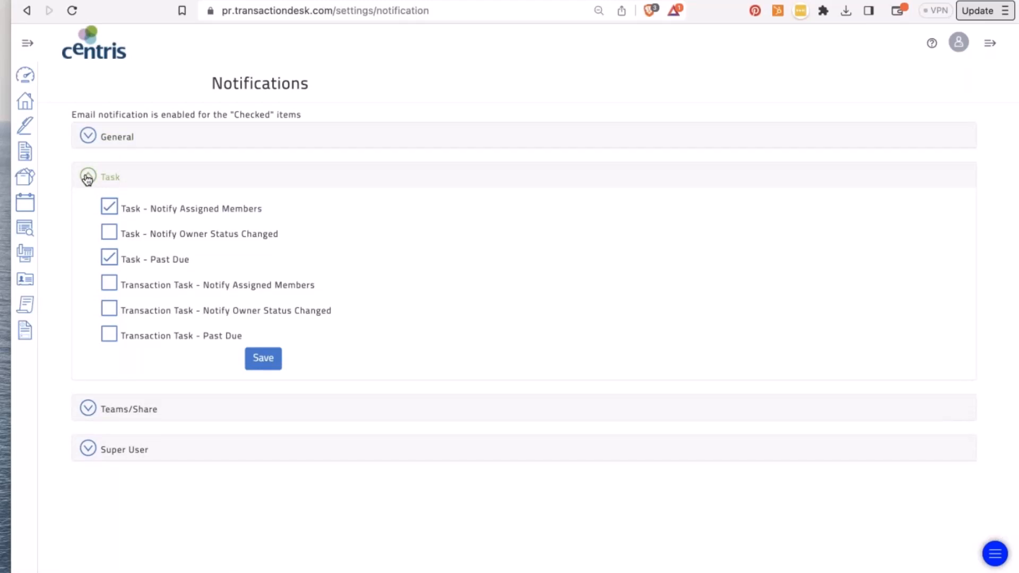
pyautogui.click(88, 179)
pyautogui.click(88, 223)
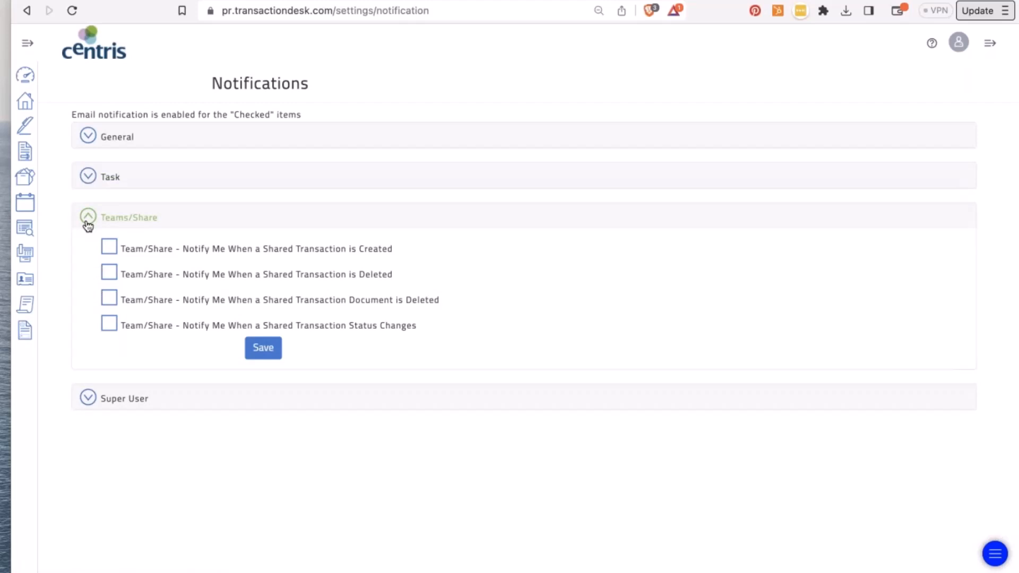
pyautogui.click(87, 223)
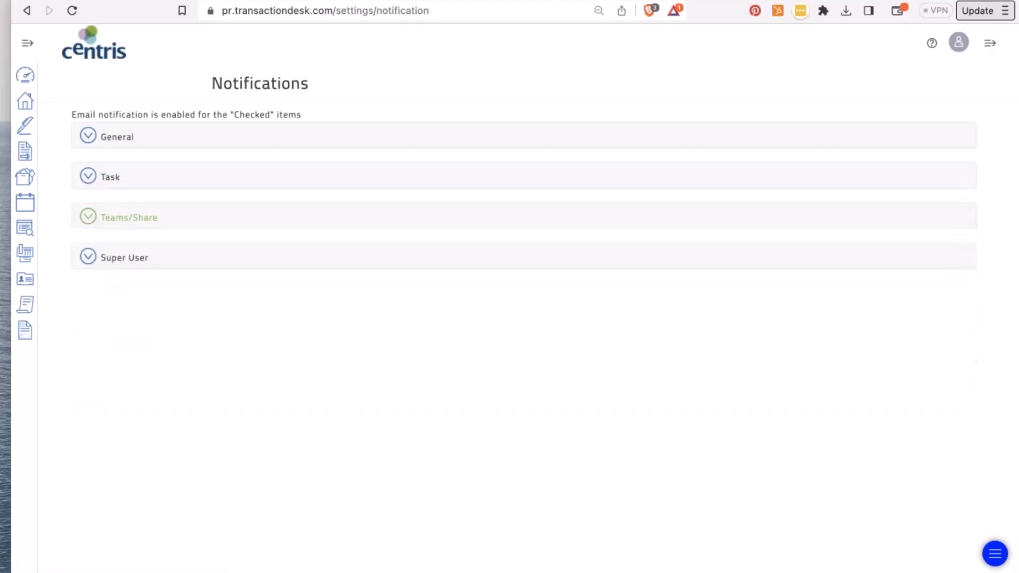
pyautogui.click(90, 257)
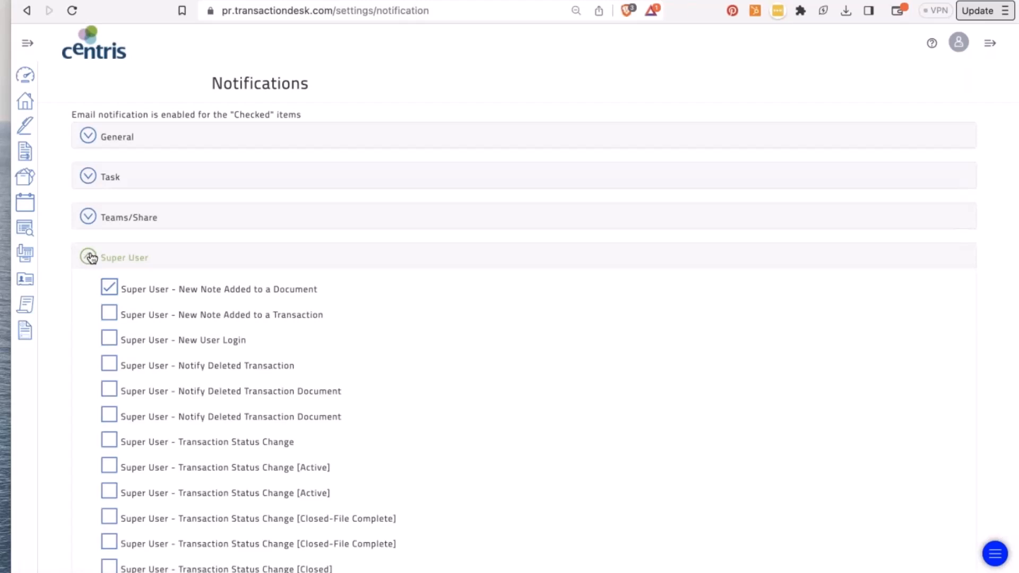
pyautogui.click(28, 10)
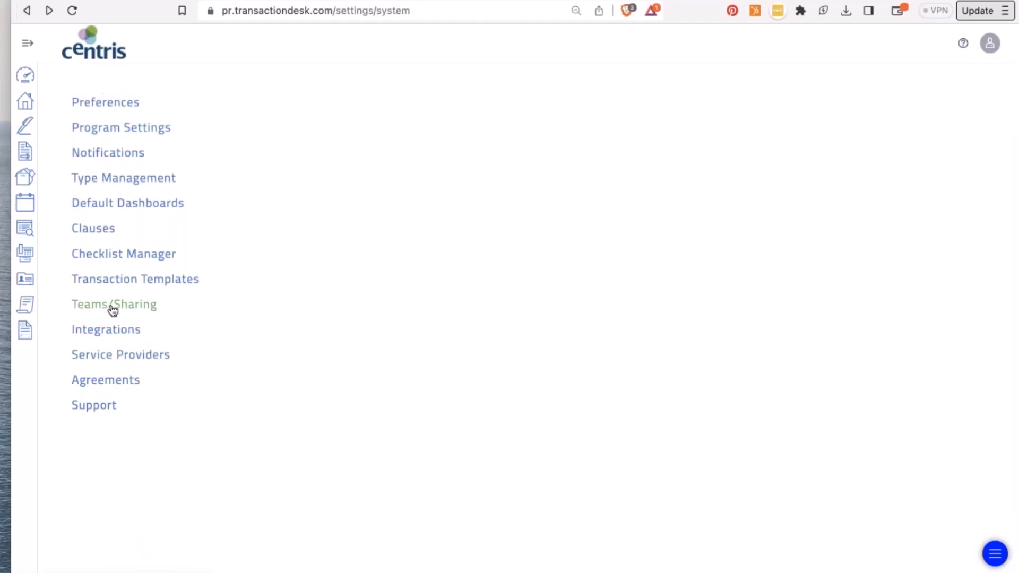
# - Open Type Management, glance at the 15 Contact types, then scroll through the 44 Document types
pyautogui.click(113, 180)
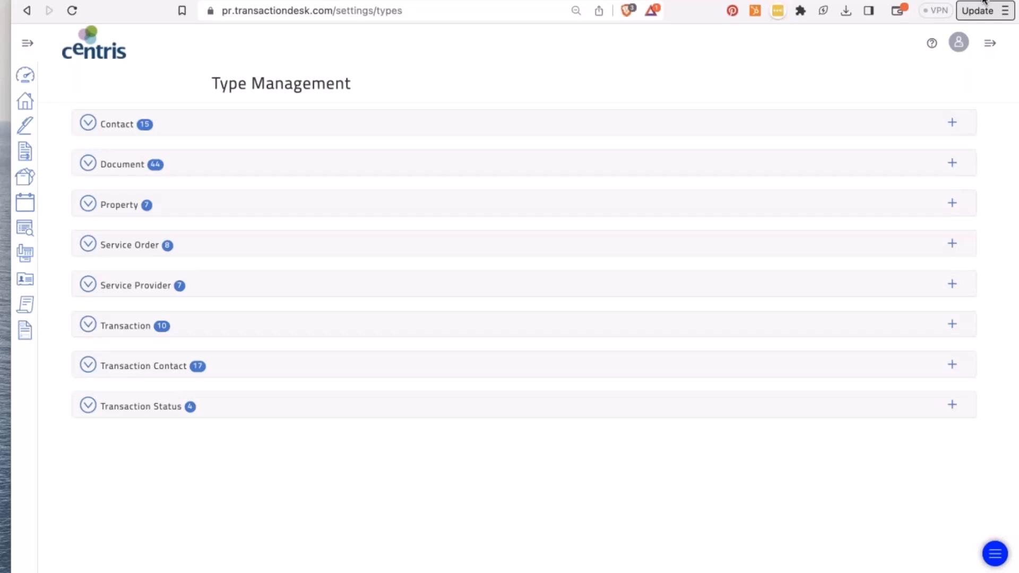
pyautogui.click(90, 124)
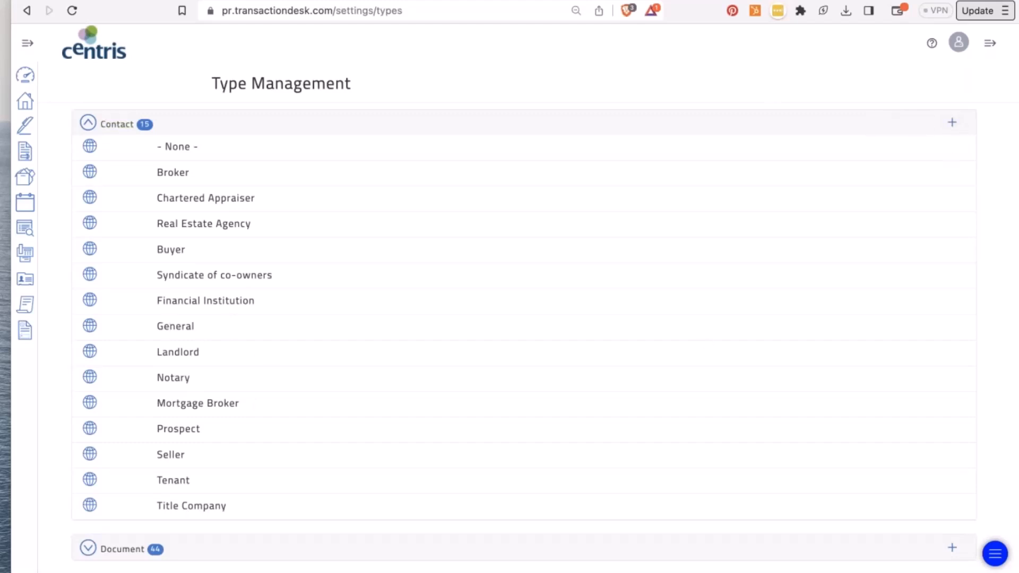
pyautogui.click(88, 124)
pyautogui.click(88, 164)
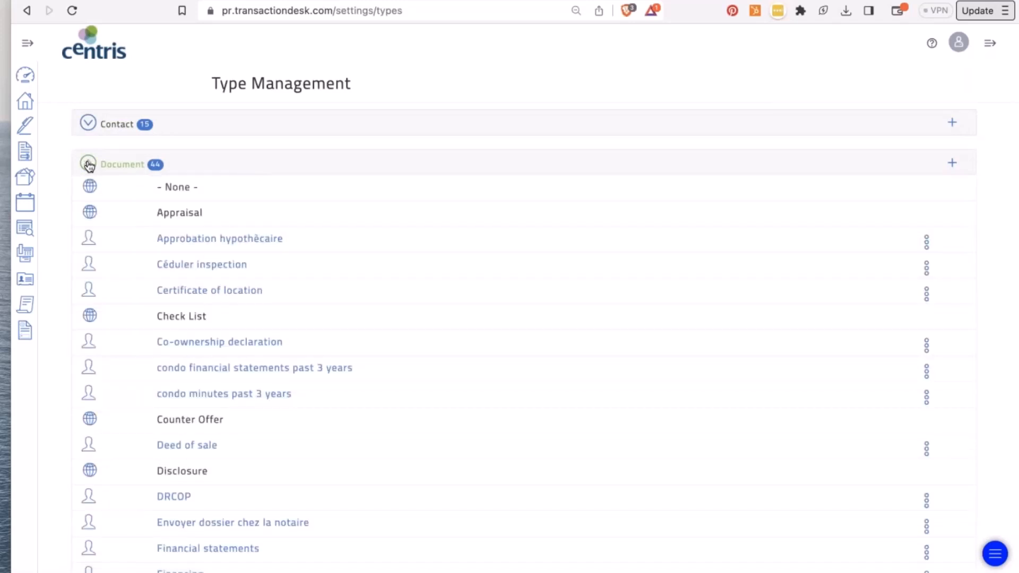
pyautogui.moveTo(88, 240)
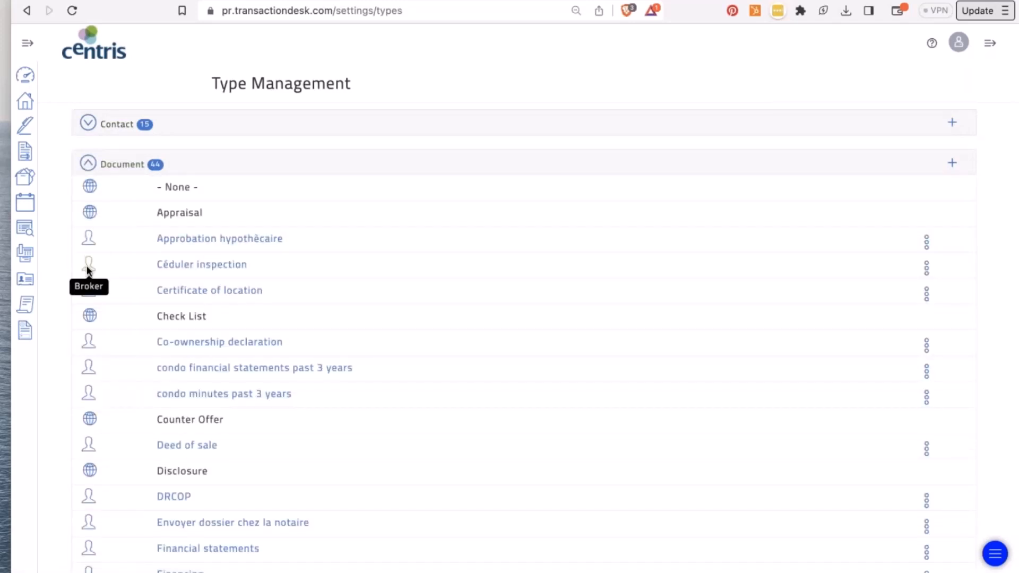
pyautogui.scroll(-5, 87, 265)
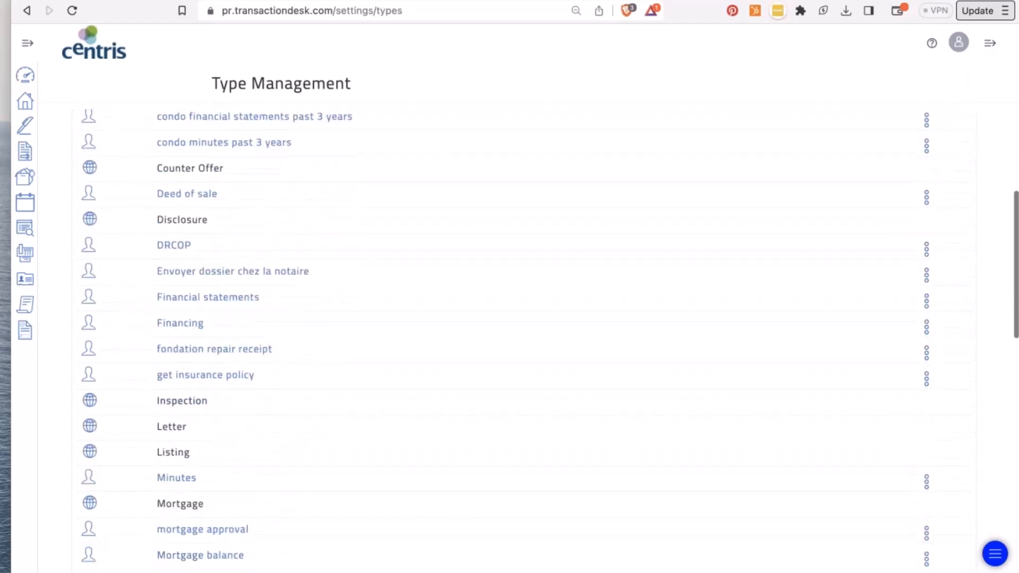
pyautogui.scroll(-7, 120, 358)
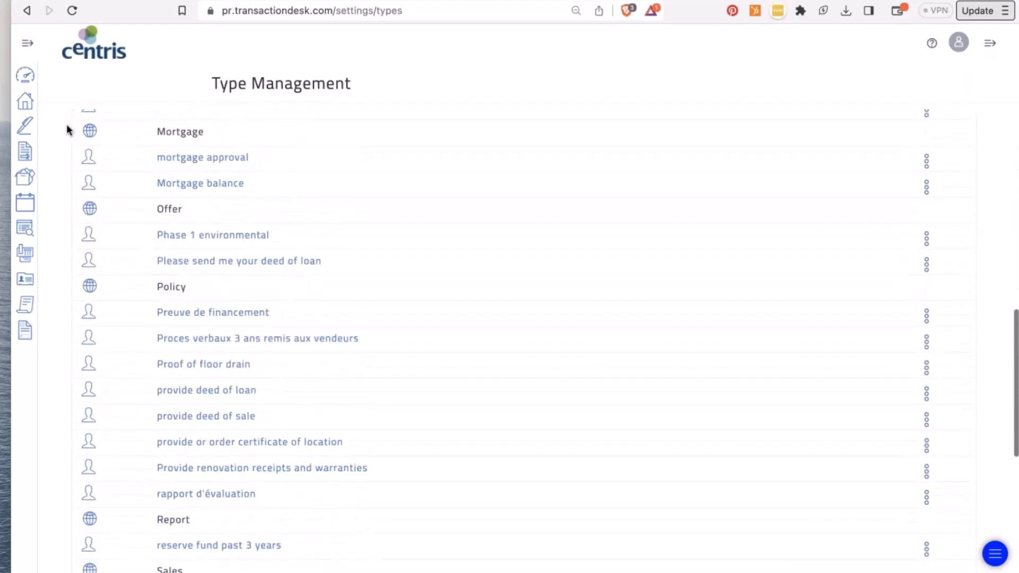
pyautogui.scroll(8, 91, 285)
pyautogui.scroll(4, 132, 255)
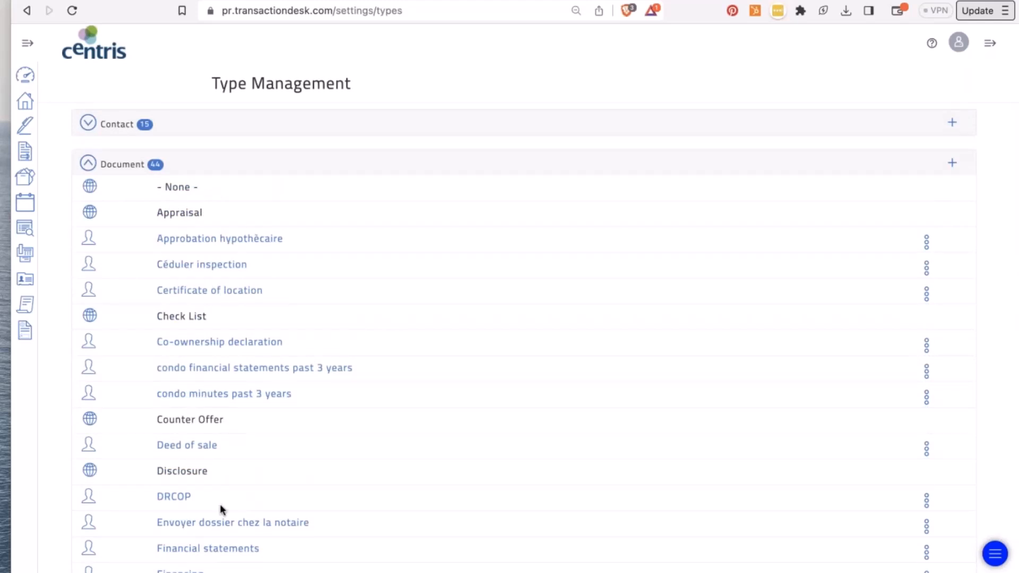
# - Check the Property, Service Order and Service Provider type lists
pyautogui.click(88, 163)
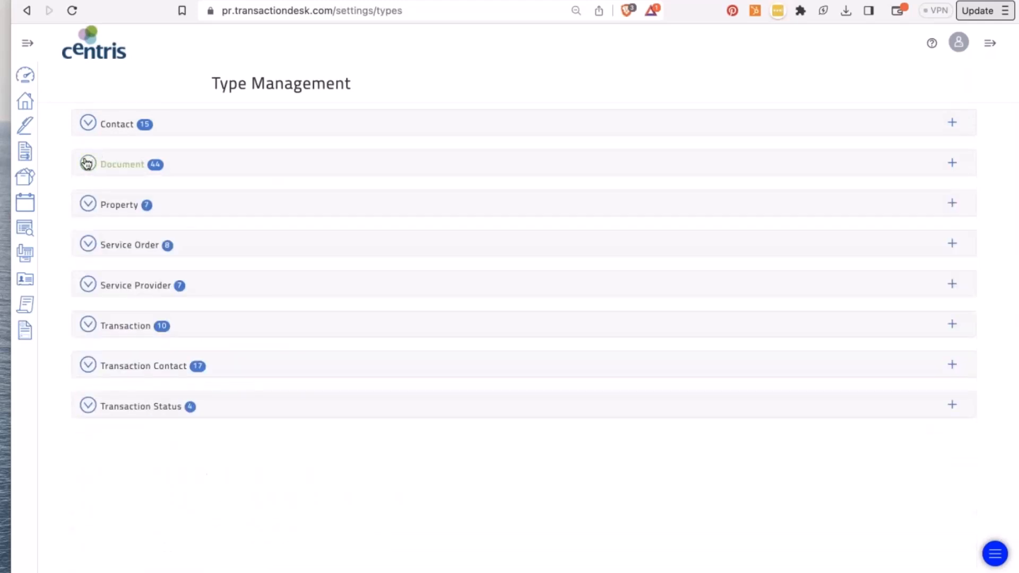
pyautogui.click(88, 205)
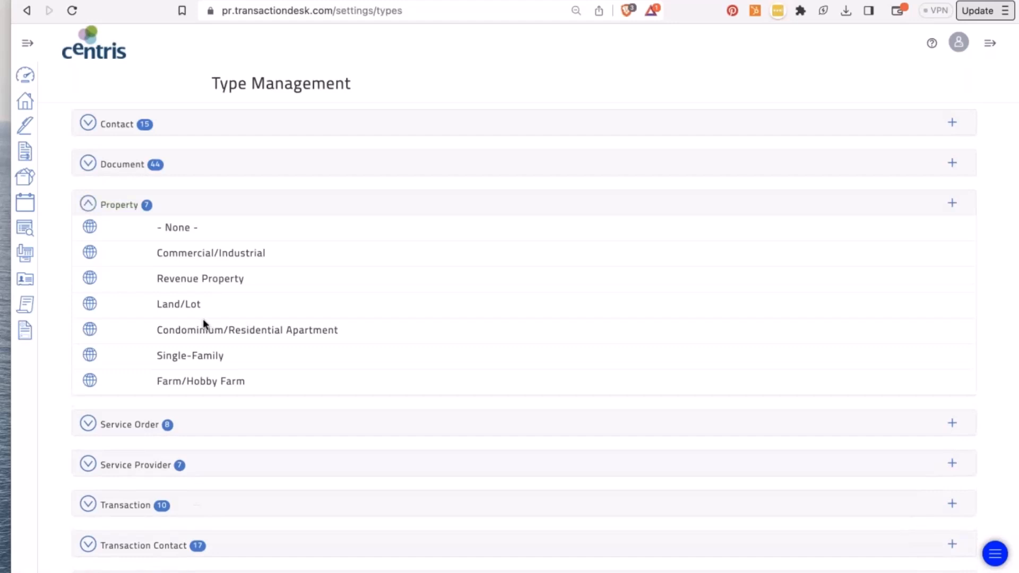
pyautogui.click(87, 205)
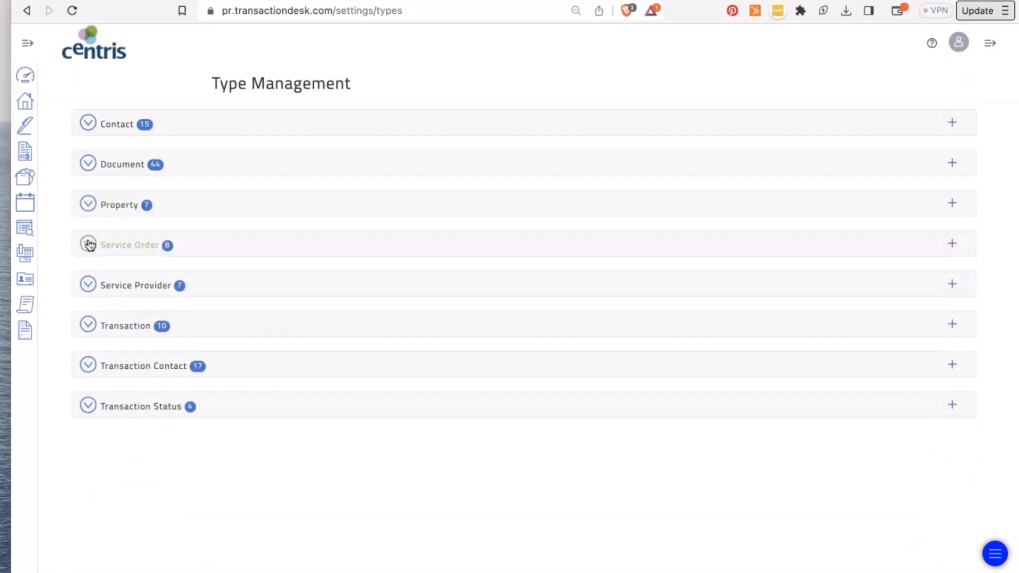
pyautogui.click(90, 205)
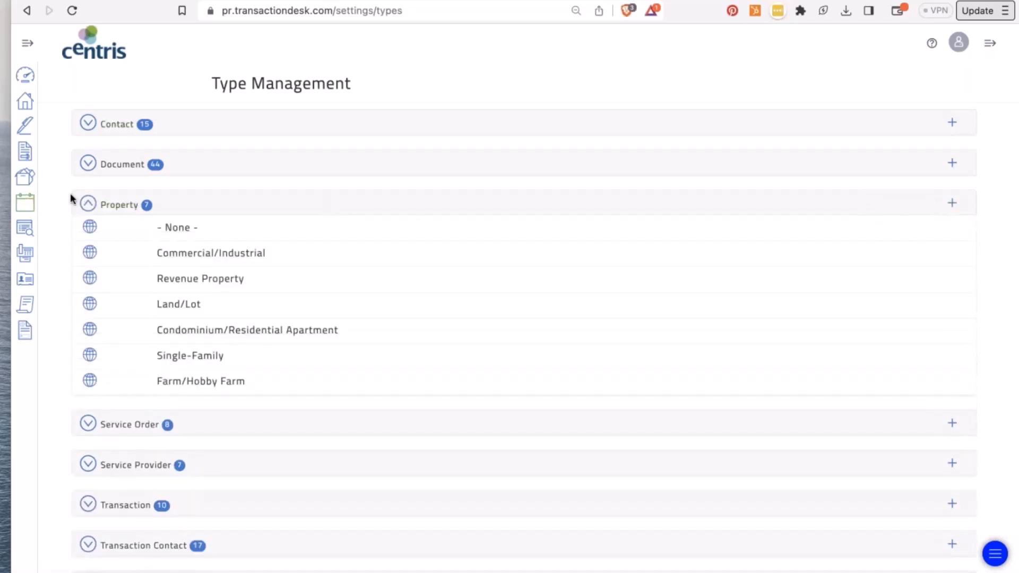
pyautogui.click(89, 206)
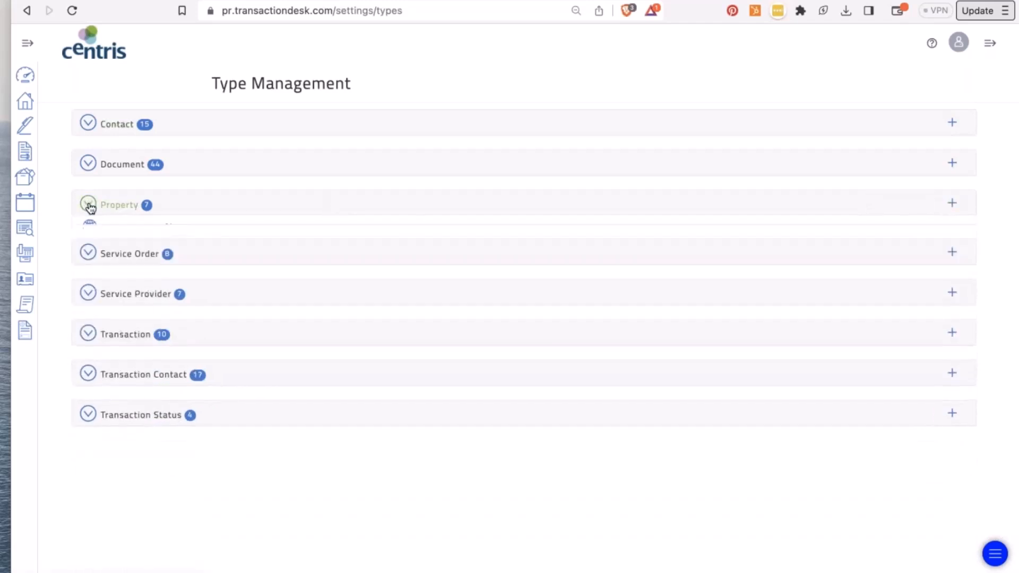
pyautogui.click(92, 248)
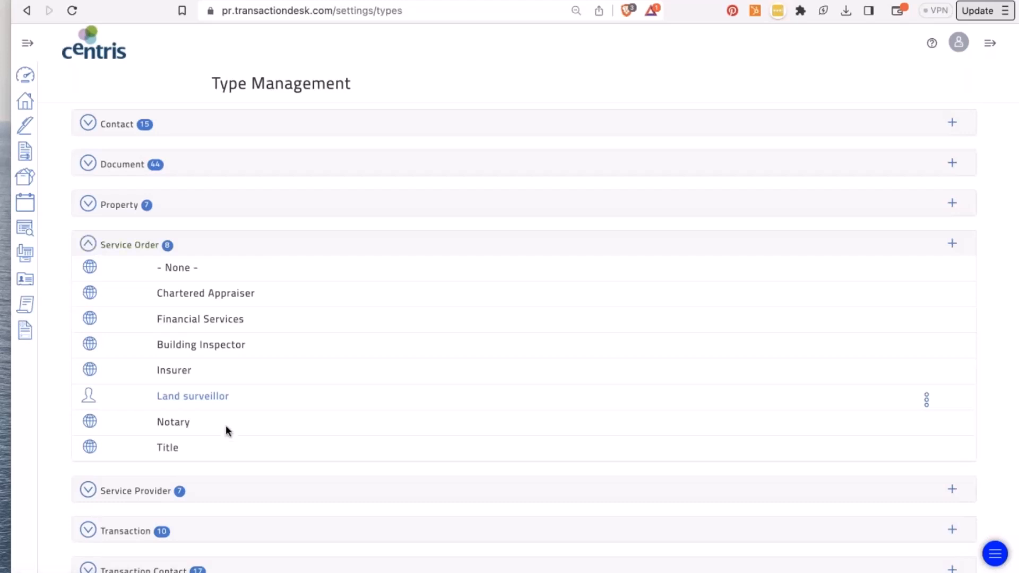
pyautogui.click(89, 491)
pyautogui.scroll(-1, 127, 498)
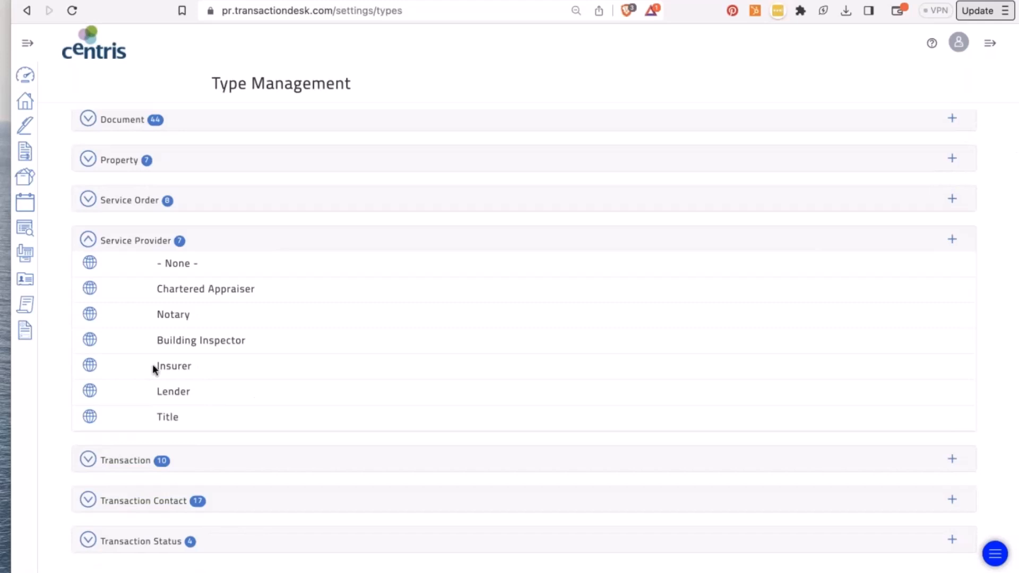
# - Expand the Transaction, Transaction Contact (17) and Transaction Status (4) types, then go back to Setup
pyautogui.click(88, 460)
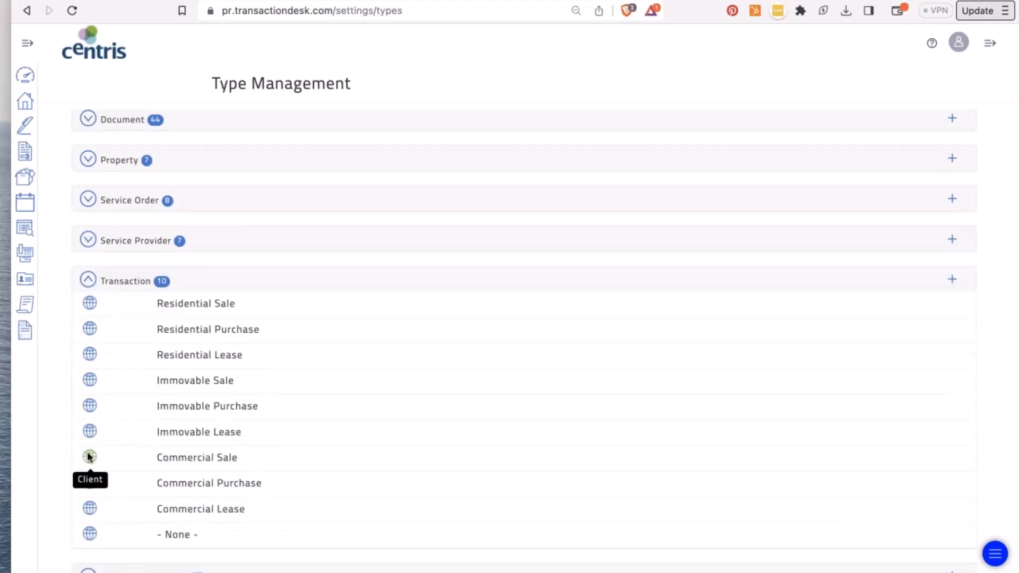
pyautogui.scroll(-3, 90, 457)
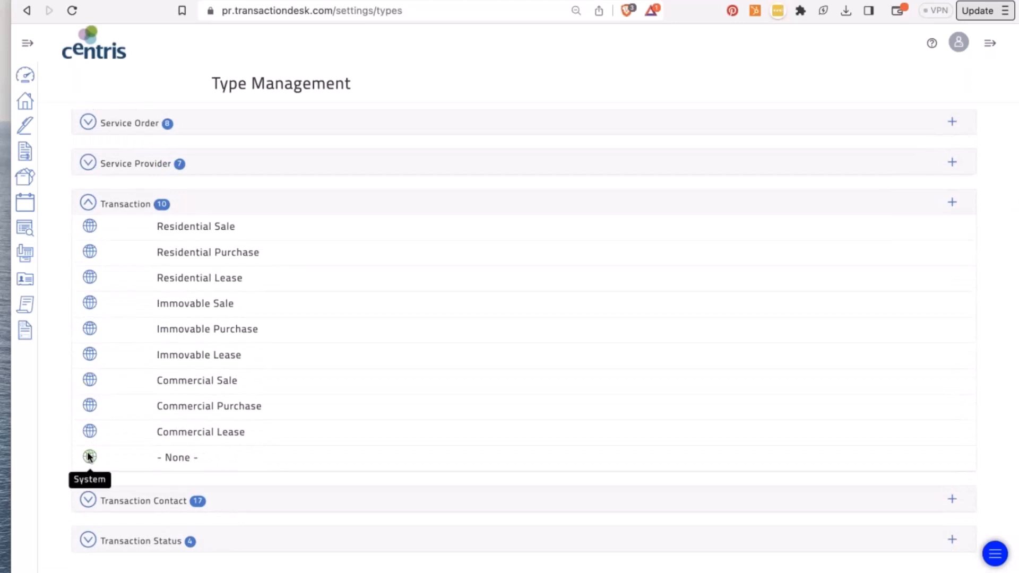
pyautogui.click(90, 505)
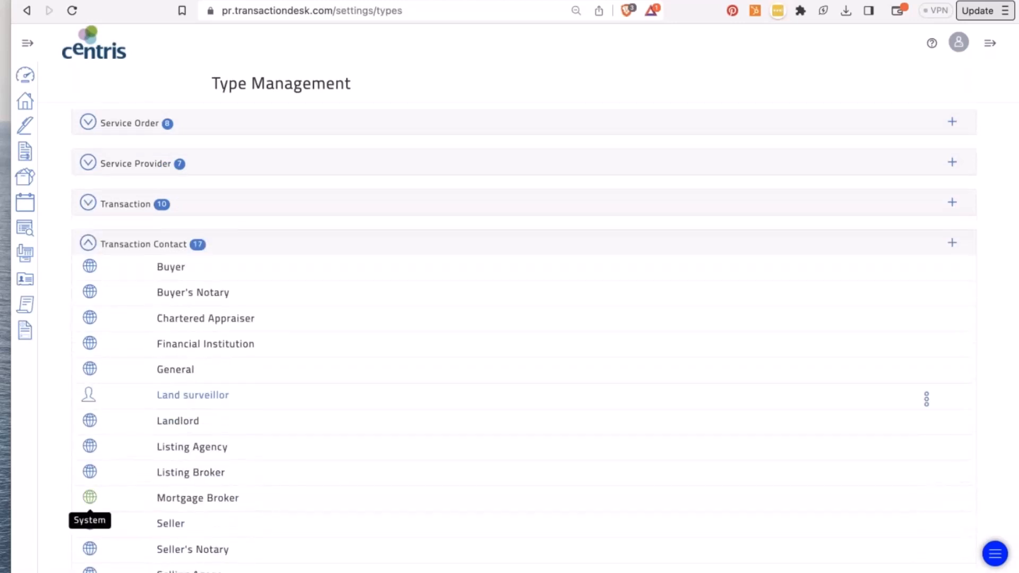
pyautogui.scroll(-5, 90, 499)
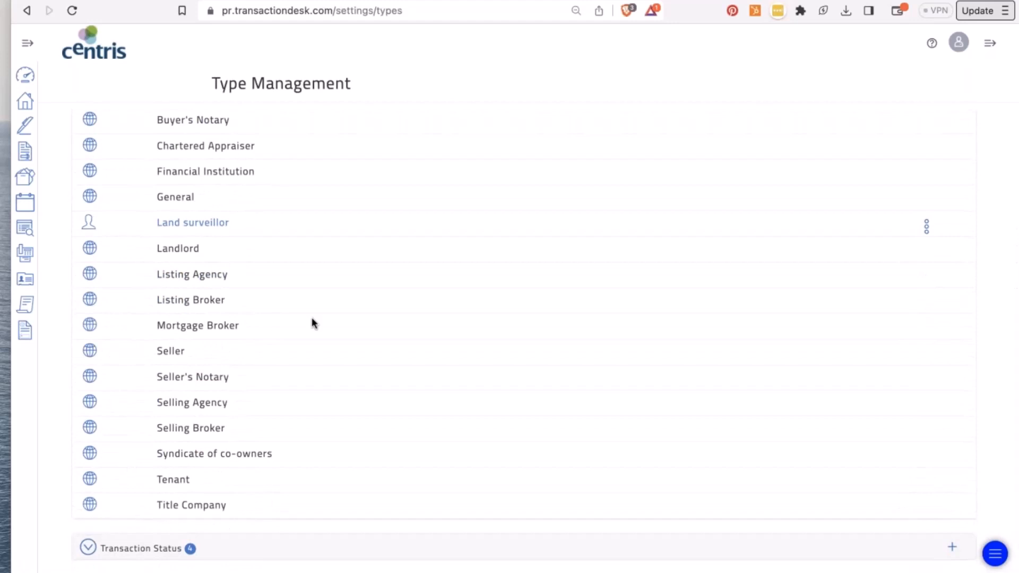
pyautogui.scroll(2, 207, 375)
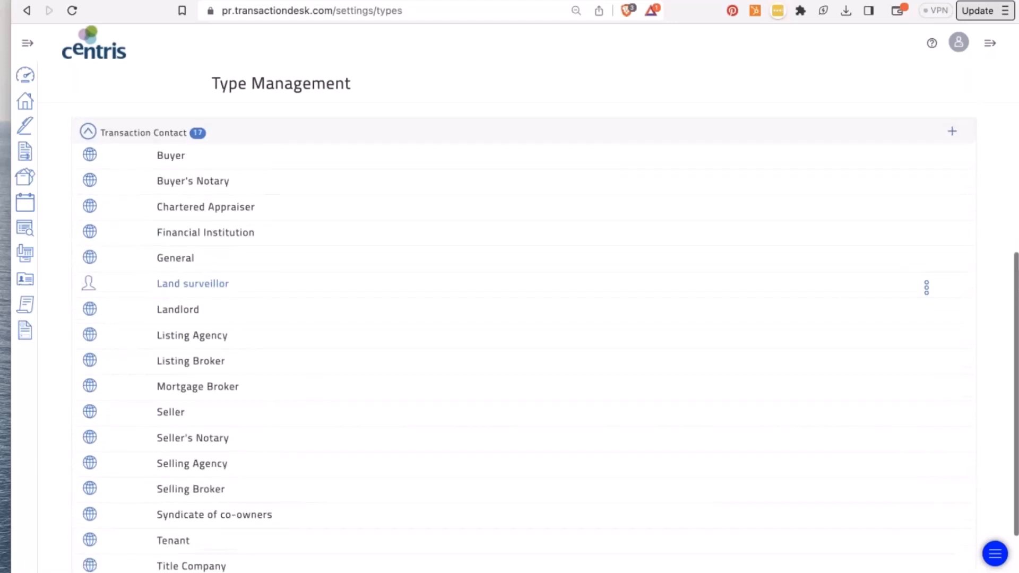
pyautogui.scroll(-2, 92, 382)
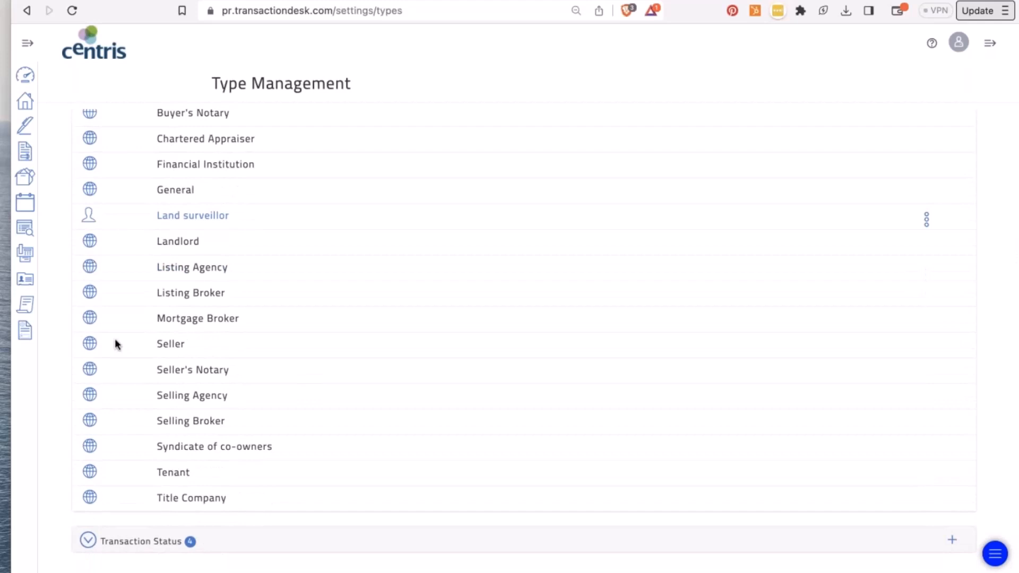
pyautogui.click(88, 542)
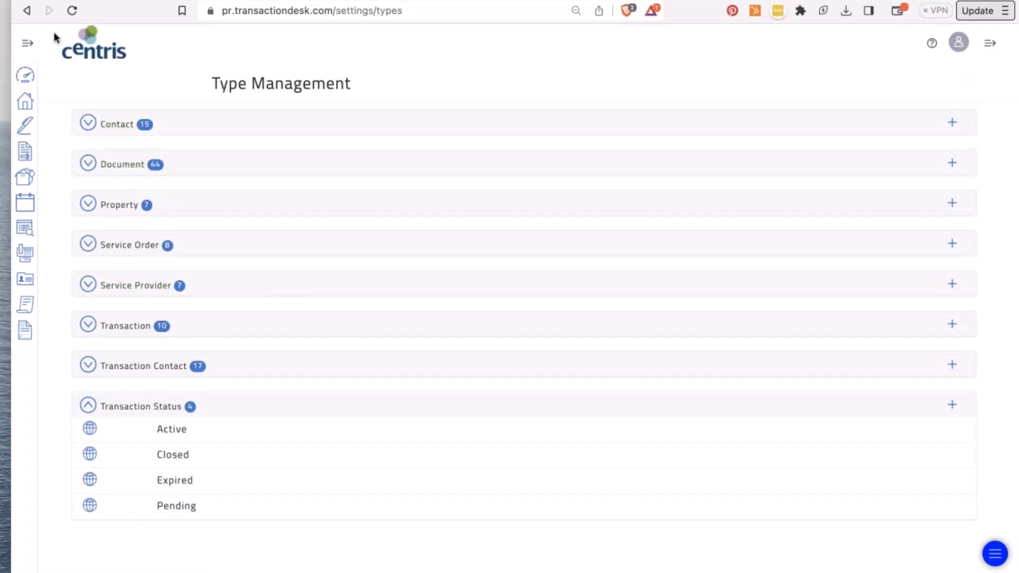
pyautogui.click(27, 11)
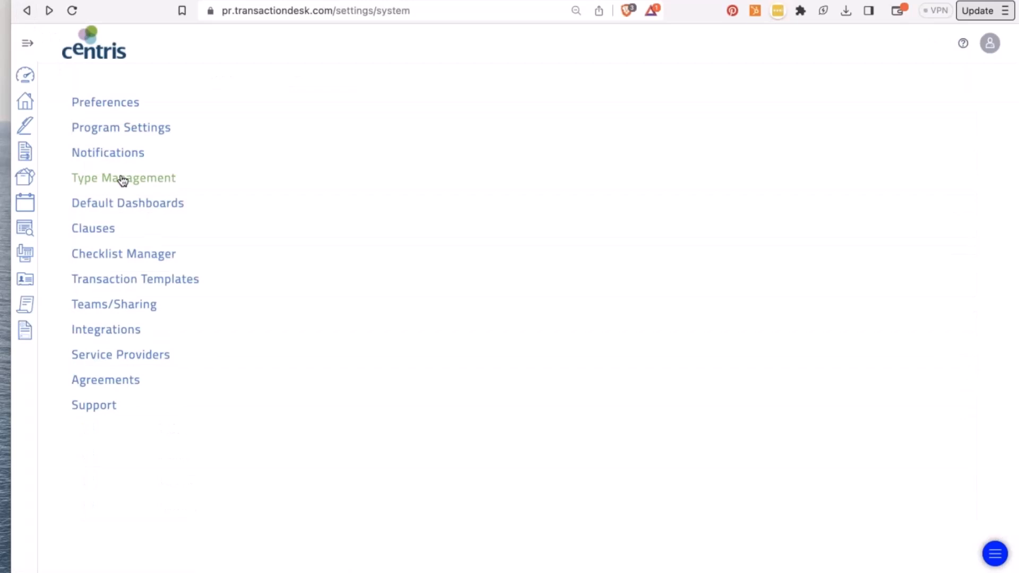
# - Preview the agent Default Dashboards layout, then return to the Broker dashboard
pyautogui.click(127, 204)
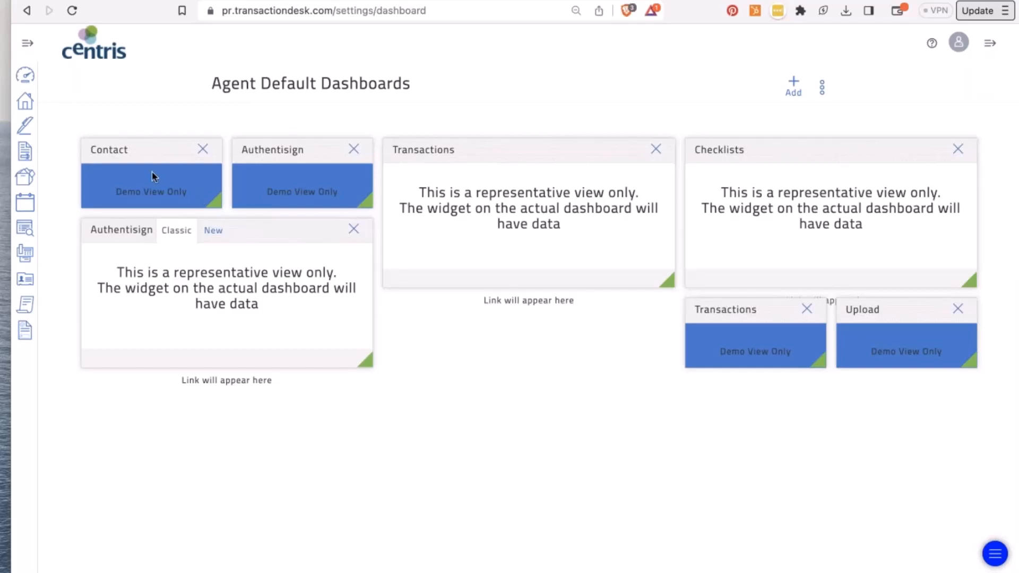
pyautogui.click(25, 75)
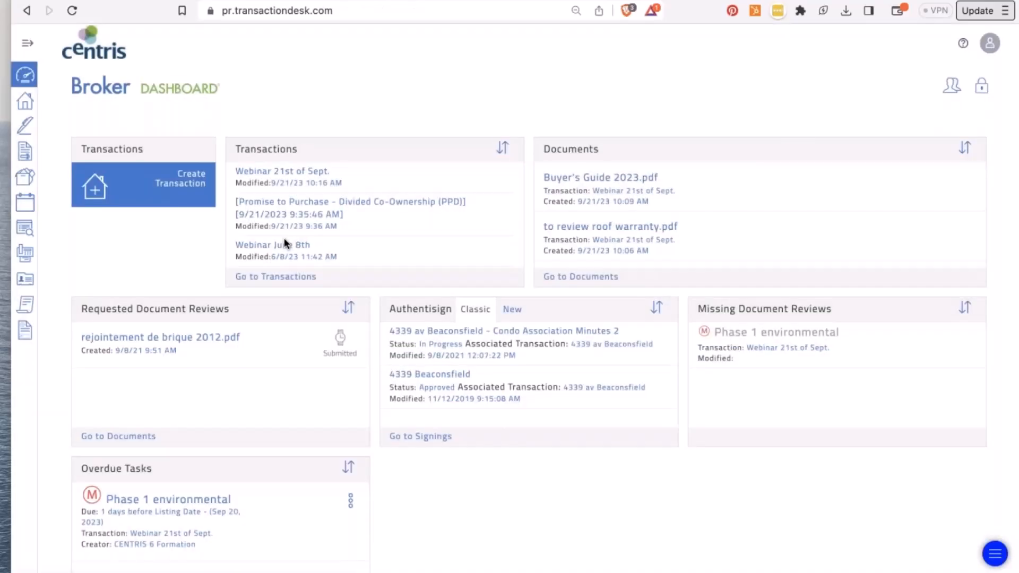
# - Open the Webinar June 8th transaction and unlock its dashboard for editing
pyautogui.click(274, 246)
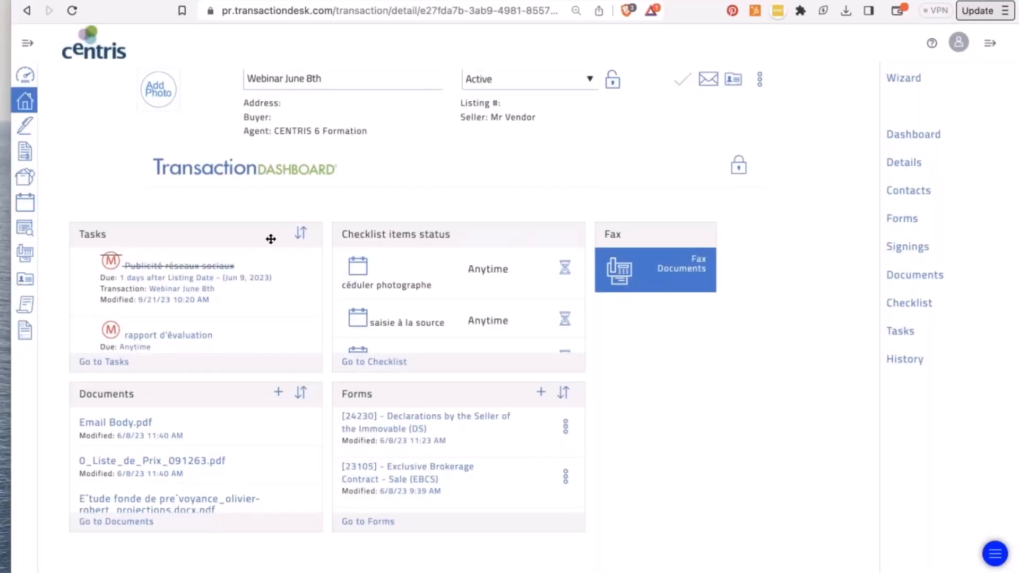
pyautogui.click(739, 166)
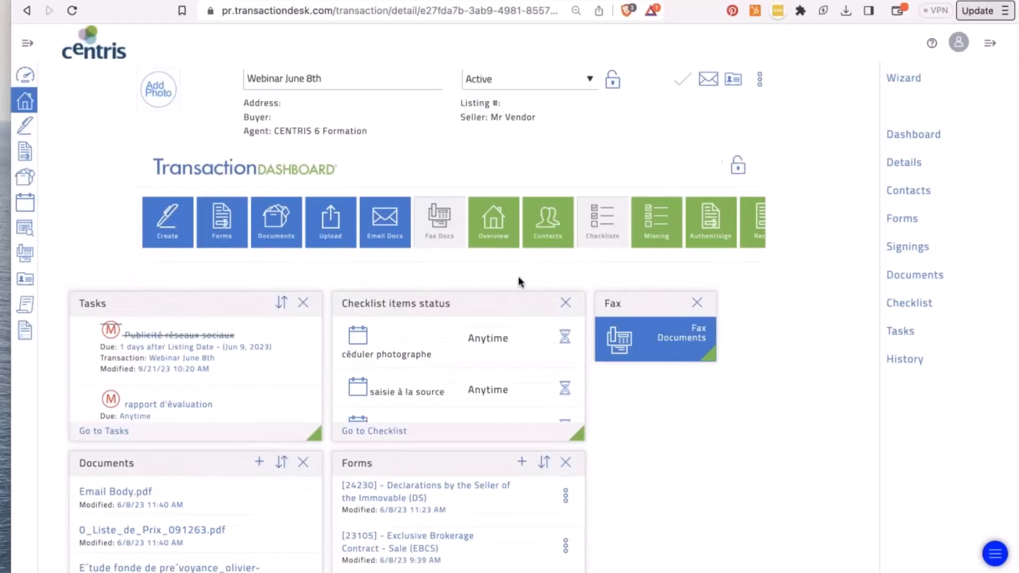
pyautogui.click(27, 44)
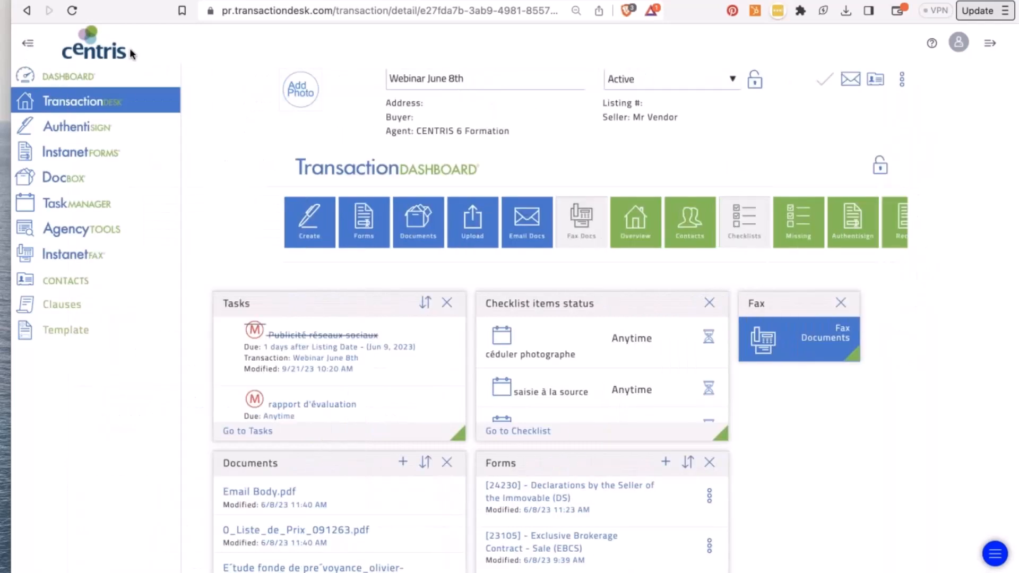
pyautogui.click(27, 43)
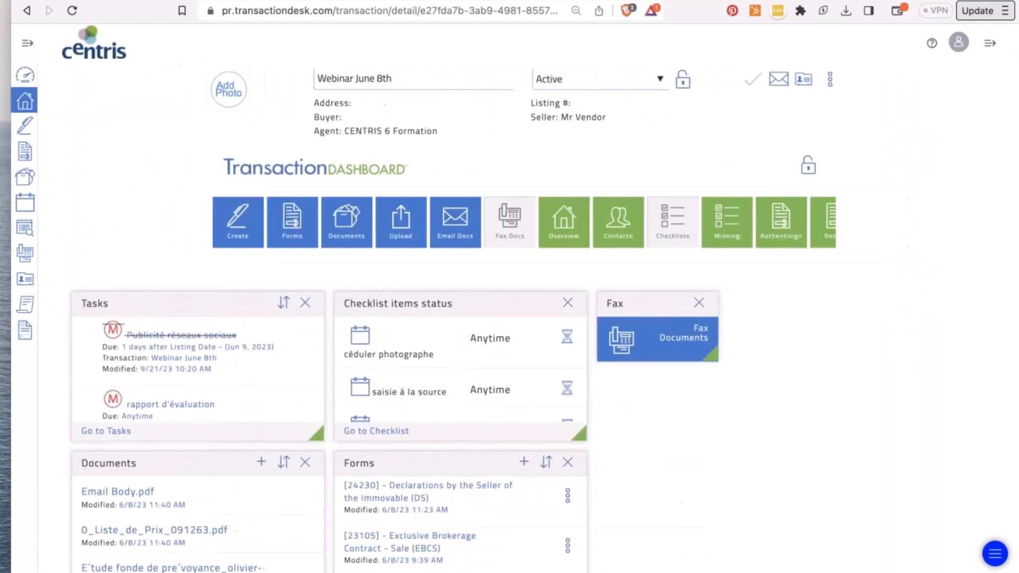
pyautogui.doubleClick(380, 79)
pyautogui.click(380, 78)
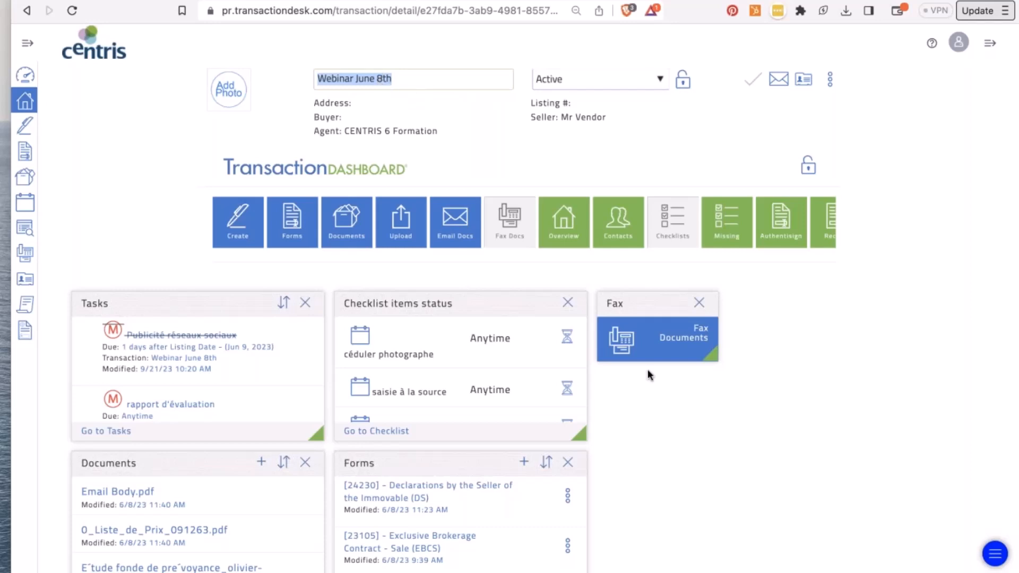
pyautogui.click(526, 305)
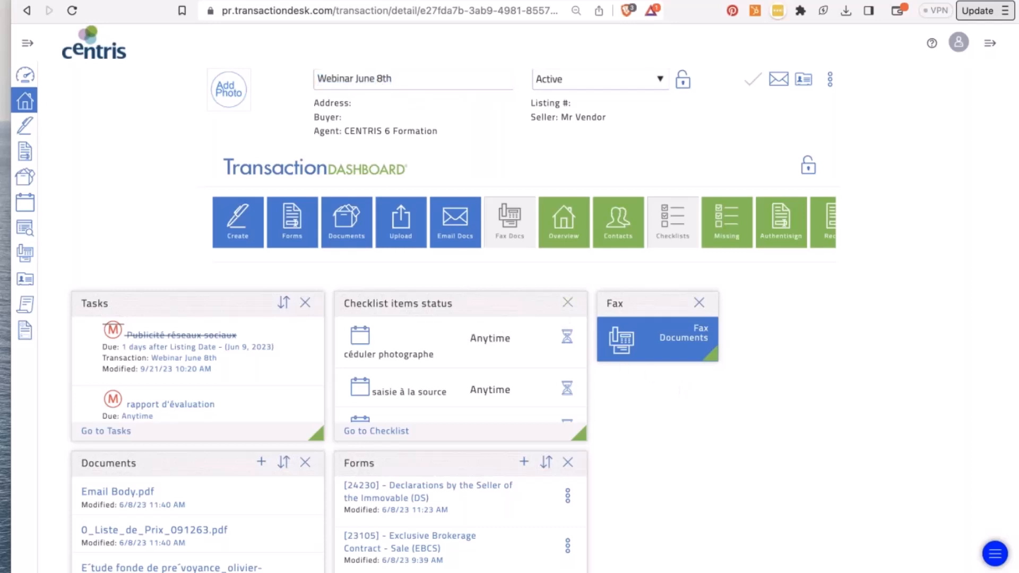
# - Swap the Fax widget for Detail Overview and lock the transaction dashboard layout
pyautogui.click(699, 304)
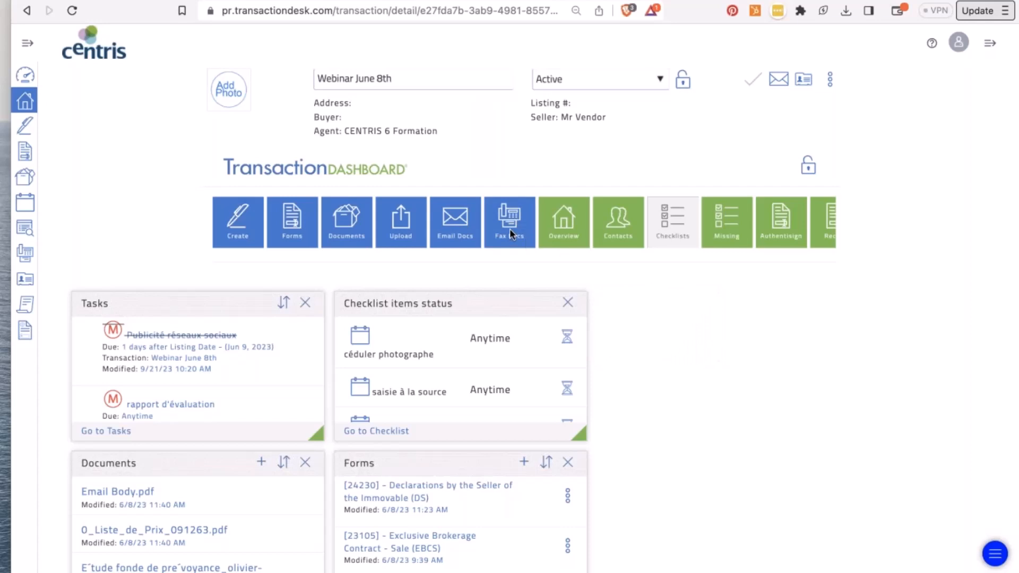
pyautogui.click(552, 231)
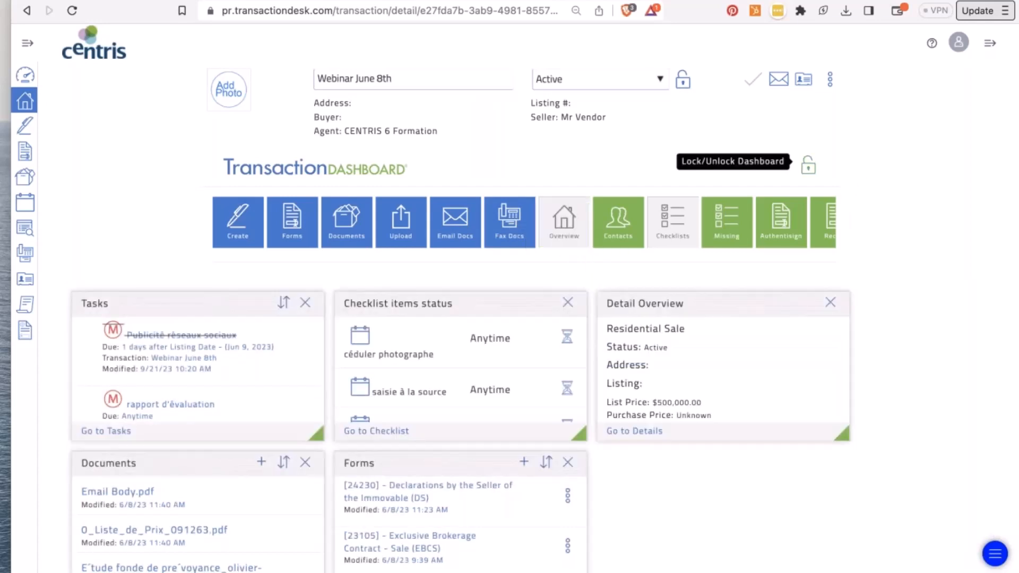
pyautogui.click(810, 163)
# - Return to the Broker Dashboard, leave it locked, and open Setup from the account menu
pyautogui.click(26, 75)
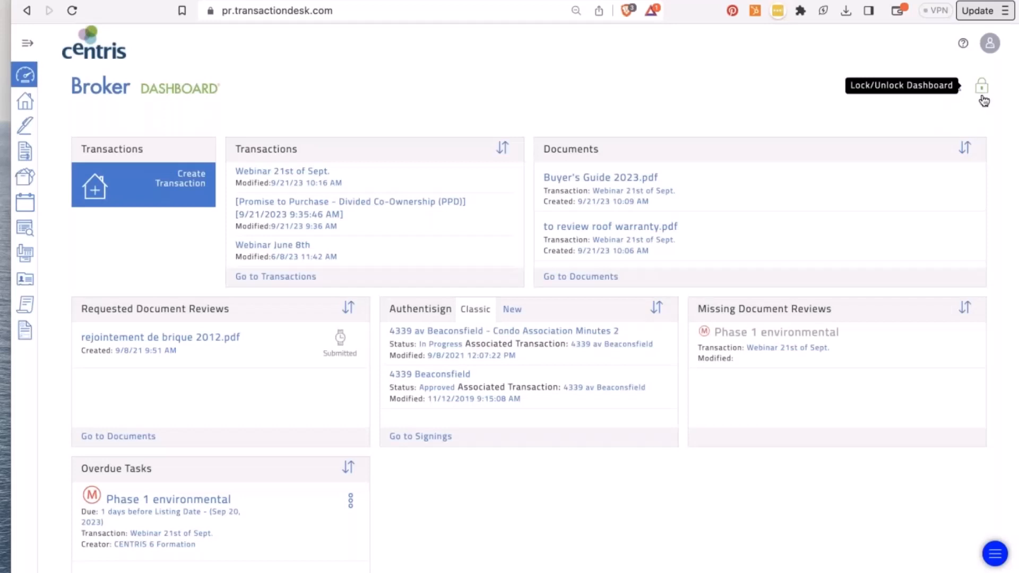
pyautogui.click(982, 95)
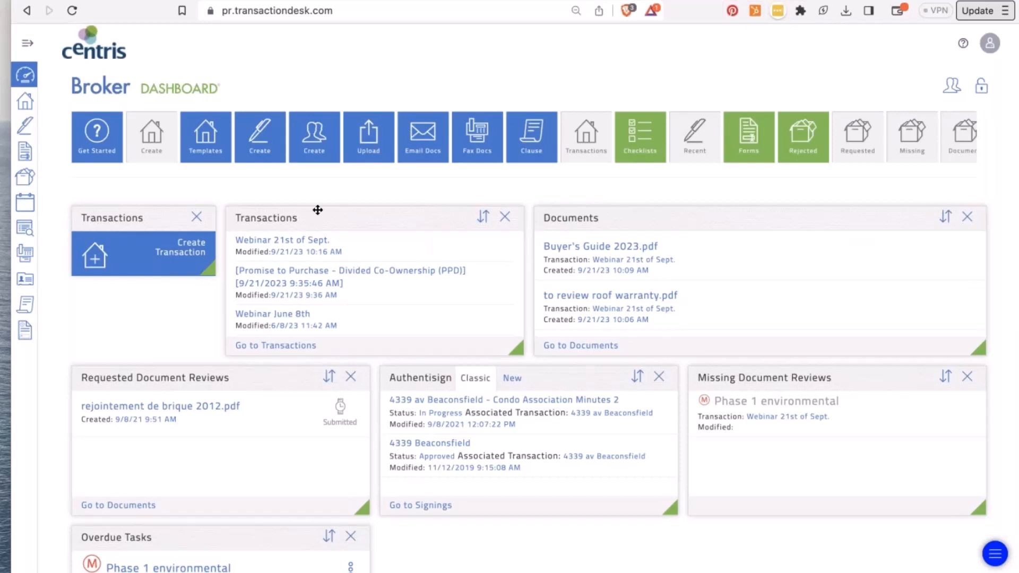
pyautogui.click(982, 86)
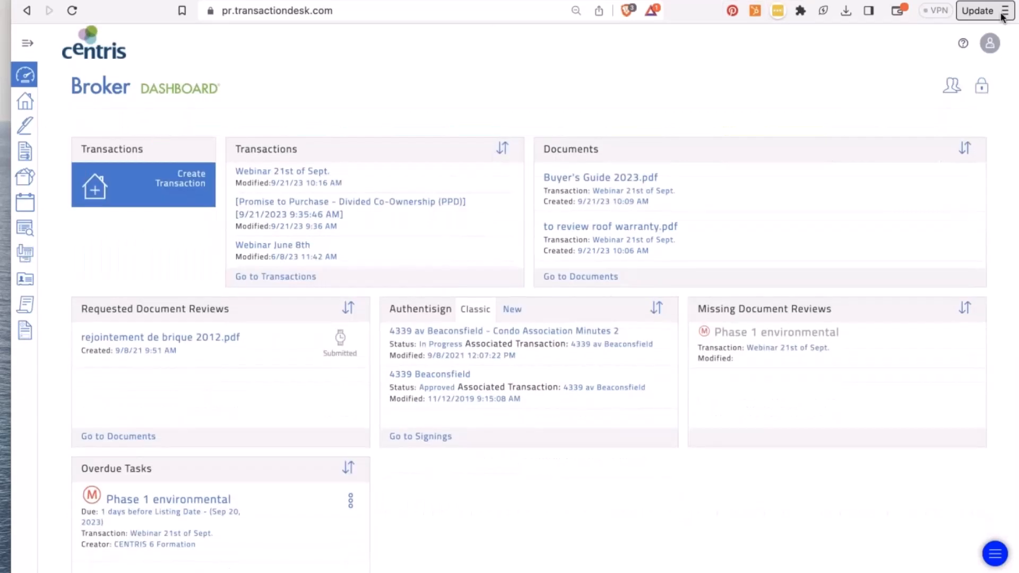
pyautogui.click(986, 43)
pyautogui.click(933, 72)
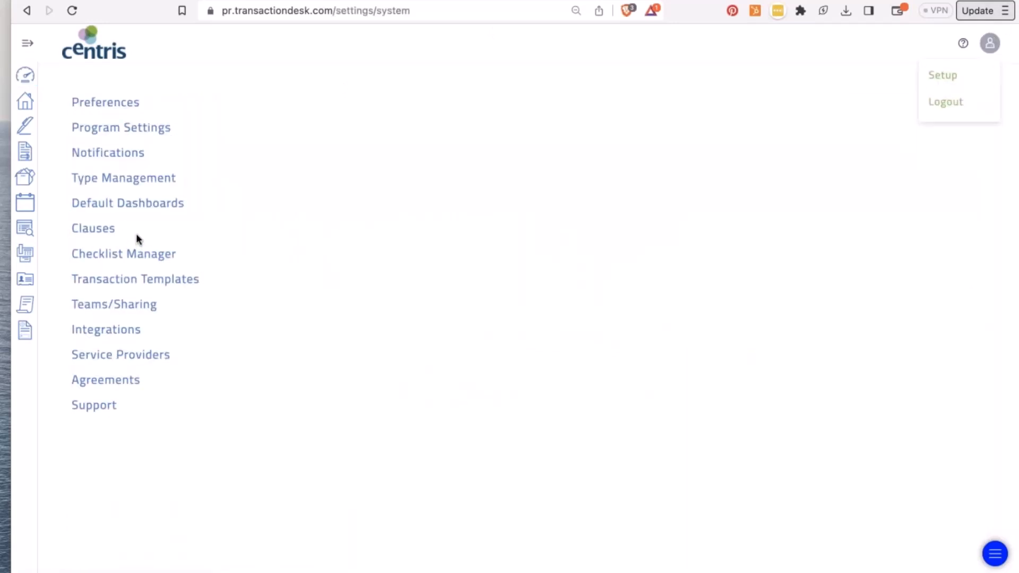
# - Browse the System Clauses and Anglais/English clause folders, then return to the top level
pyautogui.click(98, 229)
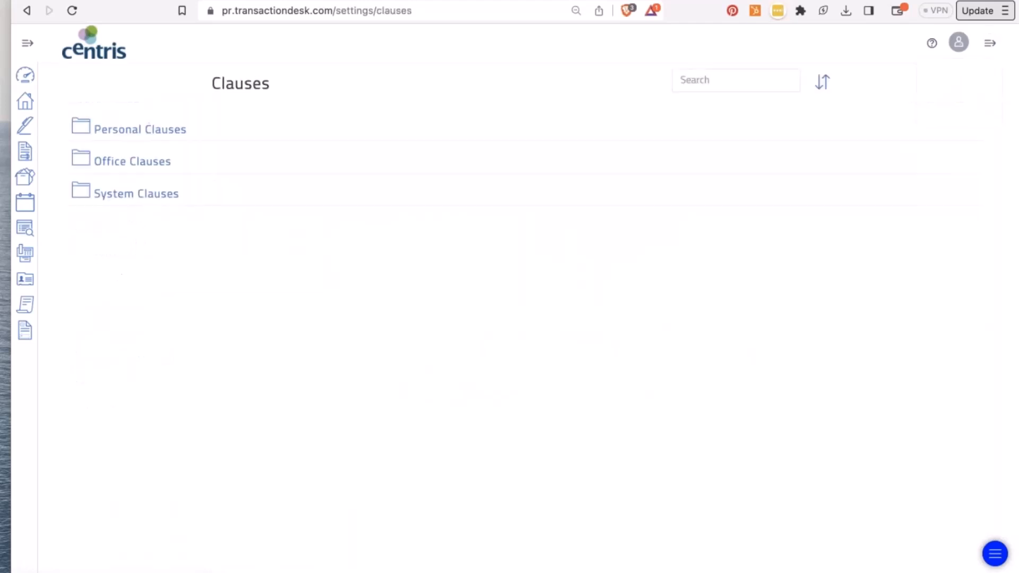
pyautogui.click(145, 195)
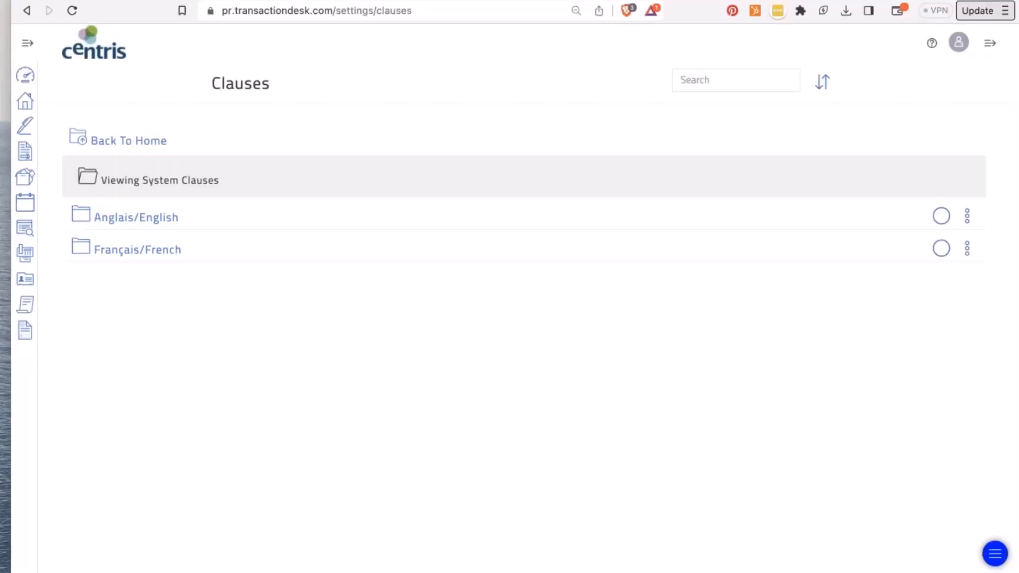
pyautogui.click(146, 219)
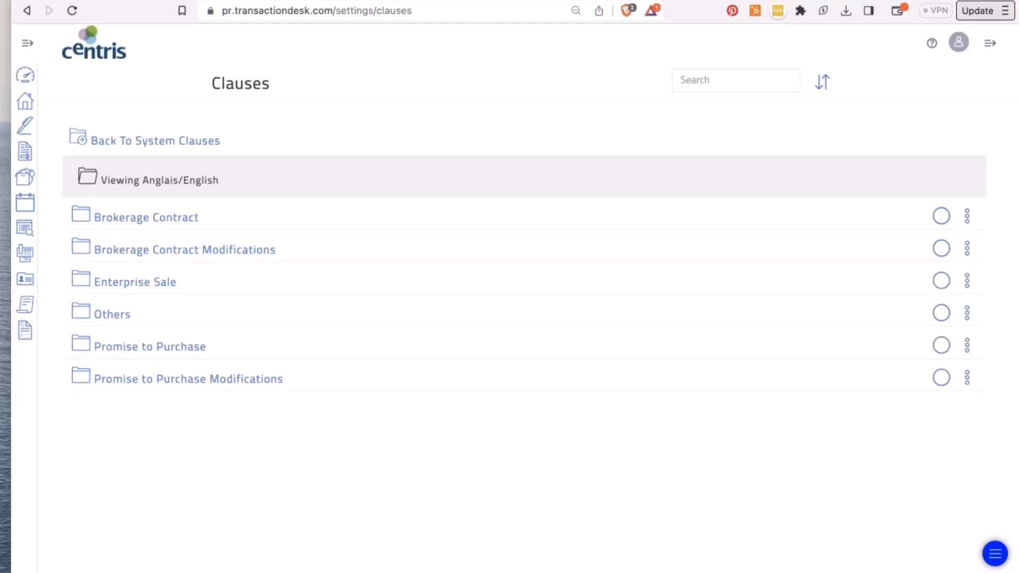
pyautogui.click(119, 140)
pyautogui.click(119, 141)
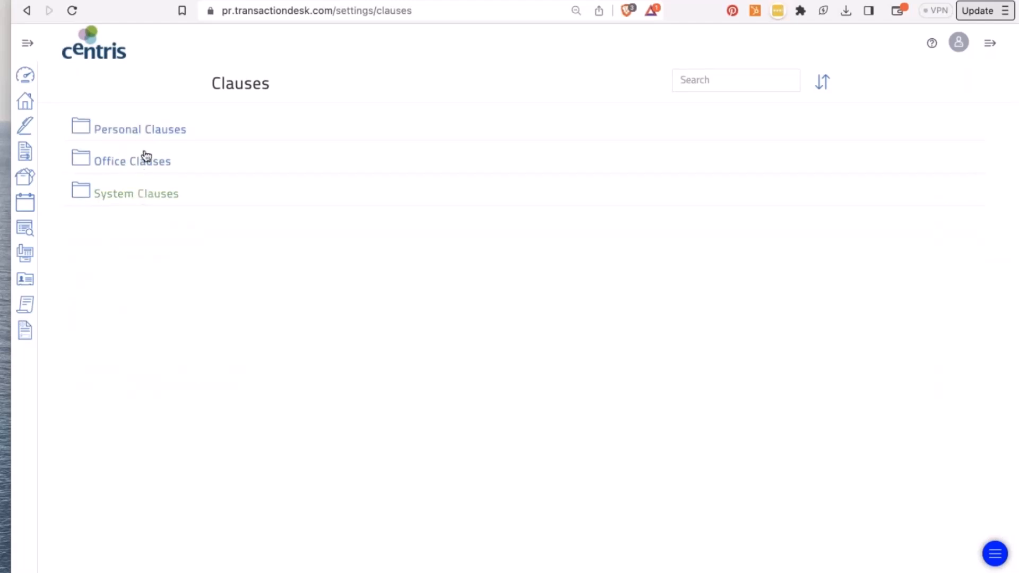
# - In Personal Clauses, start a new clause, discard it, and go back to settings
pyautogui.click(149, 130)
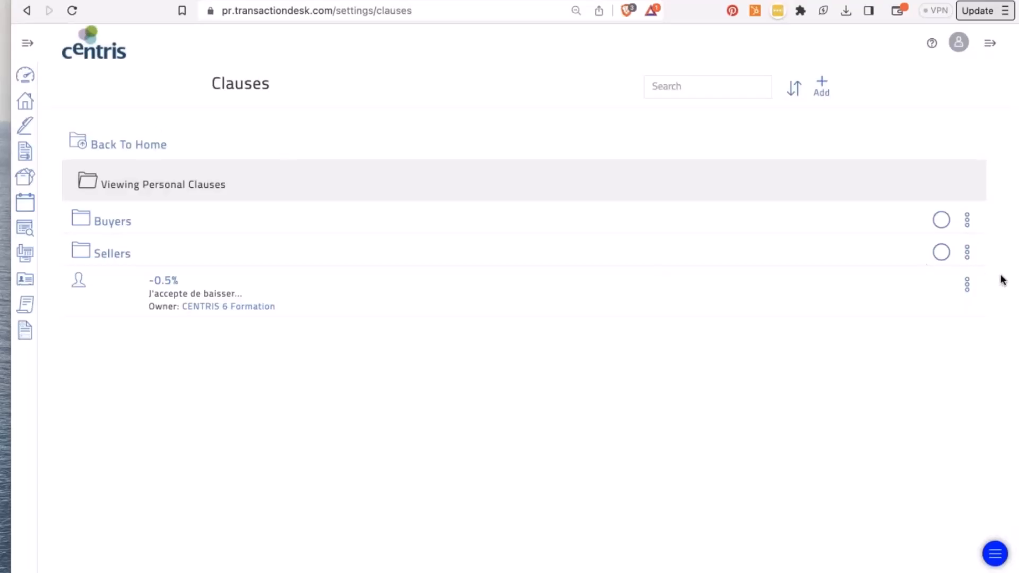
pyautogui.click(822, 89)
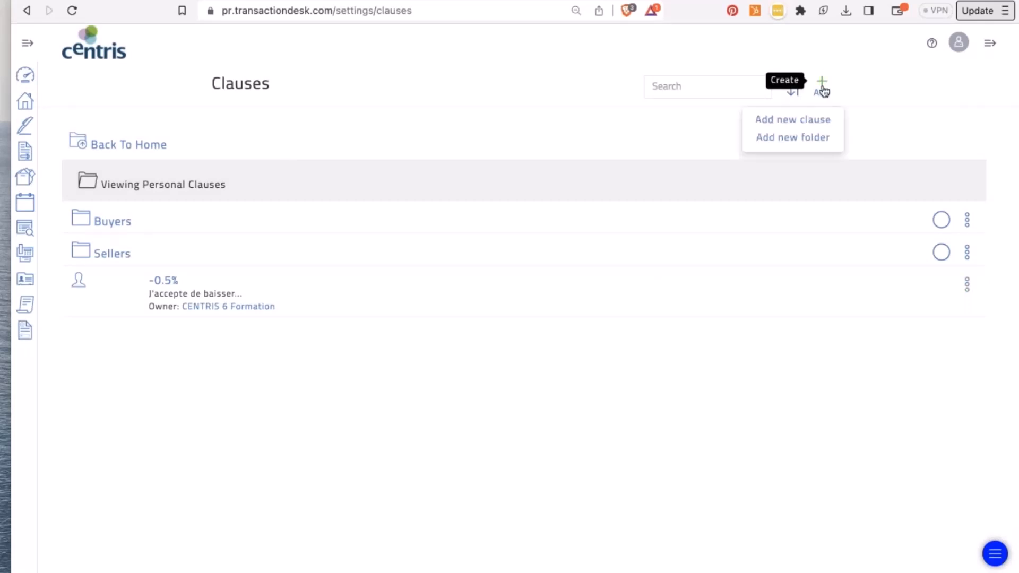
pyautogui.click(793, 119)
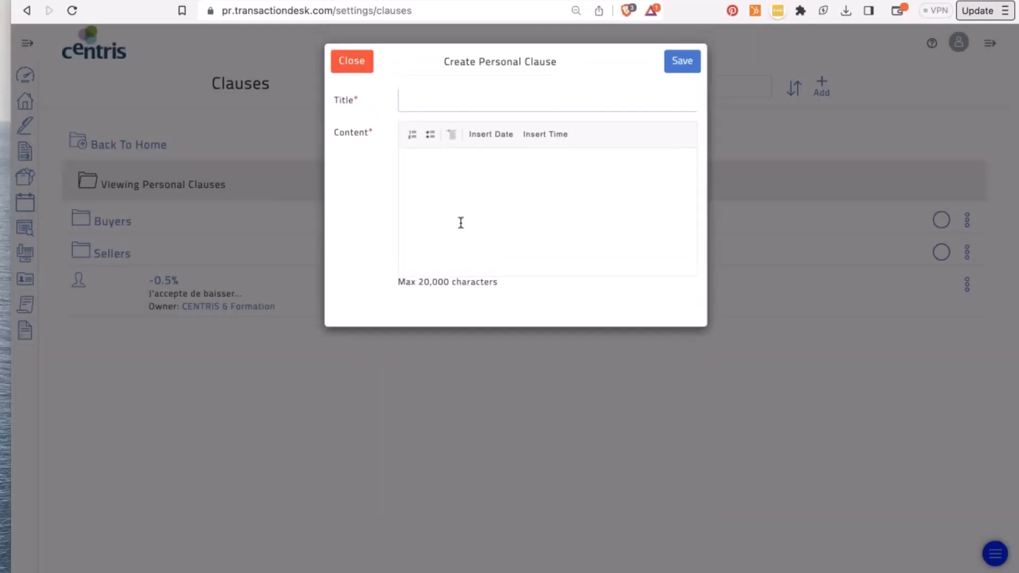
pyautogui.click(354, 63)
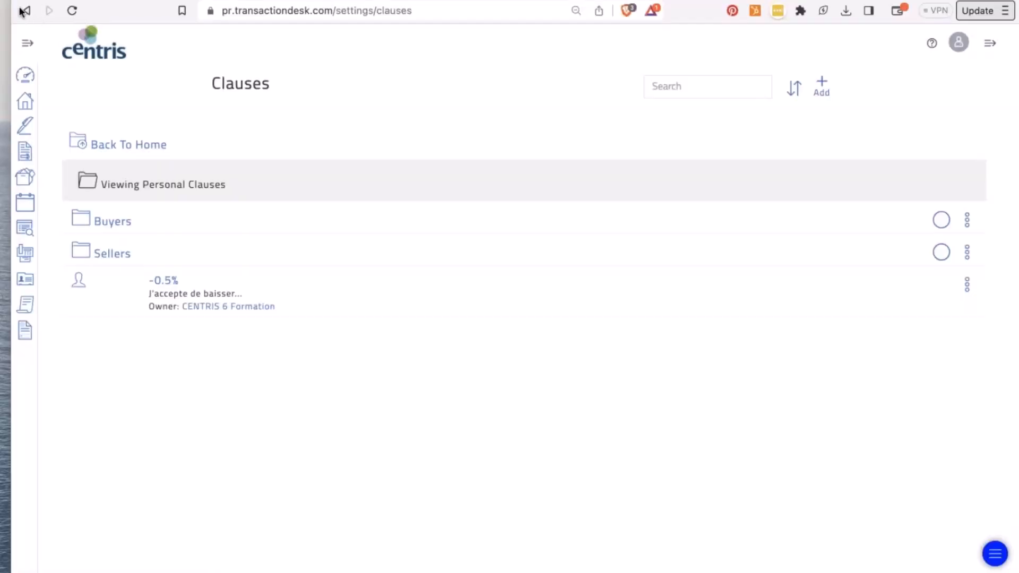
pyautogui.click(24, 11)
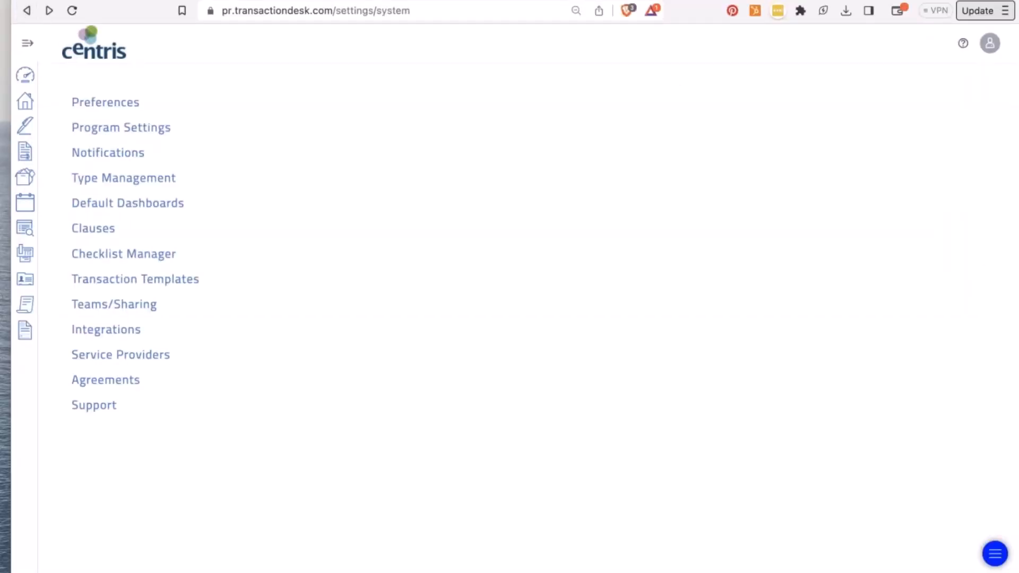
# - Review the Checklist Manager, cancel a new checklist, and open Transaction Templates
pyautogui.click(138, 257)
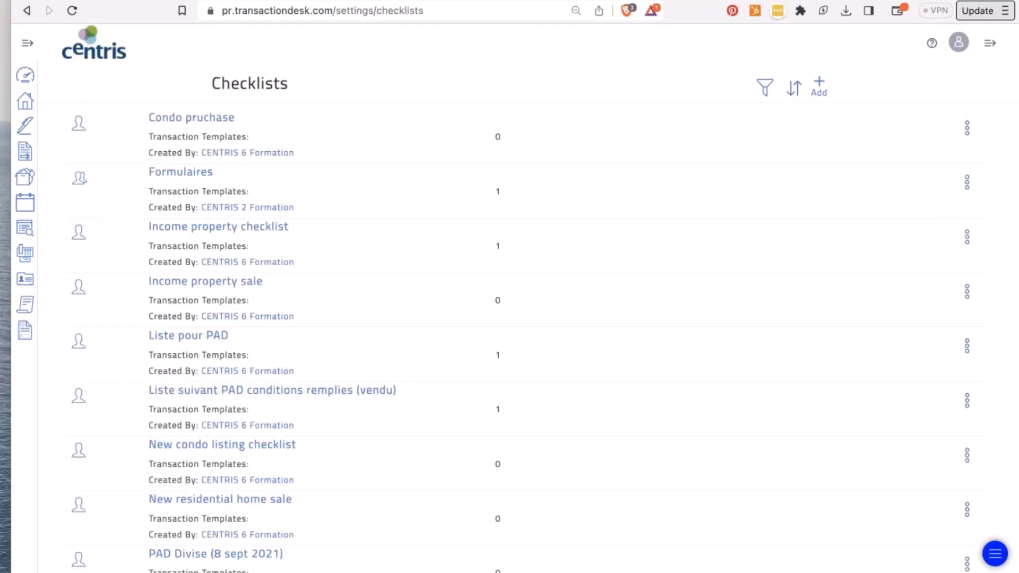
pyautogui.scroll(-3, 510, 340)
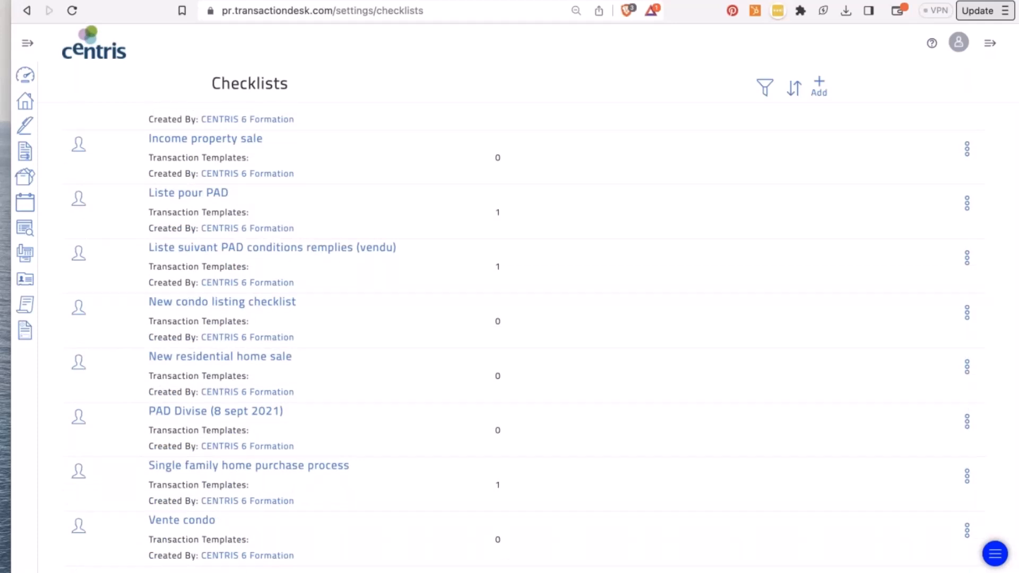
pyautogui.click(820, 85)
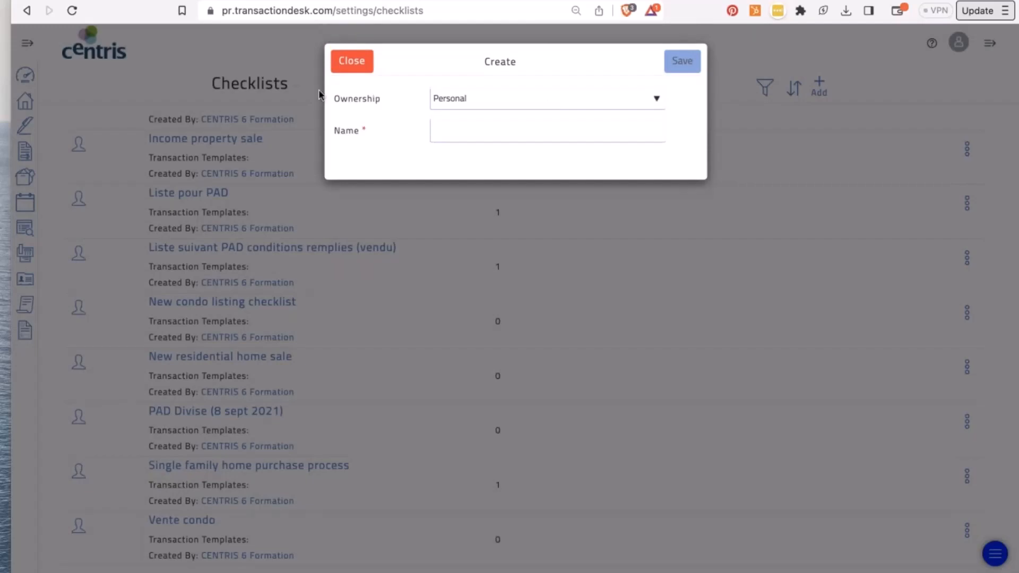
pyautogui.click(363, 64)
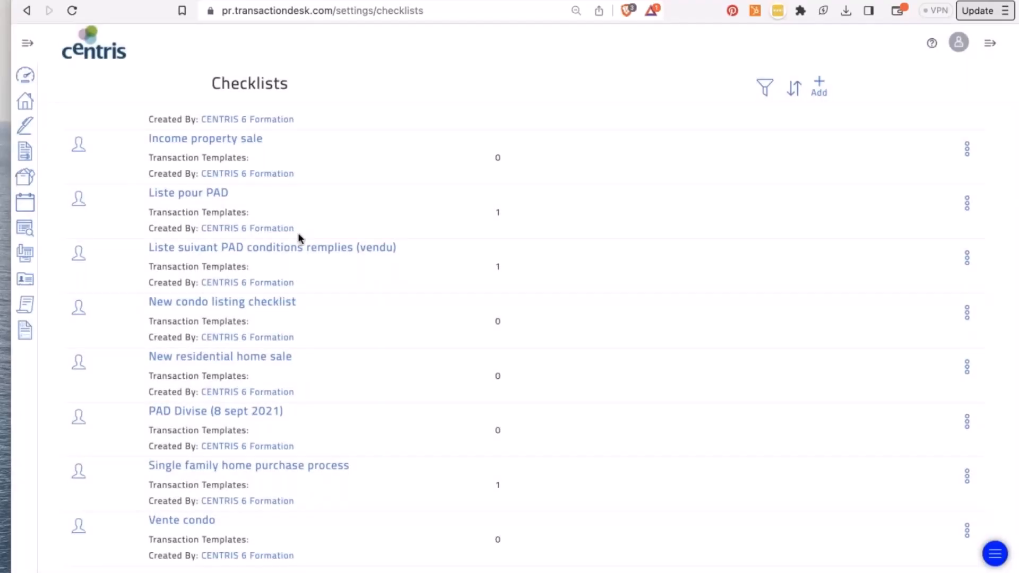
pyautogui.scroll(3, 298, 233)
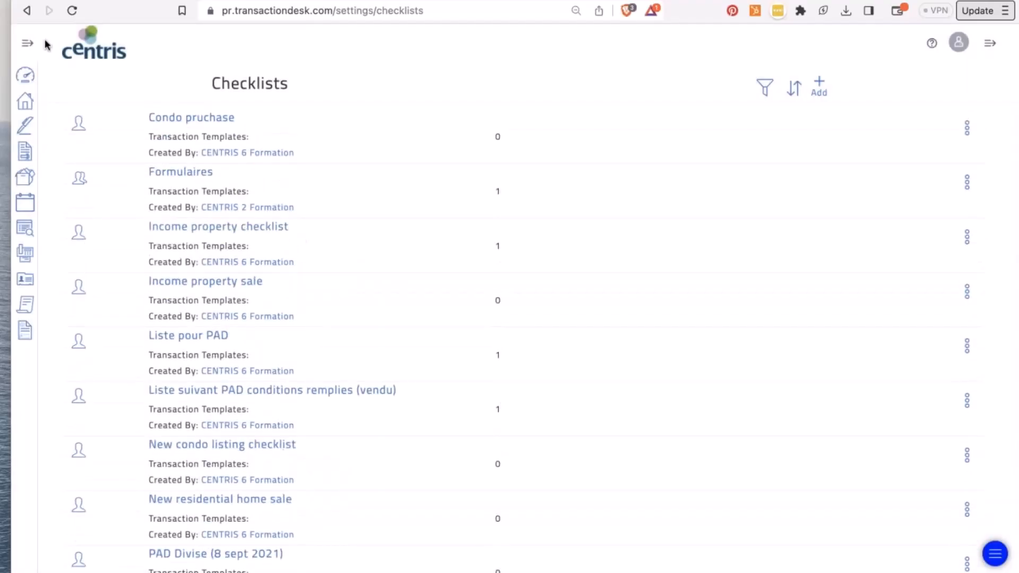
pyautogui.click(27, 10)
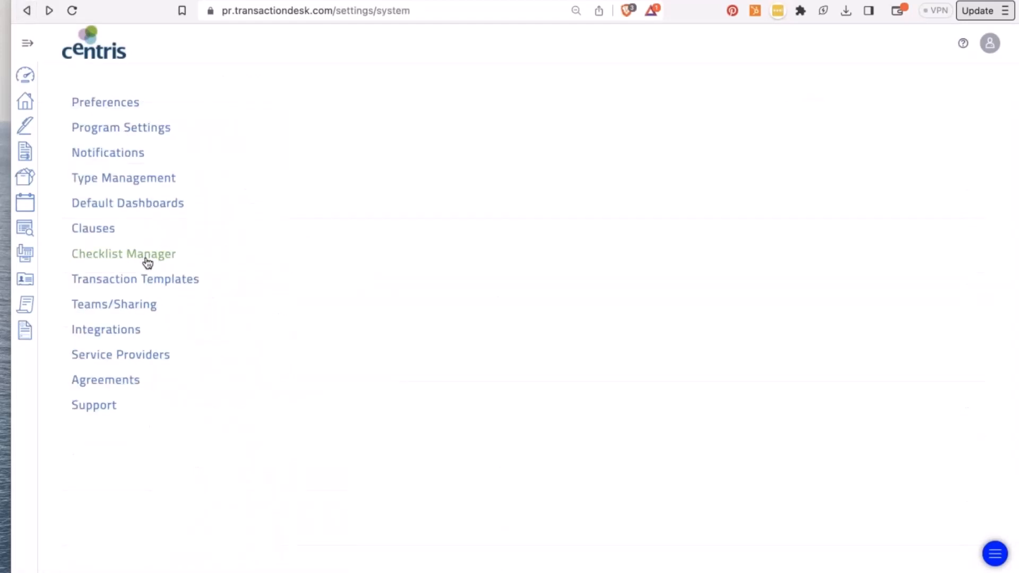
pyautogui.click(136, 279)
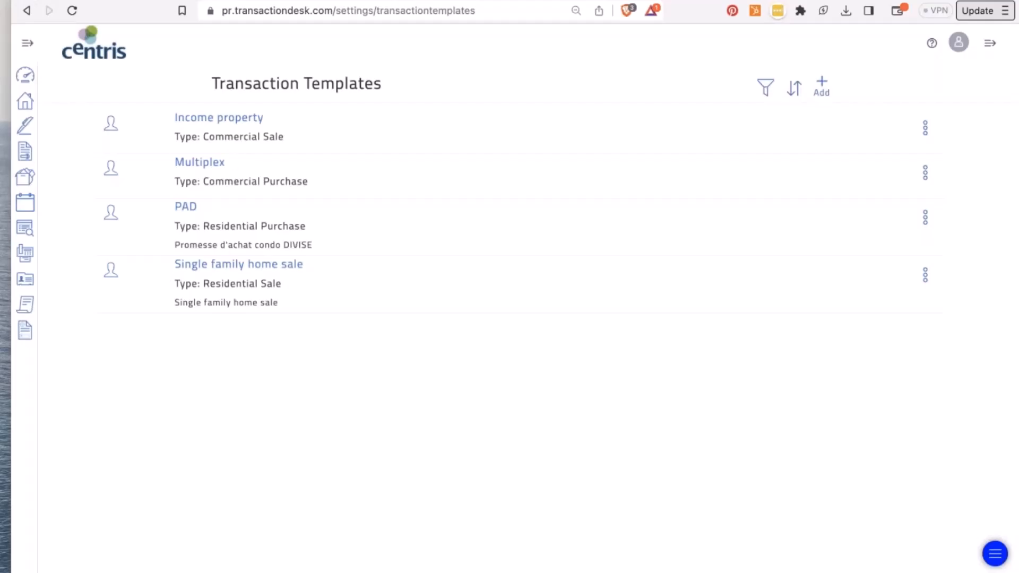
# - Open the Income property template and expand then collapse its Checklists and Forms
pyautogui.click(244, 118)
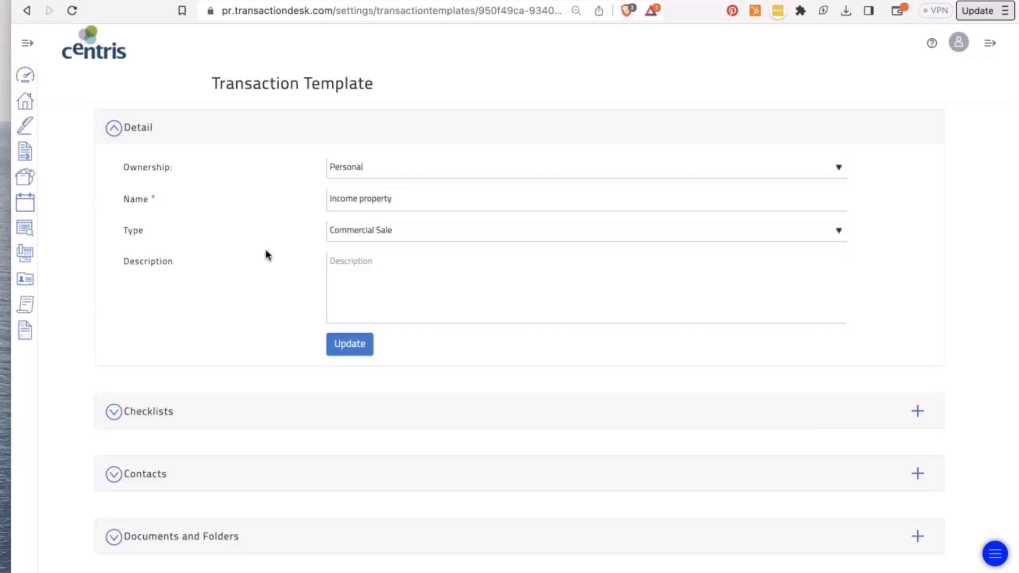
pyautogui.scroll(-3, 268, 255)
pyautogui.click(242, 283)
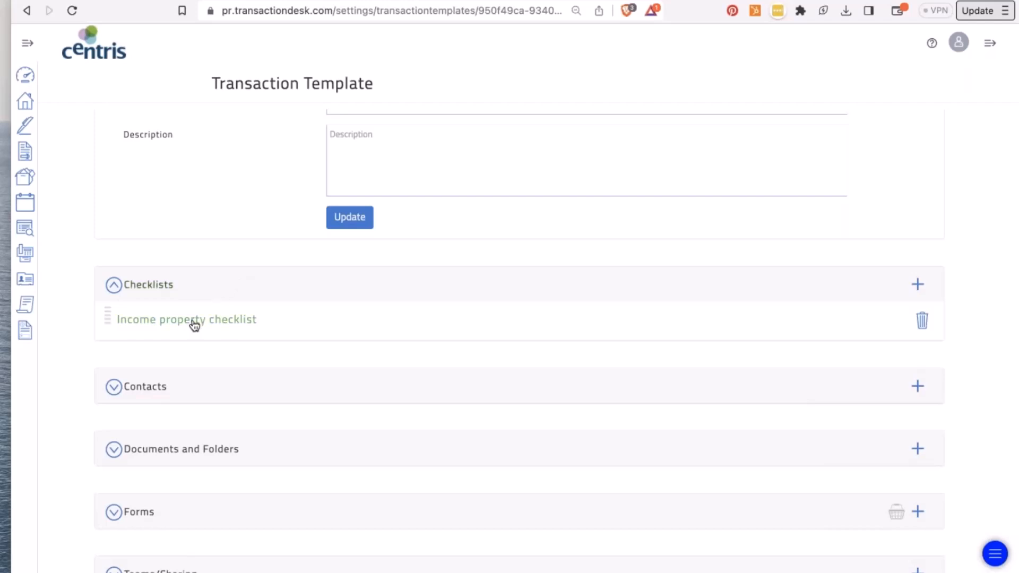
pyautogui.click(212, 289)
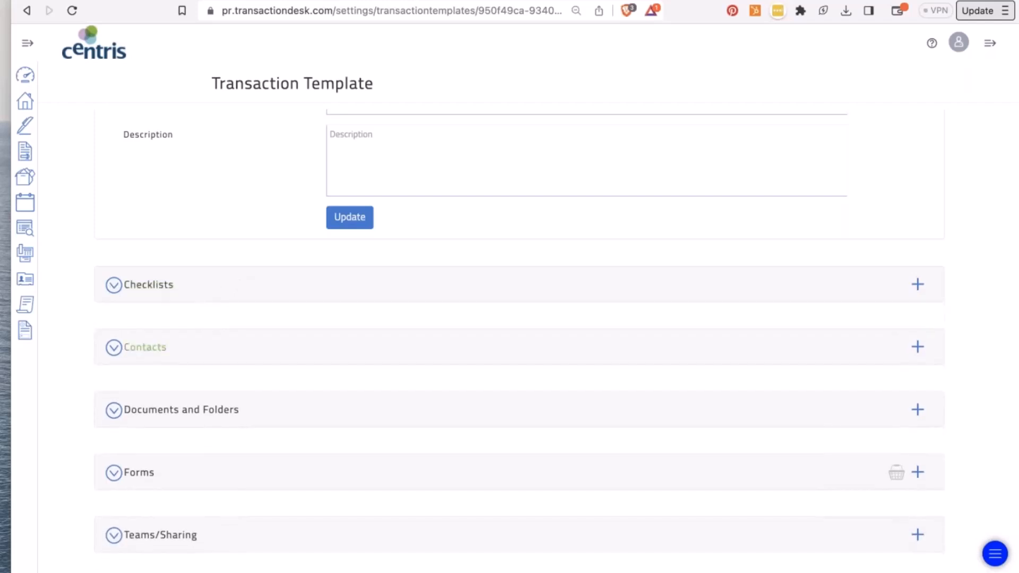
pyautogui.click(127, 473)
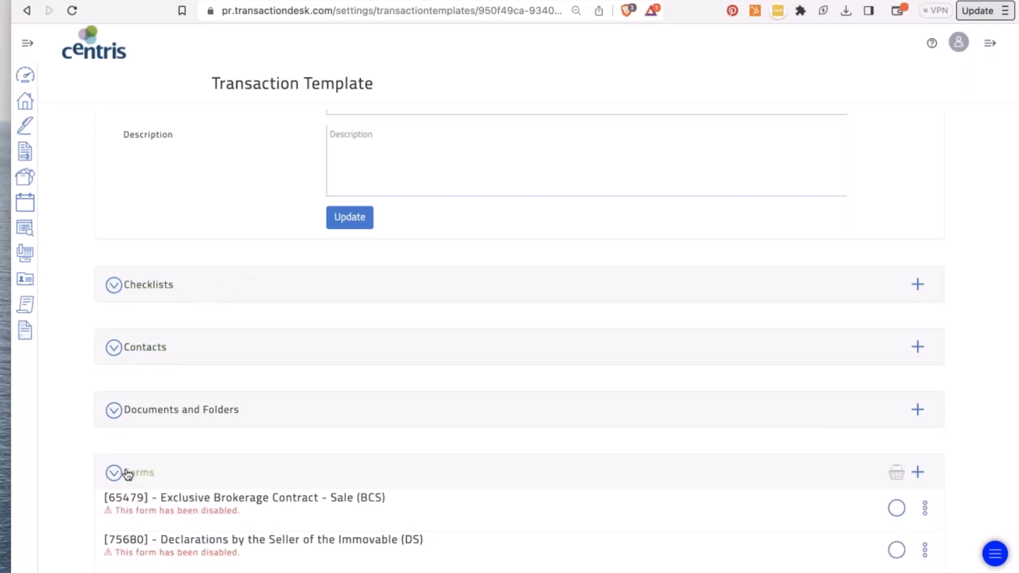
pyautogui.scroll(-3, 127, 473)
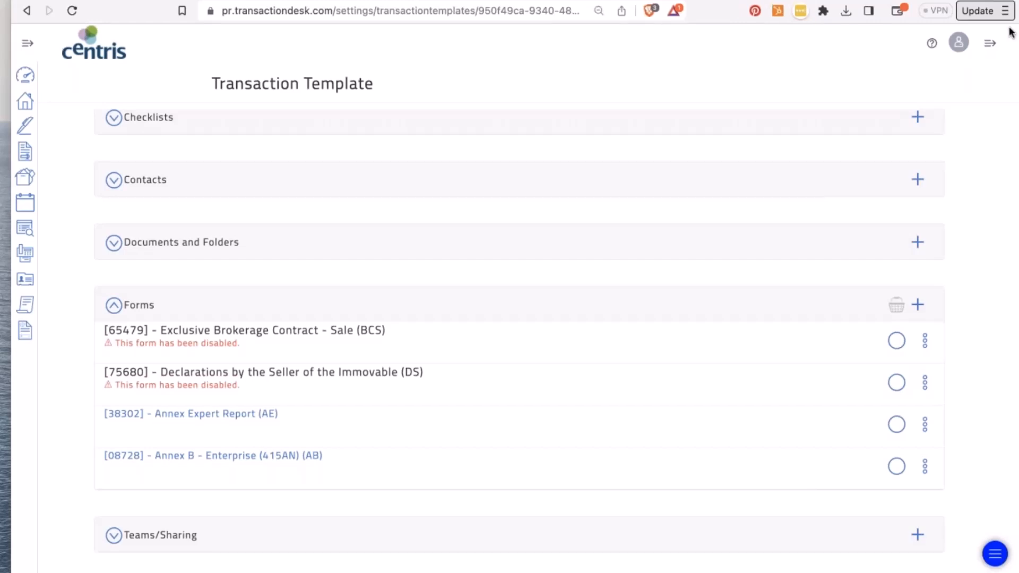
pyautogui.click(114, 305)
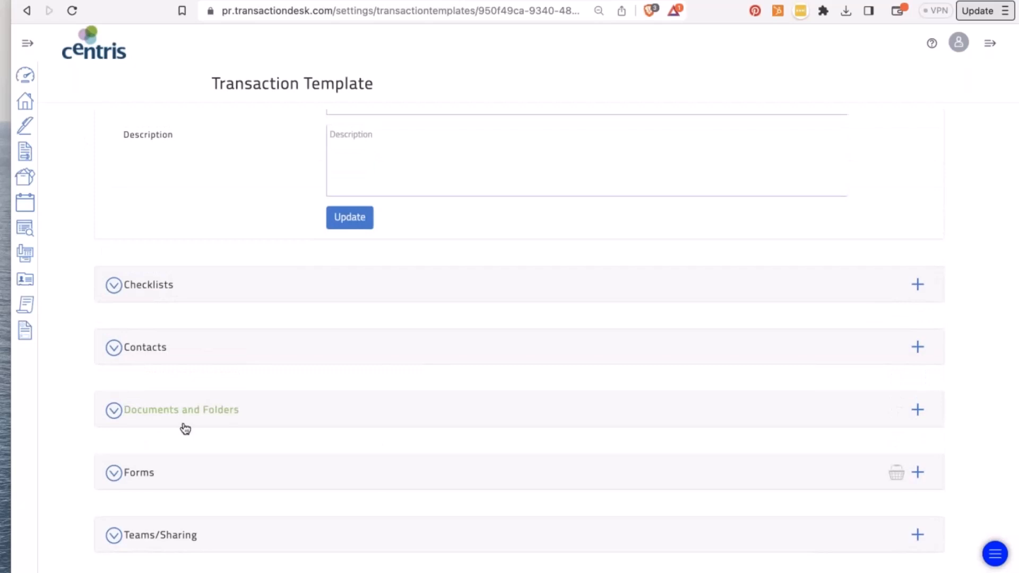
# - Show the template's Teams/Sharing, hide the Detail section, and return to the settings list
pyautogui.click(114, 537)
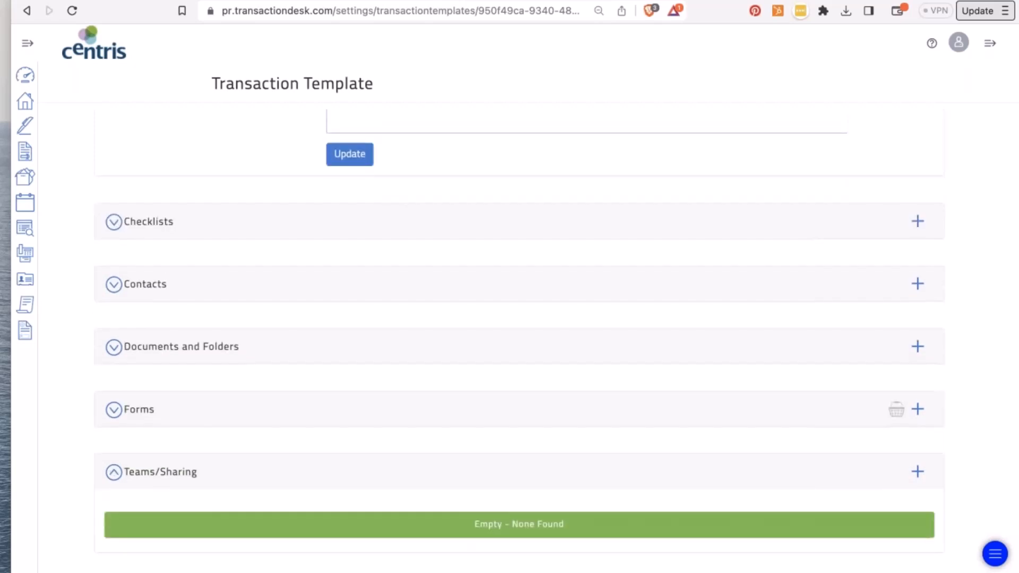
pyautogui.scroll(4, 108, 422)
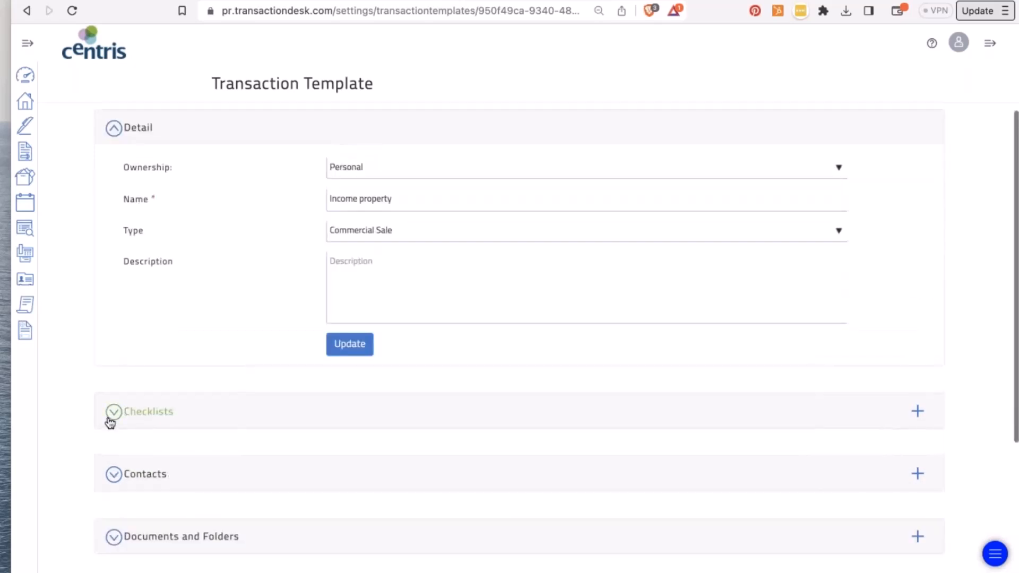
pyautogui.click(114, 127)
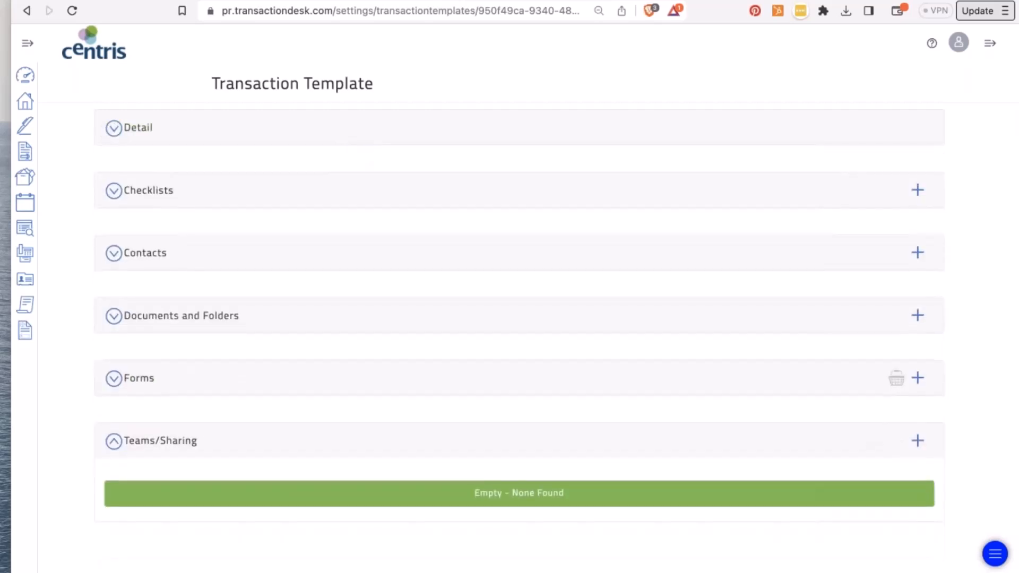
pyautogui.click(29, 11)
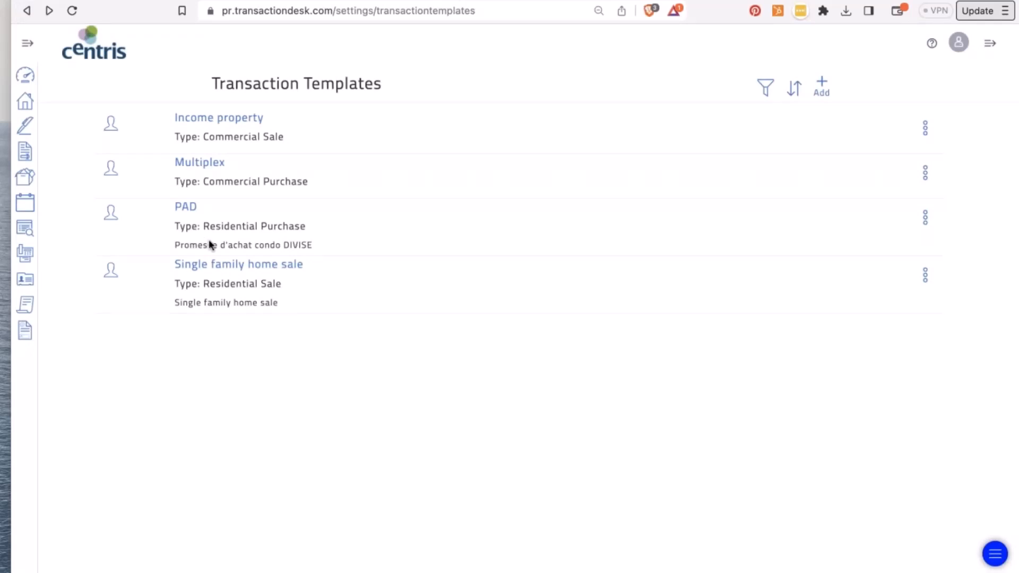
pyautogui.click(26, 10)
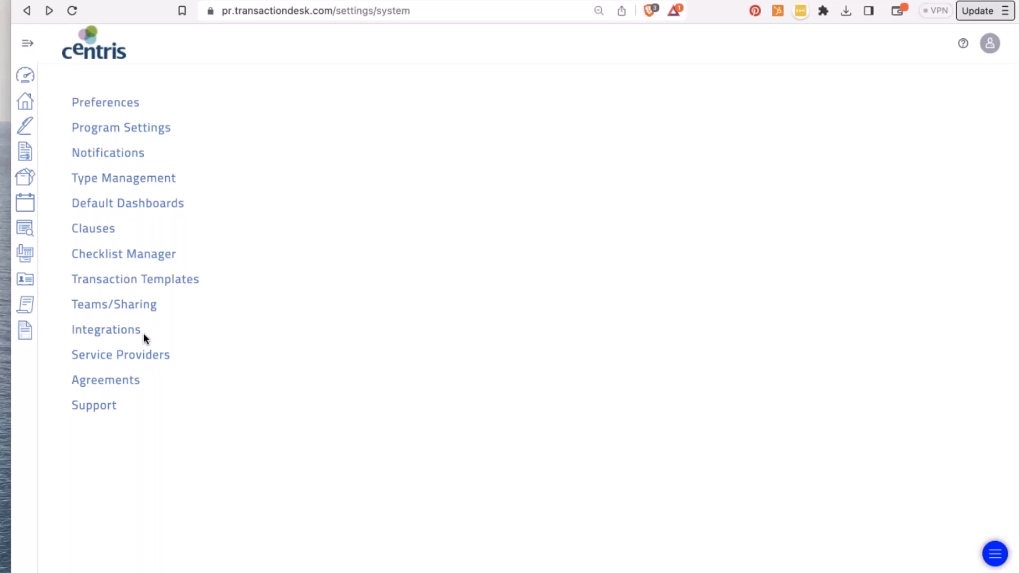
# - Open the VACATION REPLACEMENTS TEAM group in team and sharing settings
pyautogui.click(131, 306)
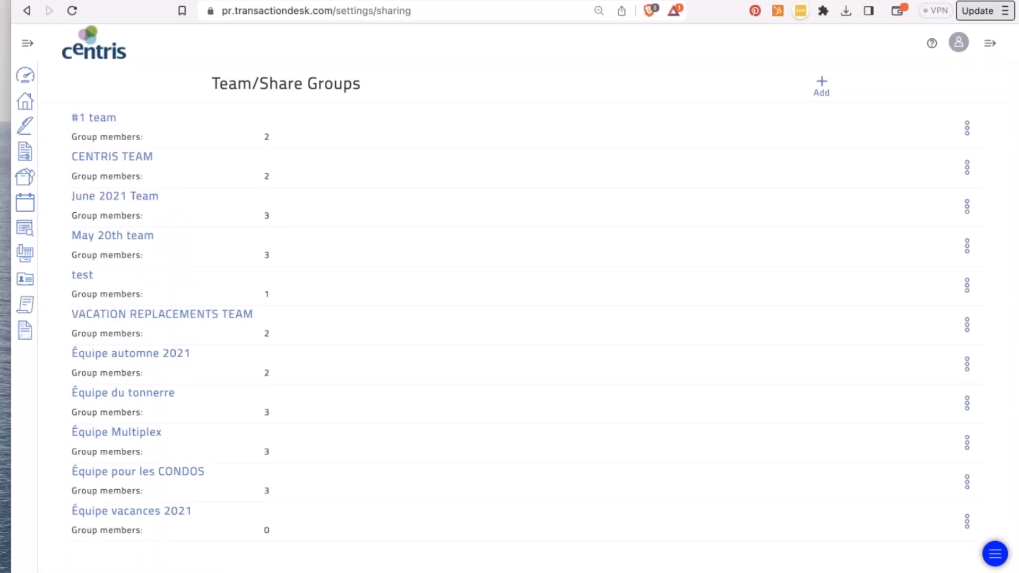
pyautogui.click(140, 318)
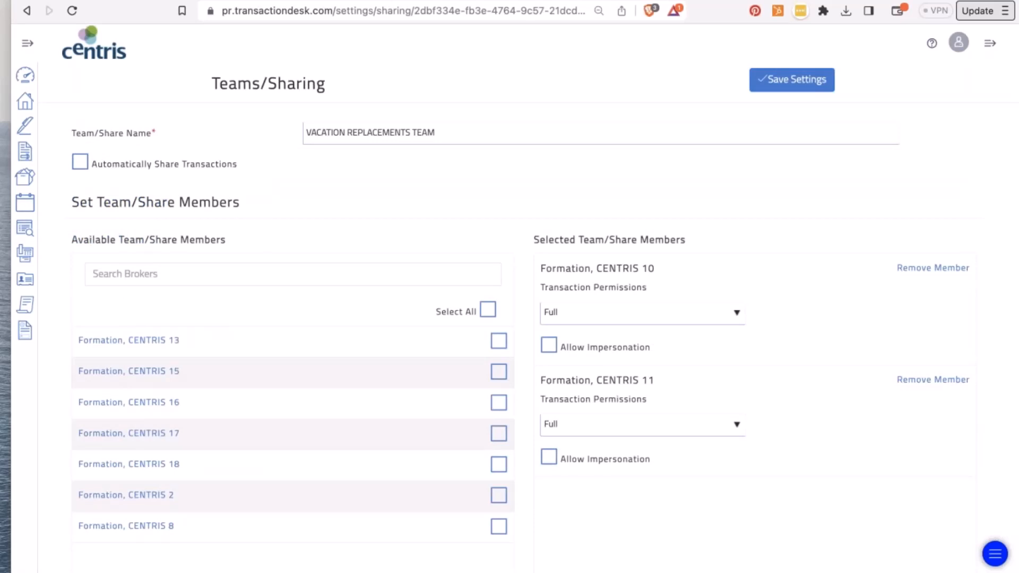
pyautogui.scroll(-1, 228, 321)
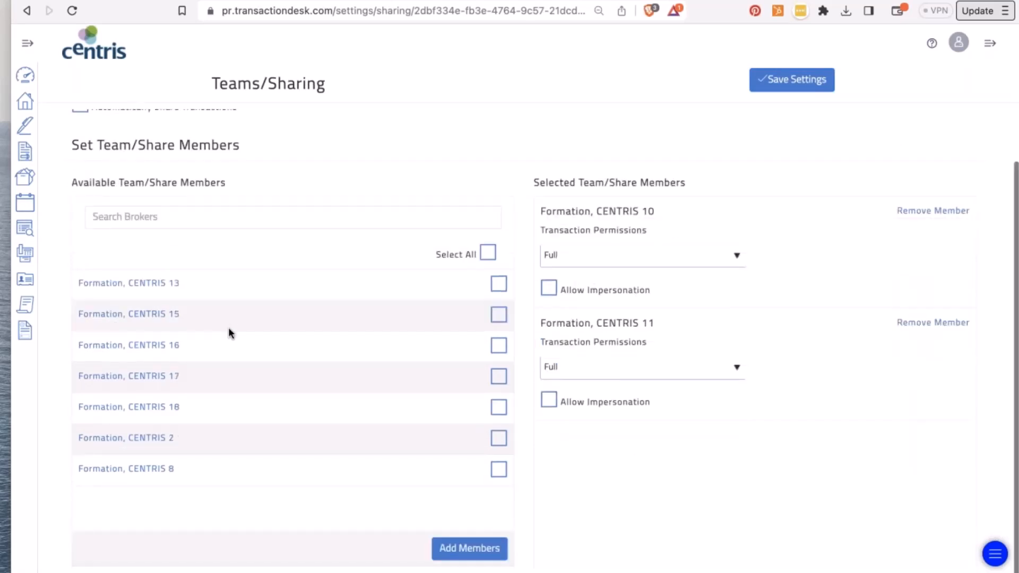
pyautogui.scroll(1, 412, 349)
pyautogui.scroll(-1, 412, 350)
# - Mark and unmark an available broker, keeping the first member's permission at Full
pyautogui.click(500, 316)
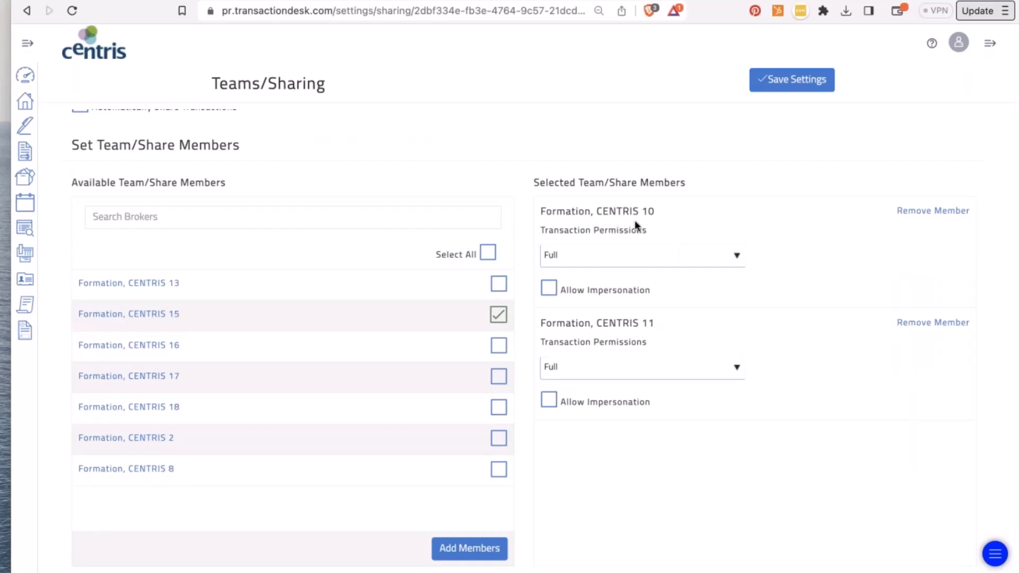
pyautogui.click(499, 316)
pyautogui.click(569, 259)
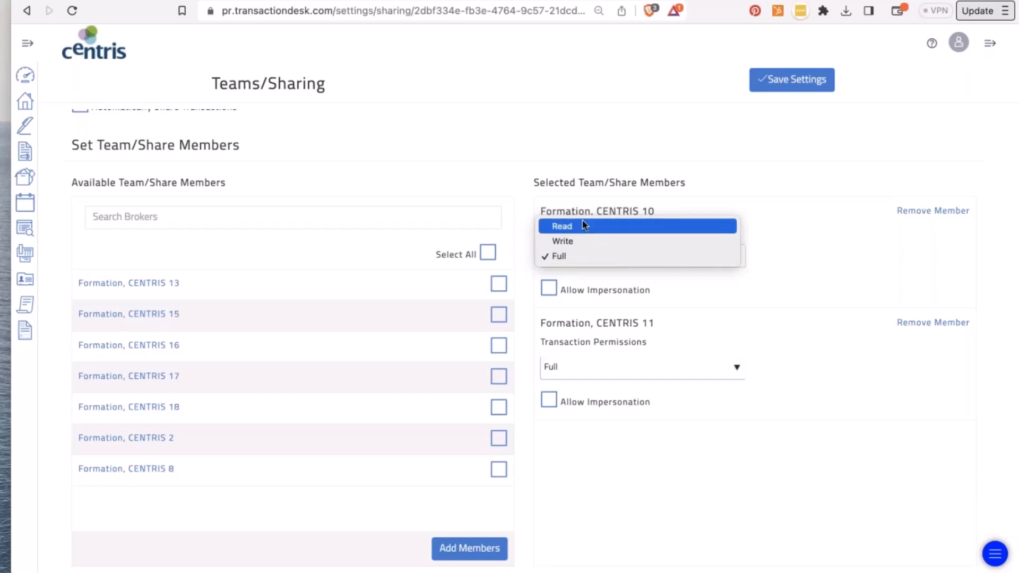
pyautogui.click(904, 276)
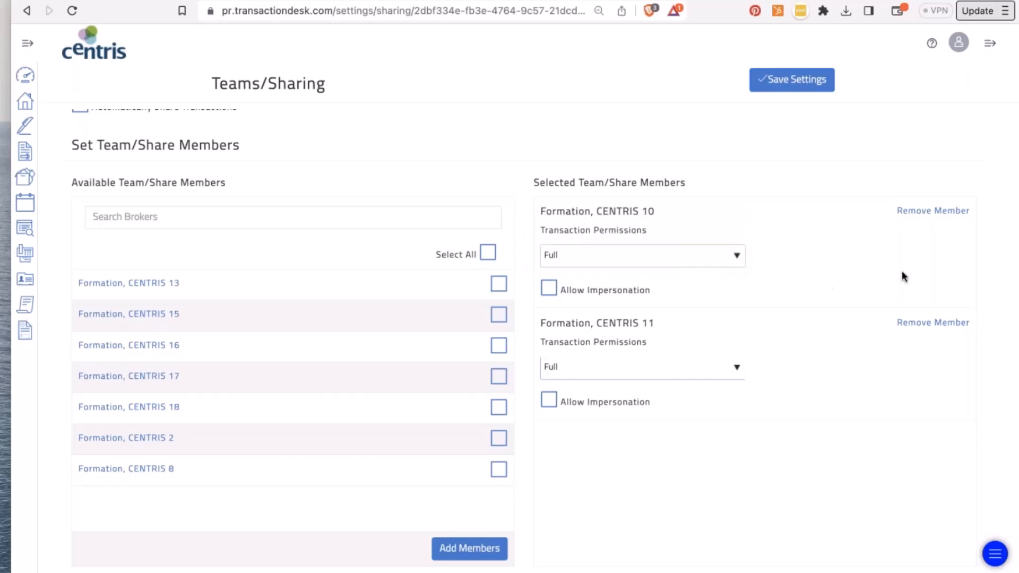
# - Toggle impersonation on then off for both members, then leave the team page
pyautogui.click(552, 292)
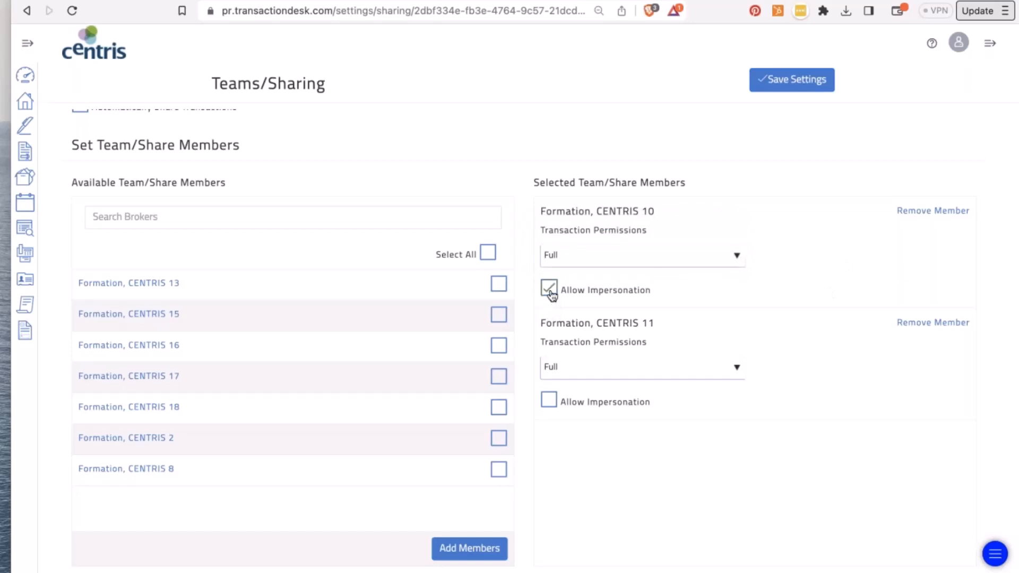
pyautogui.click(550, 406)
pyautogui.scroll(2, 550, 407)
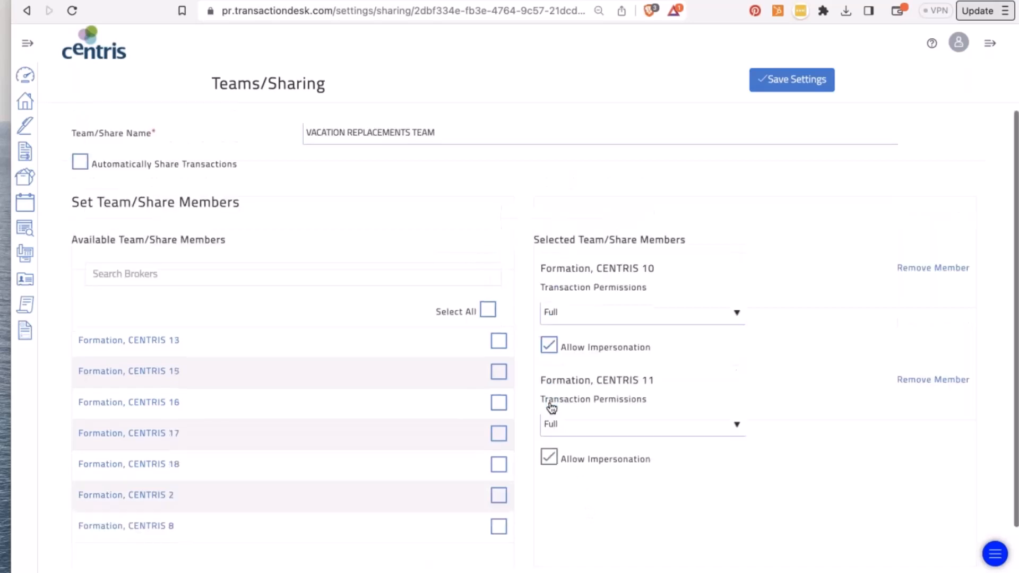
pyautogui.click(555, 459)
pyautogui.click(550, 350)
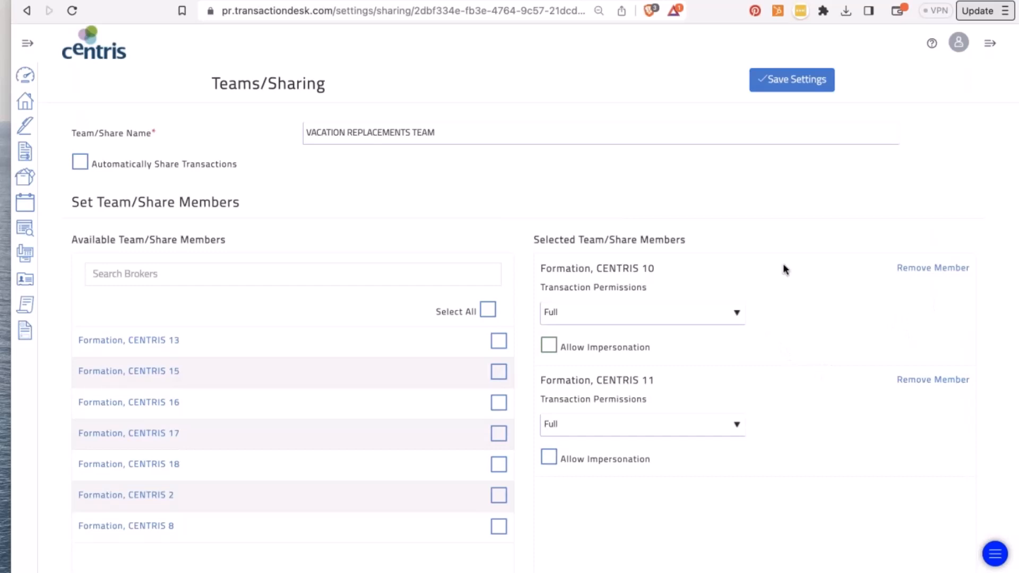
pyautogui.scroll(-2, 432, 295)
pyautogui.scroll(2, 431, 294)
pyautogui.click(27, 11)
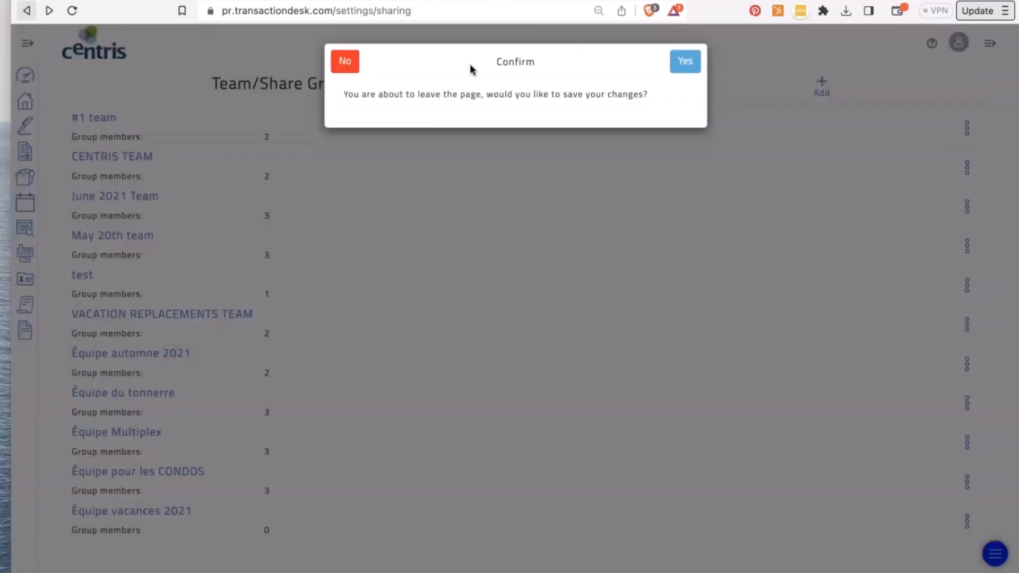
# - Decline saving team changes, view the Équipe Multiplex team, and go back to settings
pyautogui.click(345, 62)
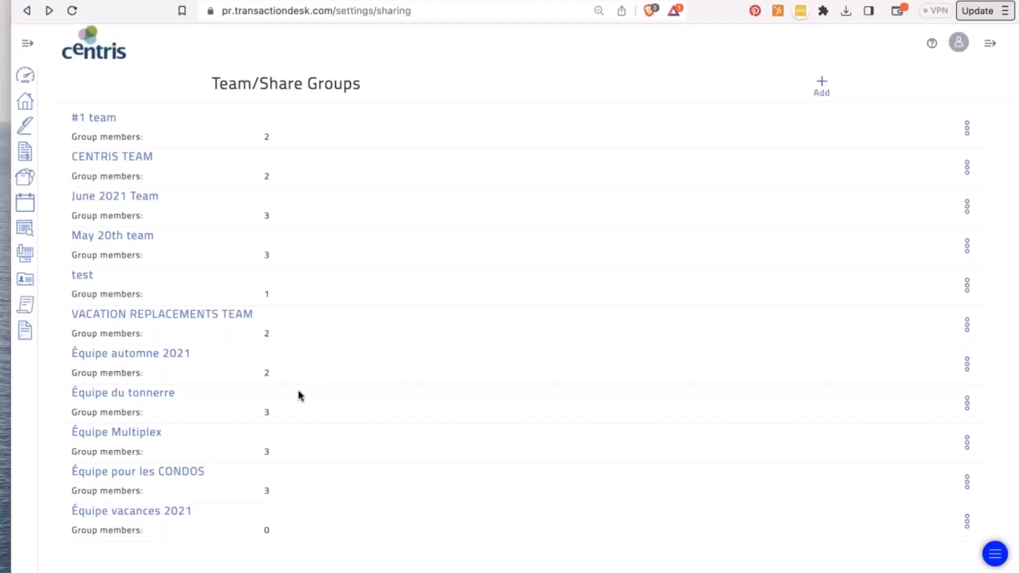
pyautogui.click(142, 432)
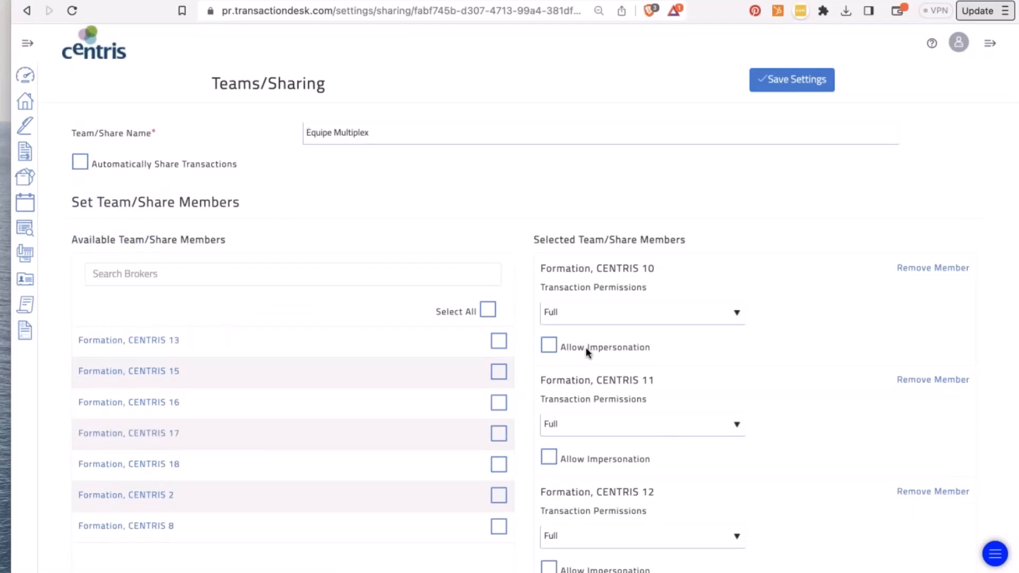
pyautogui.click(27, 10)
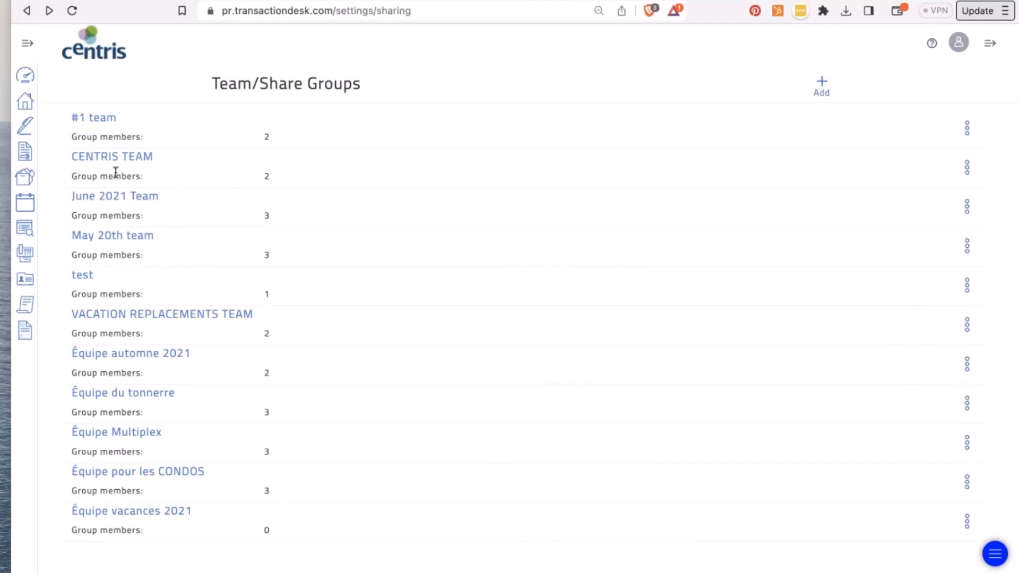
pyautogui.click(24, 10)
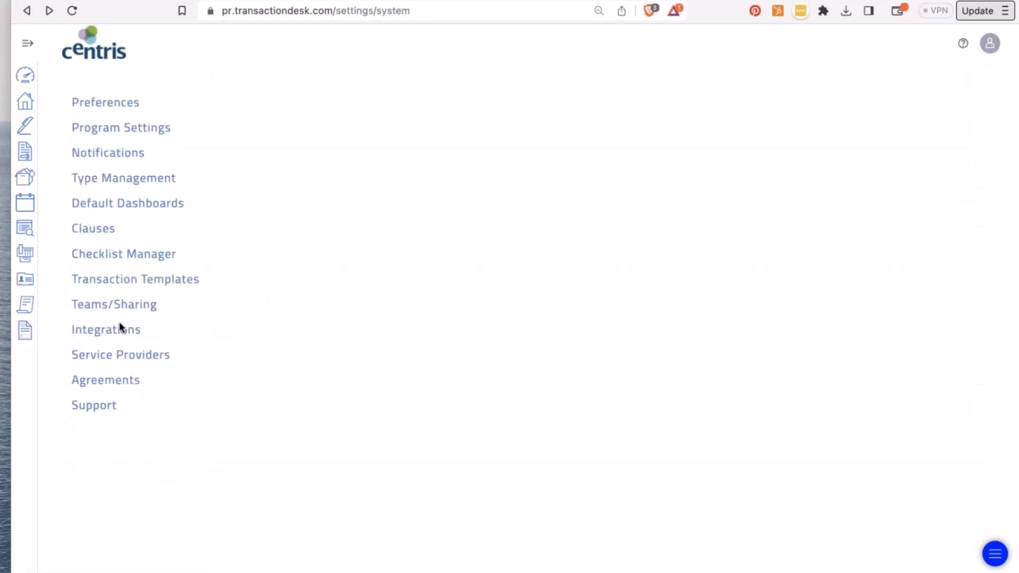
pyautogui.click(119, 332)
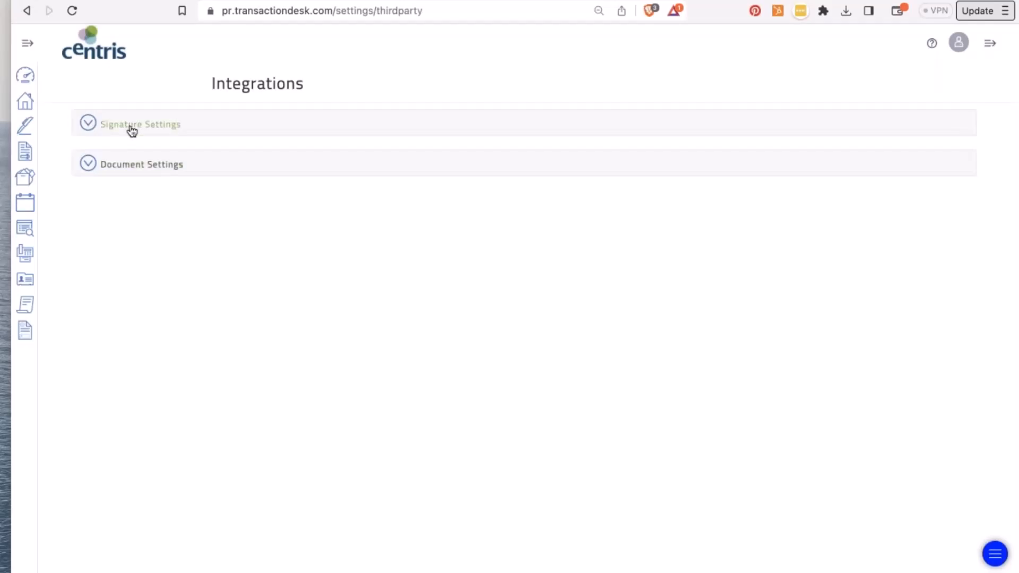
pyautogui.click(131, 130)
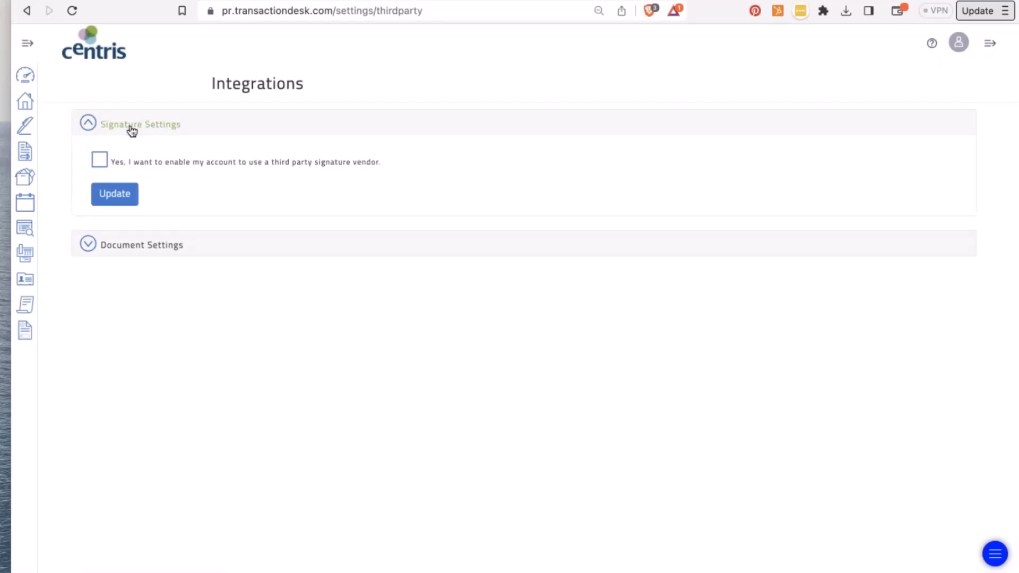
pyautogui.click(125, 252)
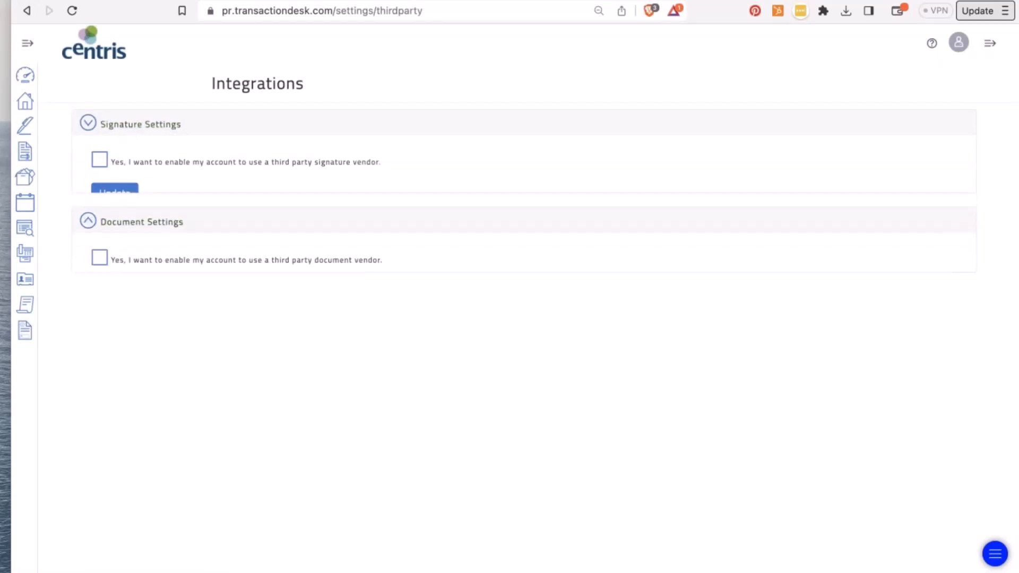
pyautogui.click(91, 123)
pyautogui.click(100, 160)
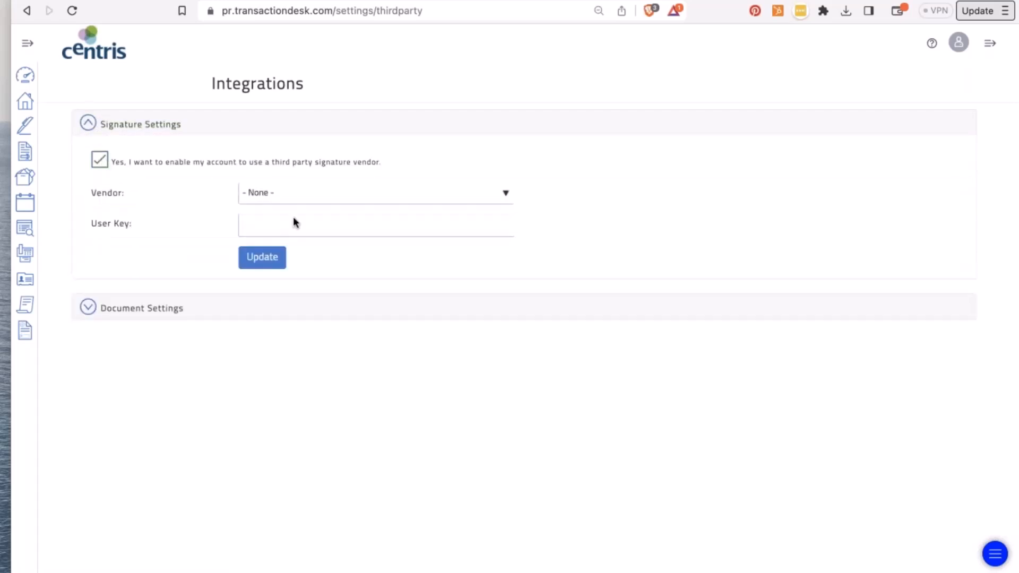
pyautogui.click(401, 196)
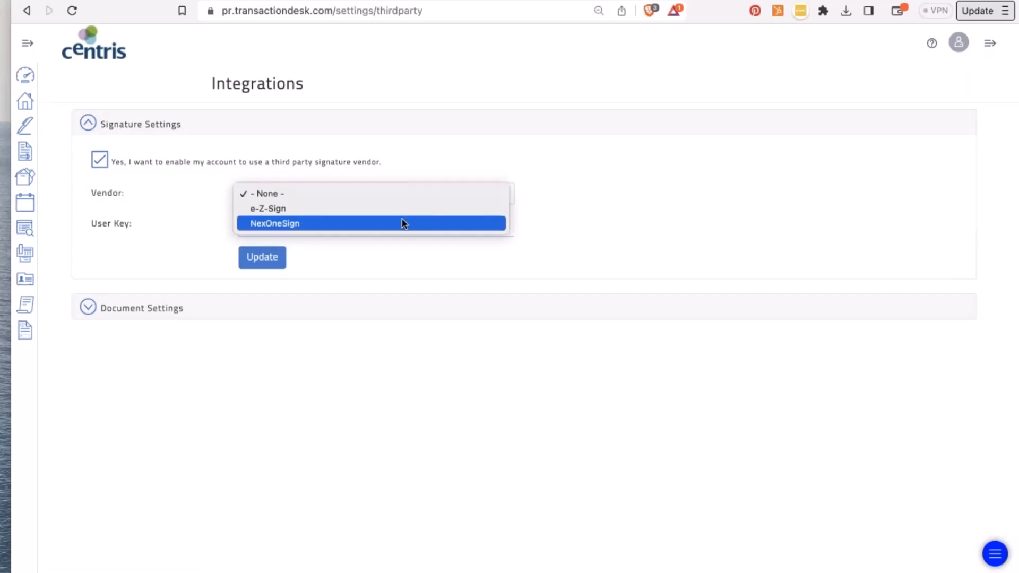
pyautogui.click(403, 140)
pyautogui.click(104, 158)
pyautogui.click(89, 123)
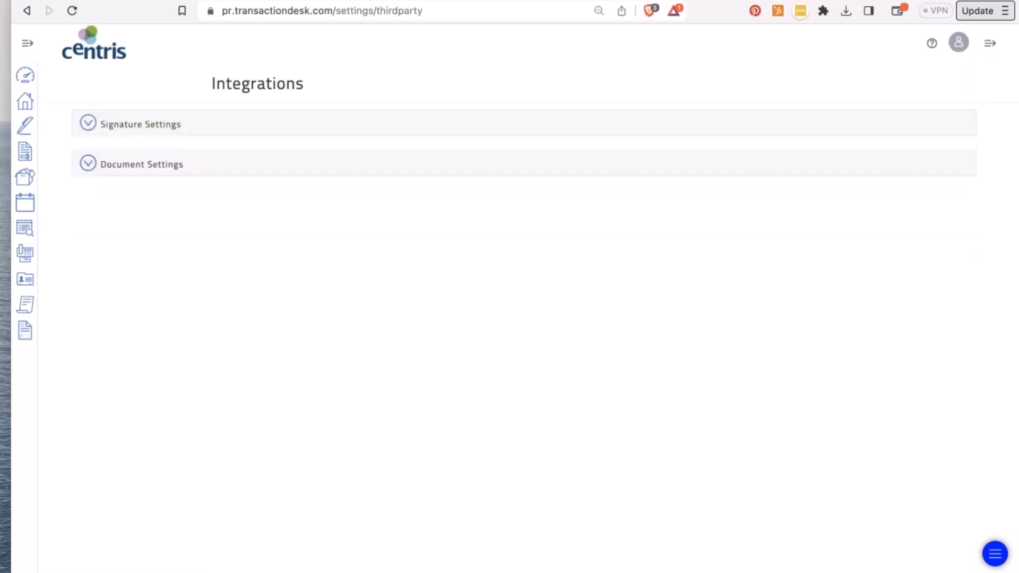
pyautogui.click(27, 12)
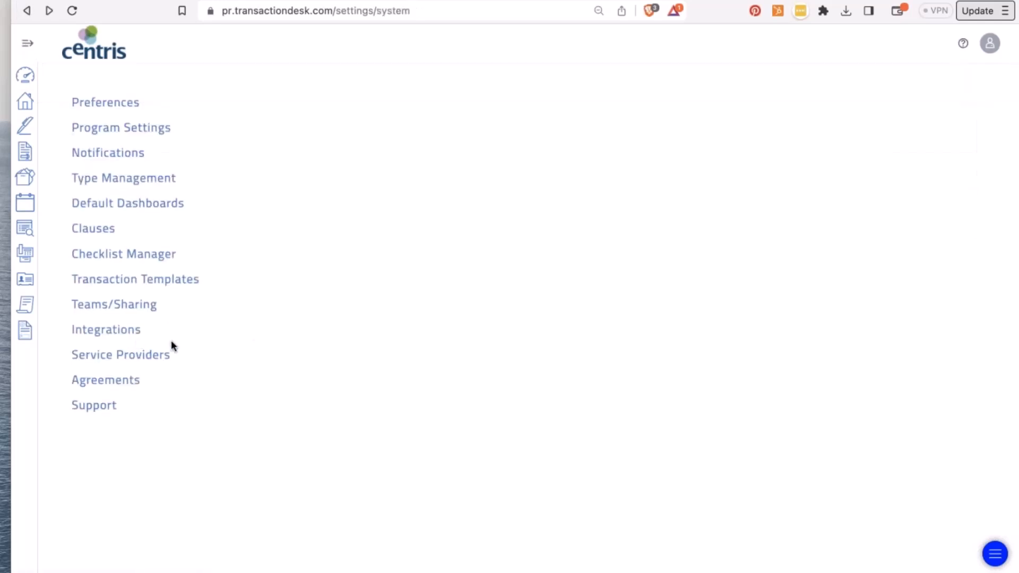
# - Check the empty Service Providers and the Agreements' Terms of Service, then open Support
pyautogui.click(159, 355)
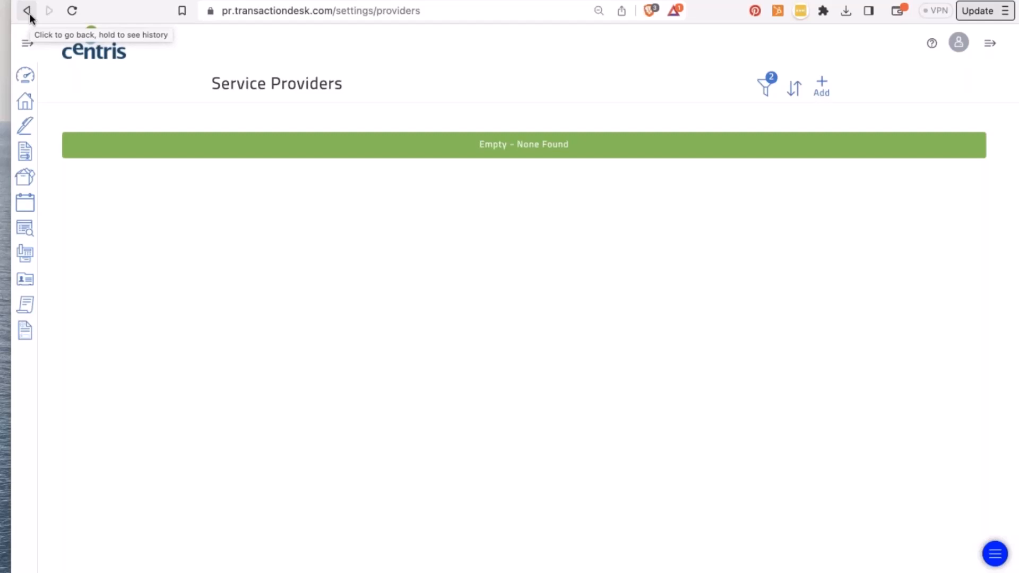
pyautogui.click(26, 10)
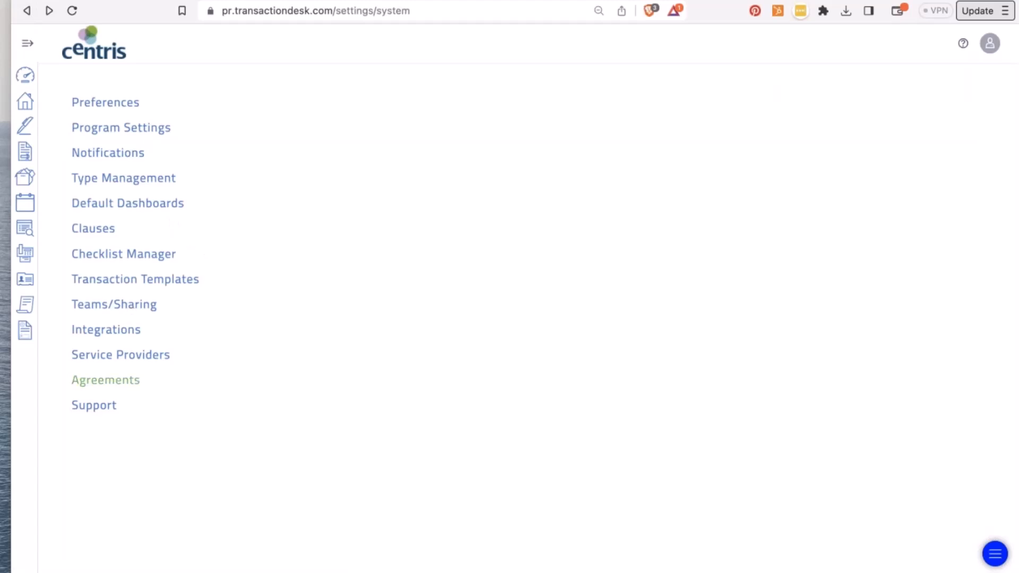
pyautogui.click(106, 380)
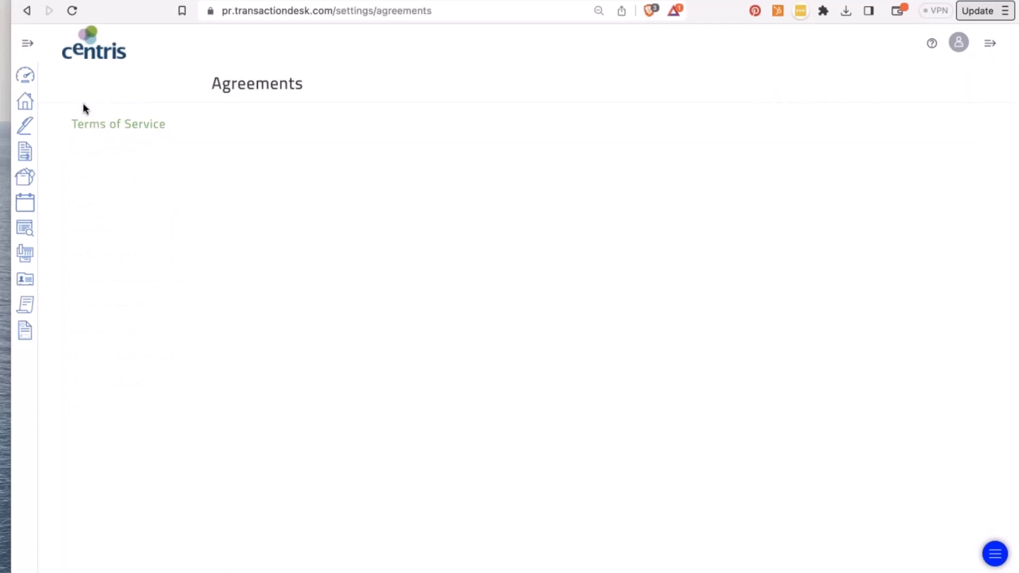
pyautogui.click(87, 123)
pyautogui.click(352, 62)
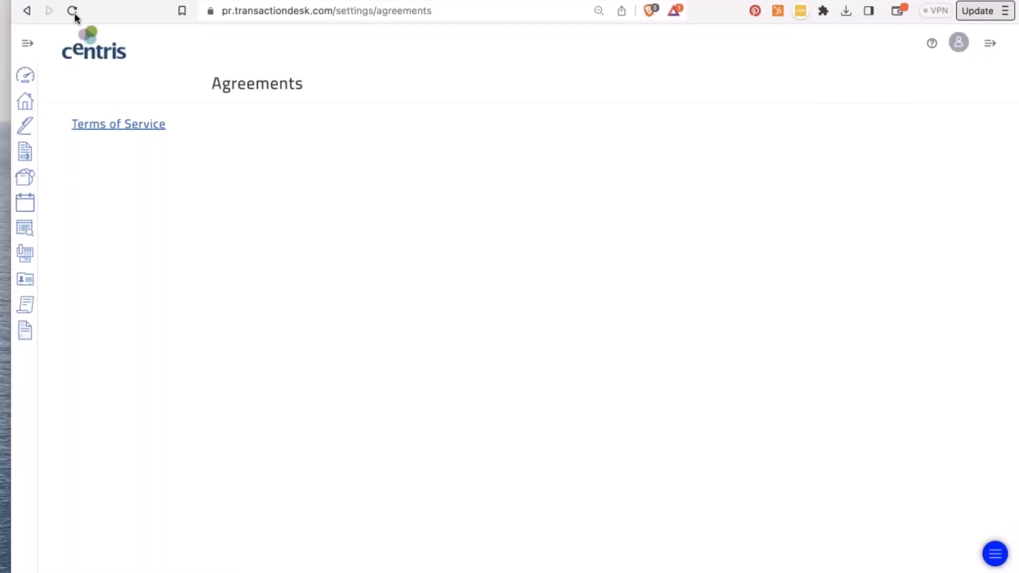
pyautogui.click(29, 10)
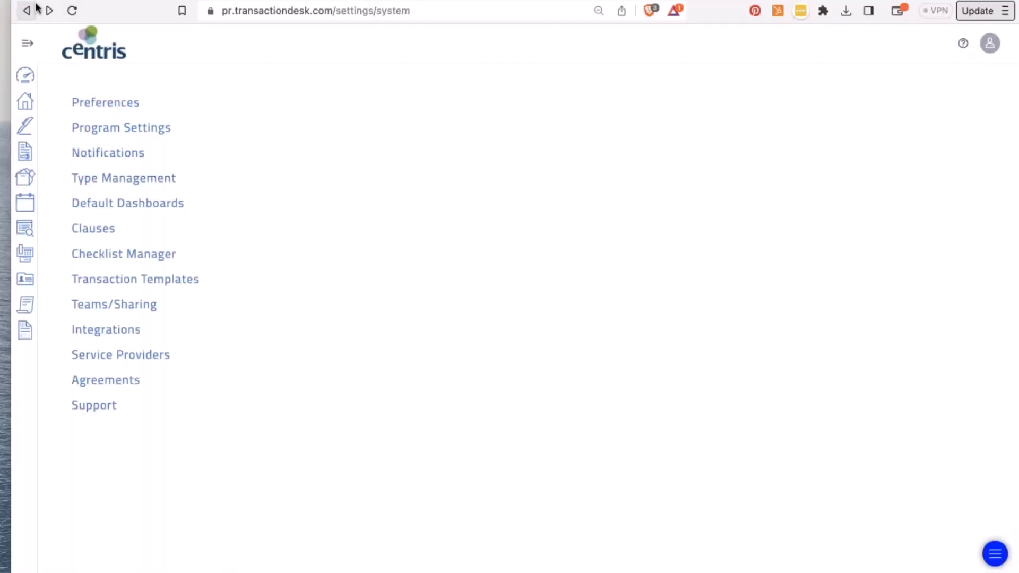
pyautogui.click(104, 410)
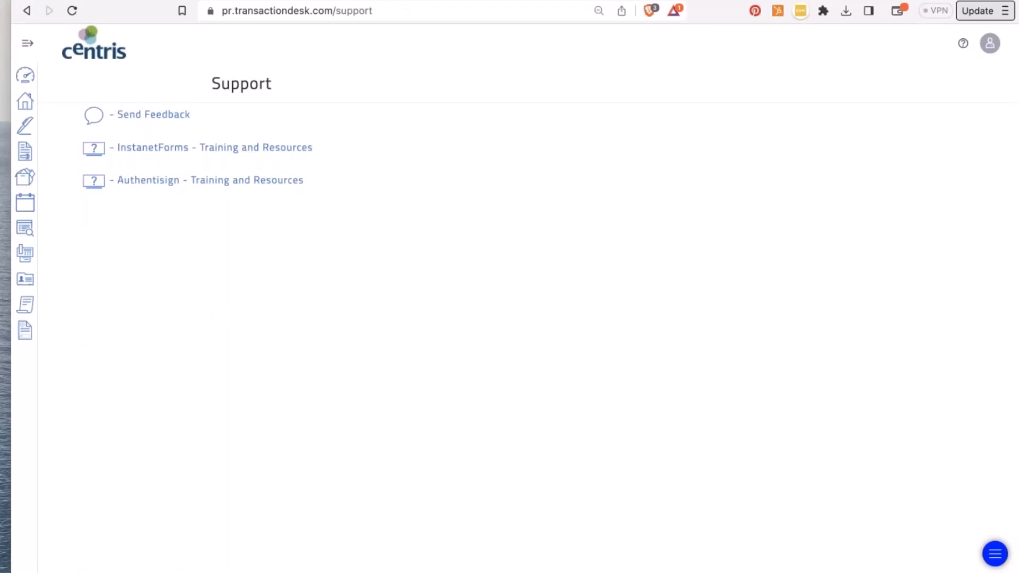
# - Close the feedback form unsent, open InstanetForms - Training and Resources, then return to the Broker Dashboard
pyautogui.click(153, 114)
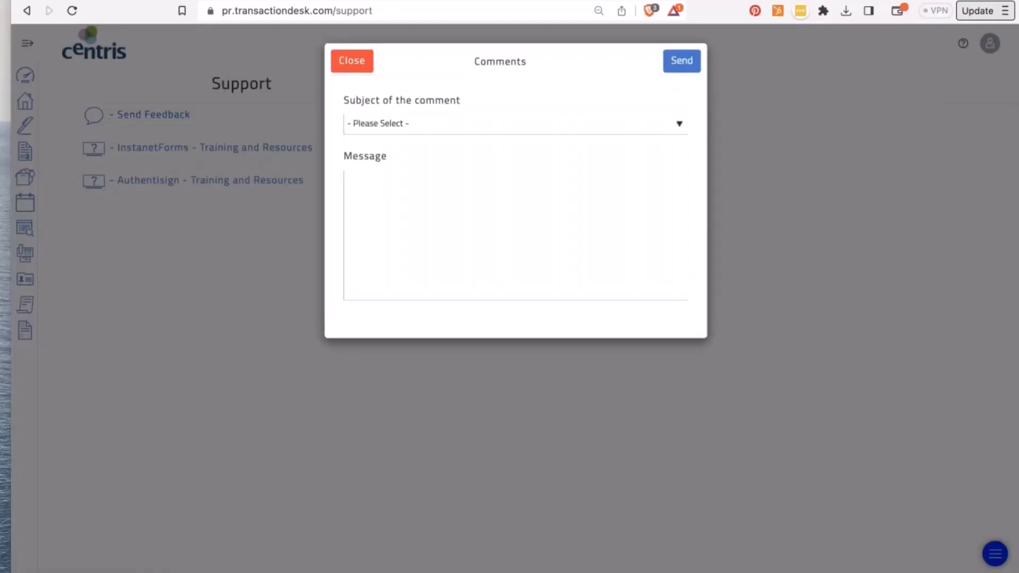
pyautogui.click(345, 63)
pyautogui.click(276, 150)
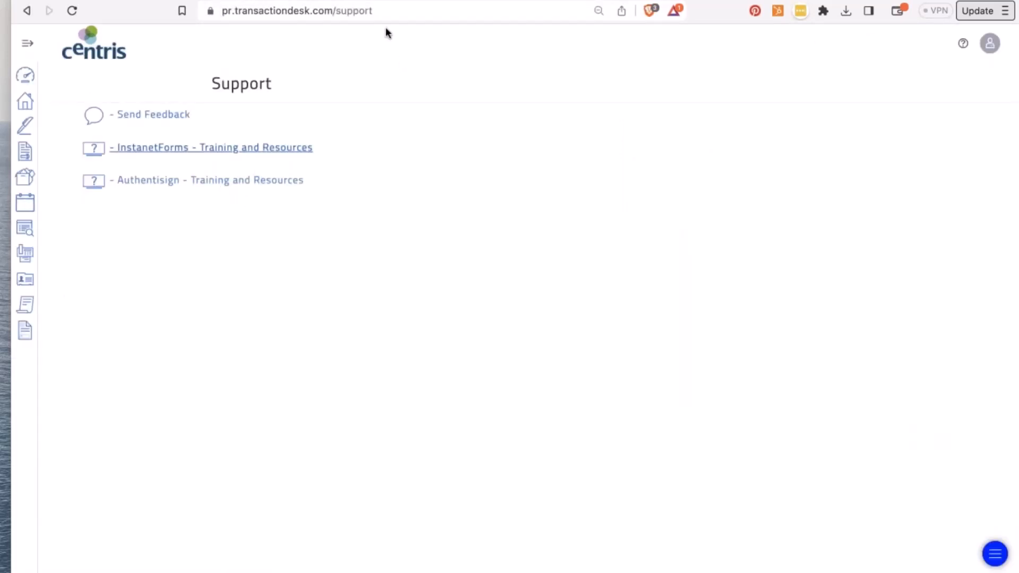
pyautogui.click(26, 77)
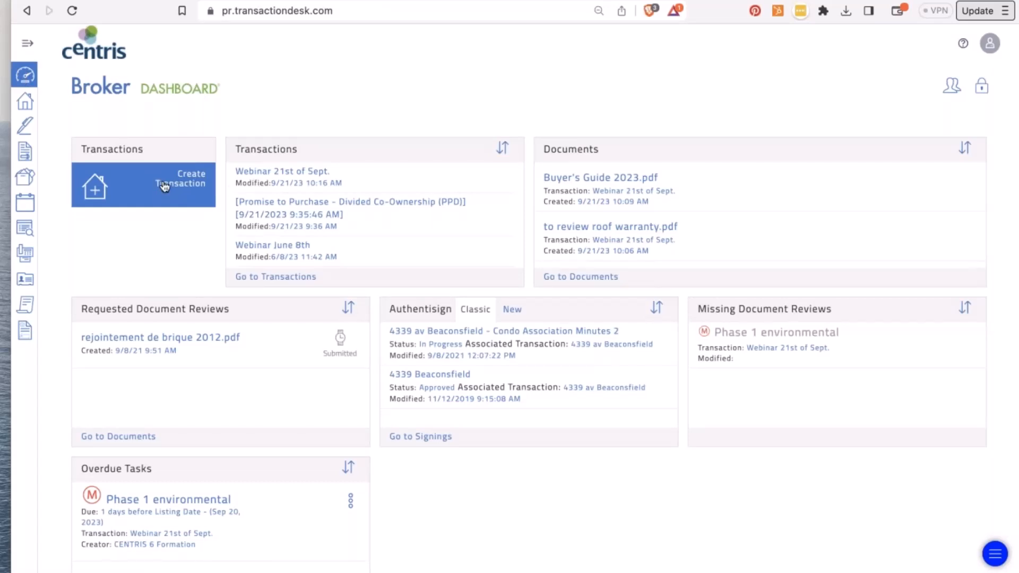
# - Expand and collapse the sidebar, then open the Webinar 21st of Sept. transaction
pyautogui.click(28, 46)
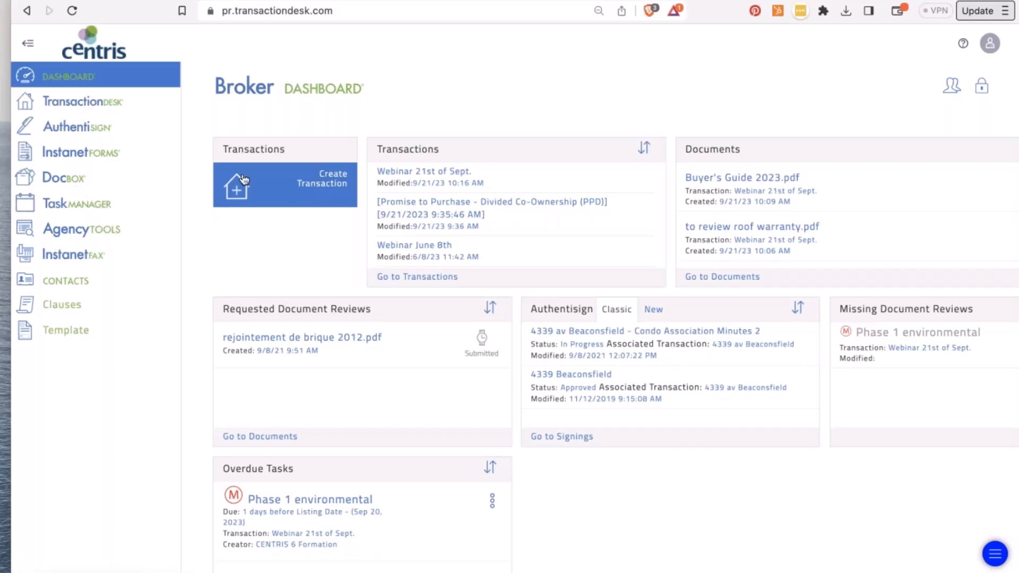
pyautogui.click(28, 44)
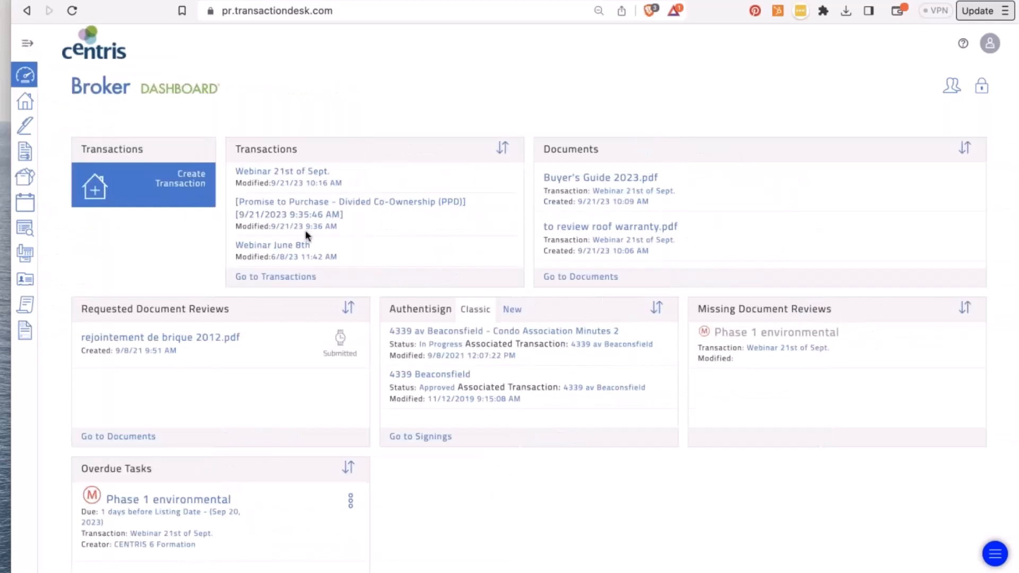
pyautogui.click(273, 174)
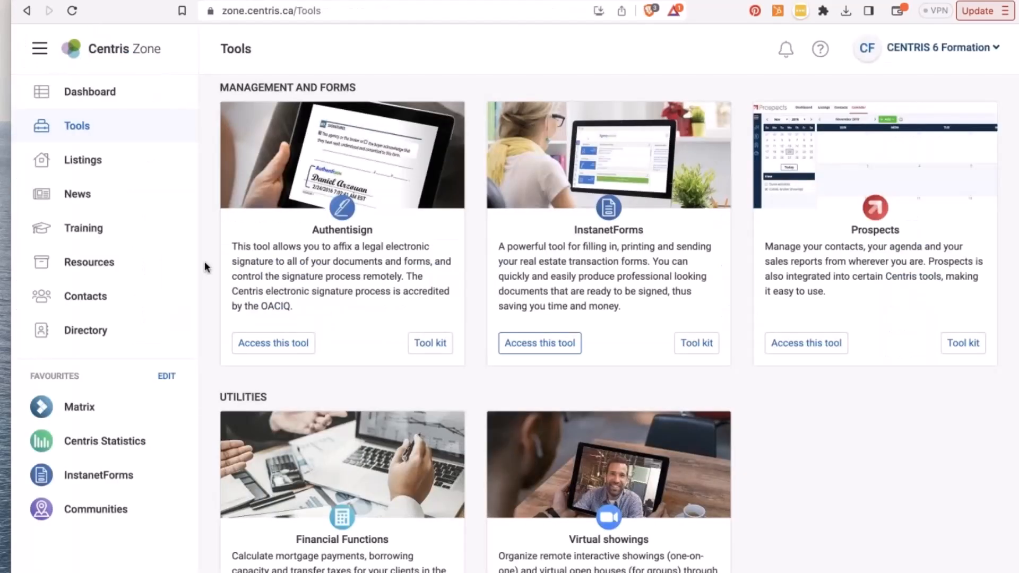
# - Open the Centris Zone Training page and show the ? support contact options
pyautogui.scroll(-15, 326, 331)
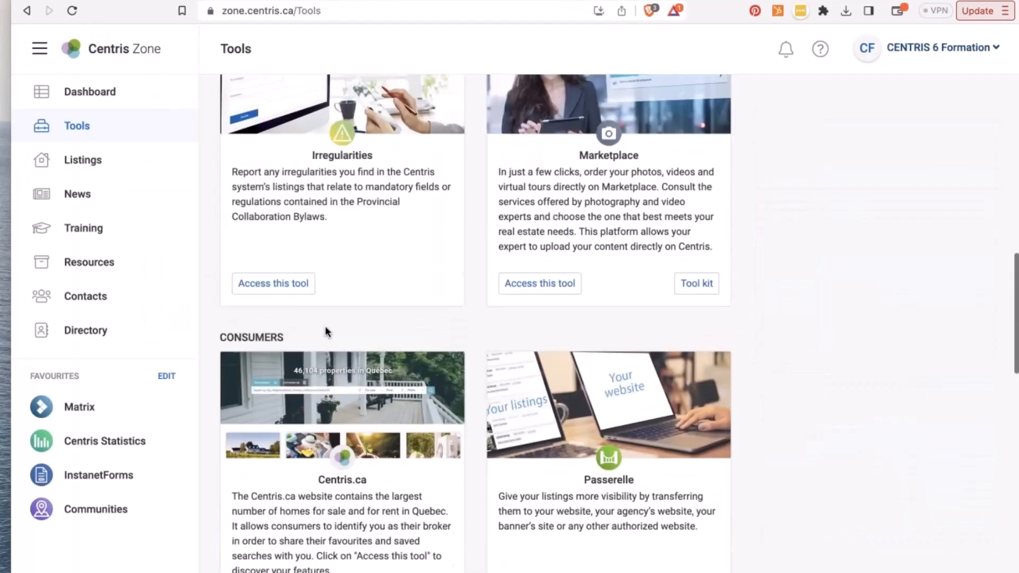
pyautogui.scroll(8, 326, 332)
pyautogui.scroll(3, 326, 330)
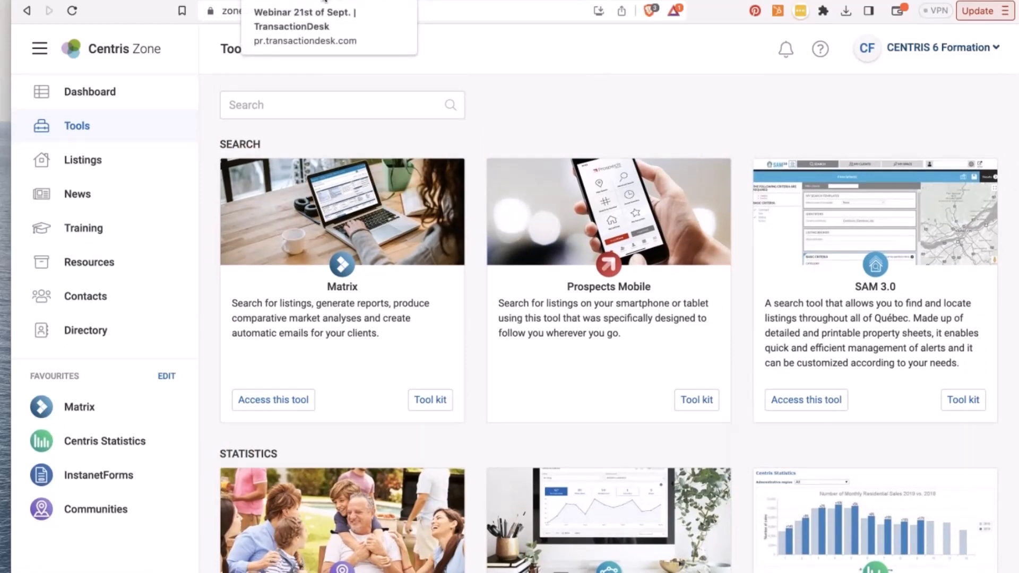
pyautogui.click(103, 228)
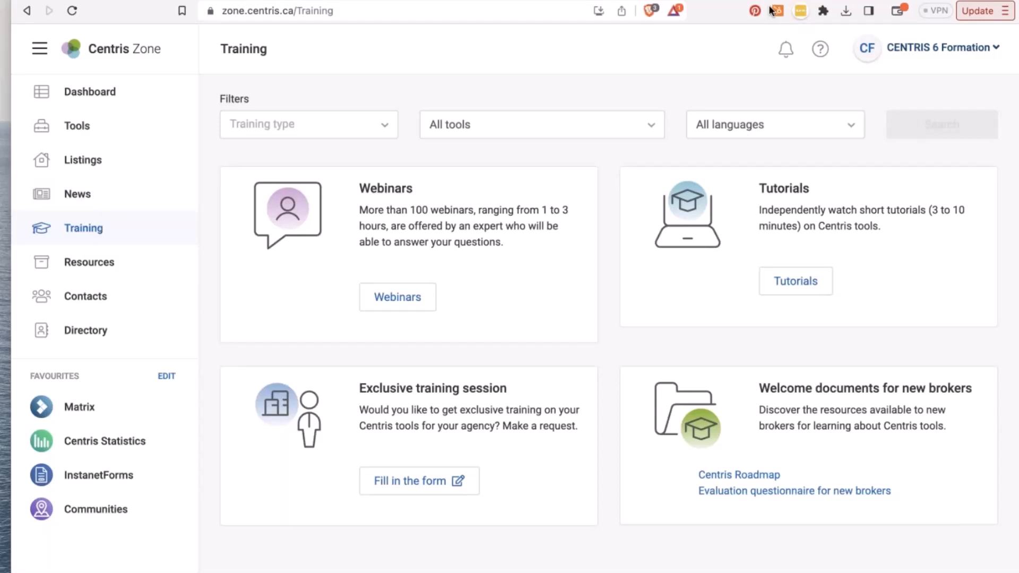
pyautogui.click(820, 49)
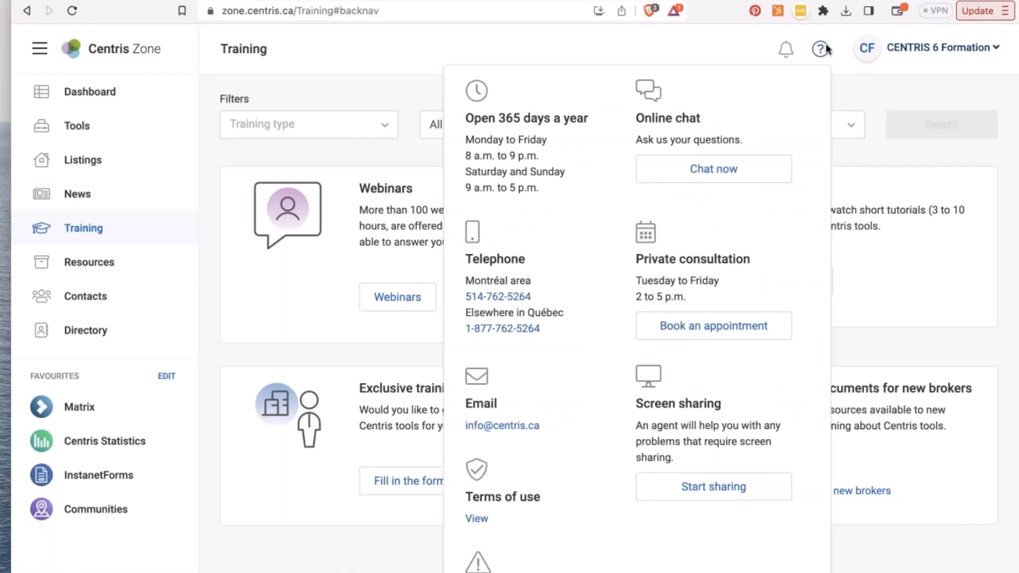